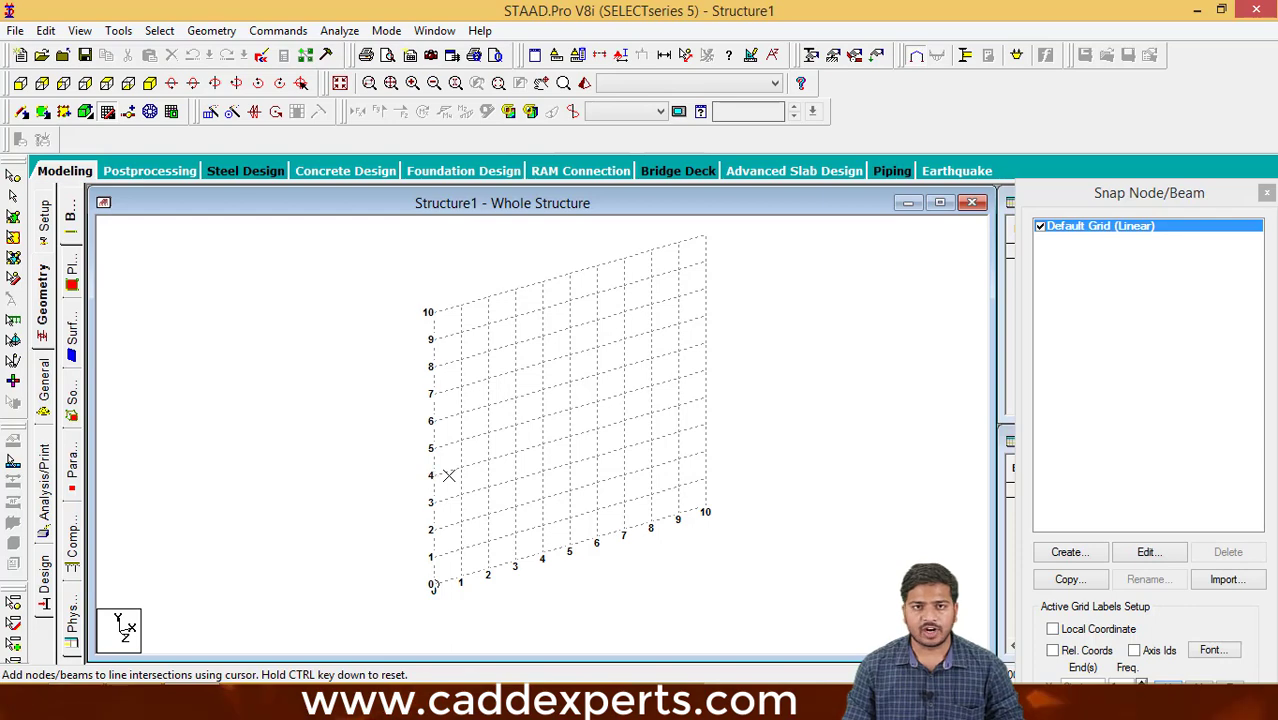
- Draw three connected beams on the grid through (0,0), (0,10), (10,10) and (10,0) ft
middle_click_drag(579, 491, 598, 525)
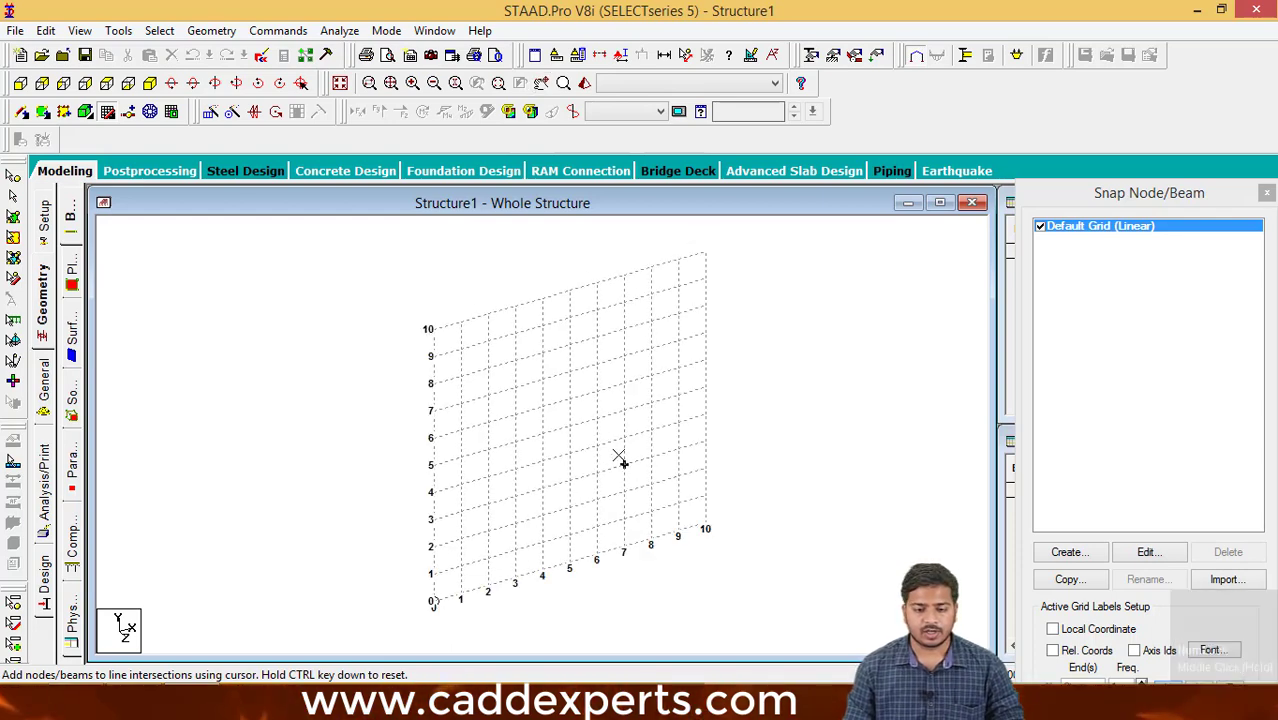
middle_click_drag(616, 451, 602, 459)
left_click_drag(1038, 196, 735, 112)
middle_click_drag(556, 368, 505, 366)
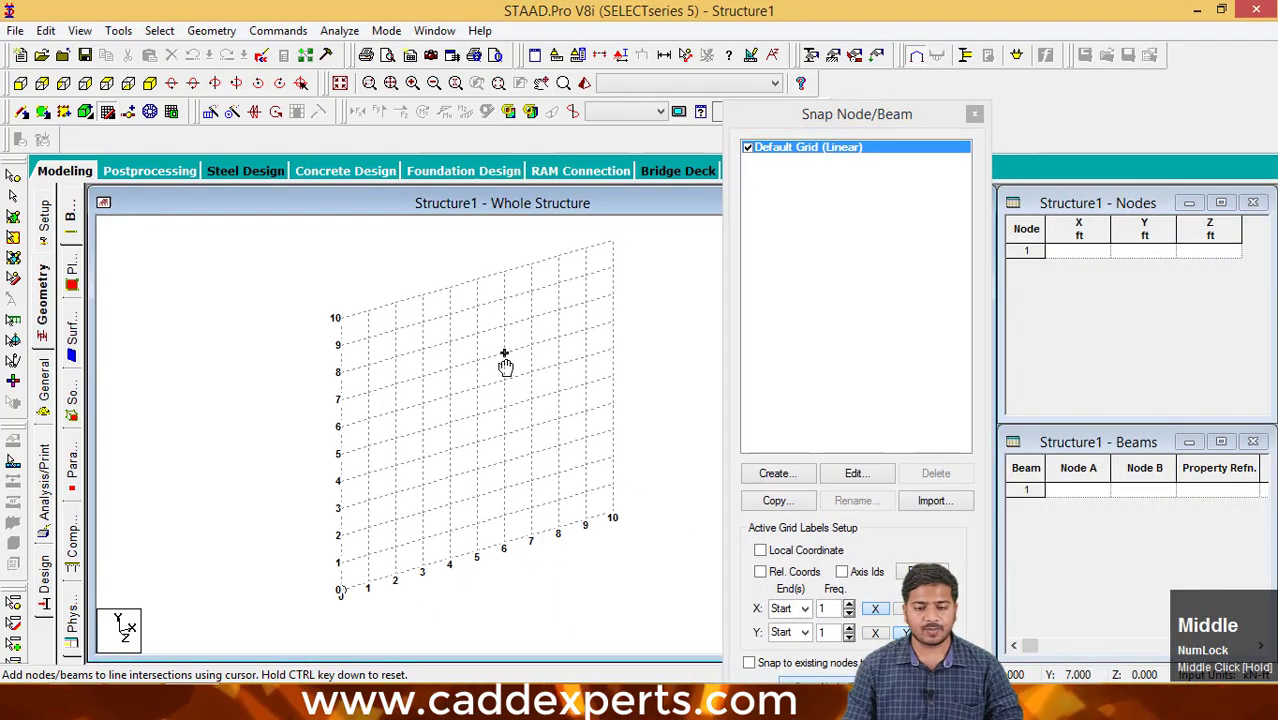
left_click(340, 590)
left_click(337, 318)
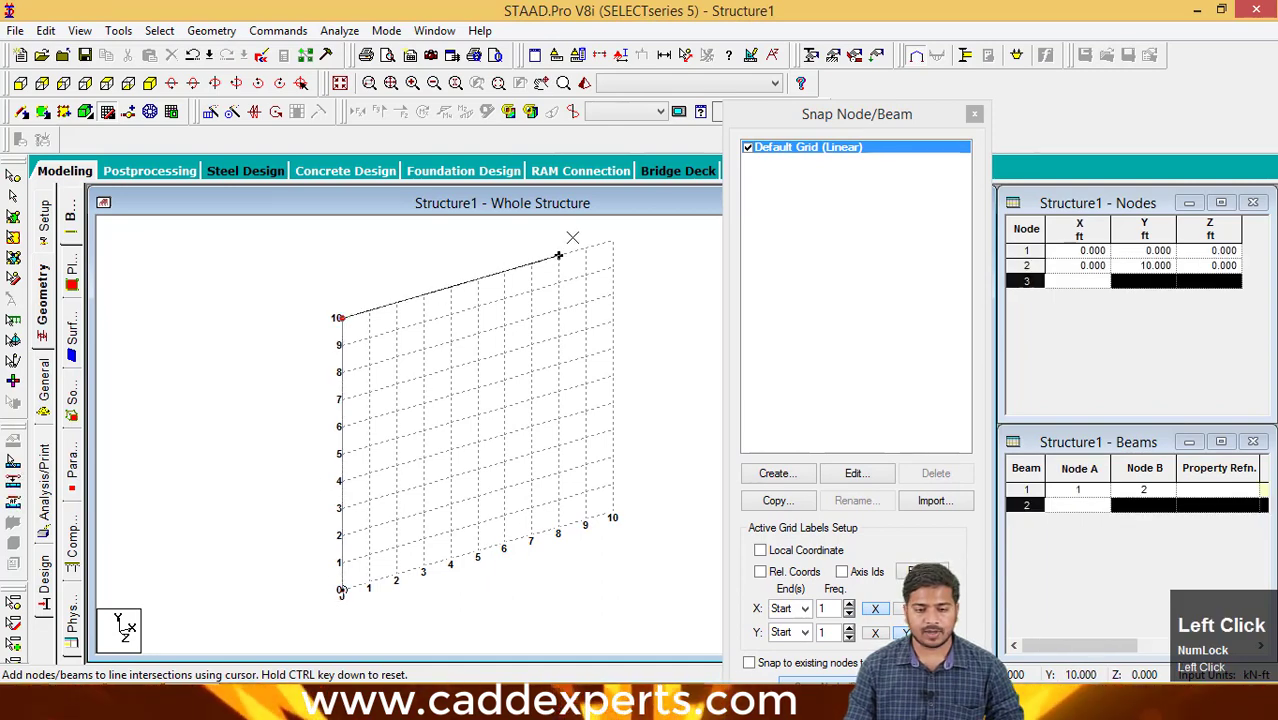
left_click(610, 239)
left_click(612, 514)
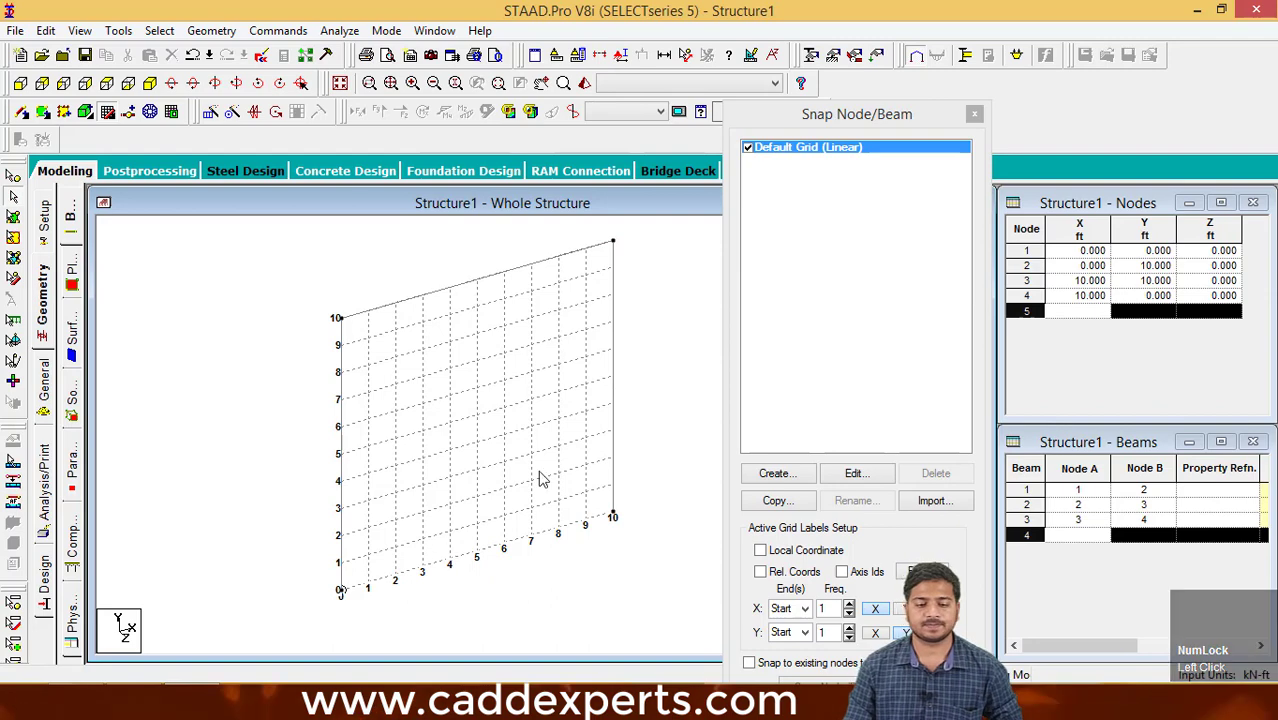
- Delete the three portal-frame beams along with their orphaned nodes
middle_click_drag(542, 477, 510, 507)
left_click_drag(632, 596, 261, 253)
key("Delete")
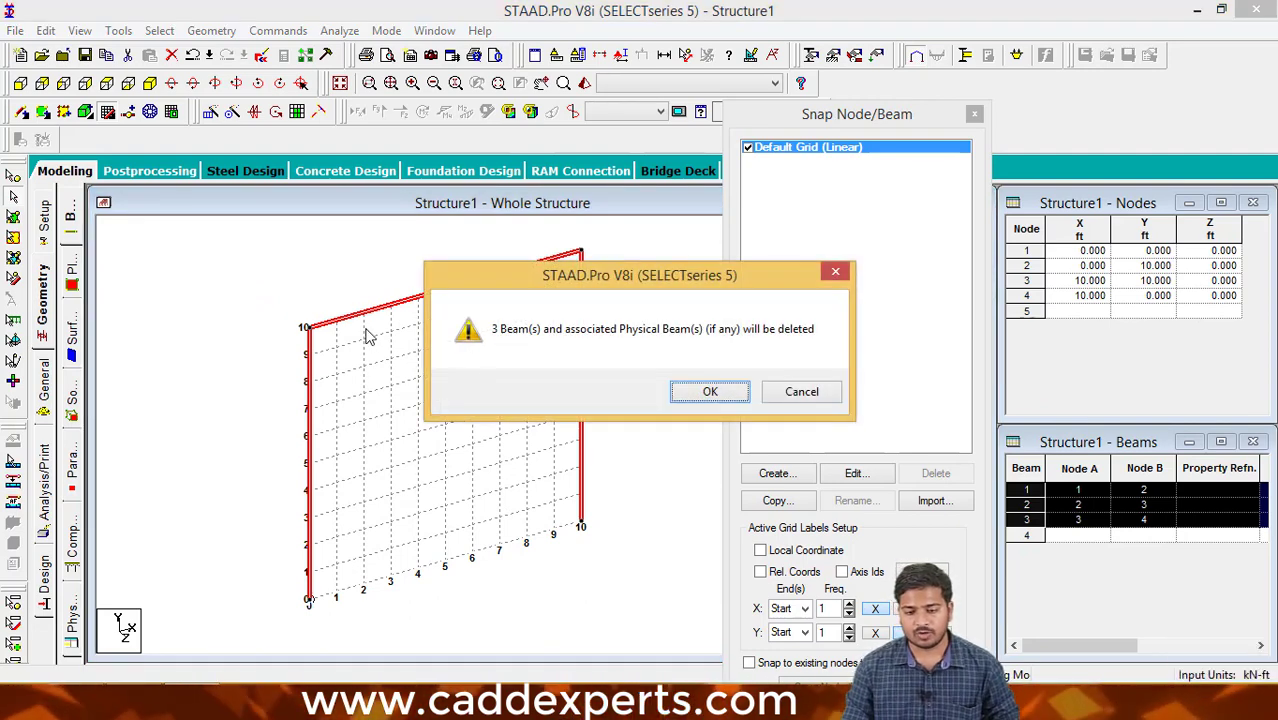
left_click(709, 392)
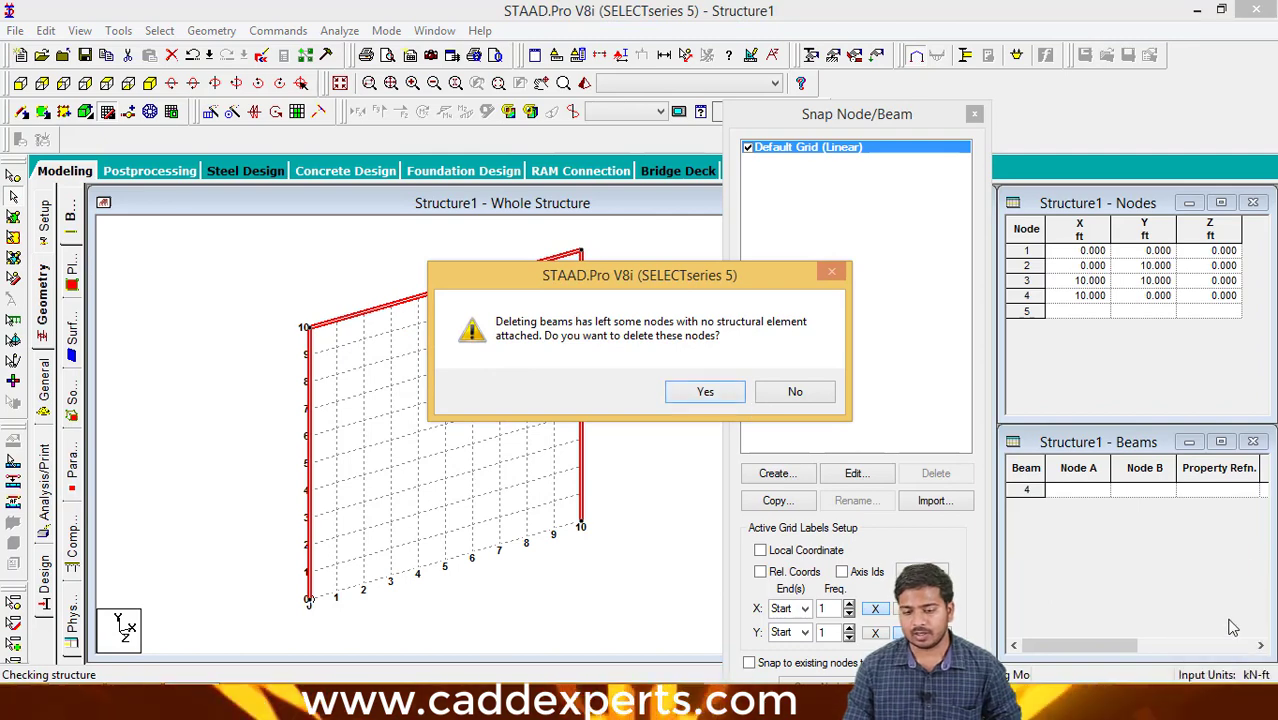
left_click(705, 393)
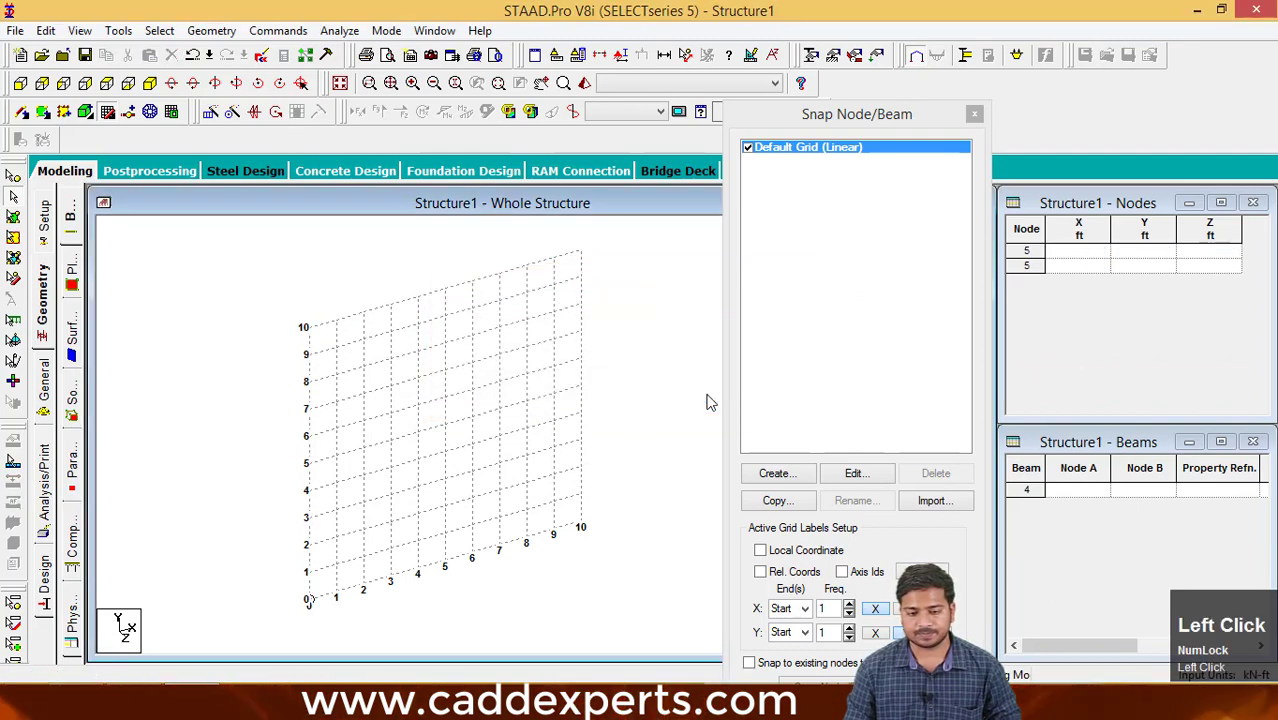
left_click_drag(901, 114, 818, 88)
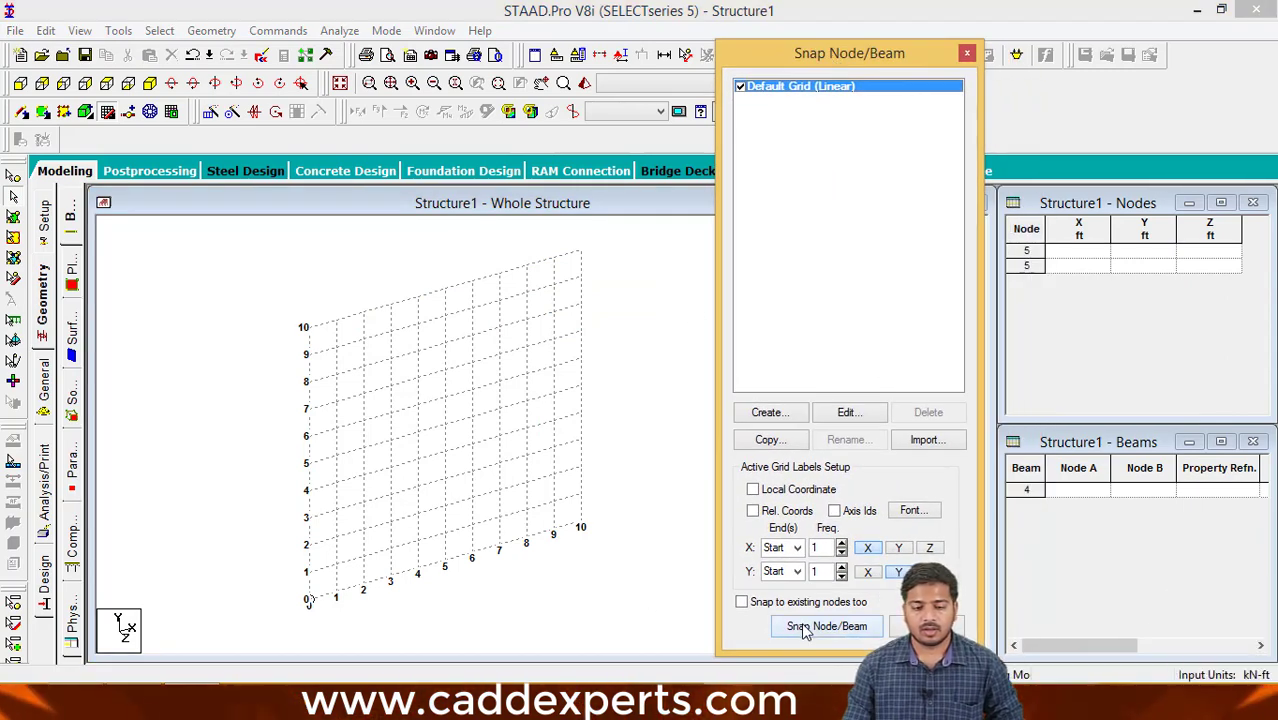
middle_click_drag(672, 573, 681, 577)
left_click_drag(631, 618, 279, 236)
left_click_drag(619, 545, 342, 322)
left_click_drag(511, 501, 346, 314)
left_click_drag(460, 502, 391, 318)
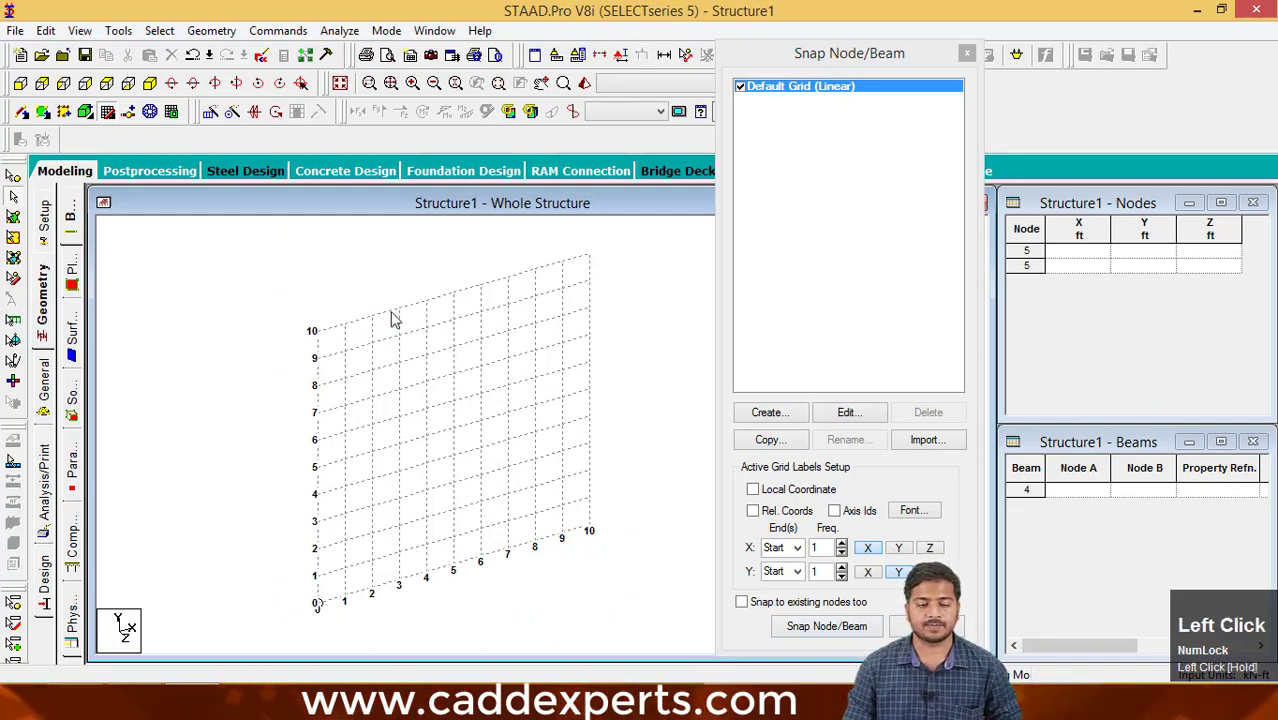
mouse_move(465, 487)
middle_mouse_down()
mouse_move(424, 393)
mouse_move(451, 500)
middle_mouse_up()
left_click(394, 414)
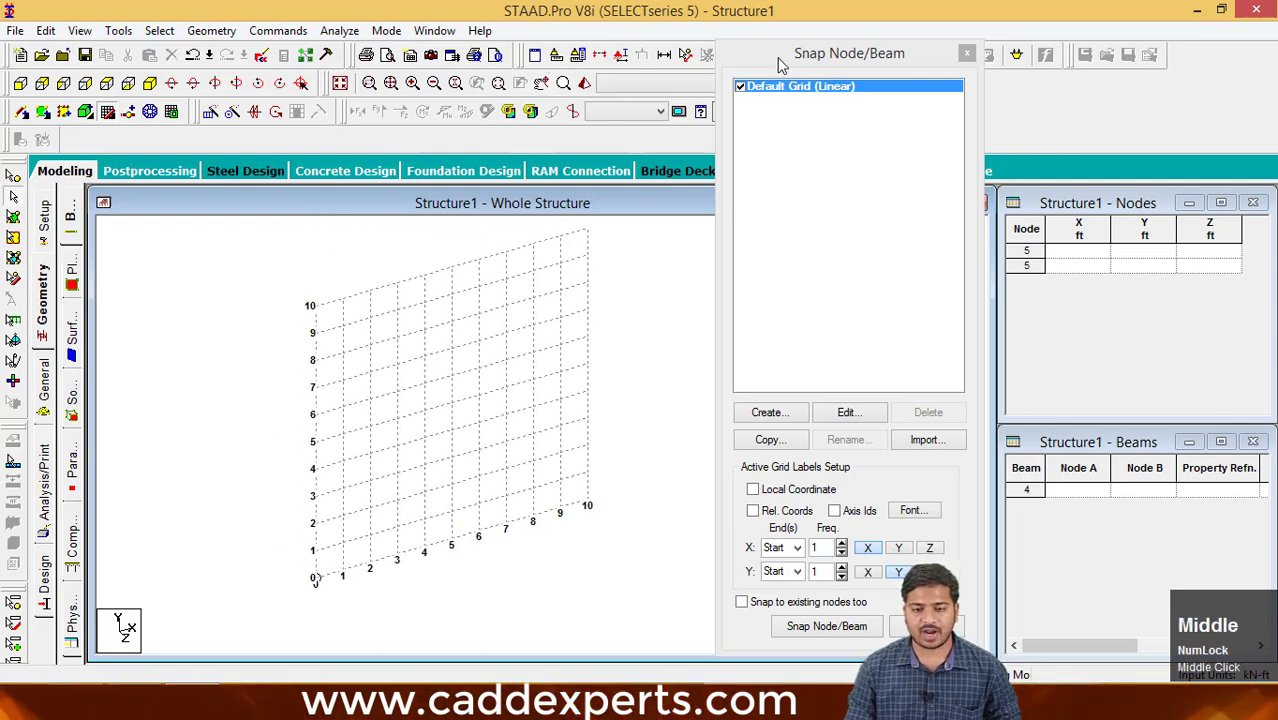
- Restart Snap Node/Beam and draw connected beams through (0,0), (0,10), (10,10), (10,8), (5,8), (5,5), (10,5) and (10,0) ft
left_click_drag(783, 64, 862, 49)
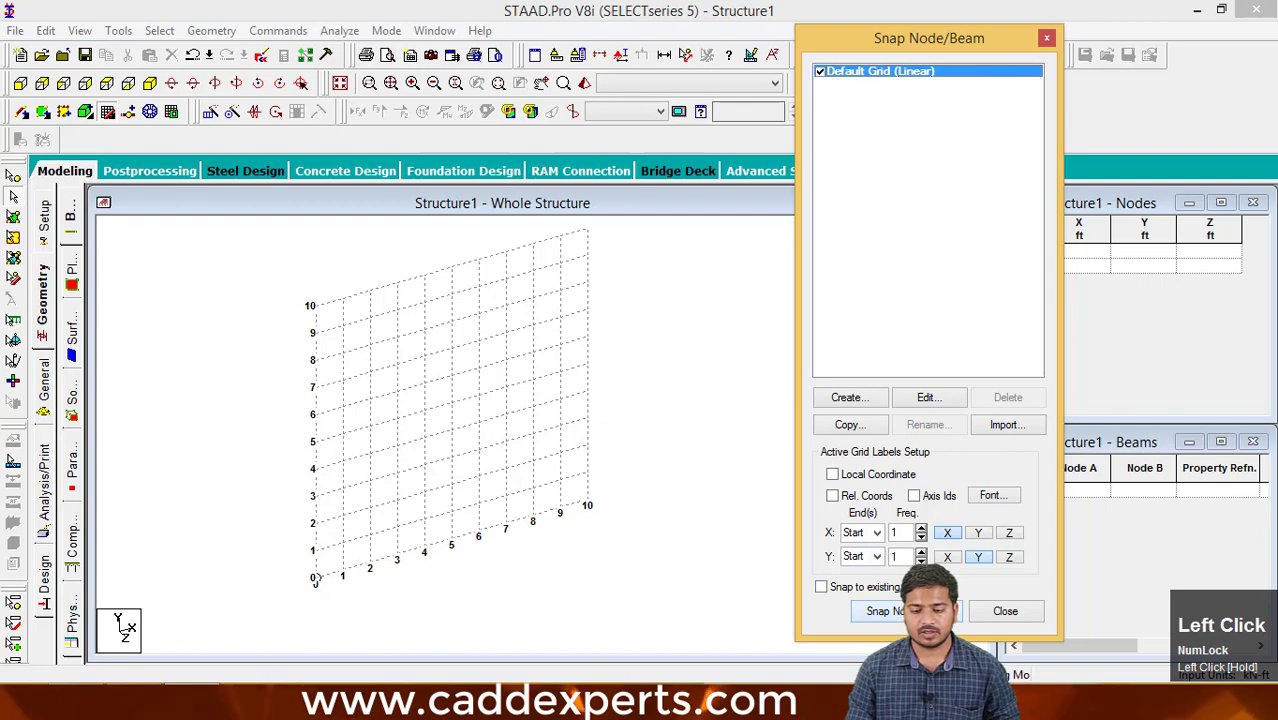
left_click(885, 611)
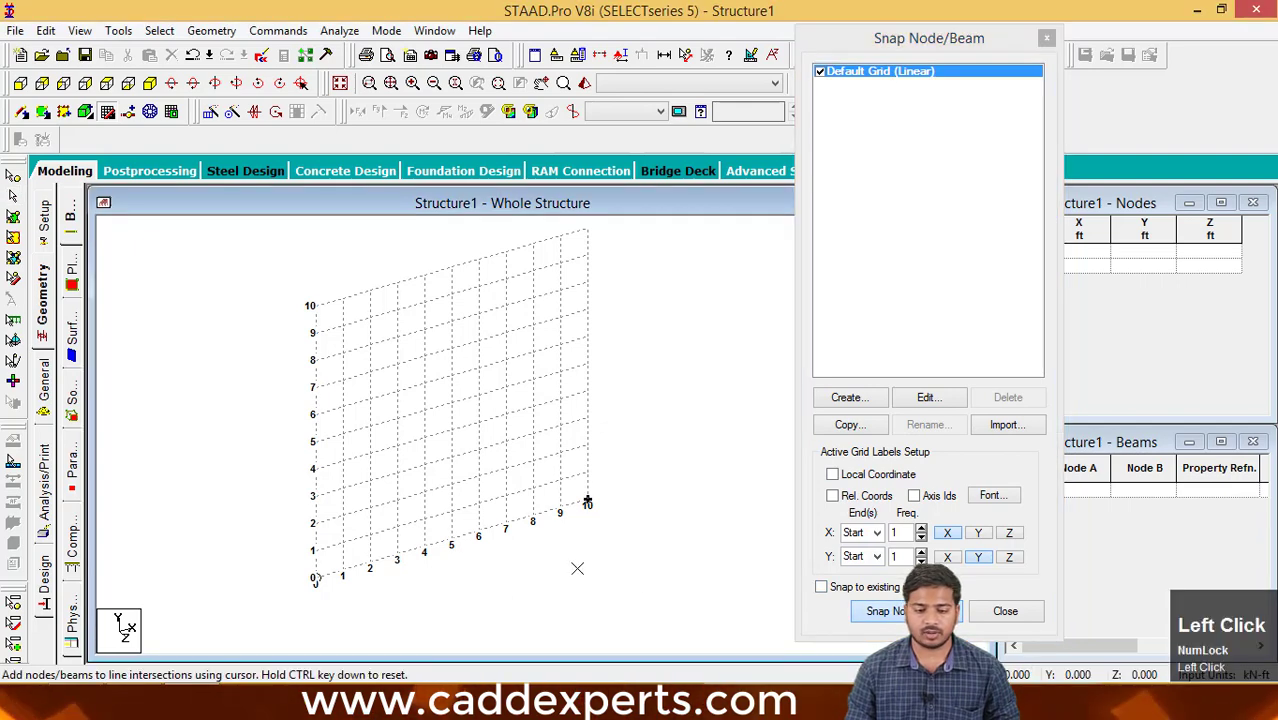
left_click(314, 579)
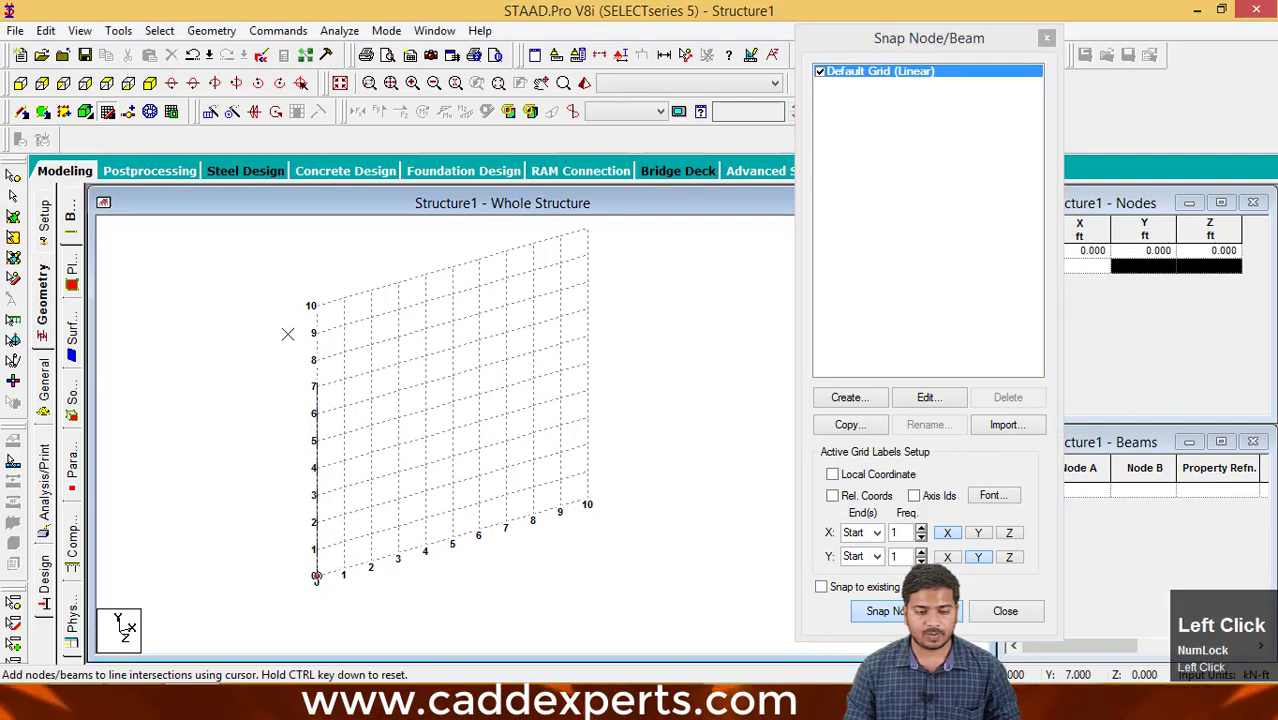
left_click(314, 305)
left_click(588, 229)
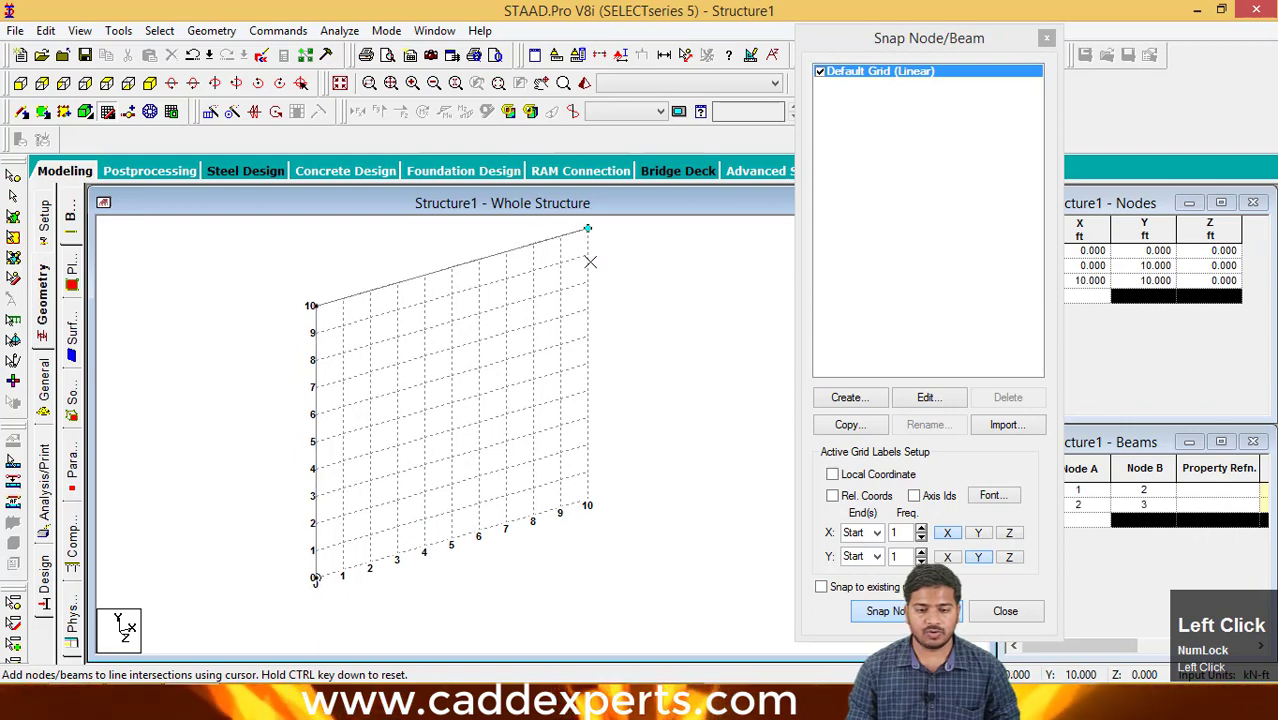
left_click(588, 283)
left_click(451, 320)
left_click(452, 402)
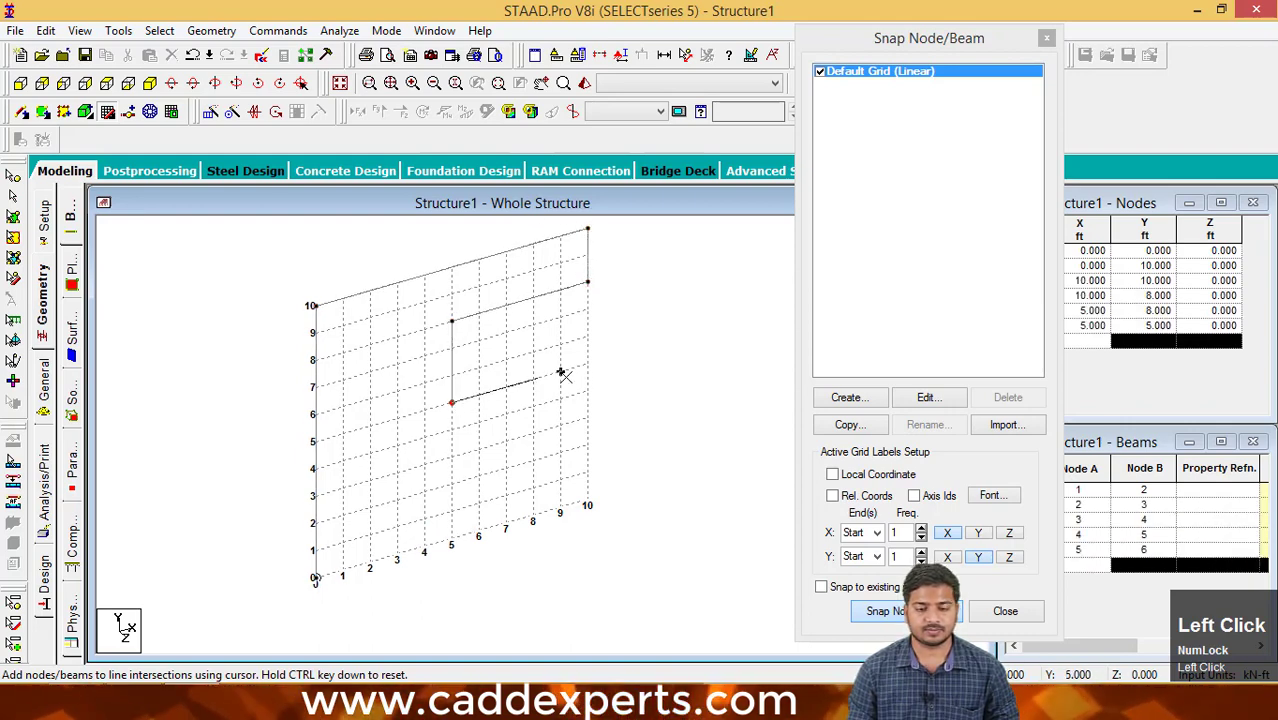
left_click(588, 364)
left_click(588, 503)
- Continue the beam chain from (10,0) through (6,0), (6,3), (3,3), (3,1), (2,1) and (2,8) ft and end it
left_click(479, 532)
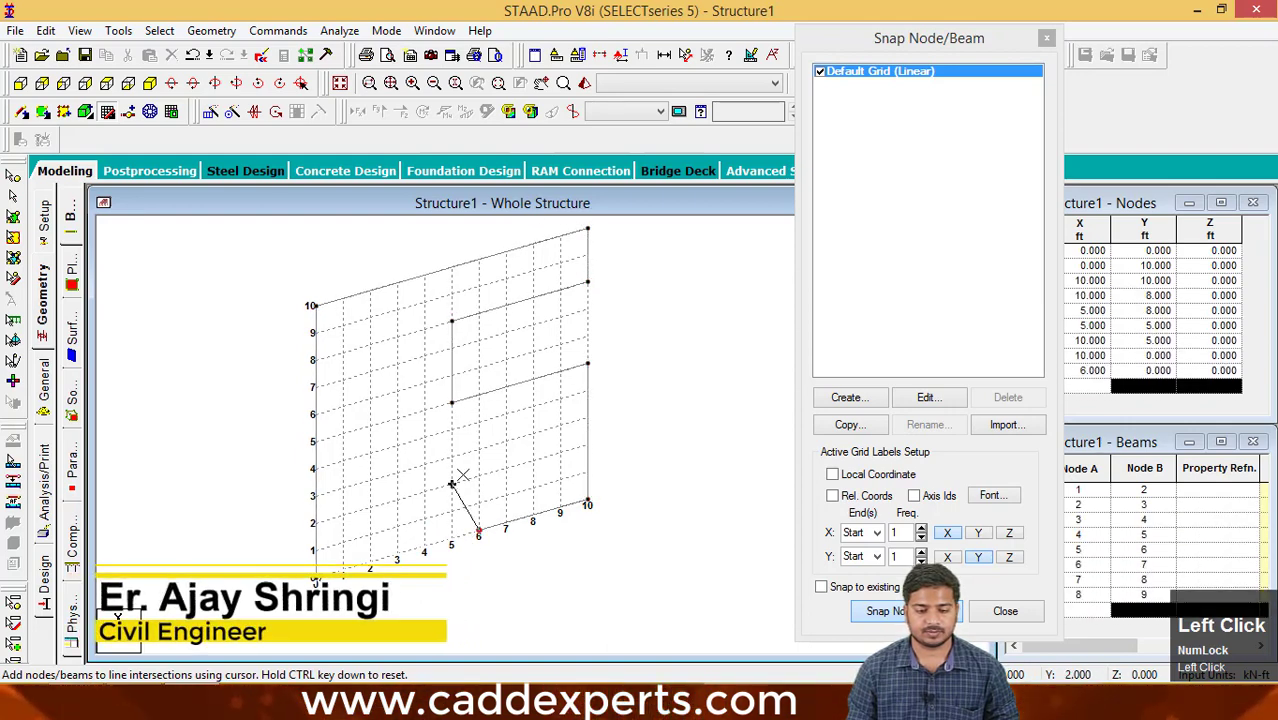
left_click(479, 450)
left_click(398, 473)
left_click(398, 526)
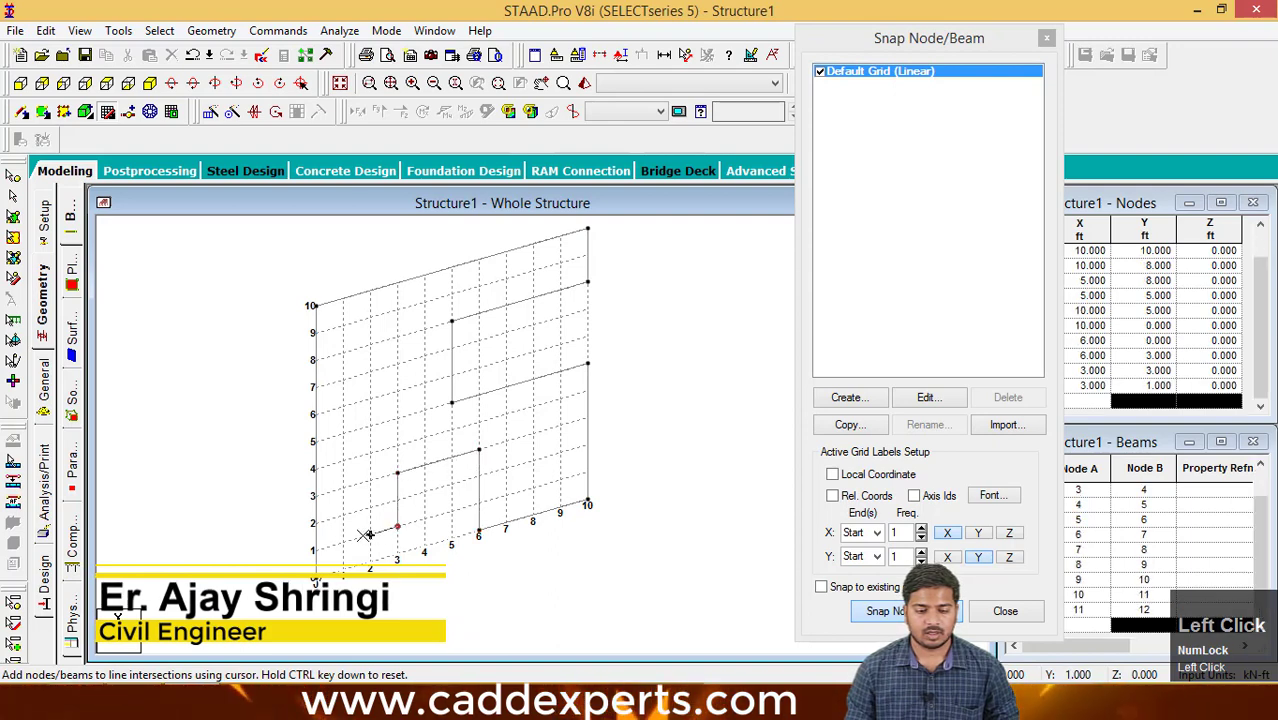
left_click(370, 533)
left_click(370, 345)
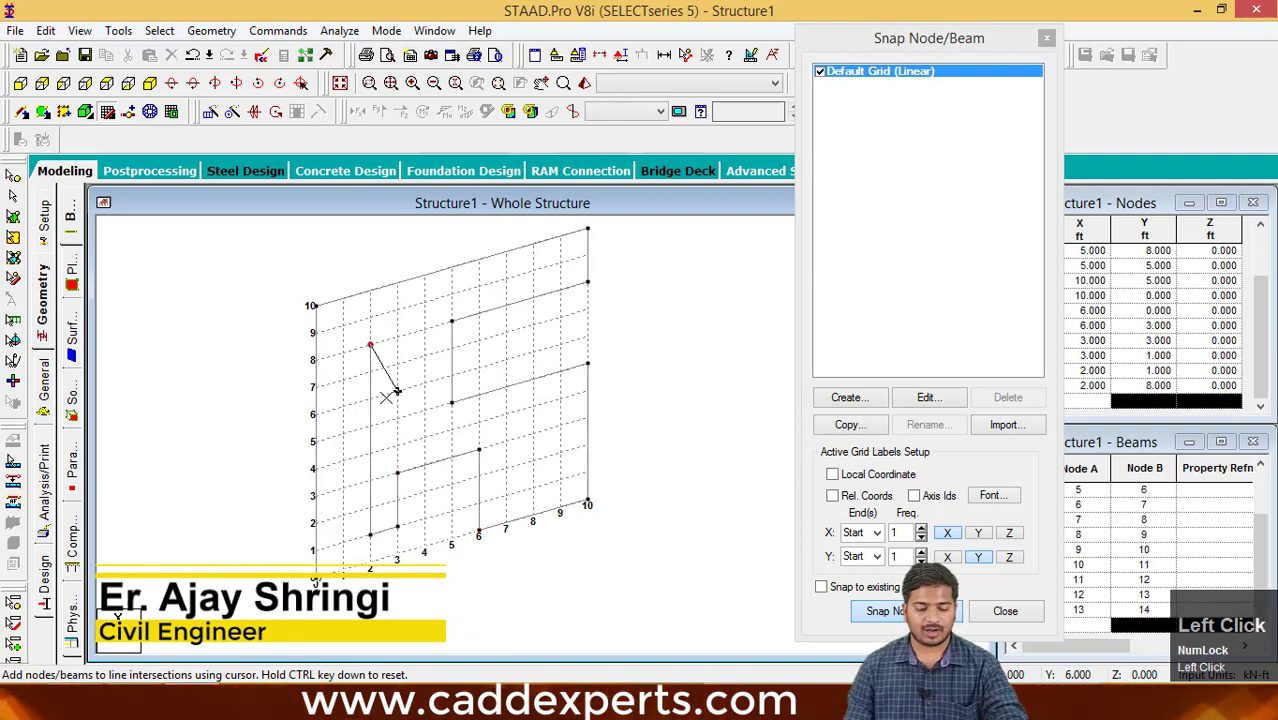
key("Escape")
- Window-select some of the inner beams and clear the selection
left_click_drag(605, 480, 462, 357)
left_click(522, 463)
left_click_drag(522, 420, 514, 517)
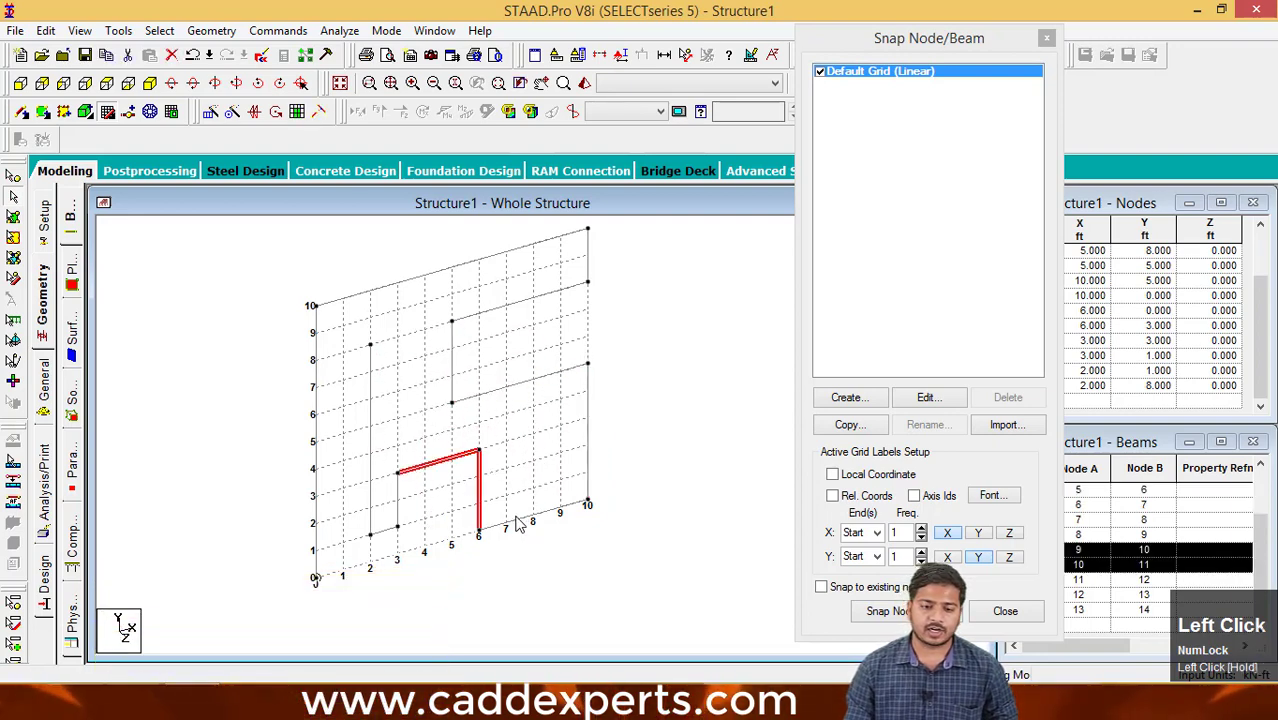
left_click(515, 517)
left_click_drag(542, 467, 492, 366)
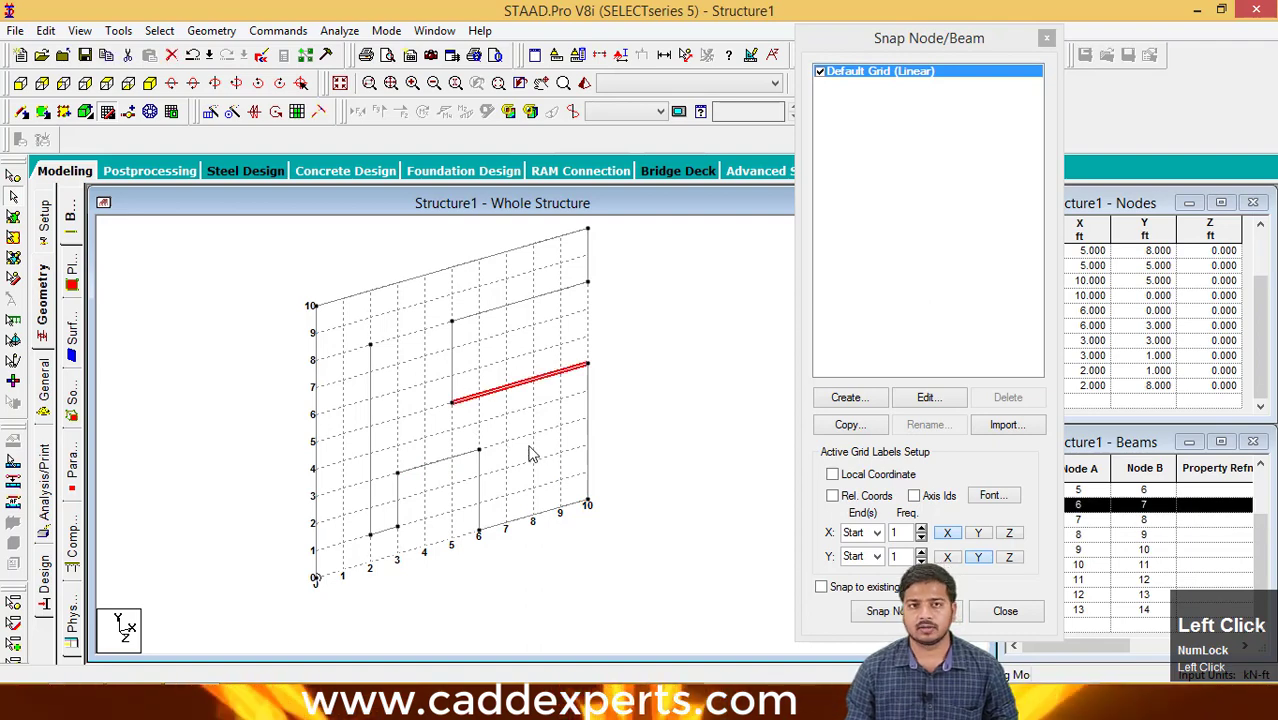
left_click(645, 436)
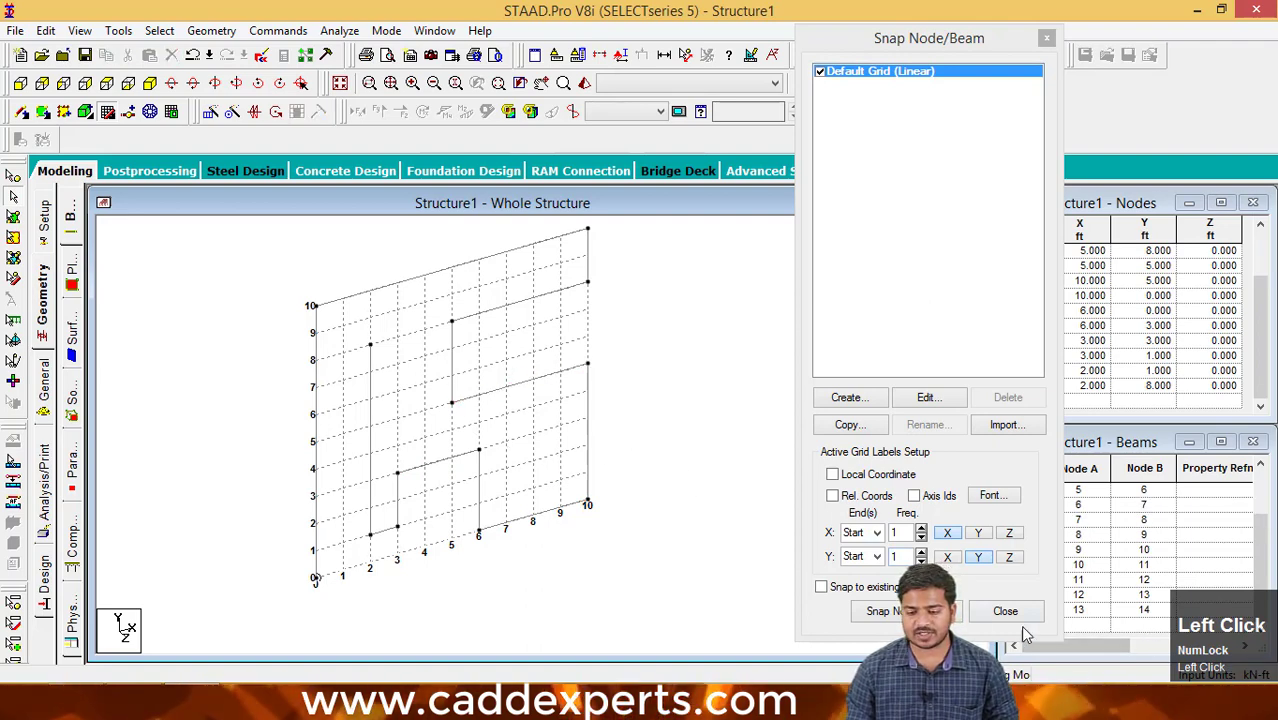
- Draw a separate chain of beams through (7,2), (7,7), (9,7), (9,2), (4,2) and (3,8) ft
left_click(884, 611)
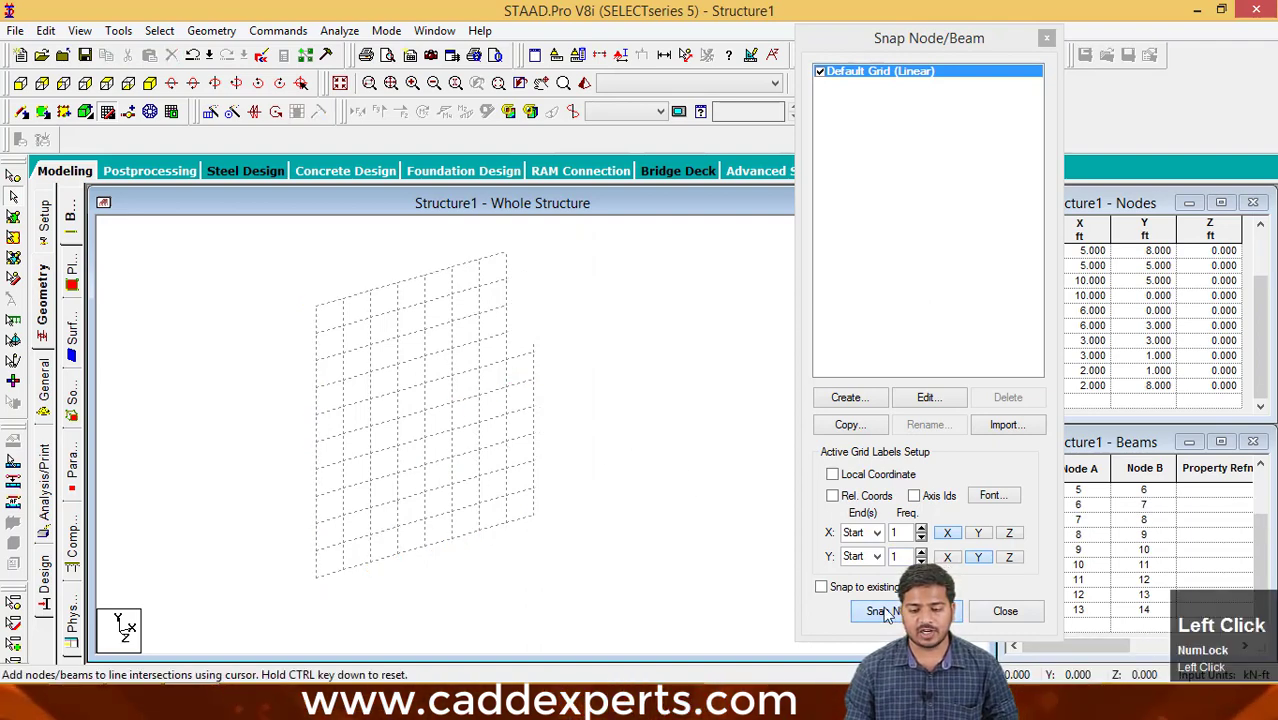
left_click(507, 467)
left_click(506, 332)
left_click(561, 318)
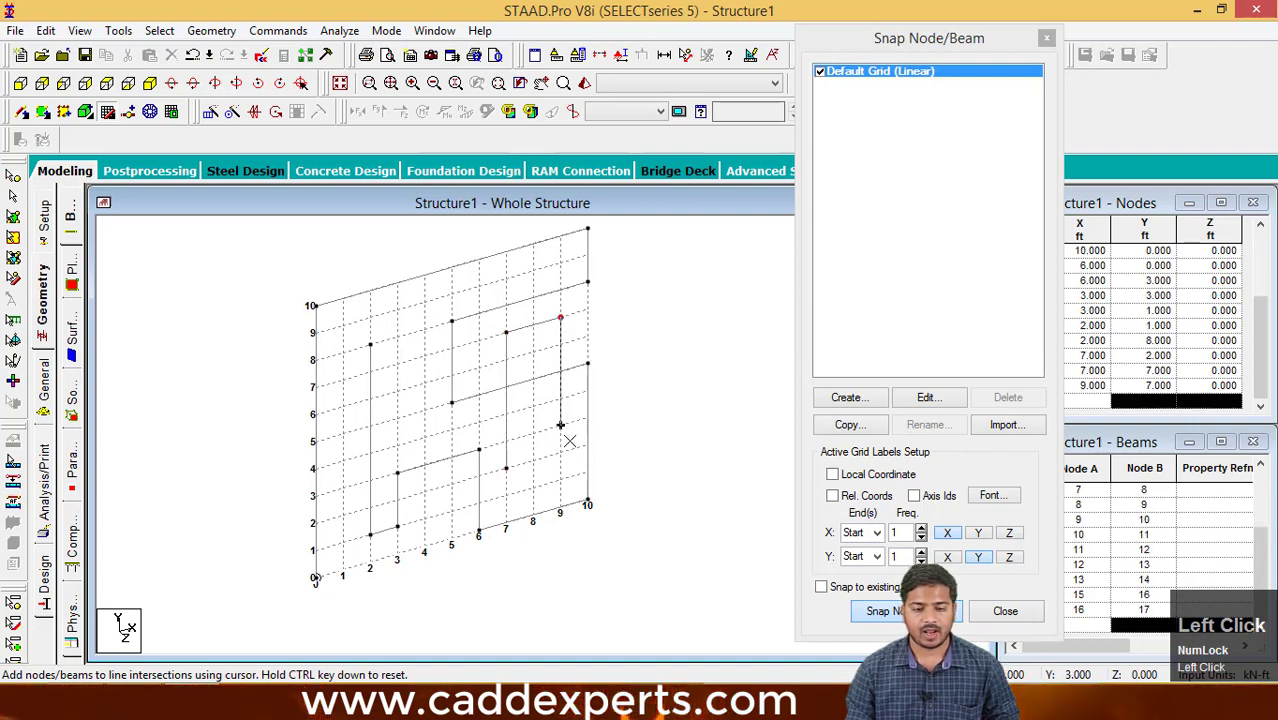
left_click(560, 453)
left_click(425, 491)
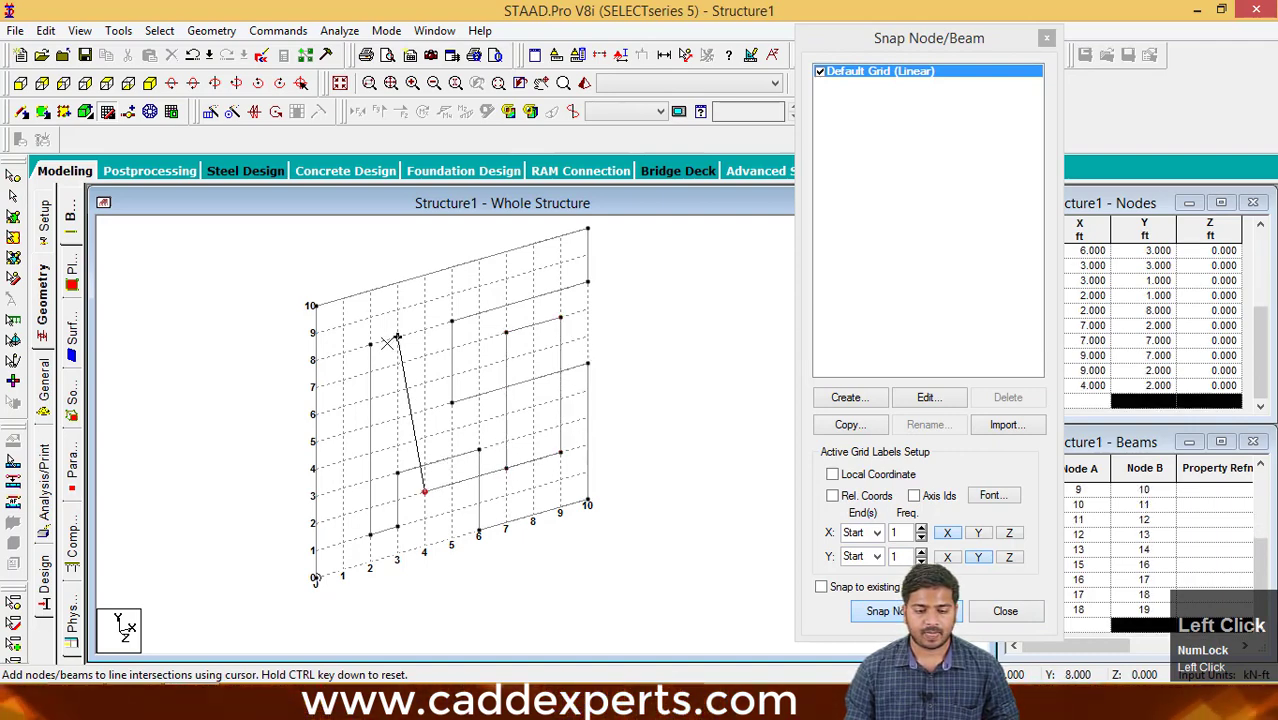
left_click(397, 337)
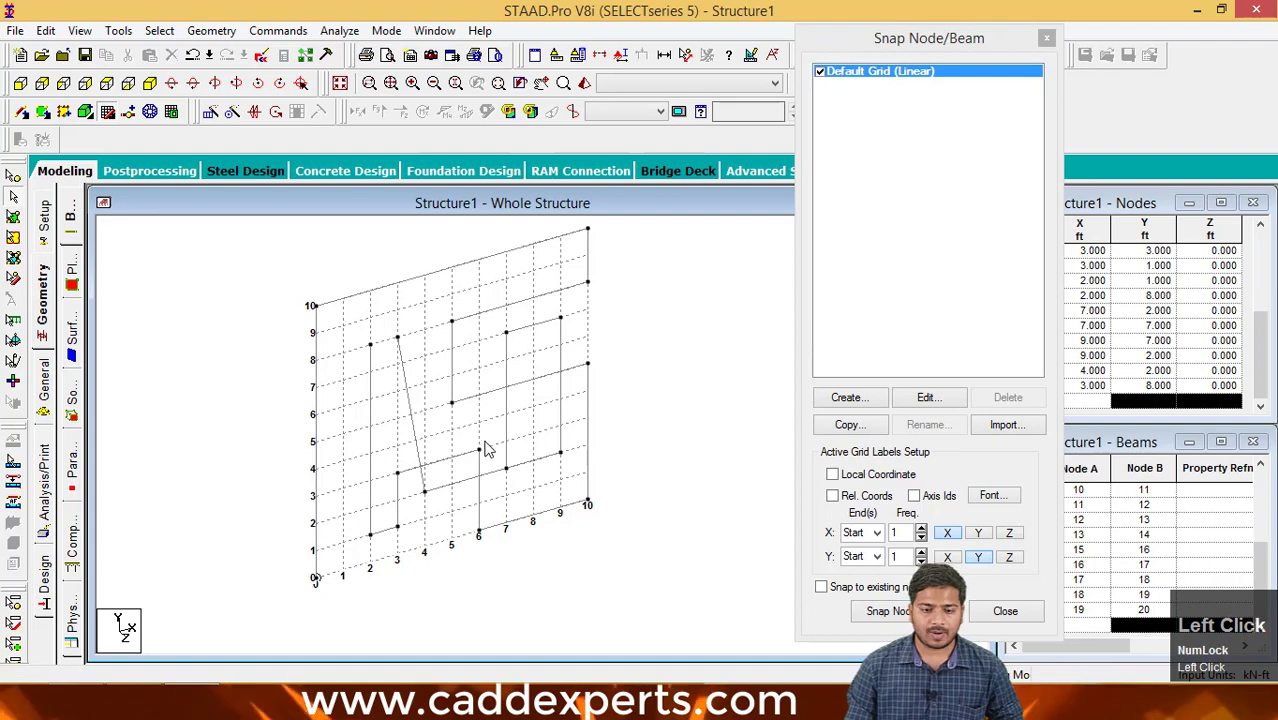
middle_click_drag(559, 448, 573, 449)
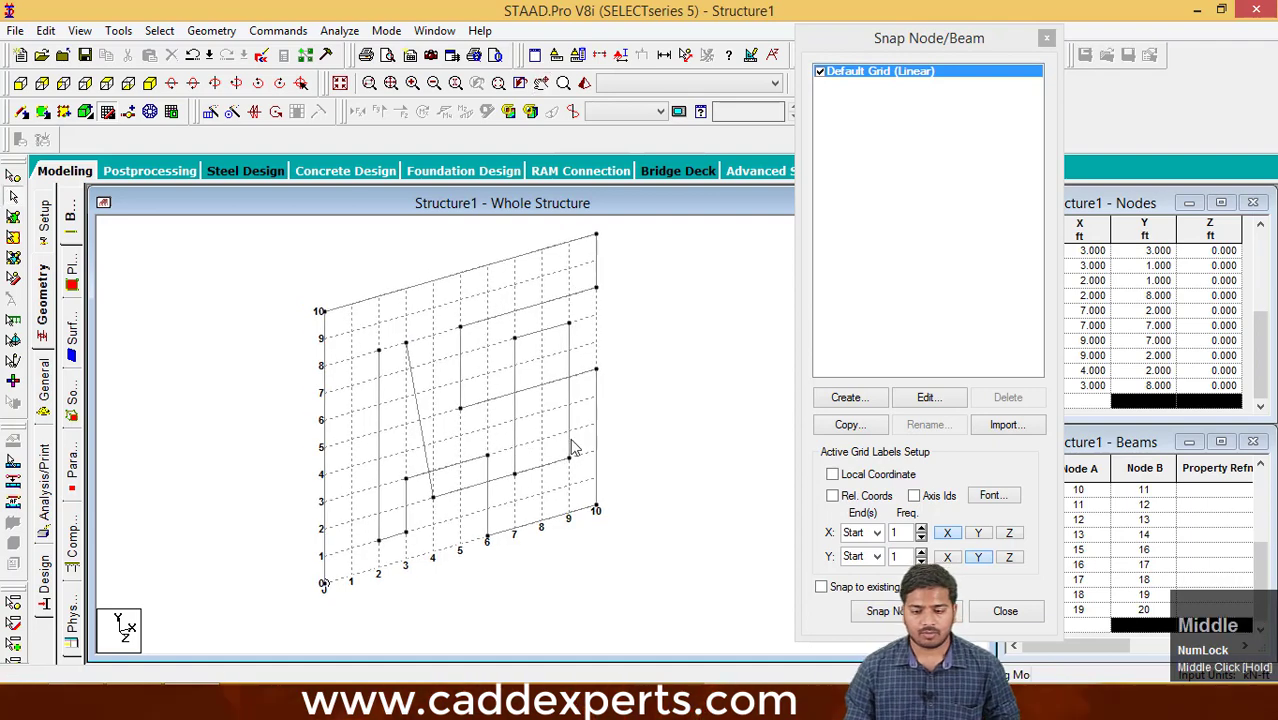
- Close the snap grid settings and delete all beams together with their orphaned nodes
left_click(1047, 40)
middle_click_drag(856, 330, 858, 402)
left_click_drag(692, 615, 287, 249)
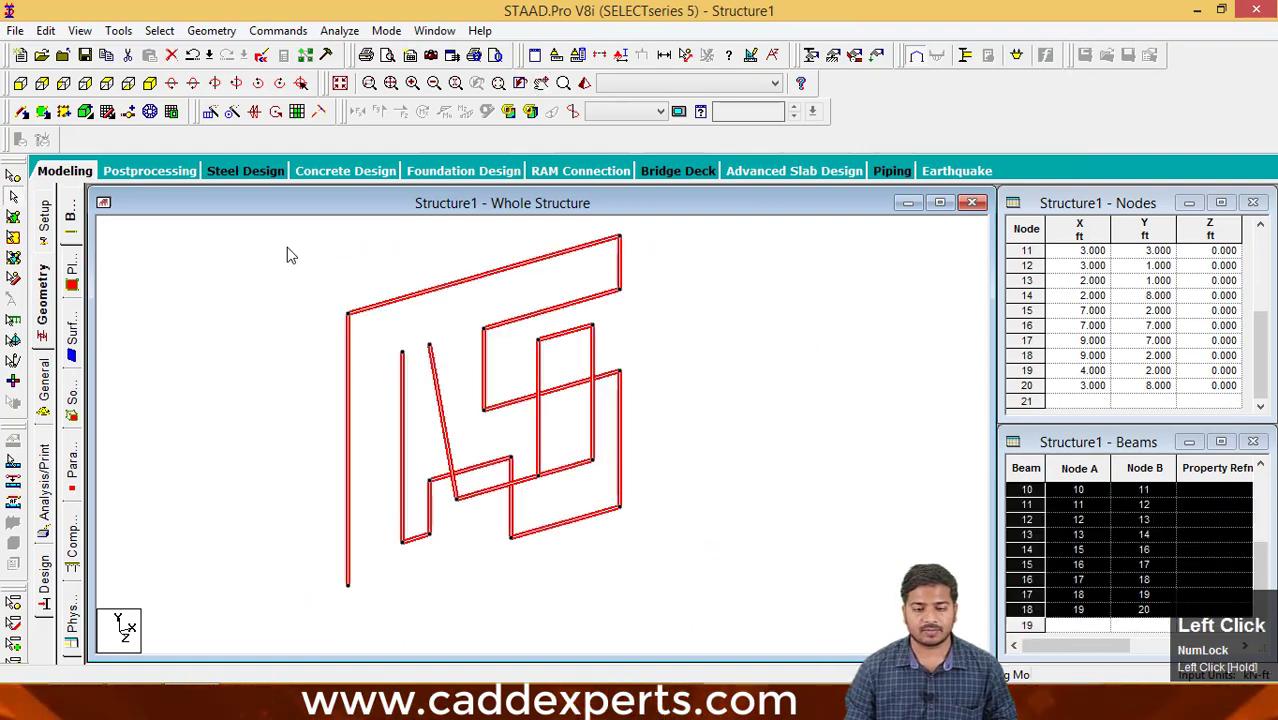
key("Delete")
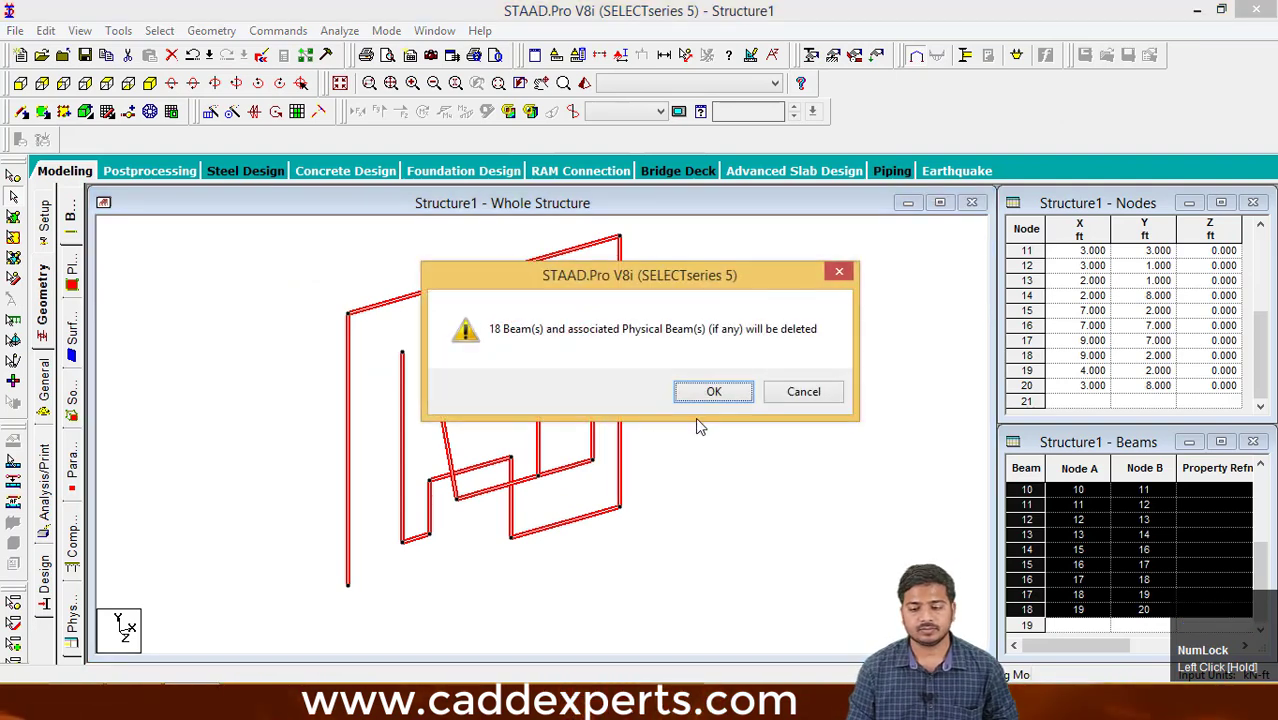
left_click(713, 393)
left_click(713, 395)
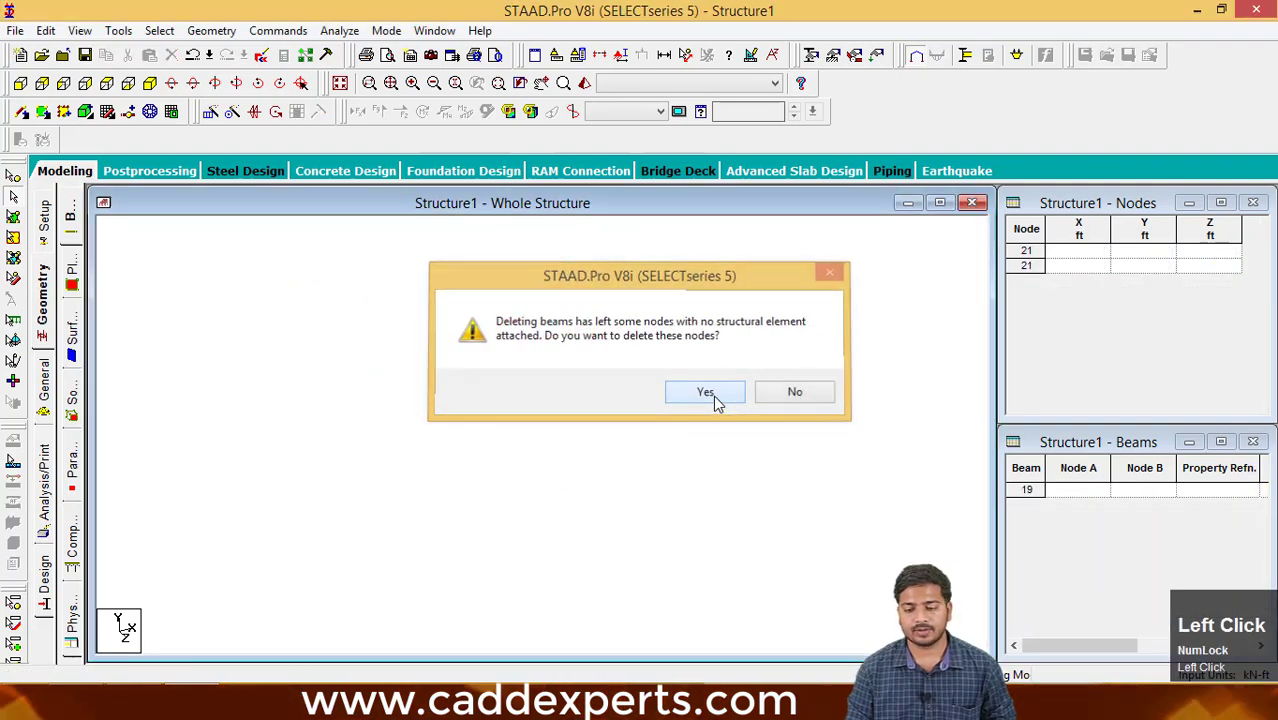
middle_click(656, 429)
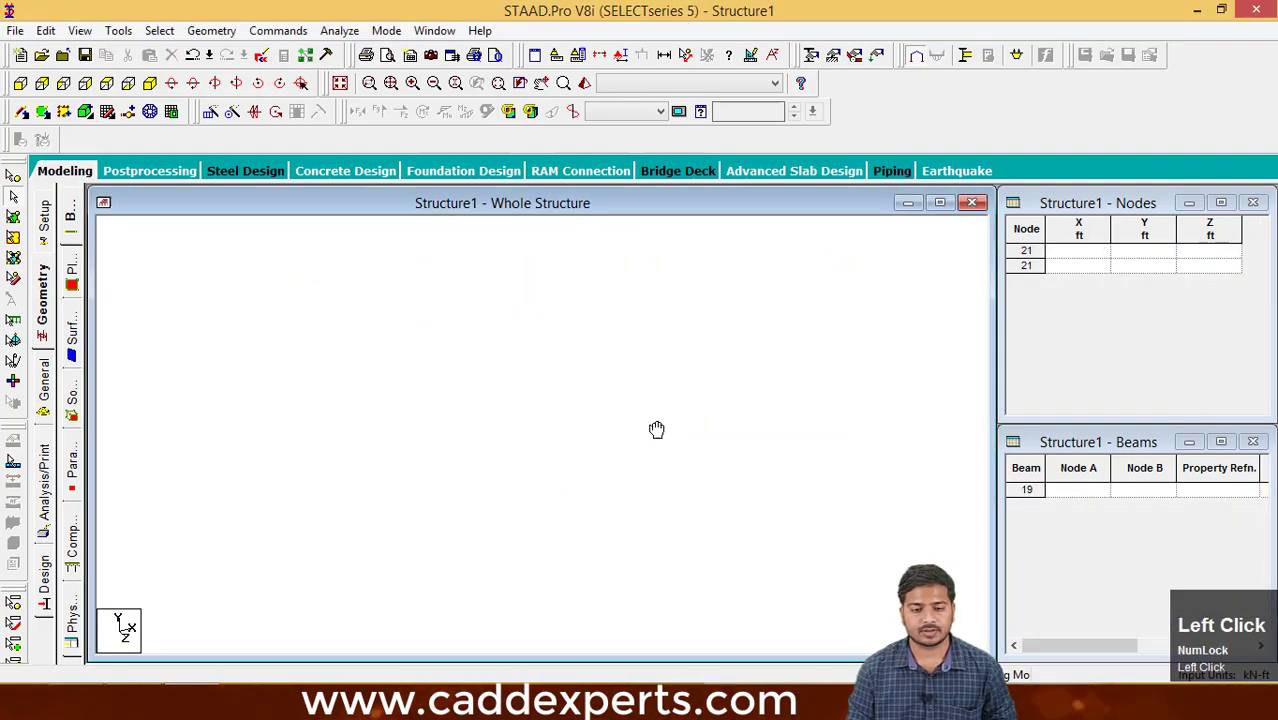
- Reopen the snap grid and draw an outer frame of beams through (0,0), (0,10), (10,10) and (10,0) ft, ending the chain
left_click(107, 112)
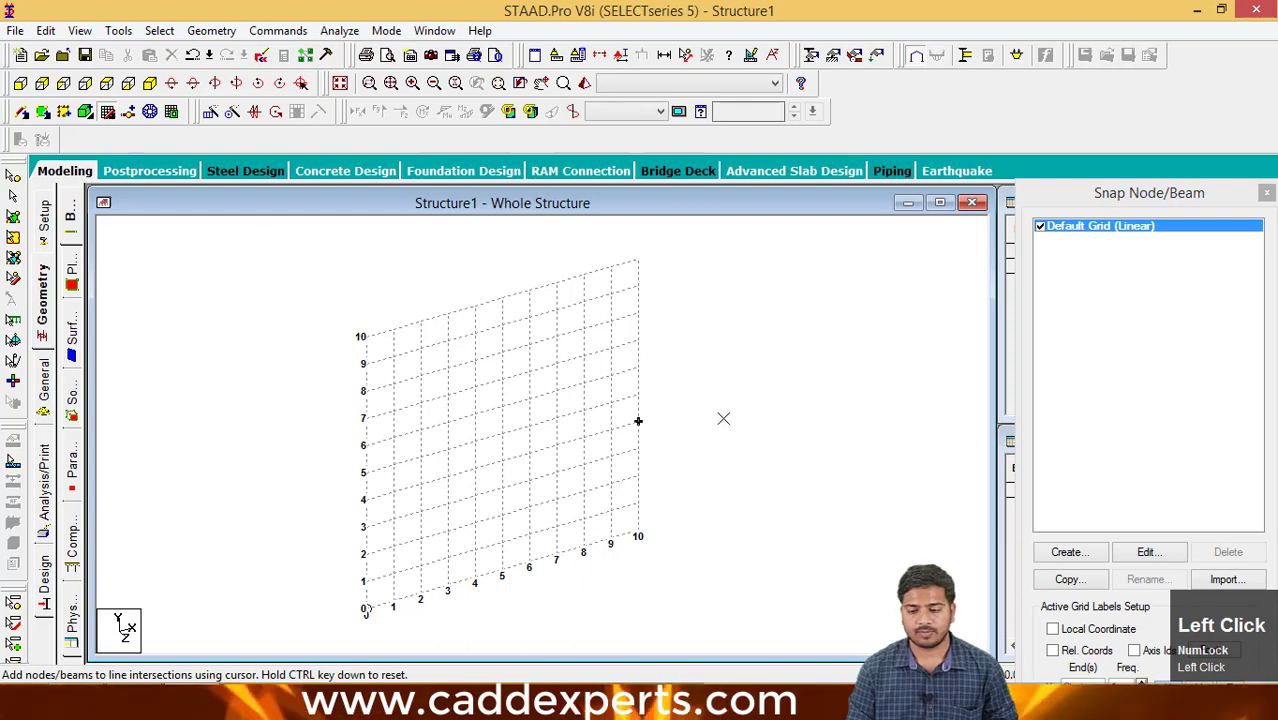
middle_click_drag(746, 434, 767, 428)
middle_click_drag(590, 471, 618, 484)
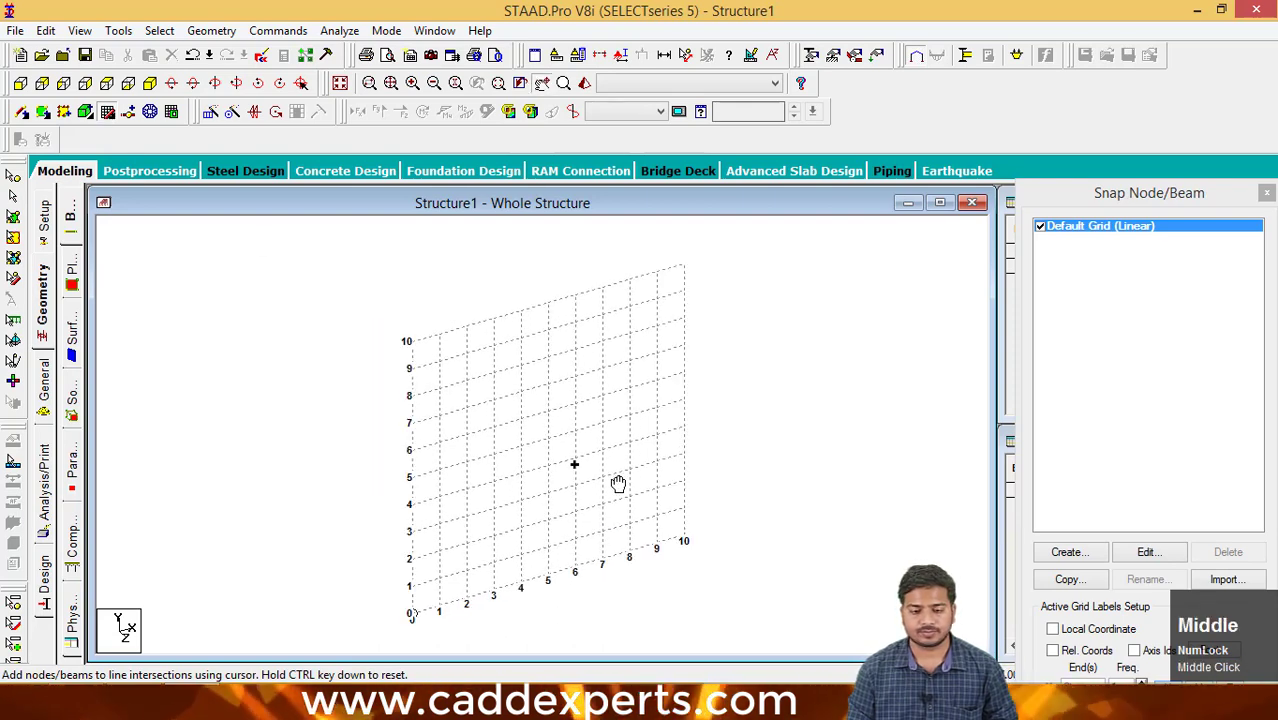
left_click_drag(1044, 204, 1034, 99)
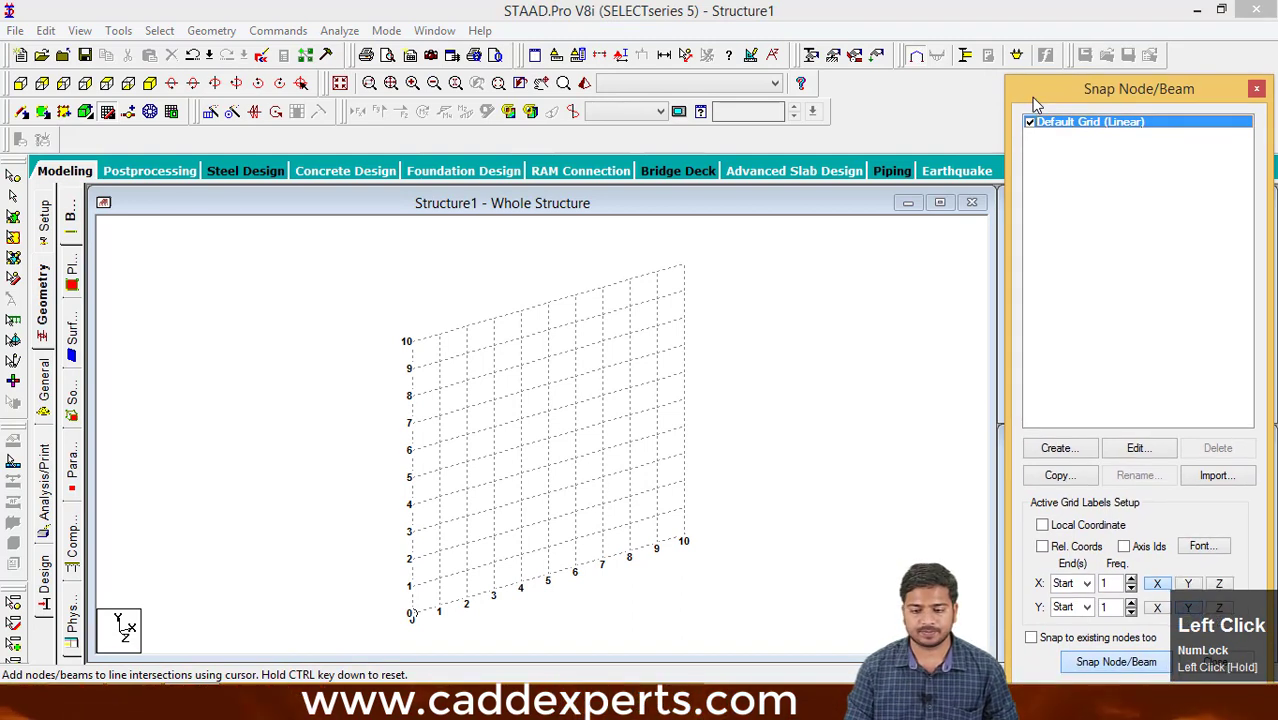
left_click(1083, 668)
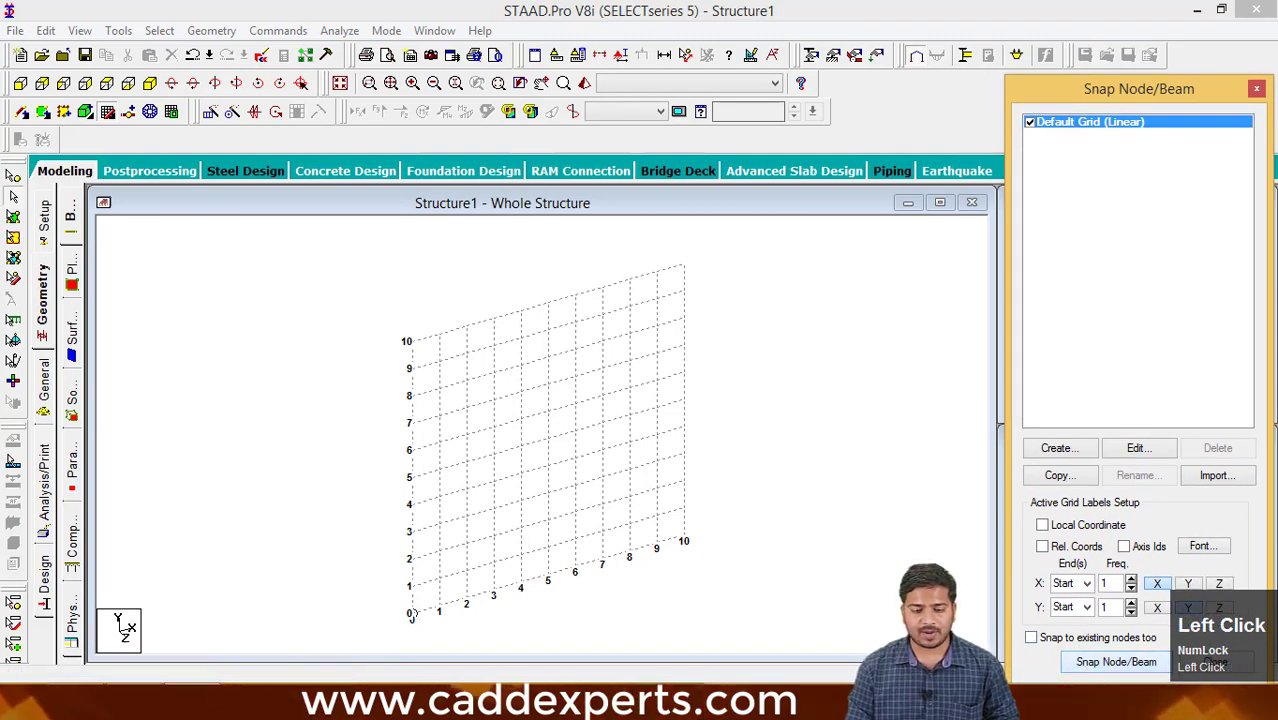
left_click(1090, 663)
left_click(412, 614)
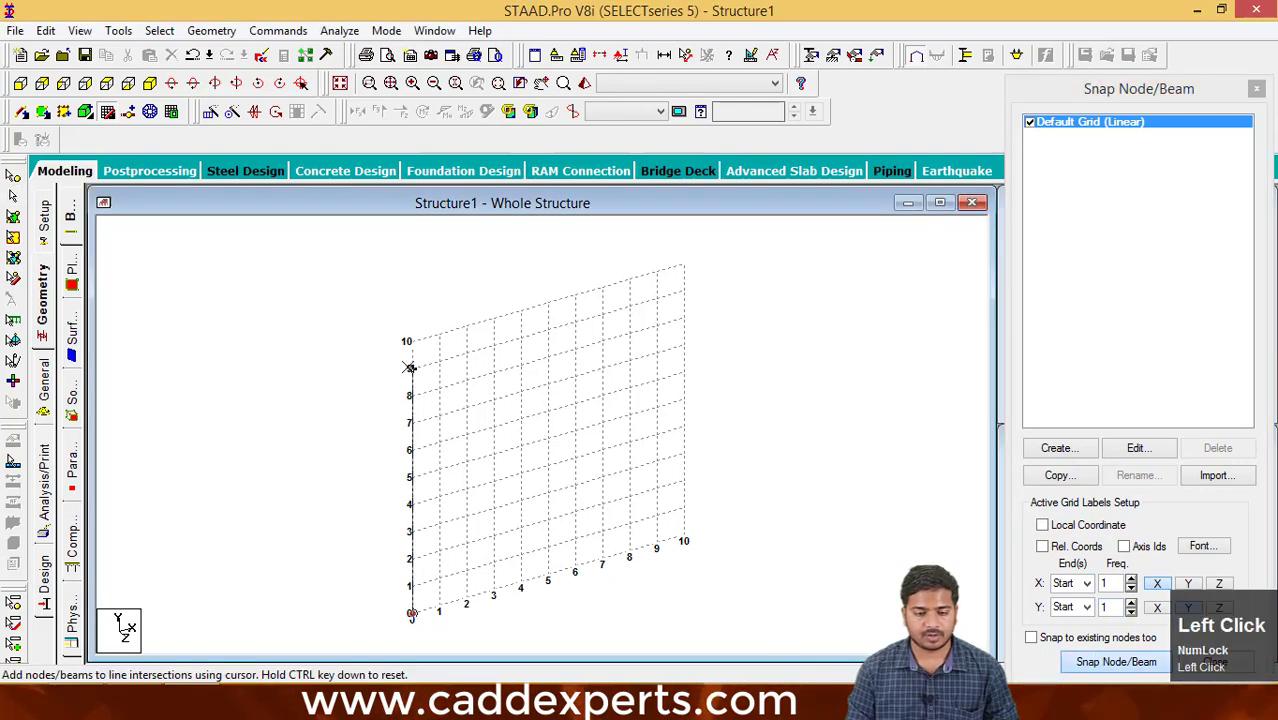
left_click(409, 342)
left_click(683, 265)
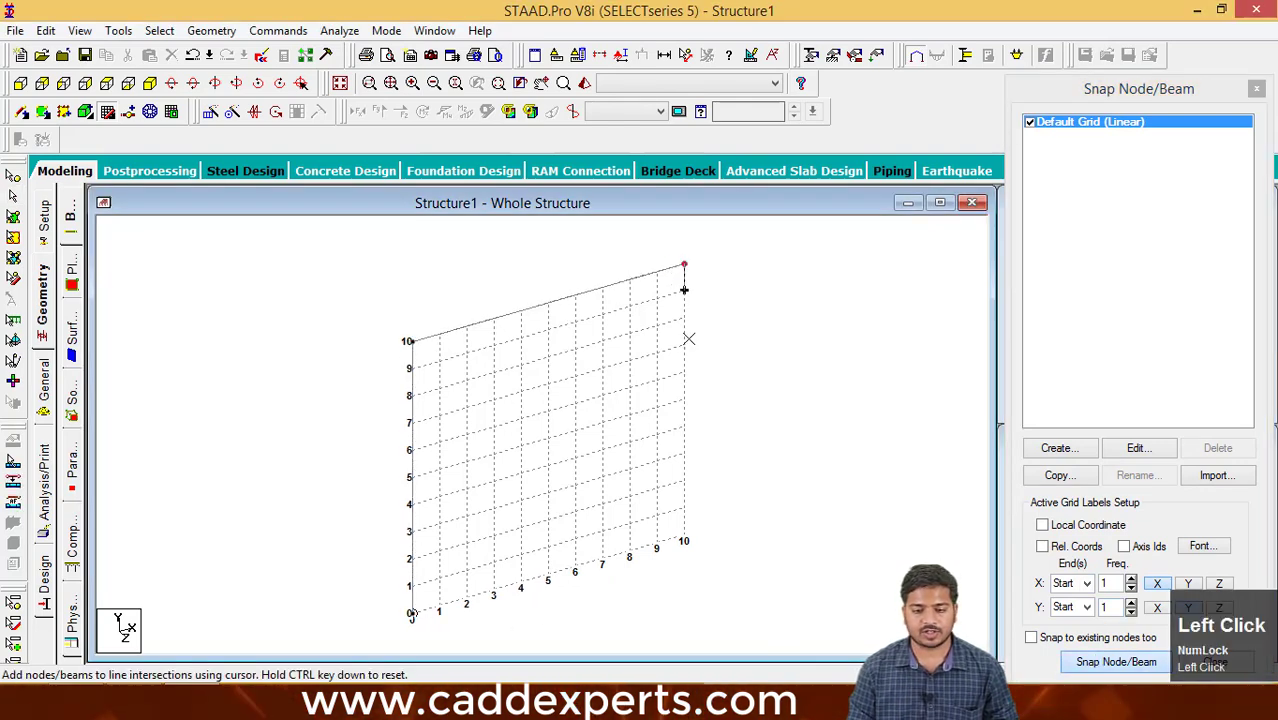
left_click(701, 541)
key("Escape")
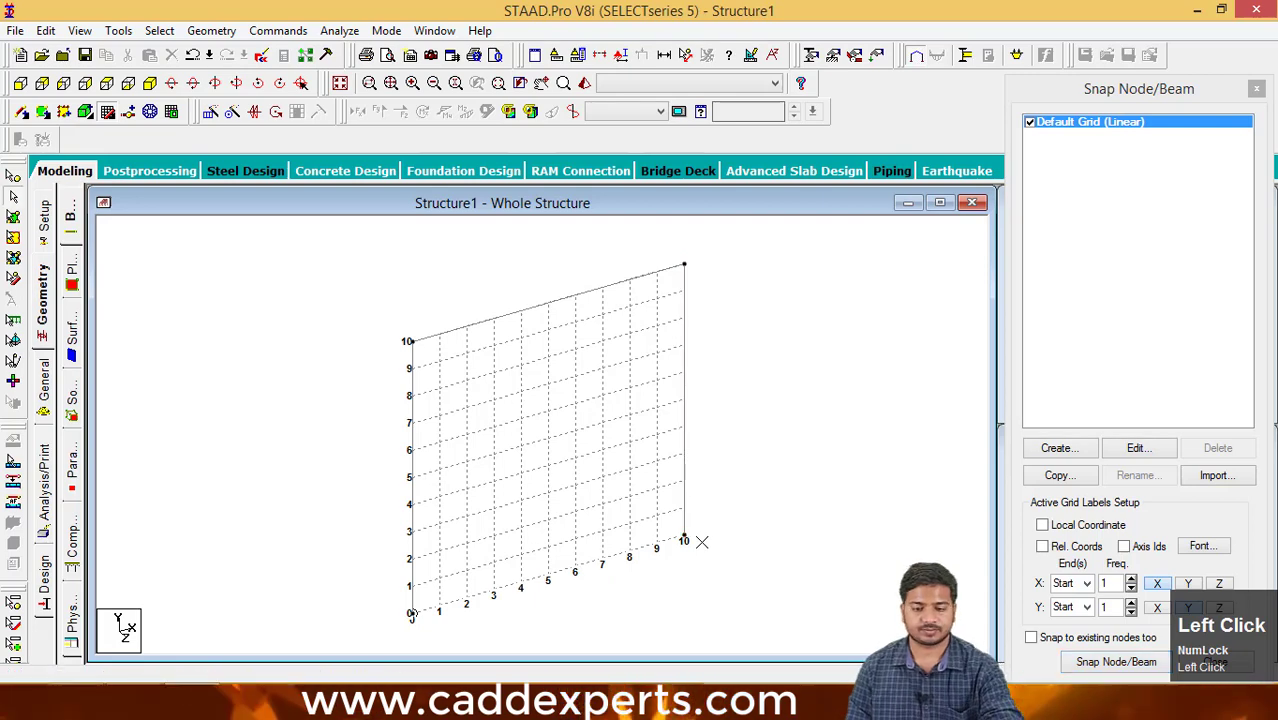
- Draw a separate inner frame of beams through (1,0), (1,9), (9,9) and (9,0) ft
middle_click_drag(715, 484, 702, 487)
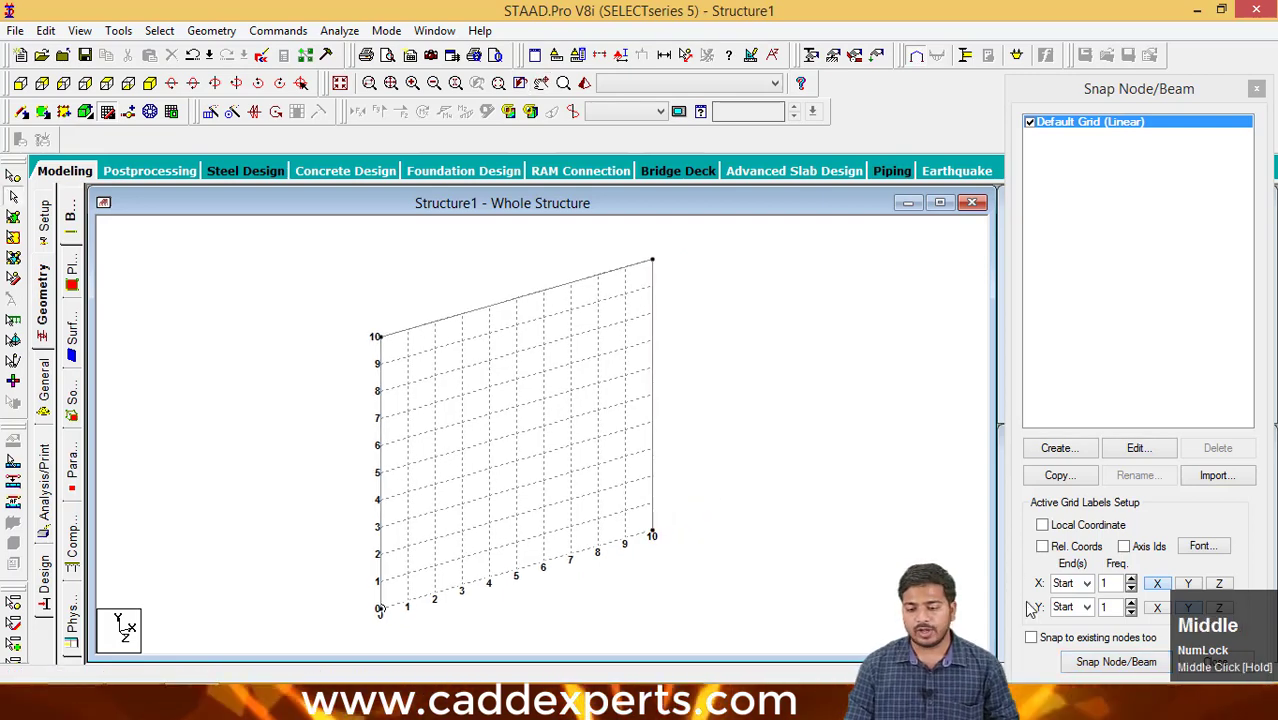
left_click(1116, 662)
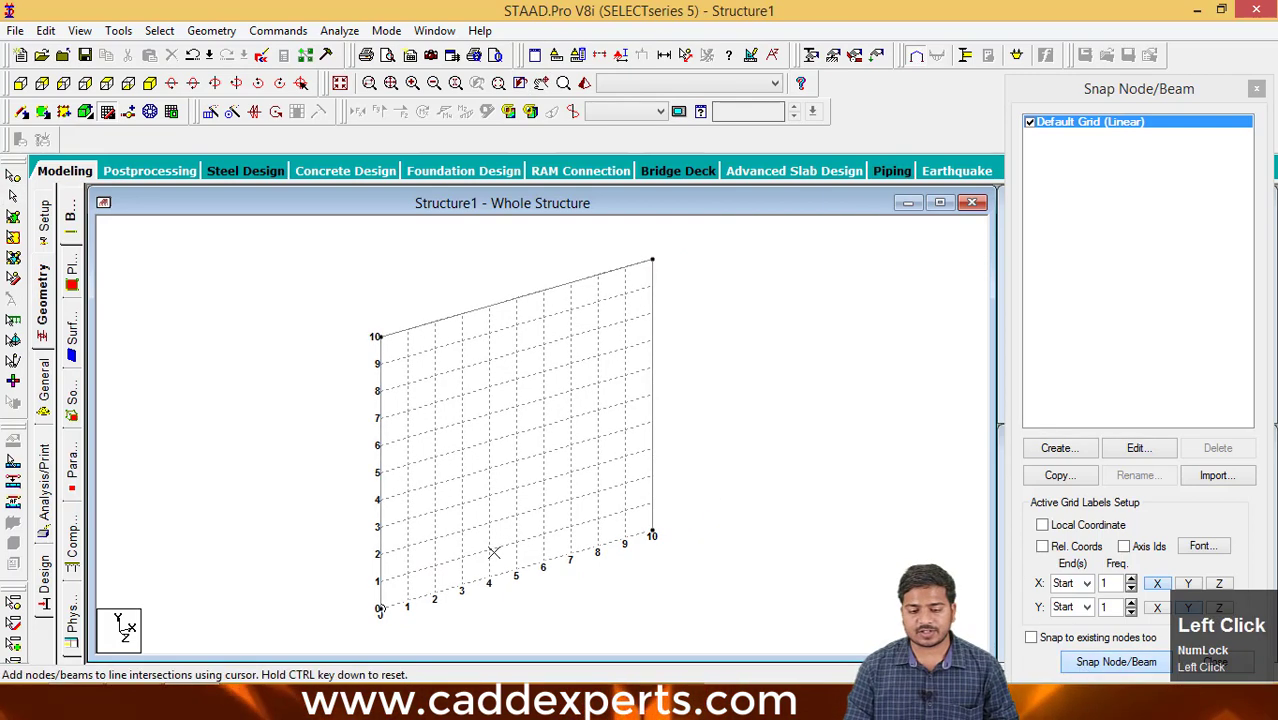
left_click(407, 600)
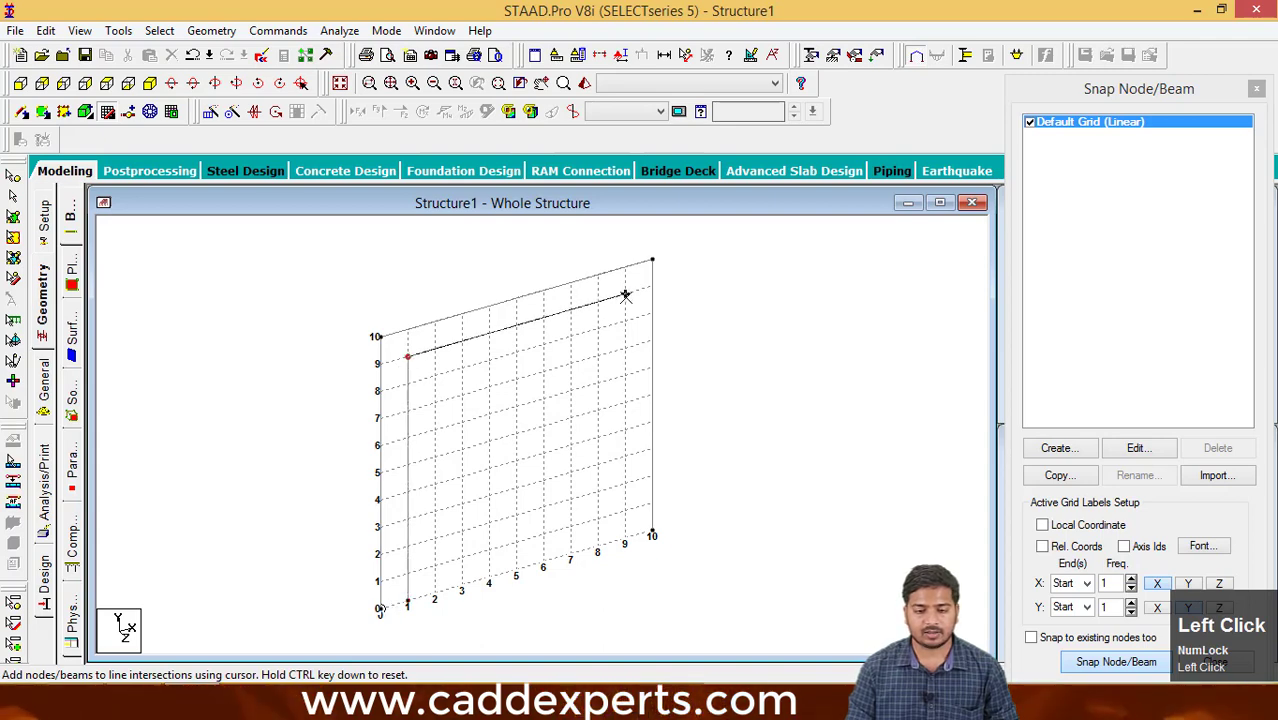
left_click(625, 296)
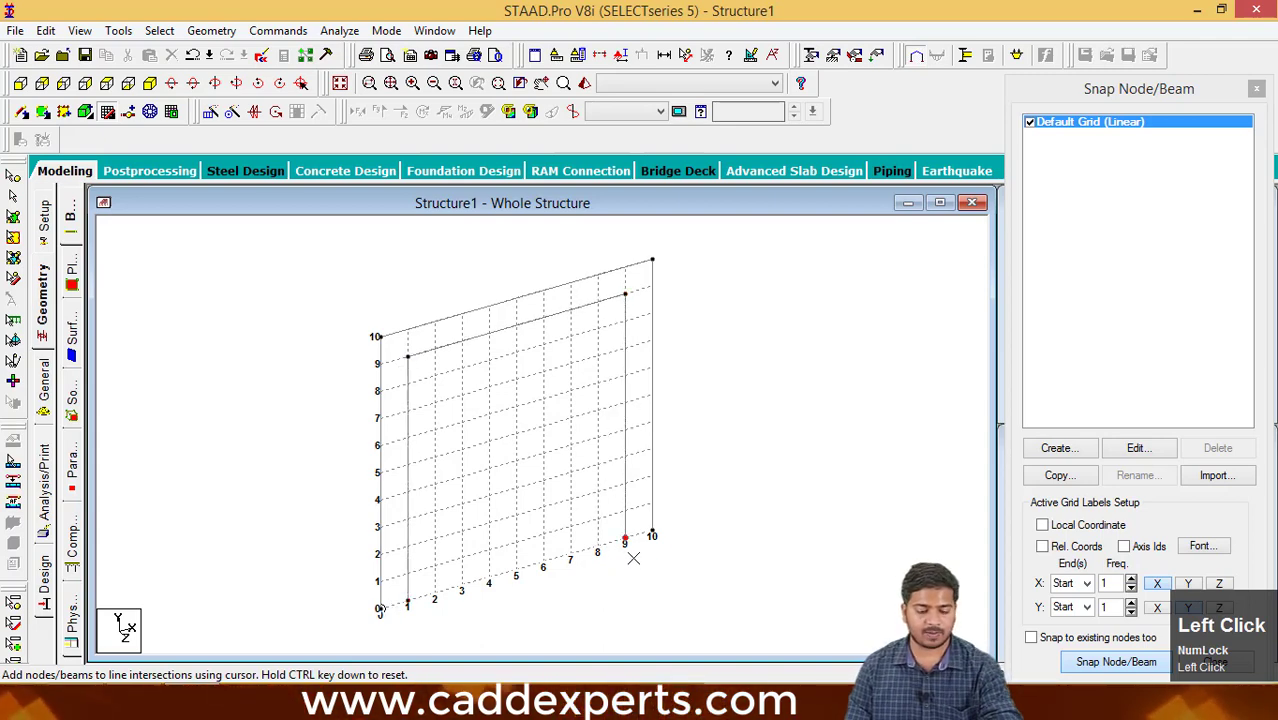
key("Escape")
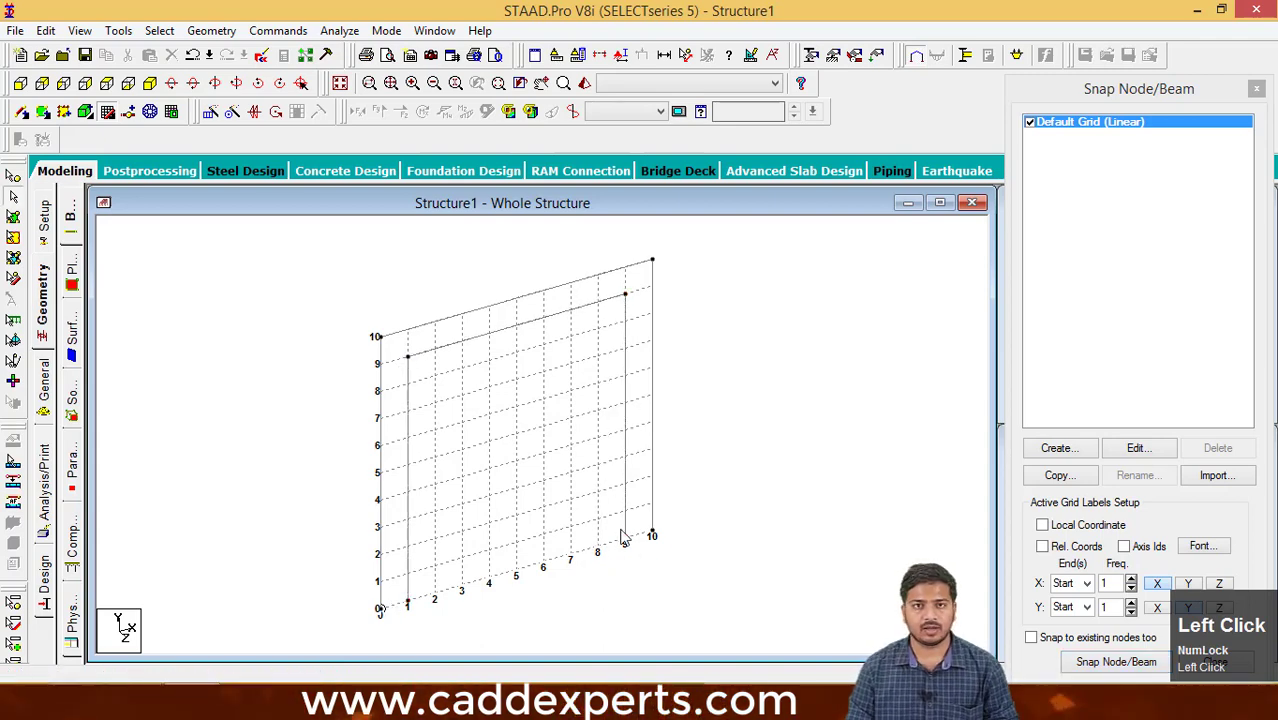
- Place unconnected nodes across the grid, including (2,0), (3,4), (4,7), (7,5), (4,3), (5,2), (7,3), (8,6), (4,8), (6,9), (8,8), (1,4) and (4,1) ft
left_click(1116, 662)
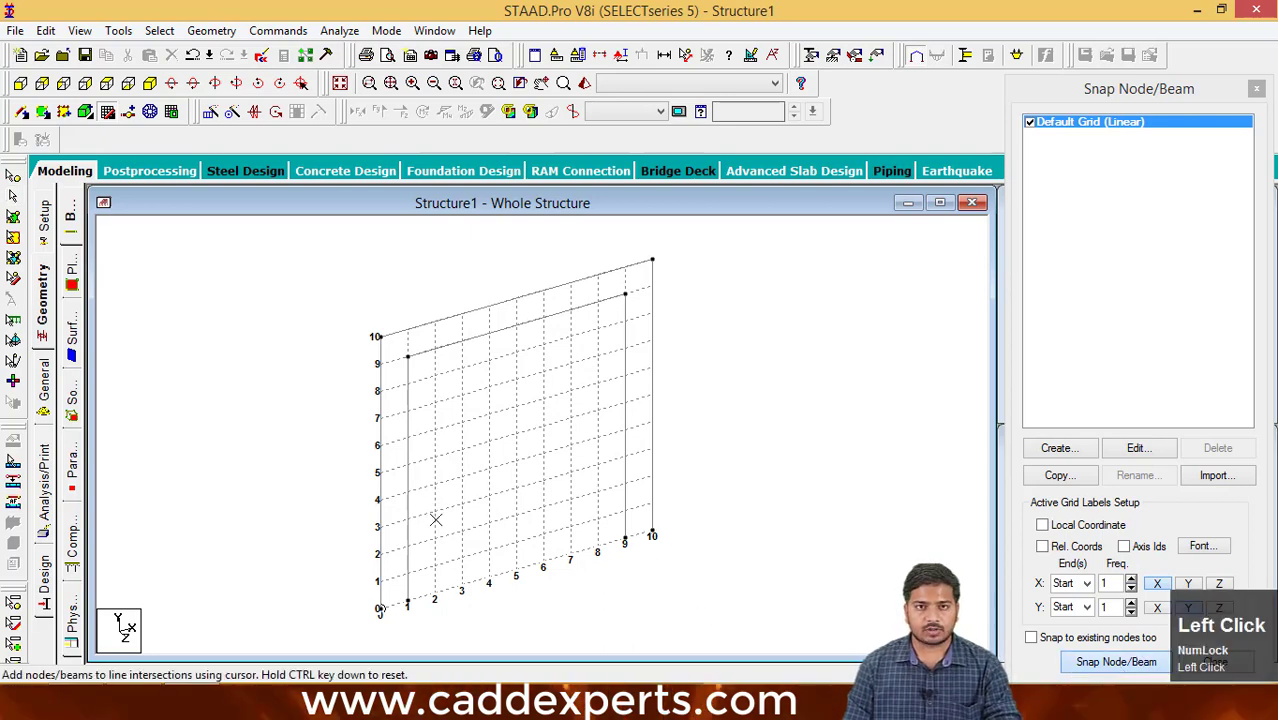
key("ctrl")
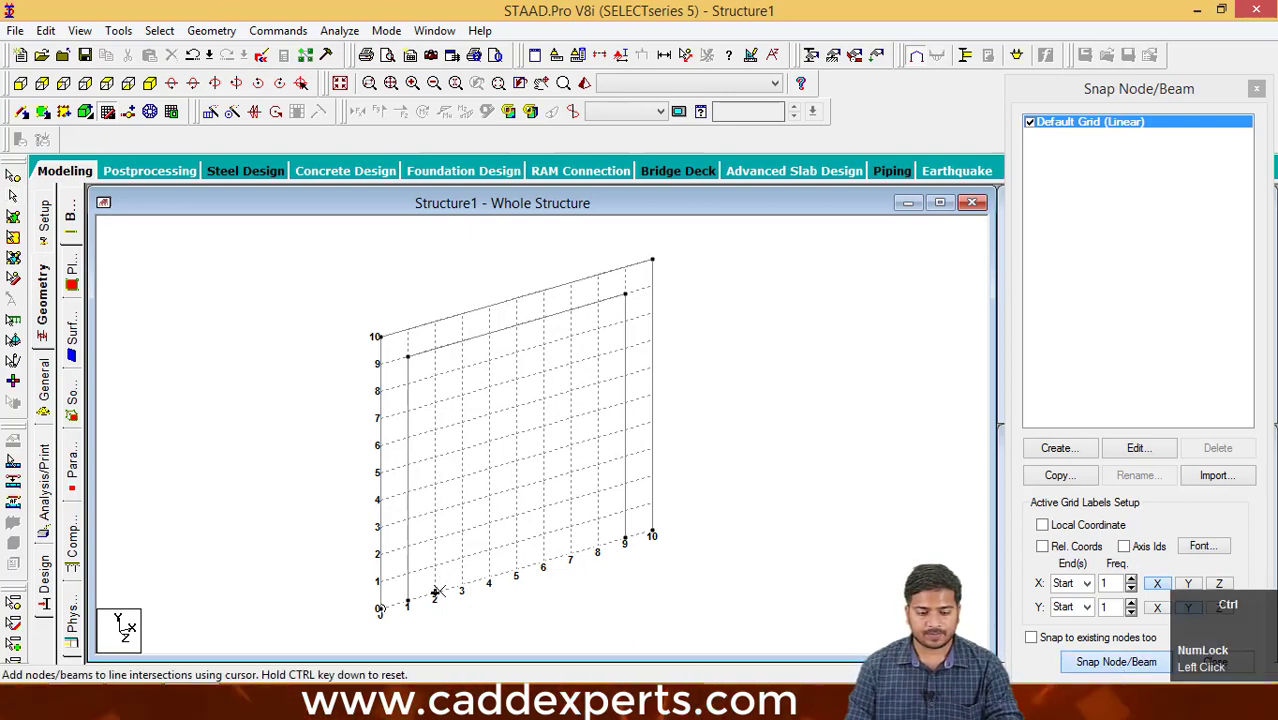
left_click(435, 596, "ctrl")
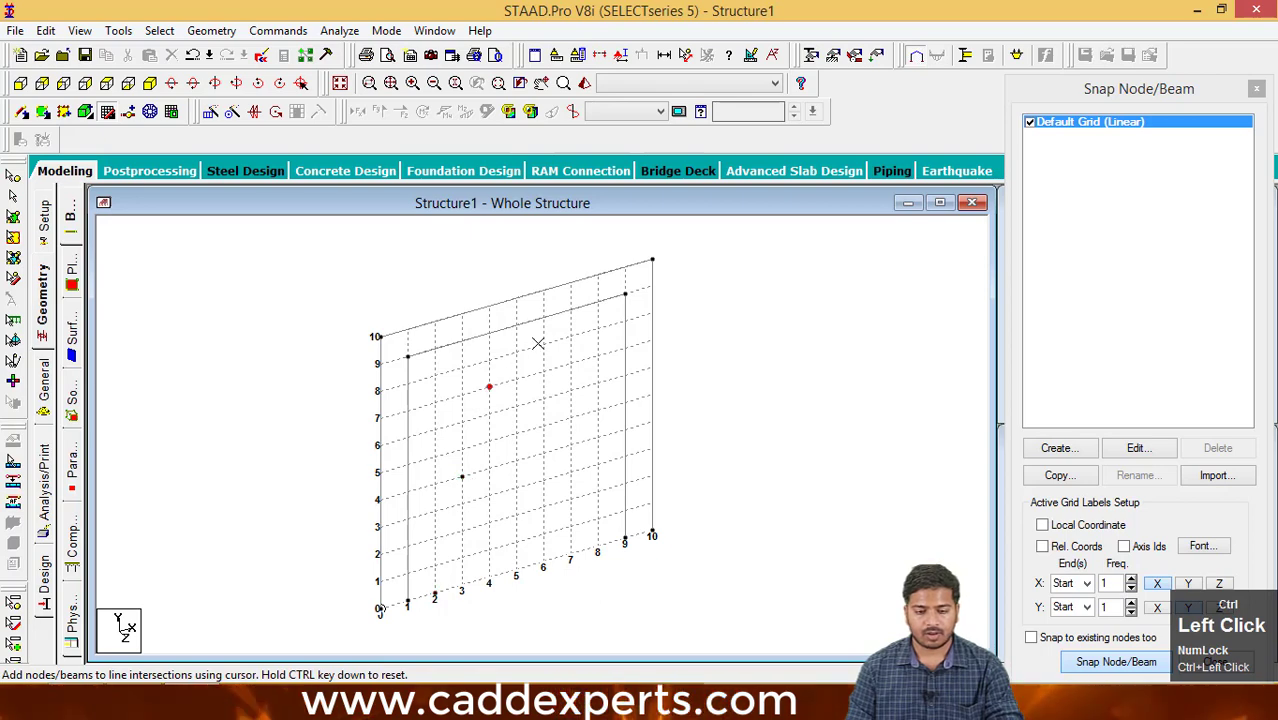
left_click(573, 415, "ctrl")
left_click(488, 492, "ctrl")
left_click(516, 513, "ctrl")
left_click(570, 472, "ctrl")
left_click(592, 379, "ctrl")
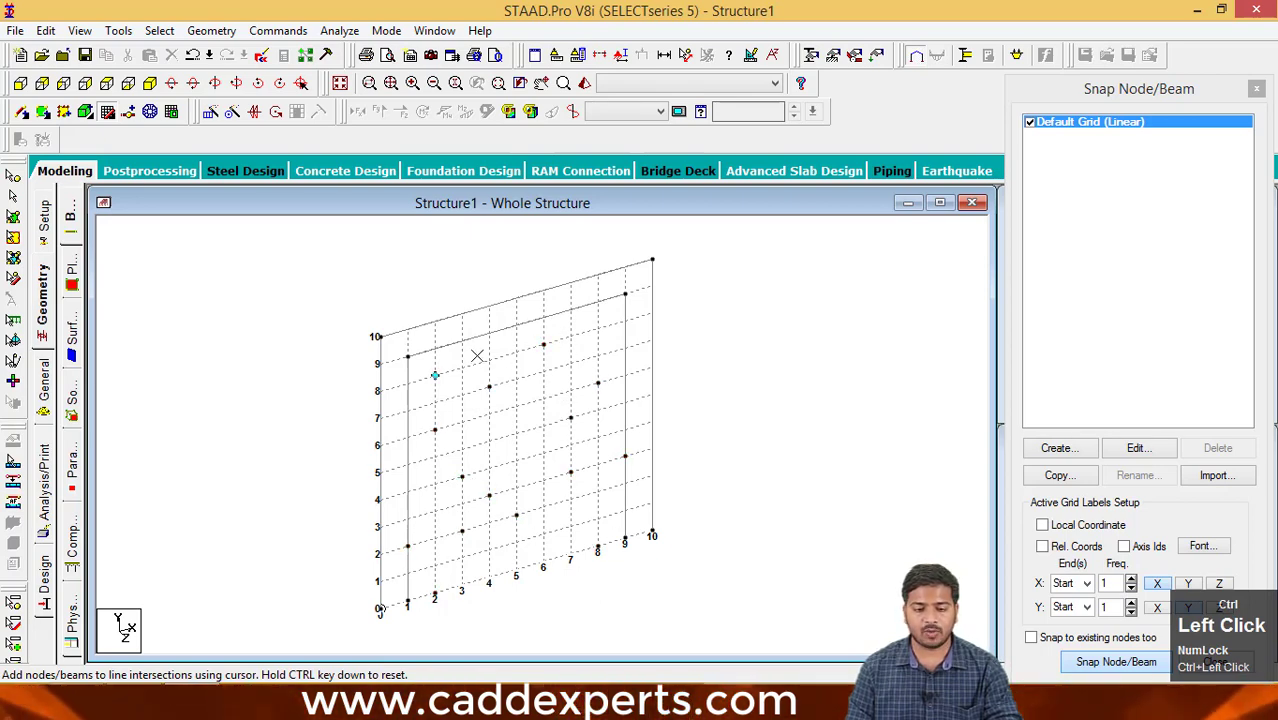
left_click(489, 360, "ctrl")
left_click(543, 318, "ctrl")
left_click(598, 328, "ctrl")
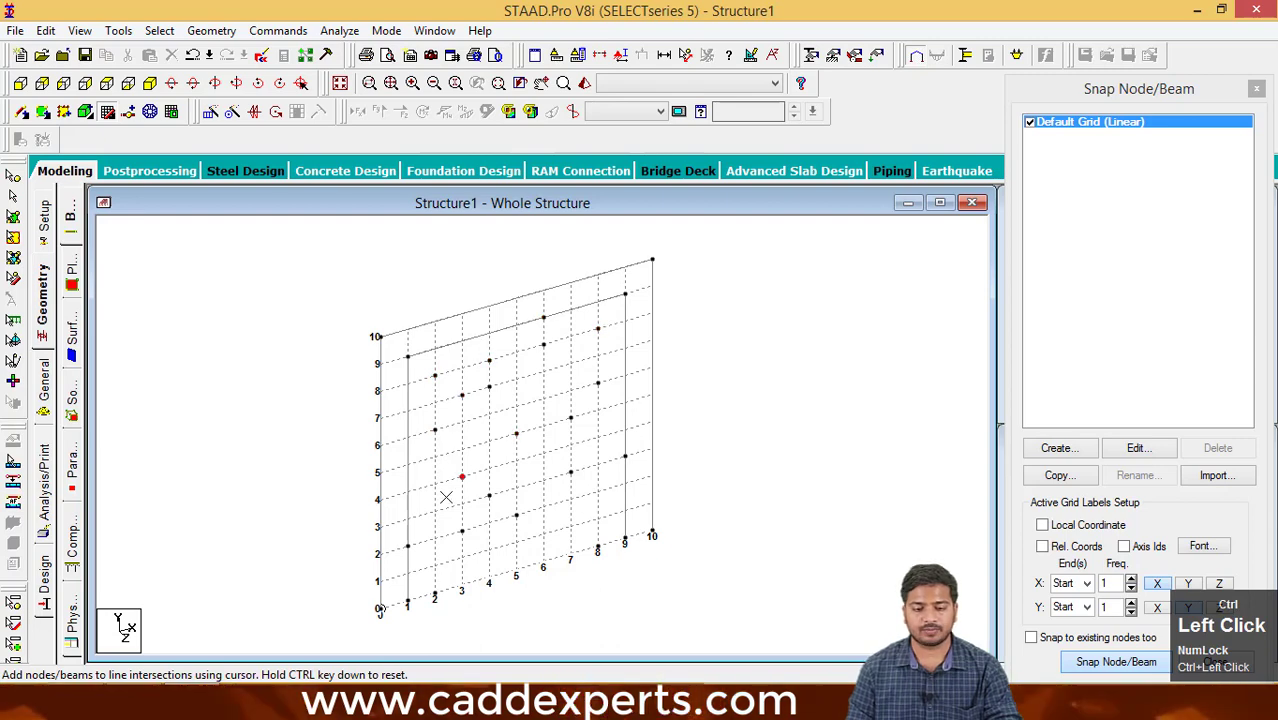
left_click(408, 492, "ctrl")
left_click(489, 550, "ctrl")
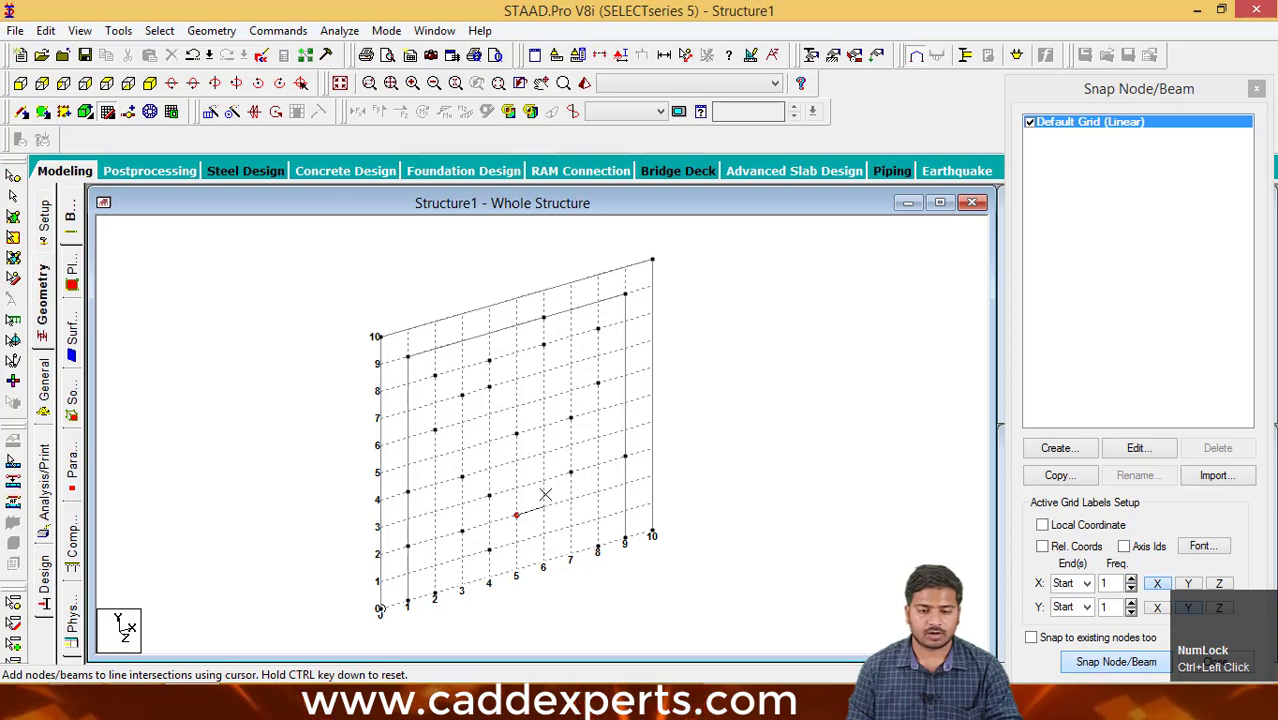
- Draw a beam chain from (5,2) through (7,4), (9,5), (9,8), (8,10), (4,9), (1,8), (2,6), (3,3), (2,2), (4,0) and (6,0) to (7,2) ft
left_click(570, 444)
left_click(625, 403)
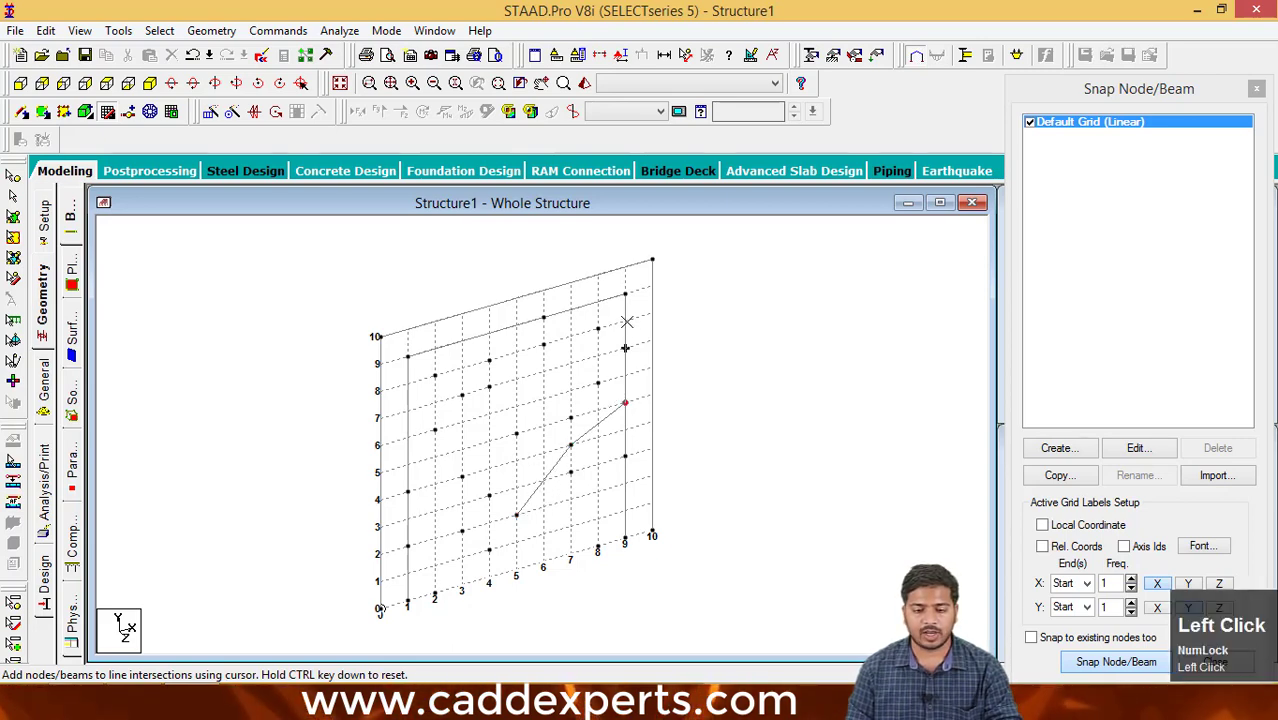
left_click(408, 383)
left_click(435, 430)
left_click(462, 503)
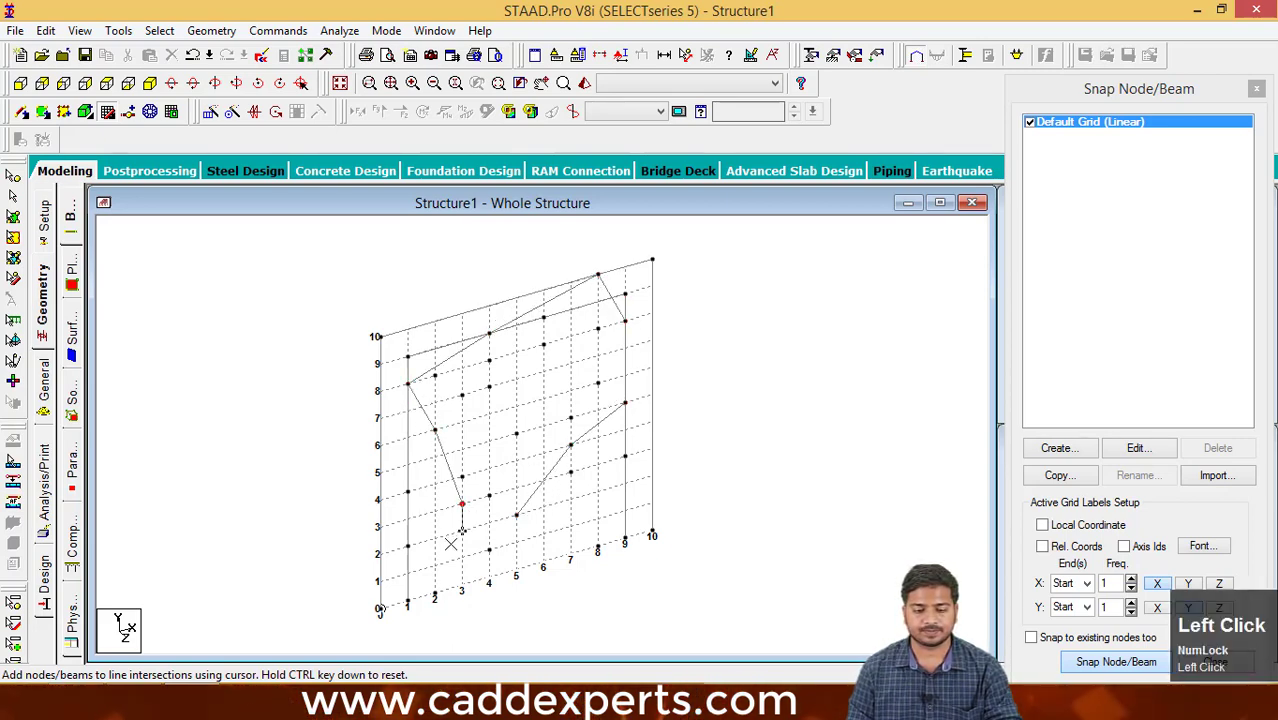
left_click(435, 540)
left_click(489, 580)
left_click(543, 565)
left_click(570, 498)
key("Escape")
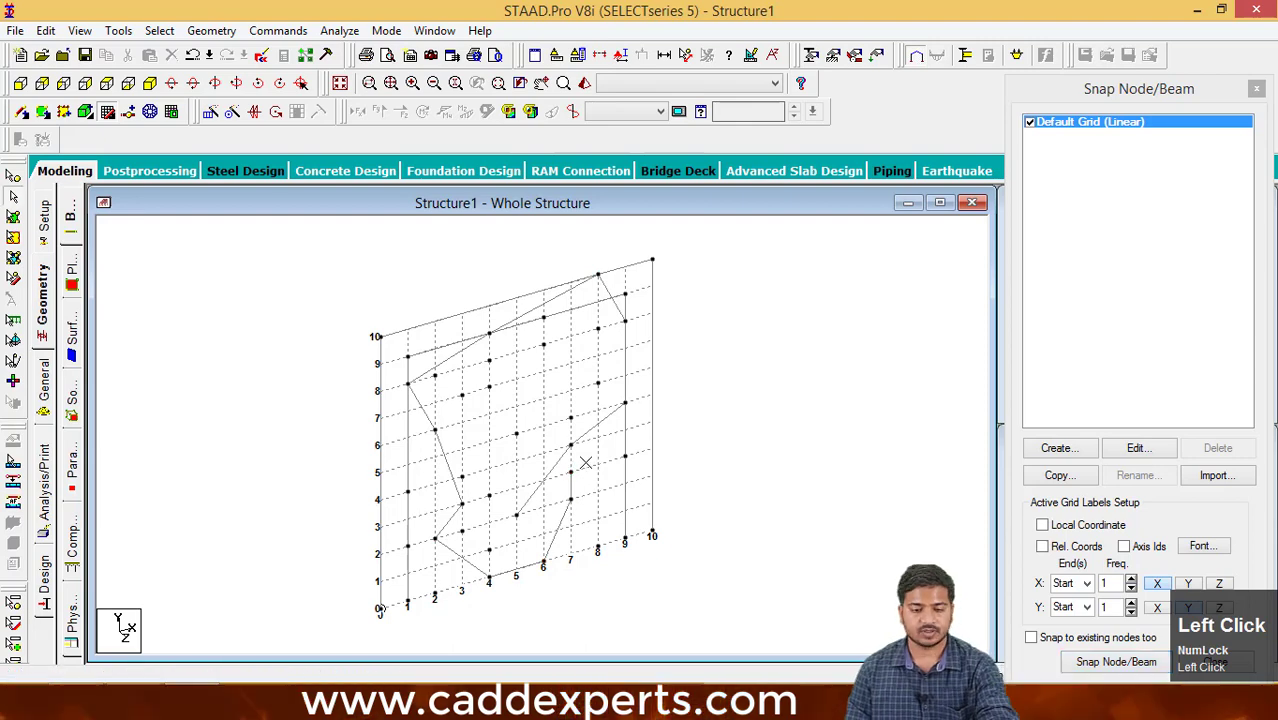
- Connect existing nodes with Add Beams from (3,7) through (4,7), (4,8), (6,8), (8,8) and (8,6) to (5,5) ft
middle_click_drag(568, 502, 605, 516)
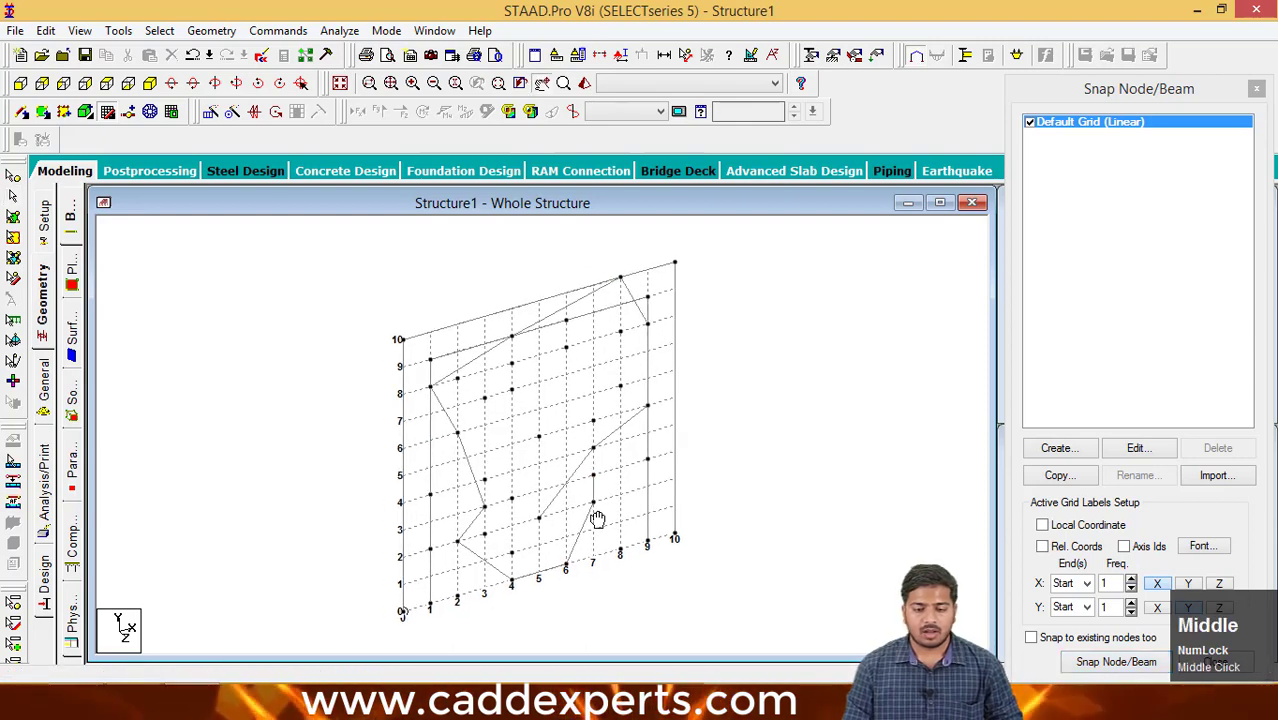
scroll(560, 470, "up", 1)
scroll(548, 441, "up", 3)
middle_click_drag(548, 441, 528, 462)
scroll(544, 451, "down", 3)
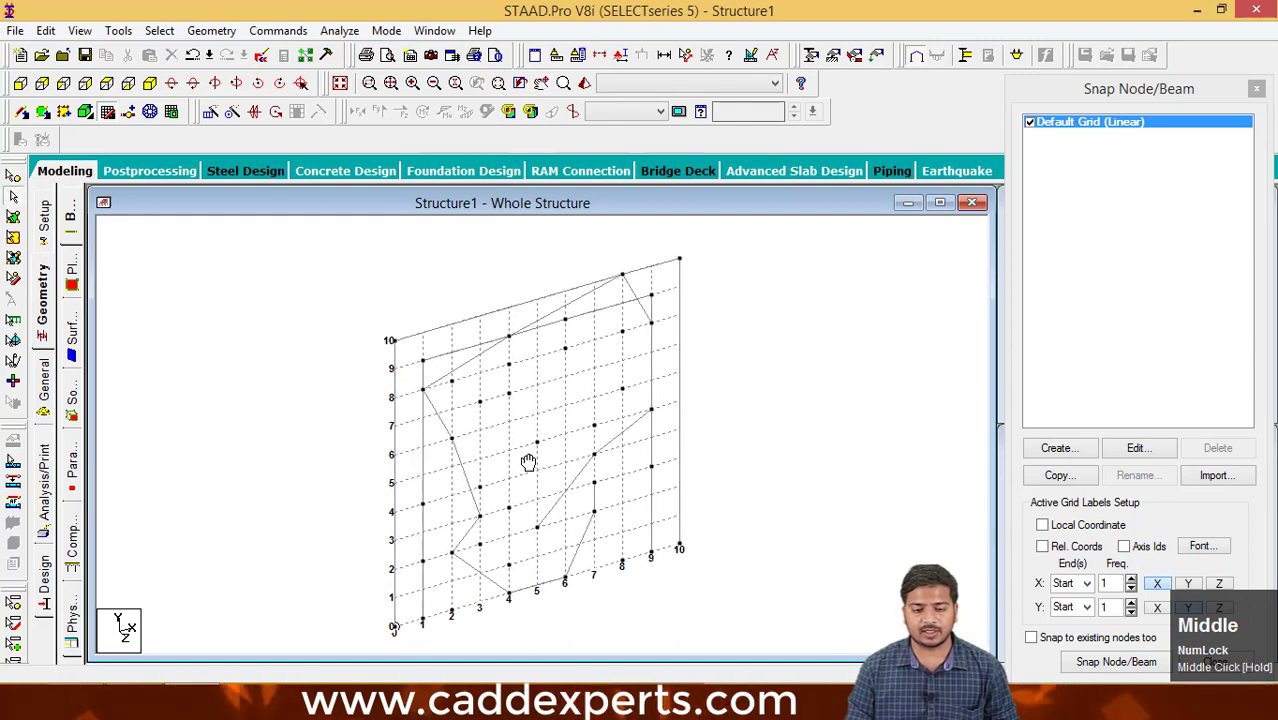
left_click(22, 112)
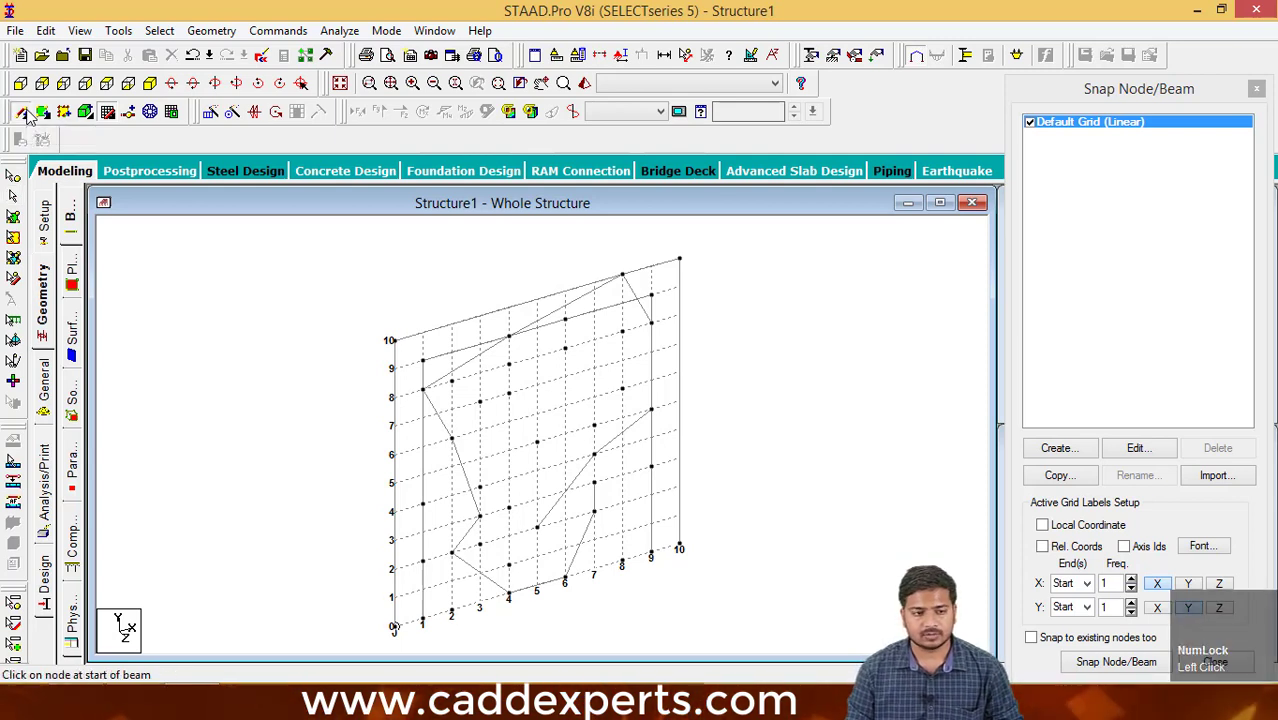
left_click(507, 395)
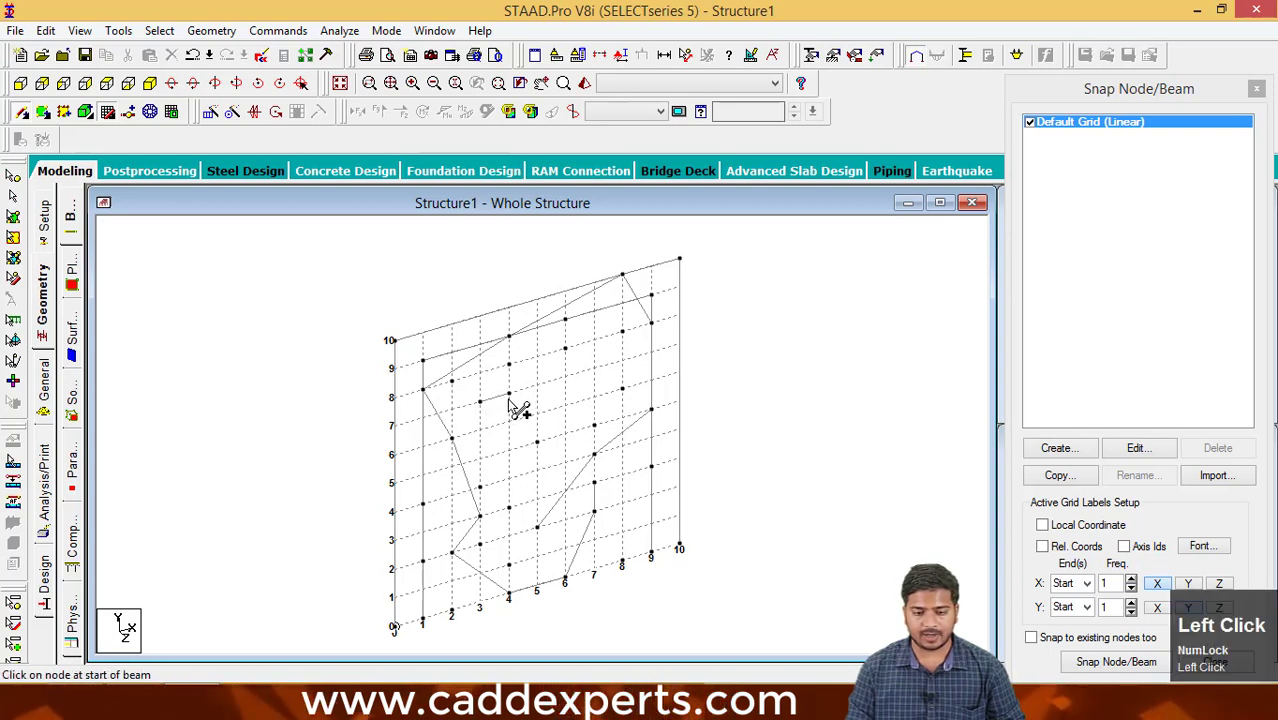
left_click(509, 364)
mouse_move(509, 364)
left_mouse_down()
mouse_move(622, 333)
mouse_move(621, 390)
mouse_move(537, 439)
left_mouse_up()
- Resume snap placement and add more unconnected nodes, including (1,3), (7,7), (2,4), (4,6), (5,7) and (6,3) ft
scroll(495, 485, "up", 1)
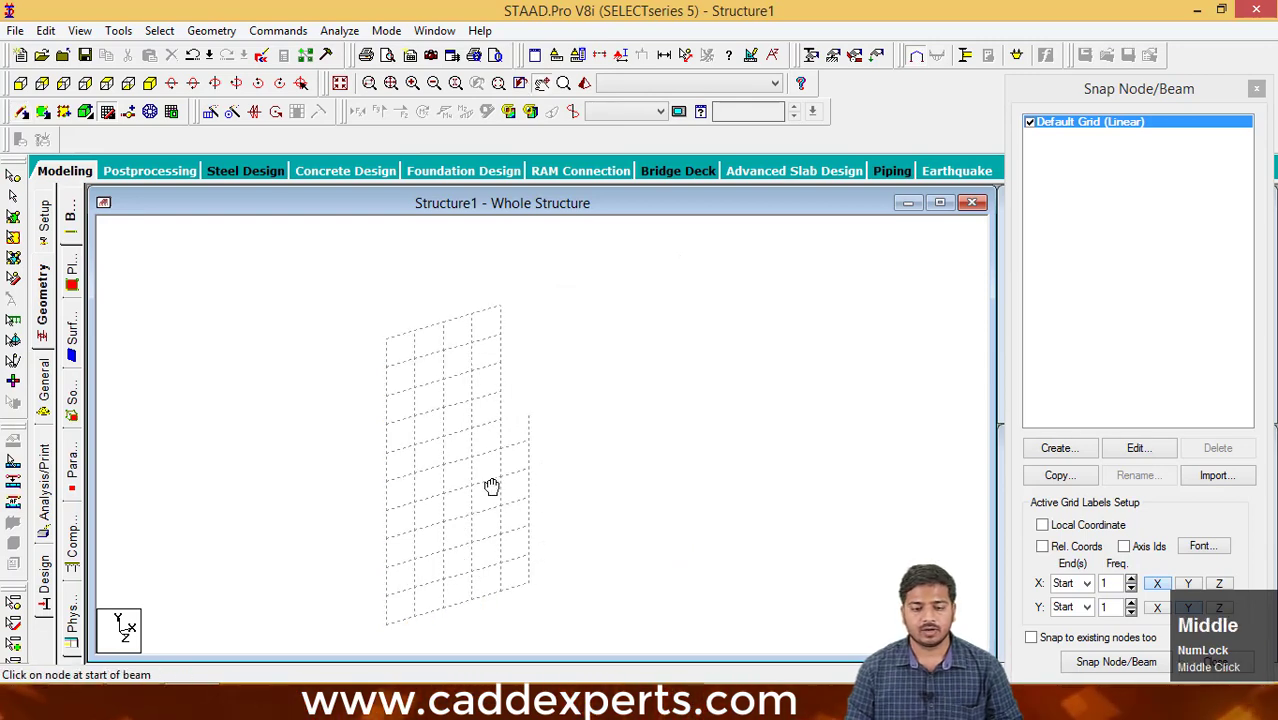
scroll(490, 435, "up", 1)
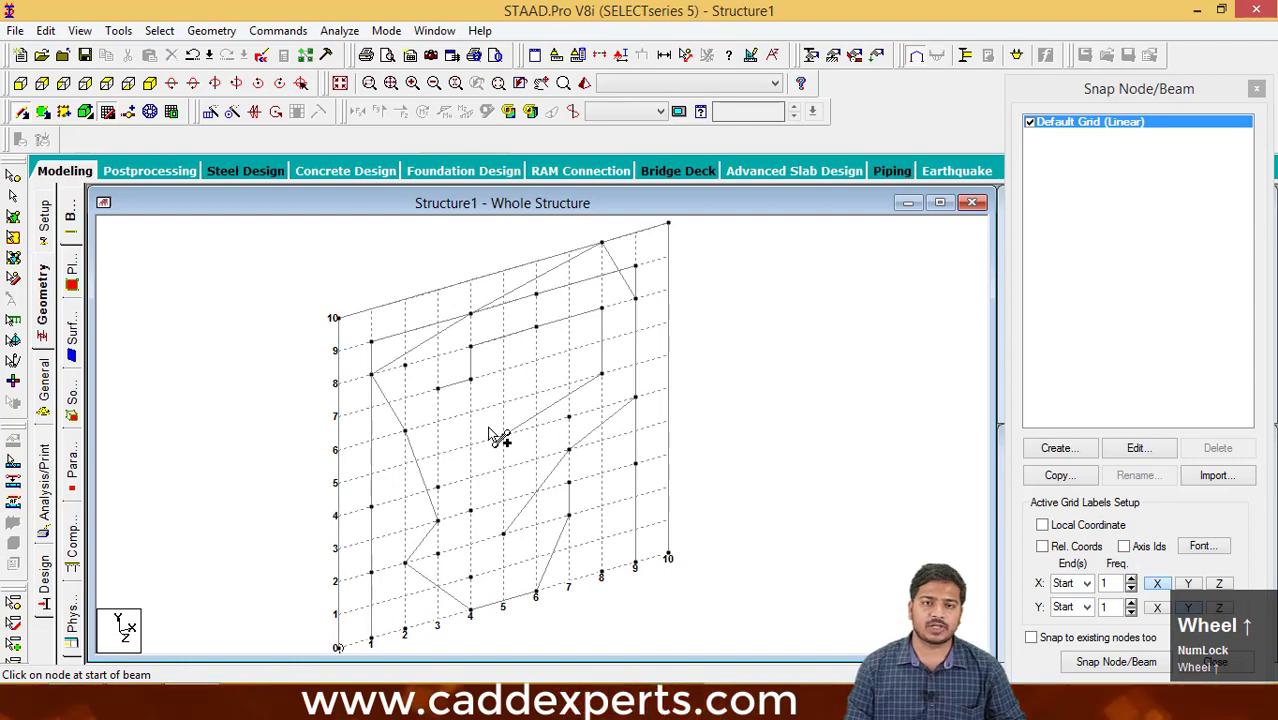
mouse_move(490, 440)
middle_mouse_down()
mouse_move(491, 454)
mouse_move(501, 427)
middle_mouse_up()
scroll(491, 454, "down", 2)
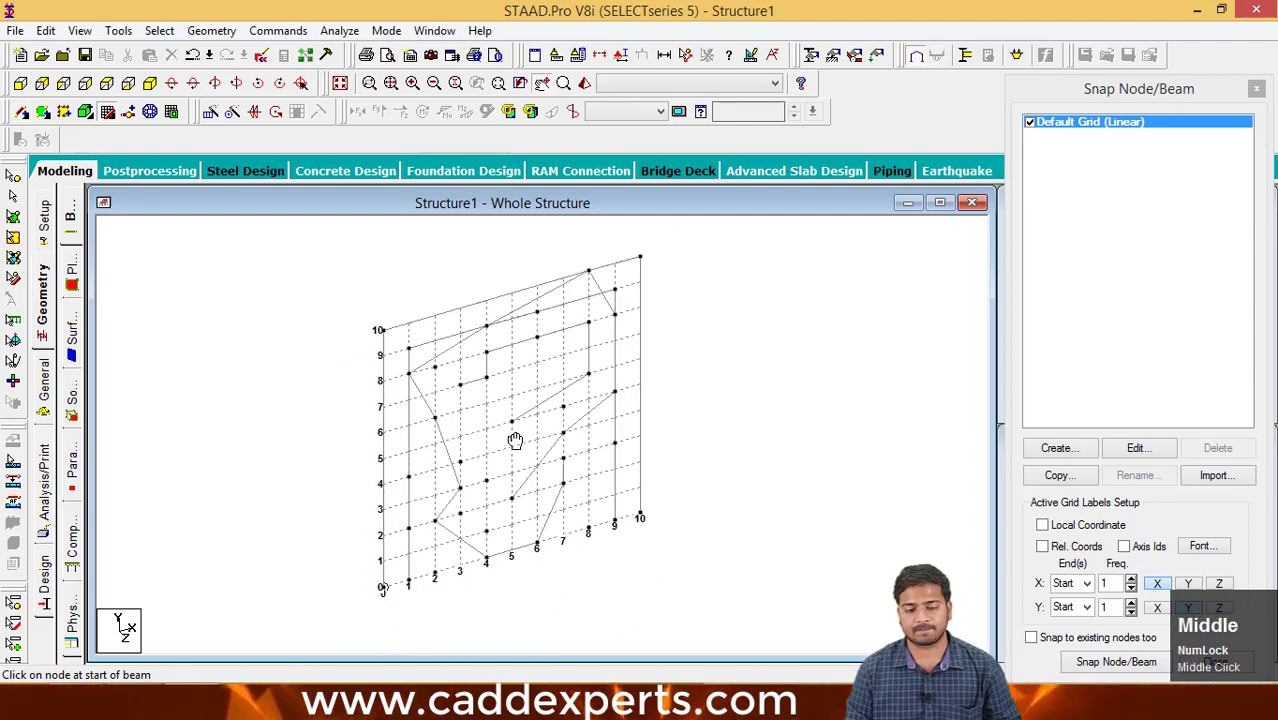
scroll(513, 440, "up", 1)
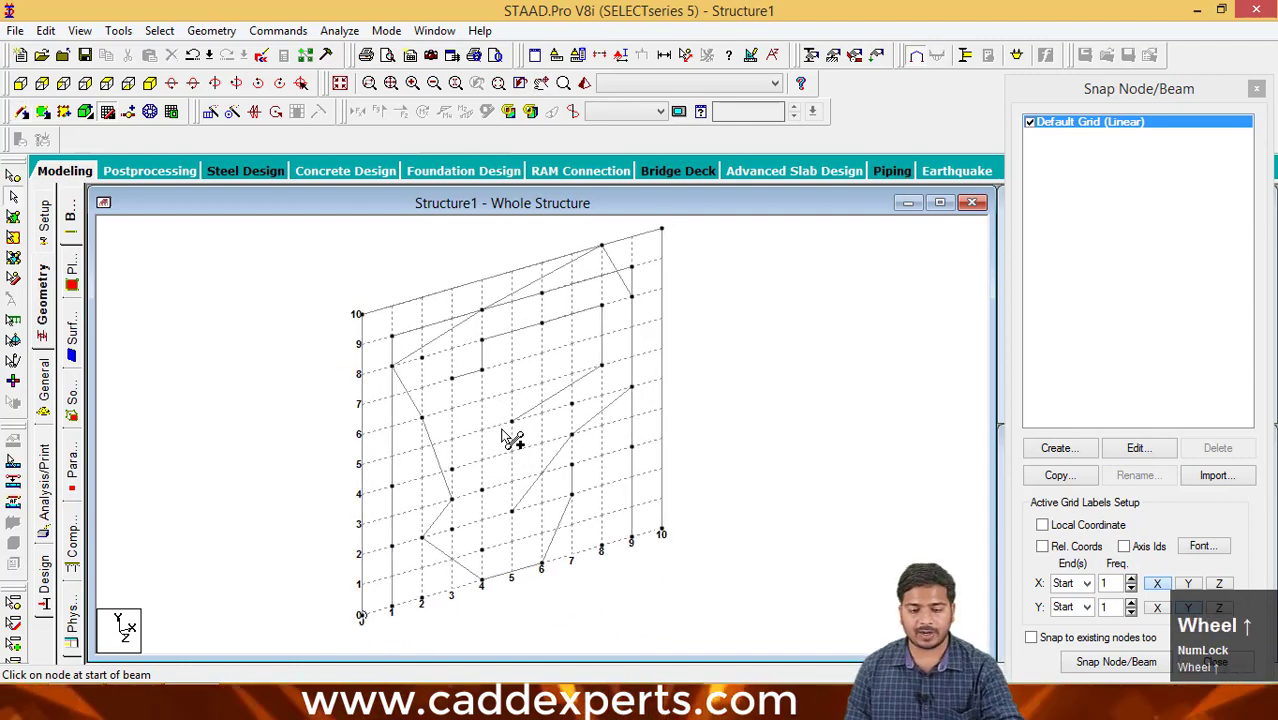
left_click(1116, 661)
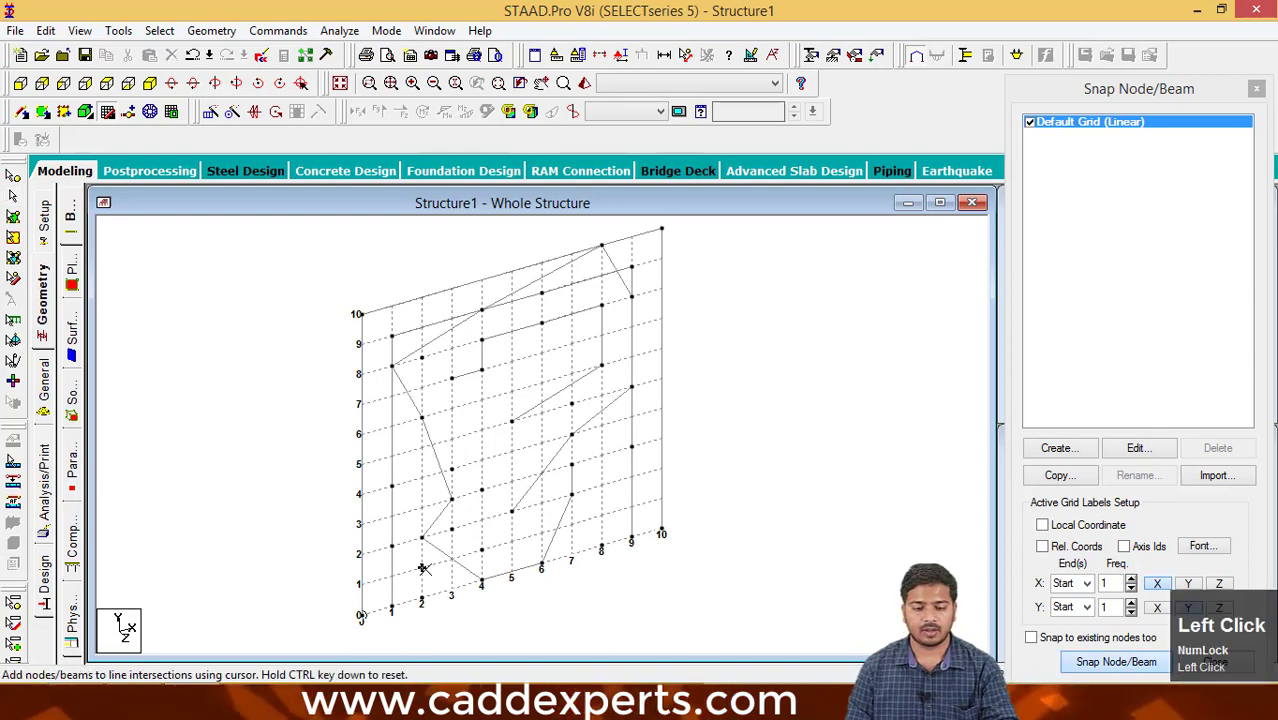
left_click(391, 516, "shift")
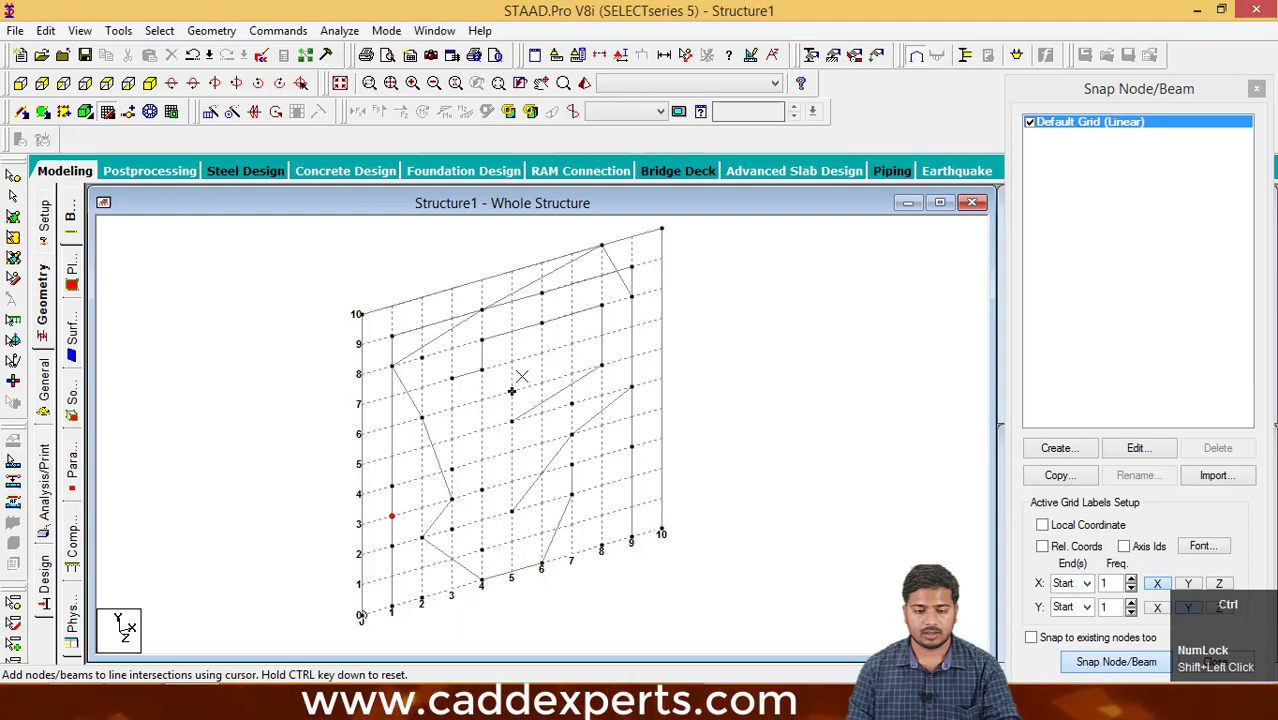
left_click(571, 343, "ctrl")
left_click(421, 477, "ctrl")
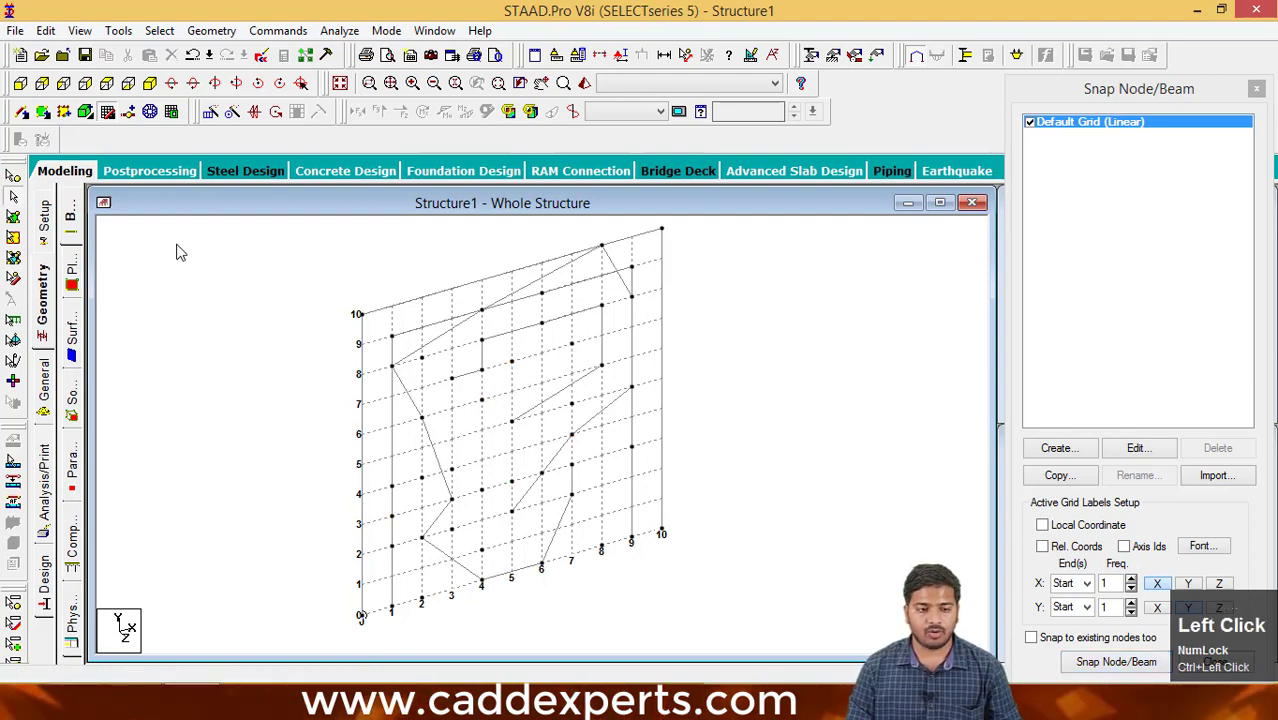
- Add beams between the existing nodes at (3,7), (4,6) and (5,7) ft
left_click(21, 111)
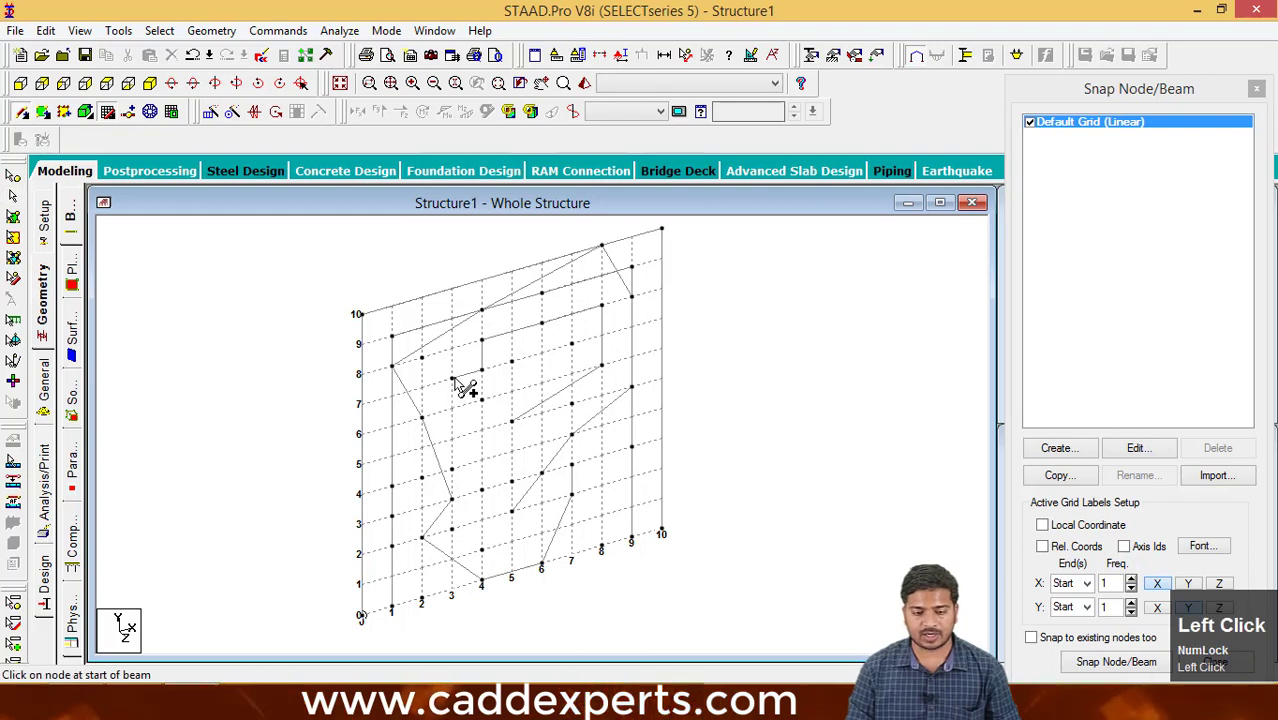
left_click_drag(453, 379, 481, 403)
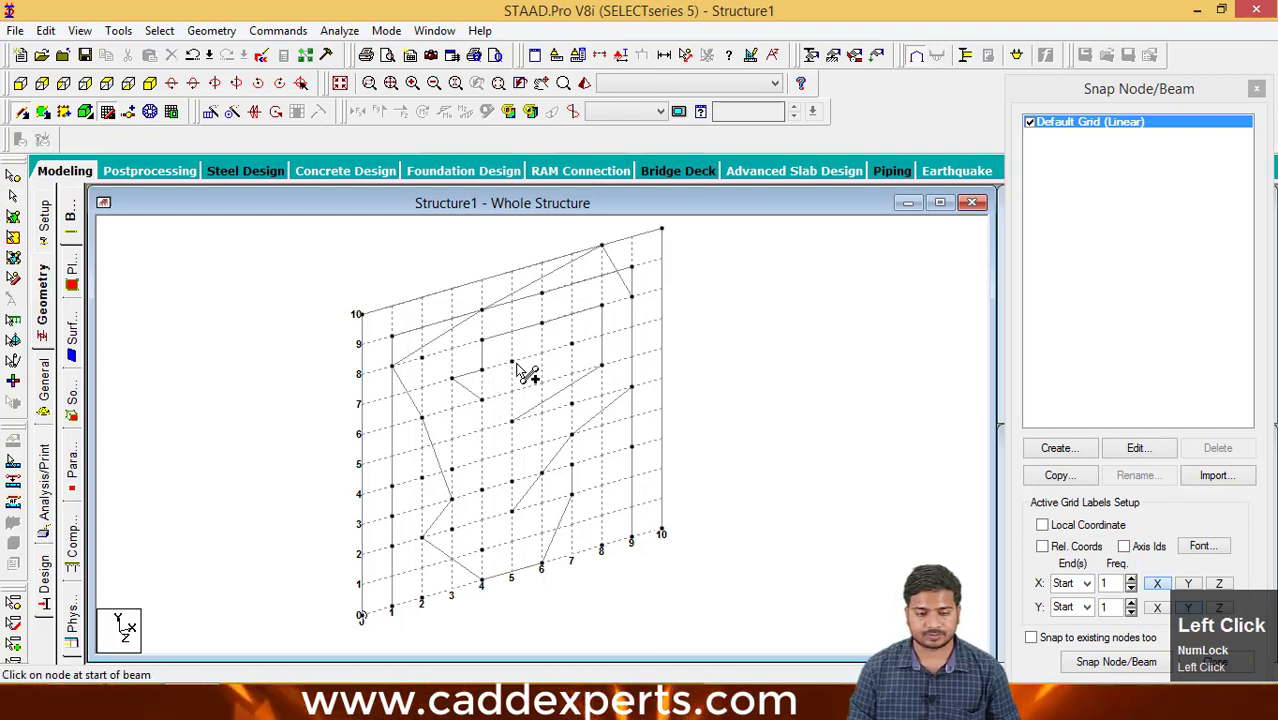
left_click(483, 402)
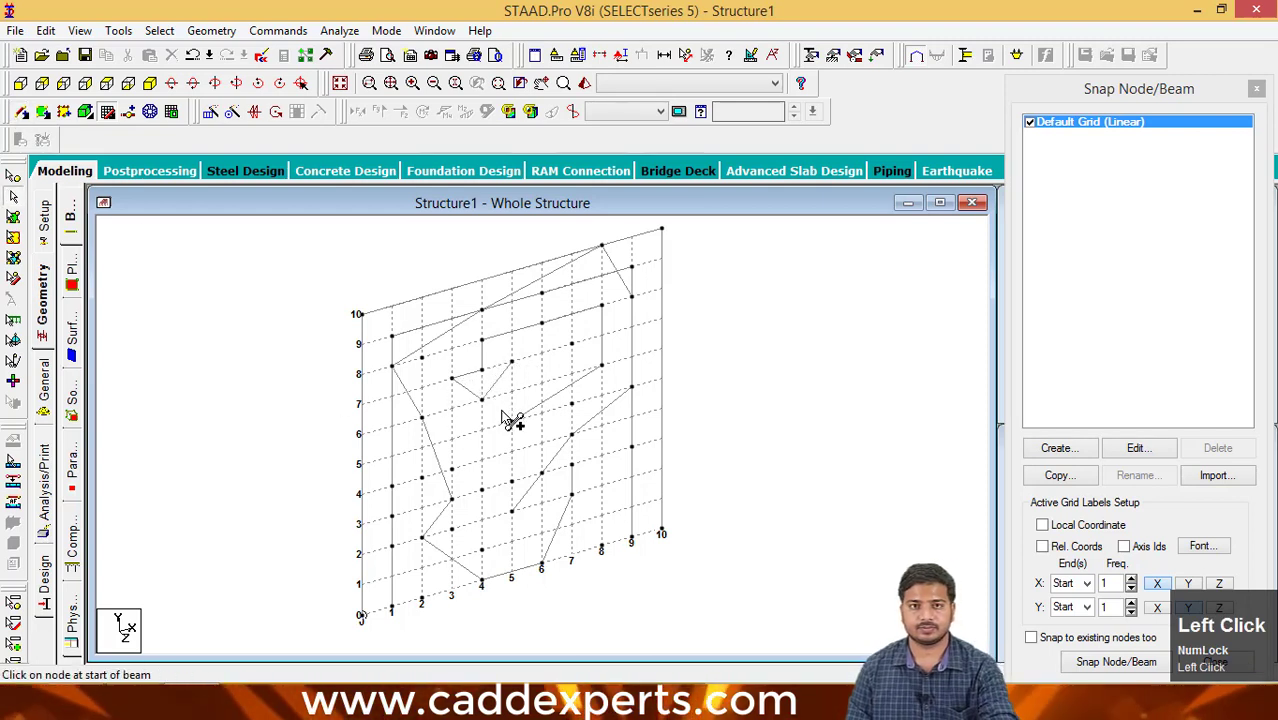
- Select every beam on the grid and delete them all
scroll(506, 453, "down", 1)
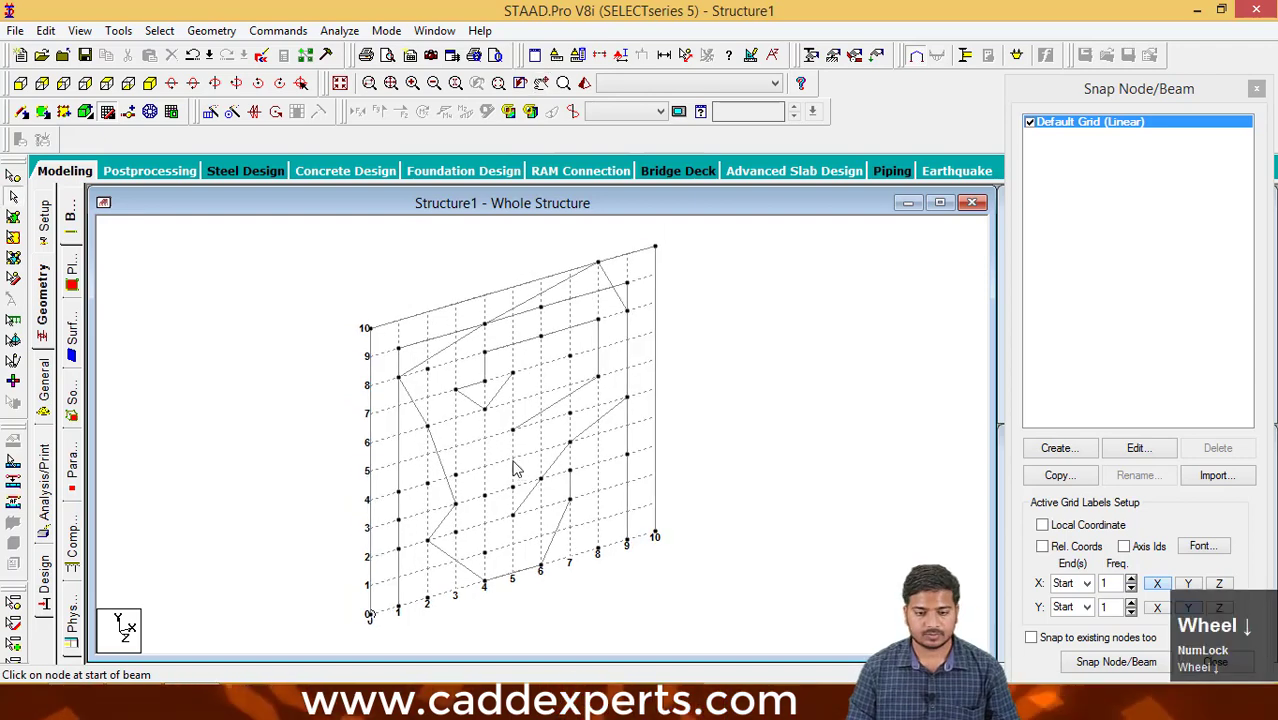
left_click_drag(708, 580, 305, 234)
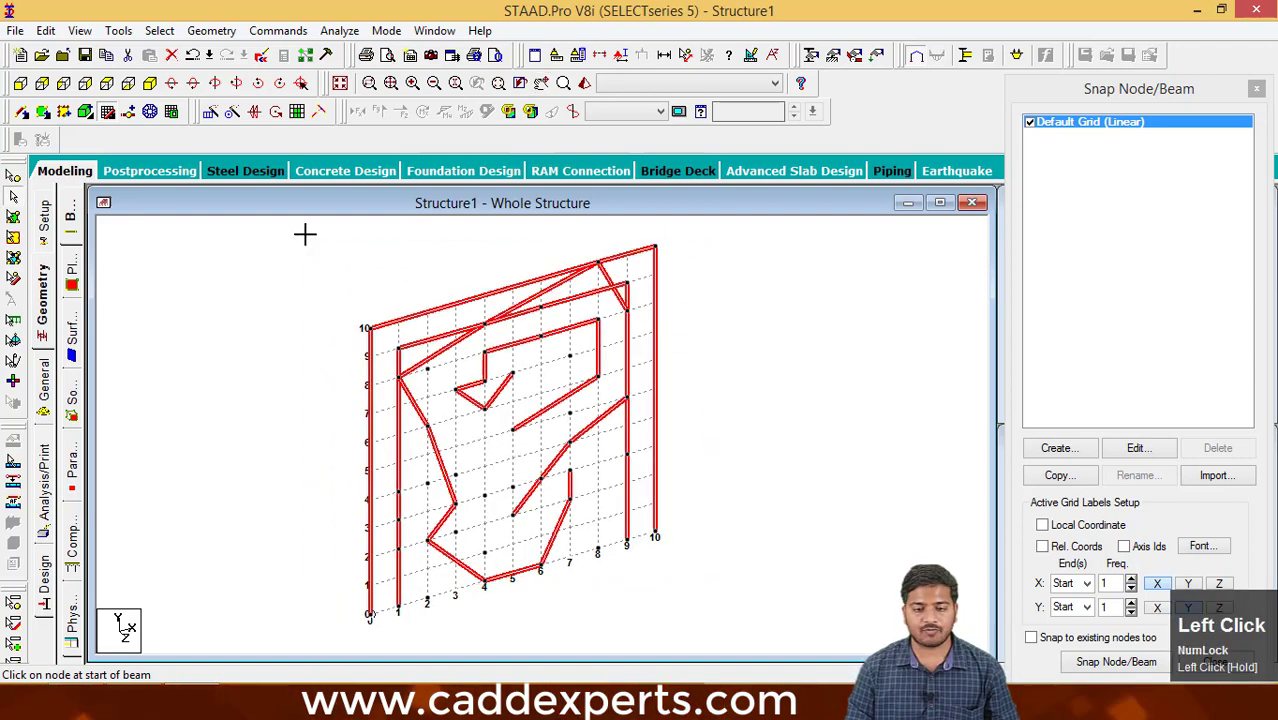
key("Delete")
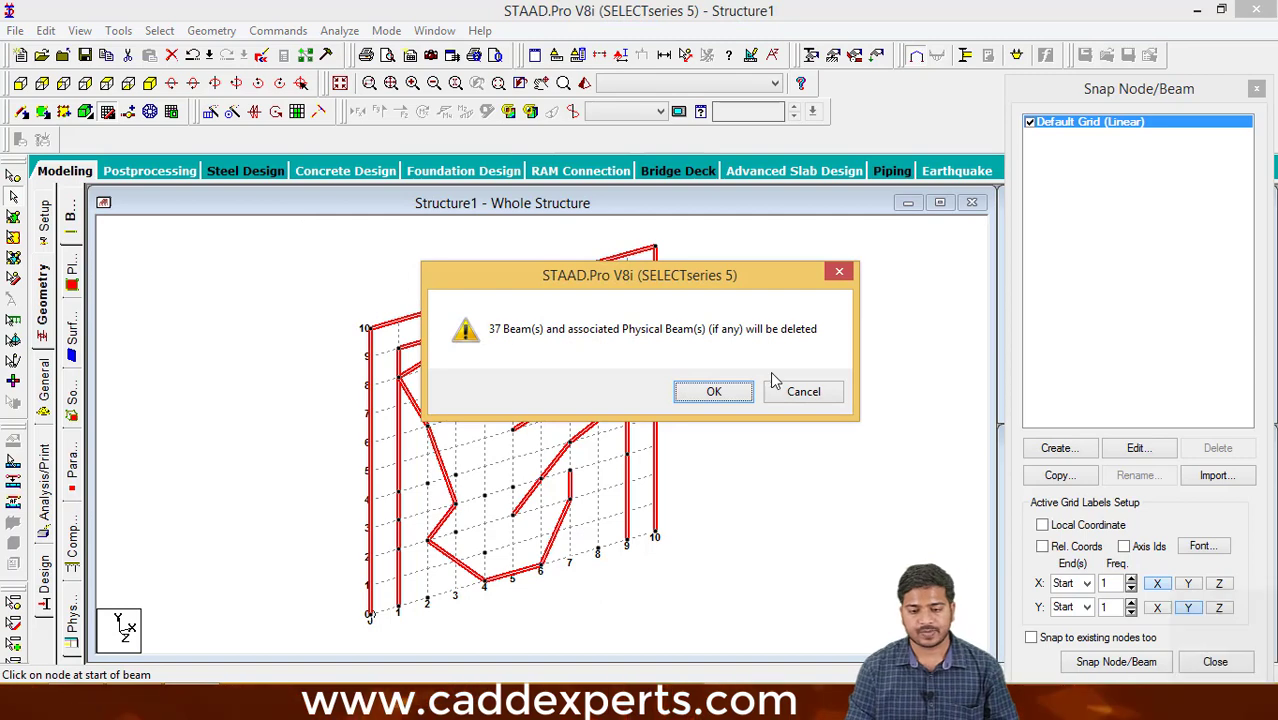
left_click(738, 397)
left_click(709, 394)
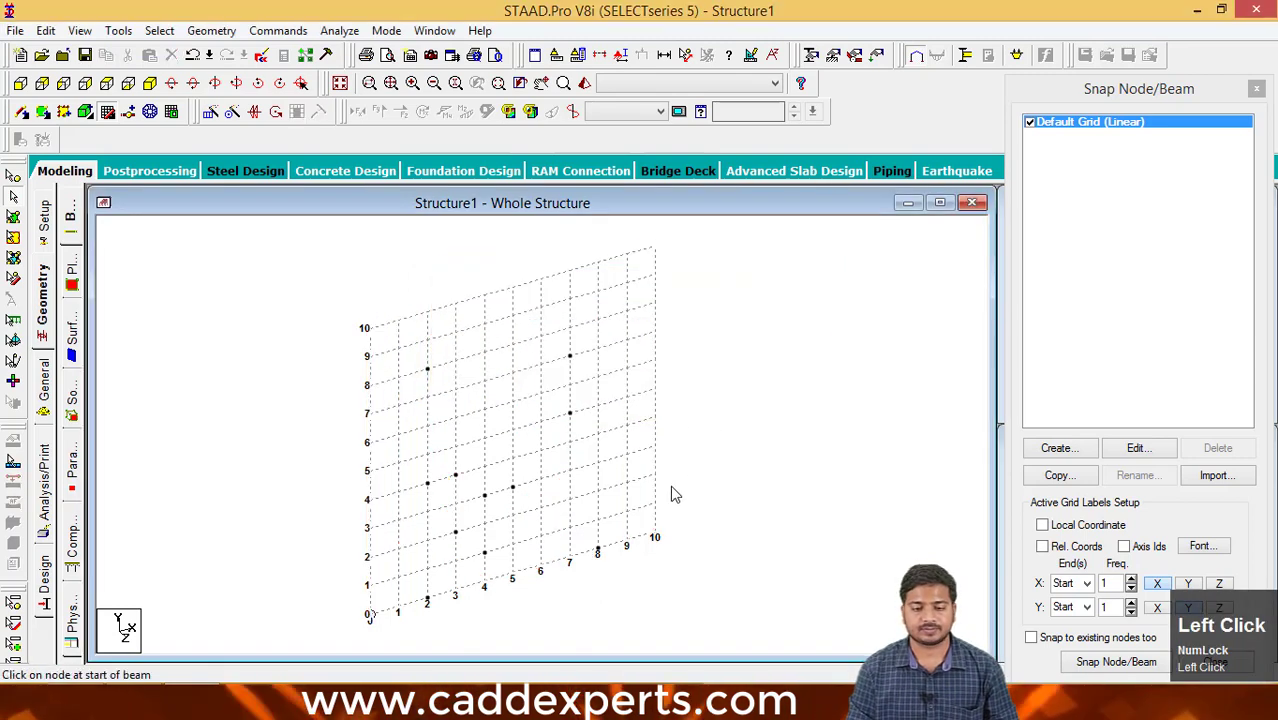
- Draw a snapped beam chain from (0,0) through (0,10), (10,10), (10,4), (7,4) and (7,0) to (9,0) ft
middle_click_drag(616, 570, 585, 525)
scroll(606, 532, "up", 1)
scroll(581, 534, "down", 1)
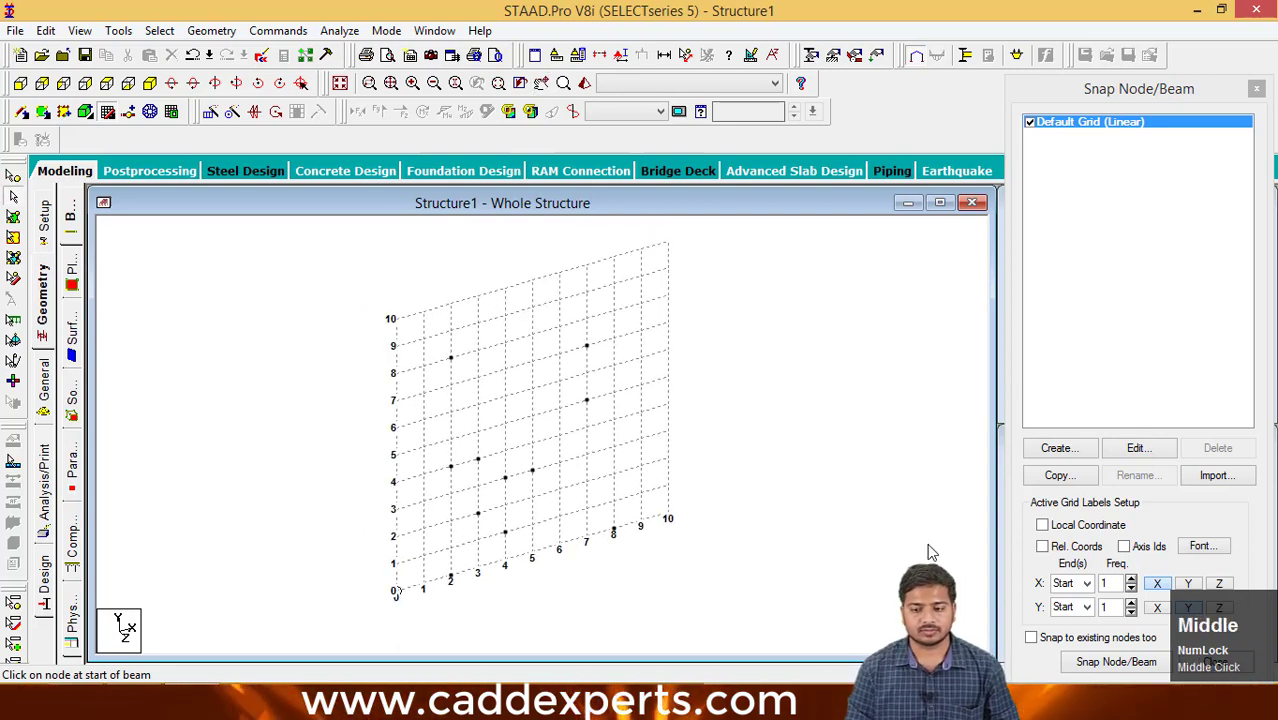
left_click(1112, 661)
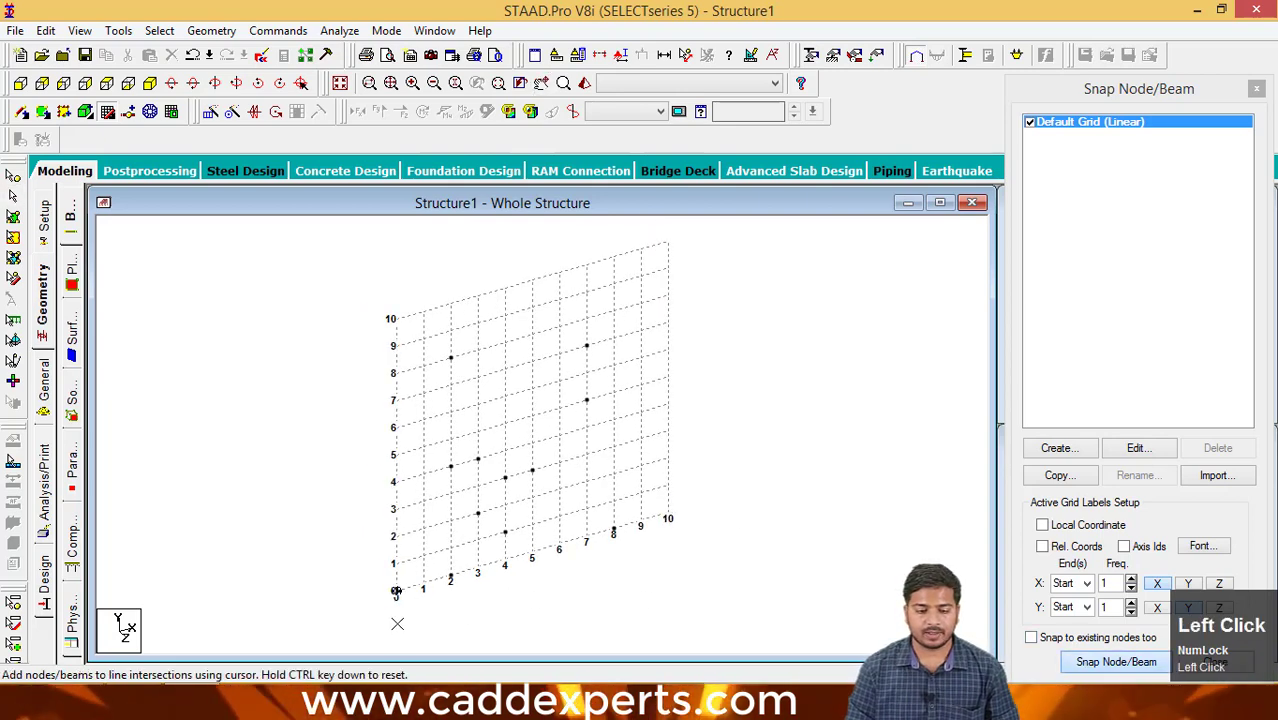
left_click(392, 318)
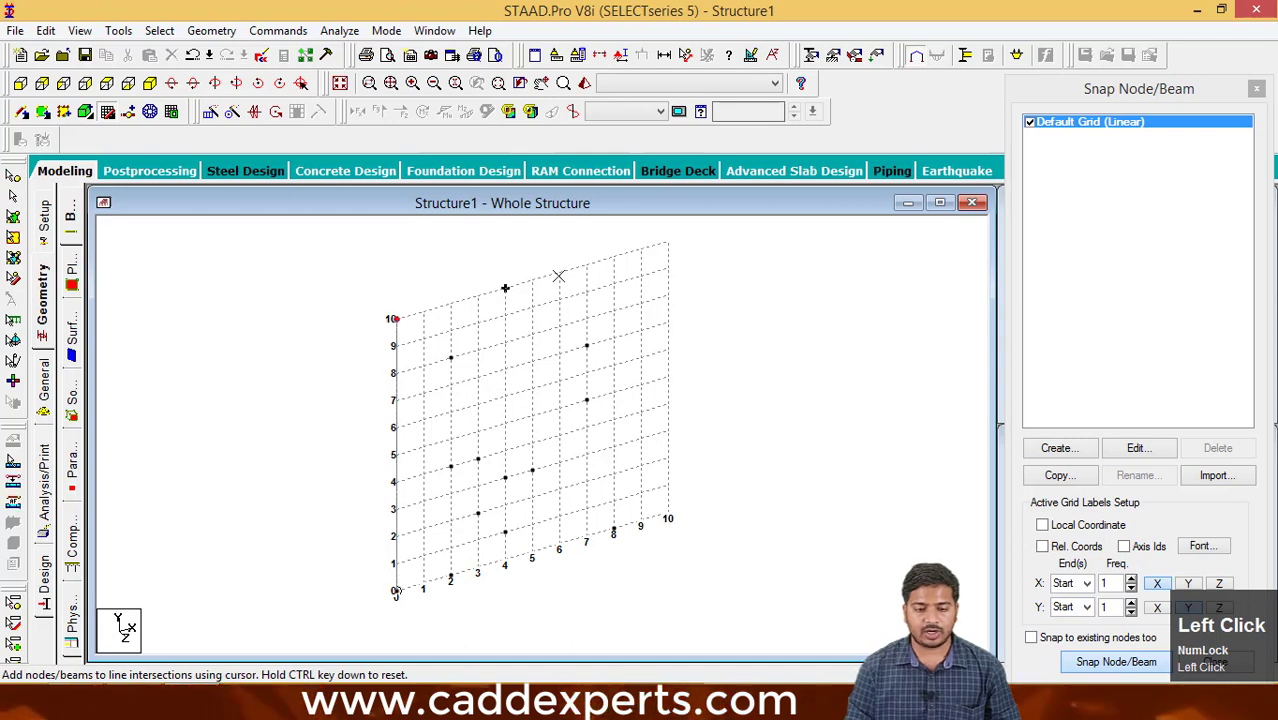
left_click(668, 241)
left_click(668, 404)
left_click(586, 427)
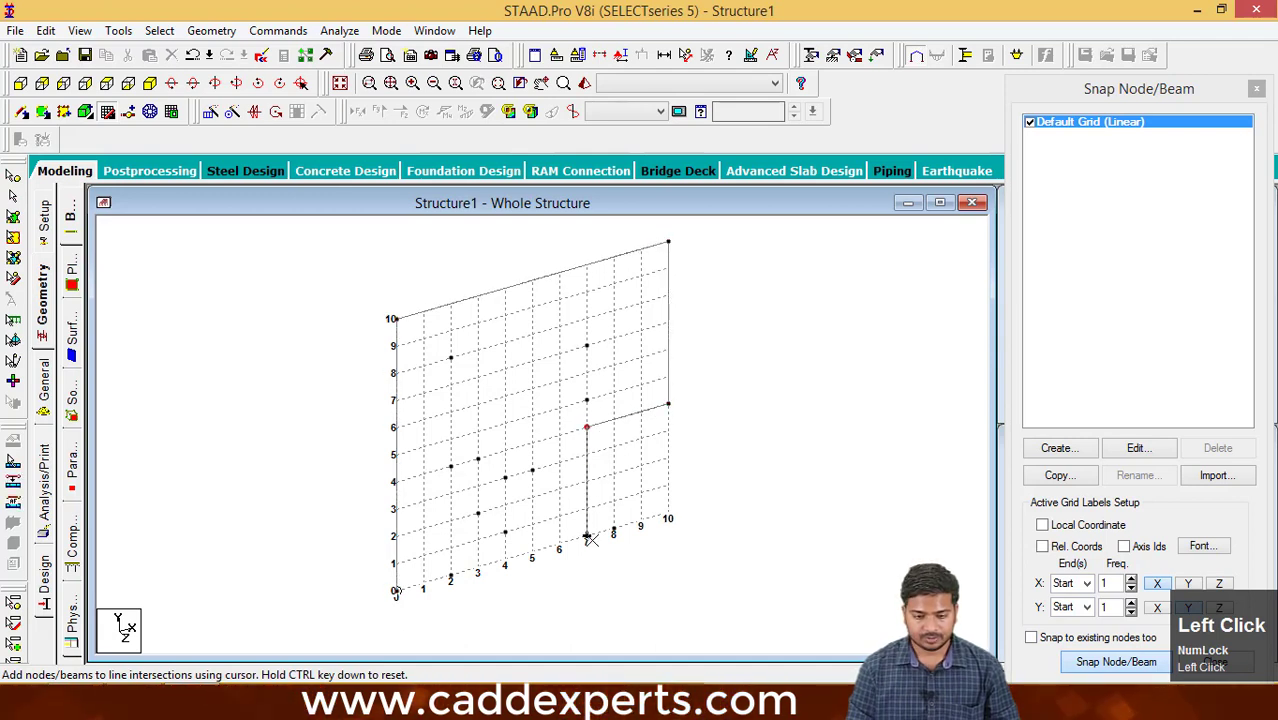
key("Escape")
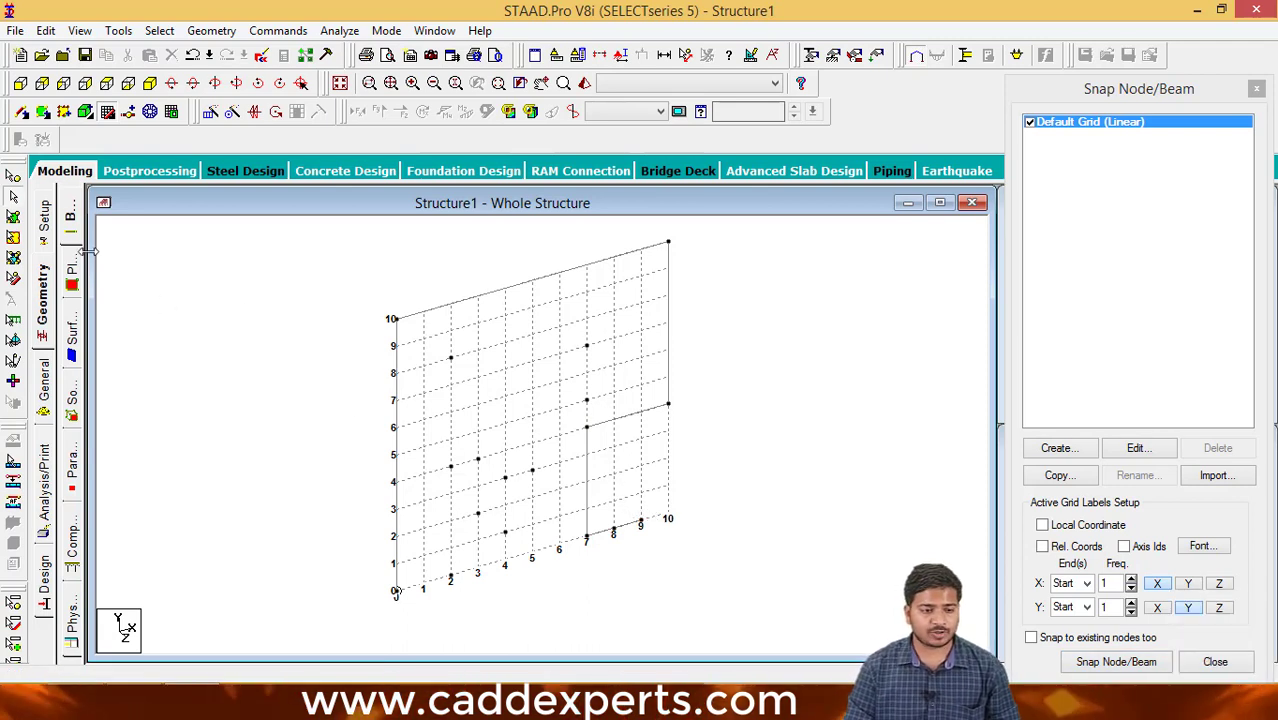
- With the Nodes Cursor, select nodes singly and by window, including (2,8) with (7,7), (7,5), (7,4), (5,3) and the (2,4)–(3,4)–(4,3) group
left_click(14, 178)
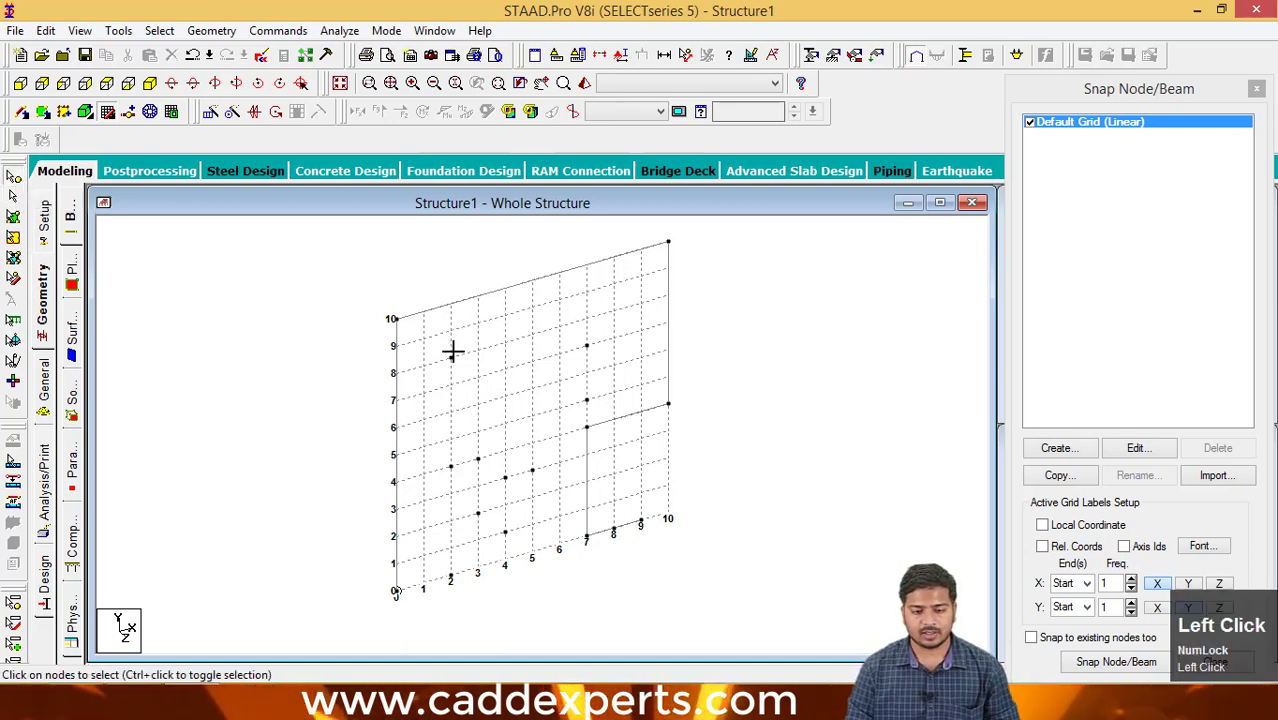
left_click_drag(446, 321, 624, 375)
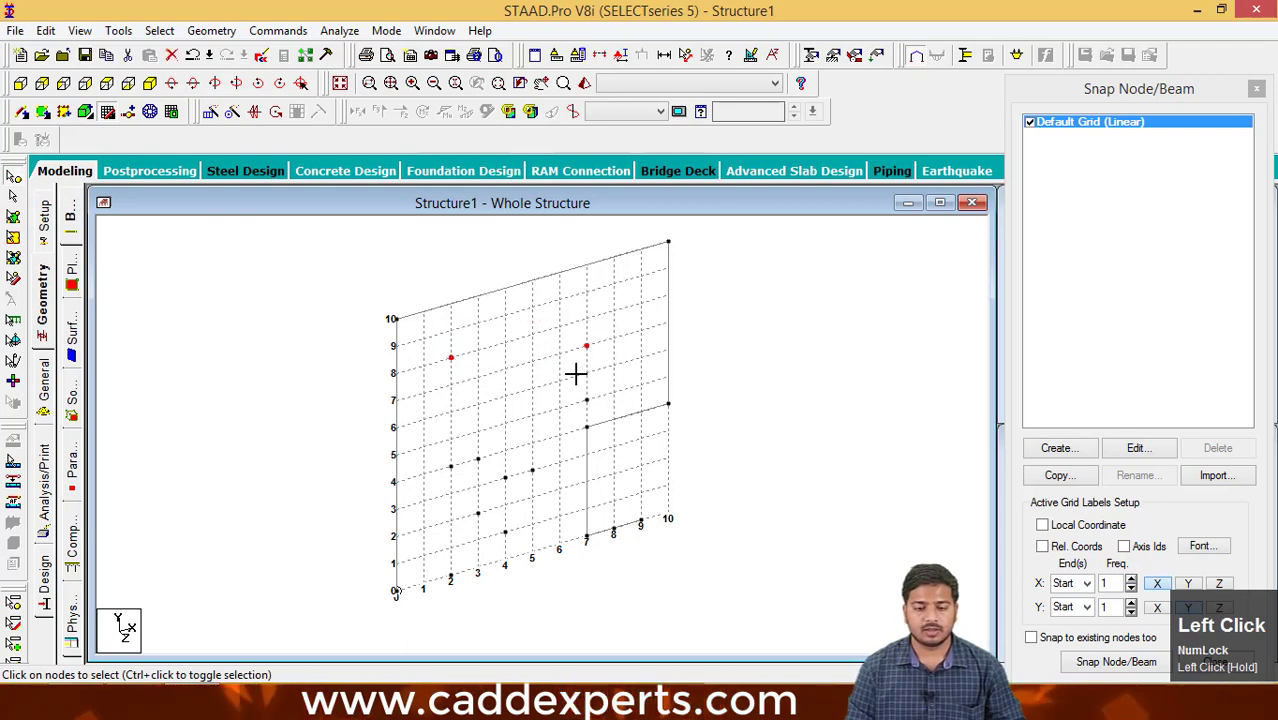
left_click(586, 400)
left_click(586, 427)
left_click_drag(514, 455, 543, 499)
left_click(450, 467)
left_click_drag(449, 443, 507, 487)
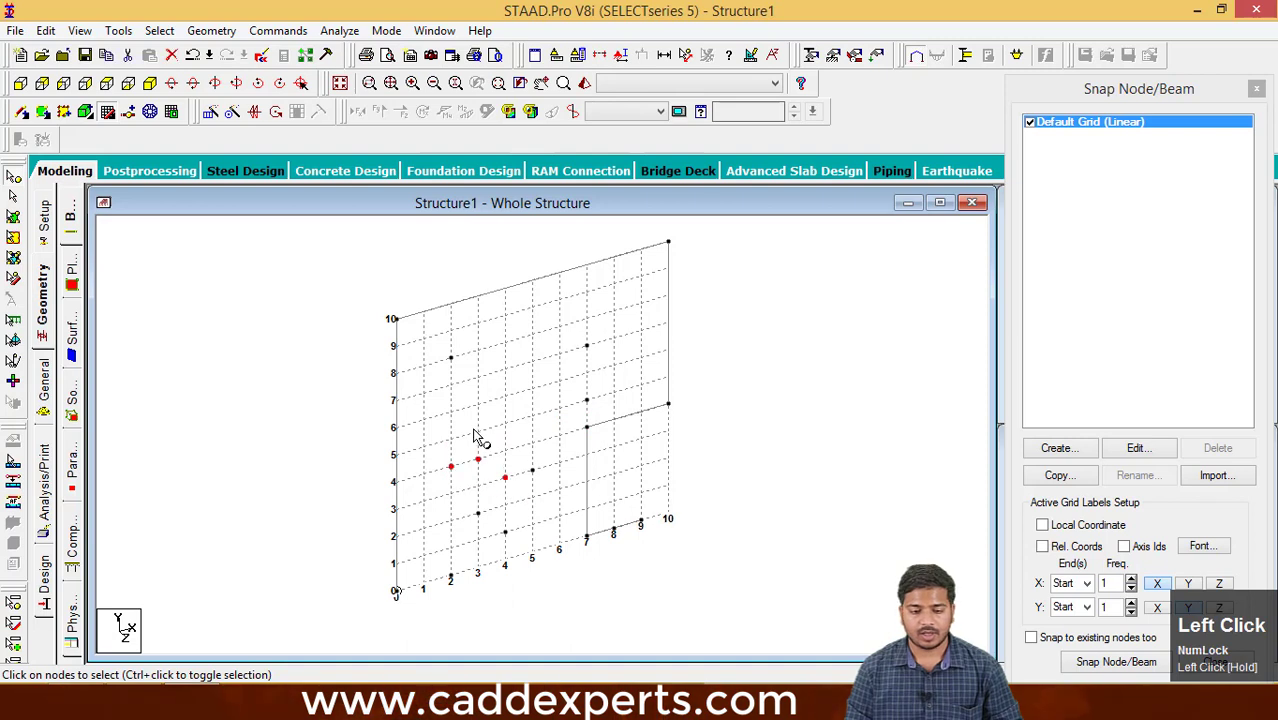
left_click(532, 470)
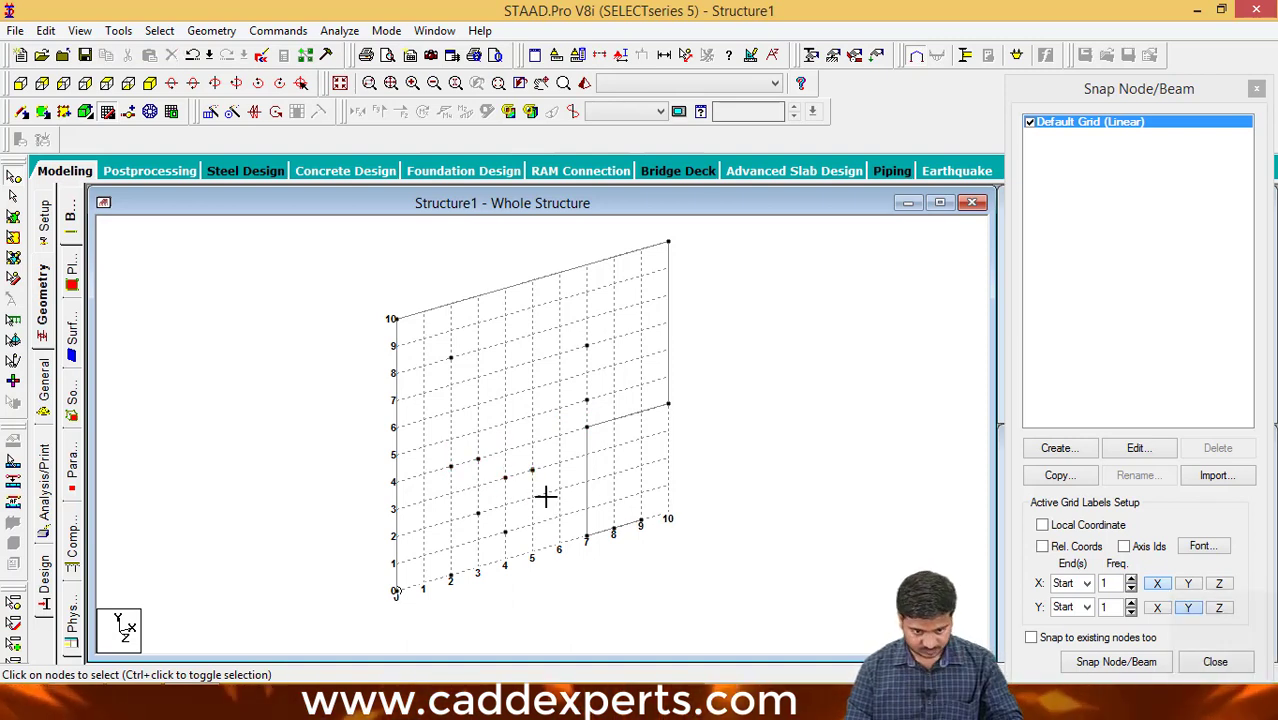
- Try to pick a beam with the Nodes Cursor, and window-select the nodes at (10,4) and (7,4) ft
middle_click_drag(622, 286, 644, 294)
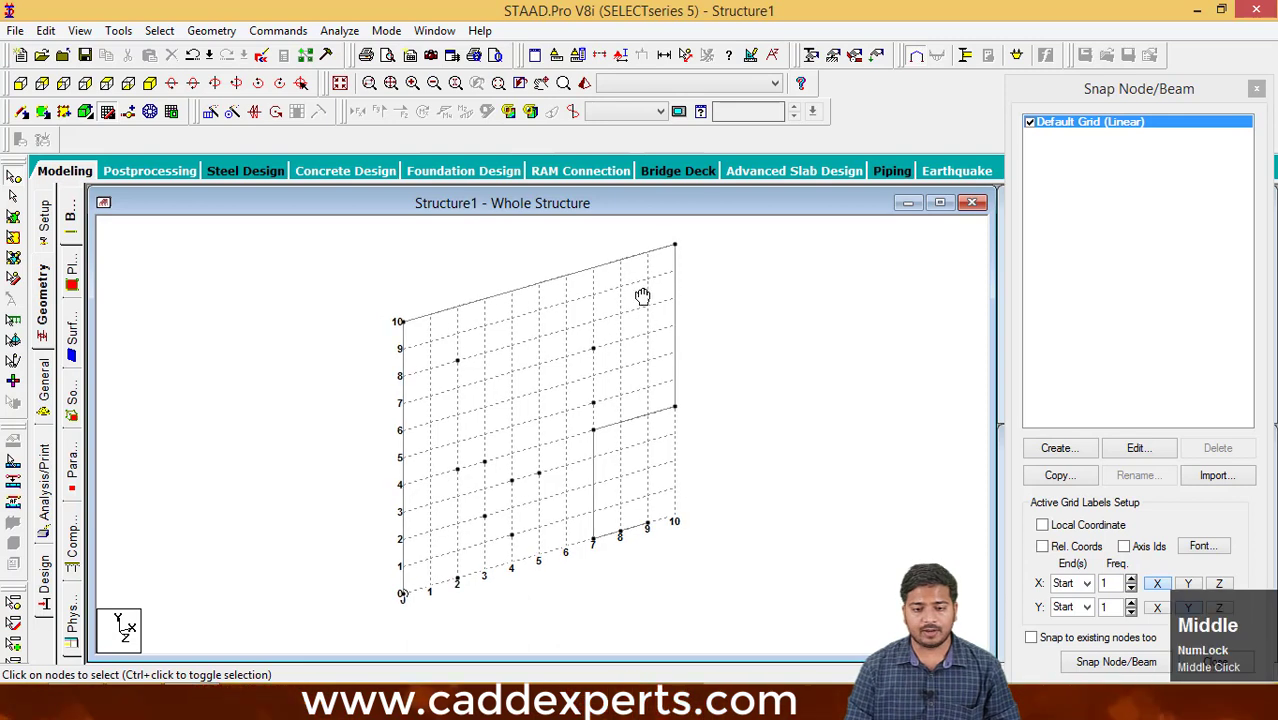
left_click(595, 280)
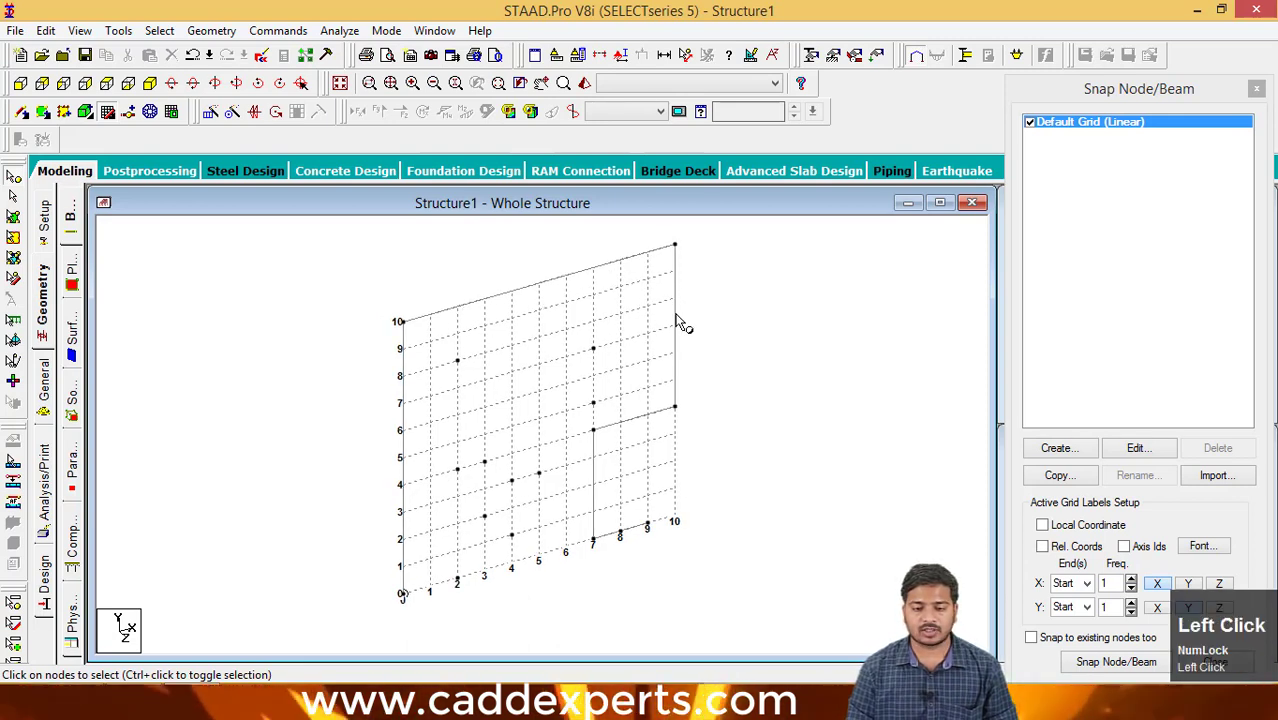
left_click_drag(649, 391, 685, 422)
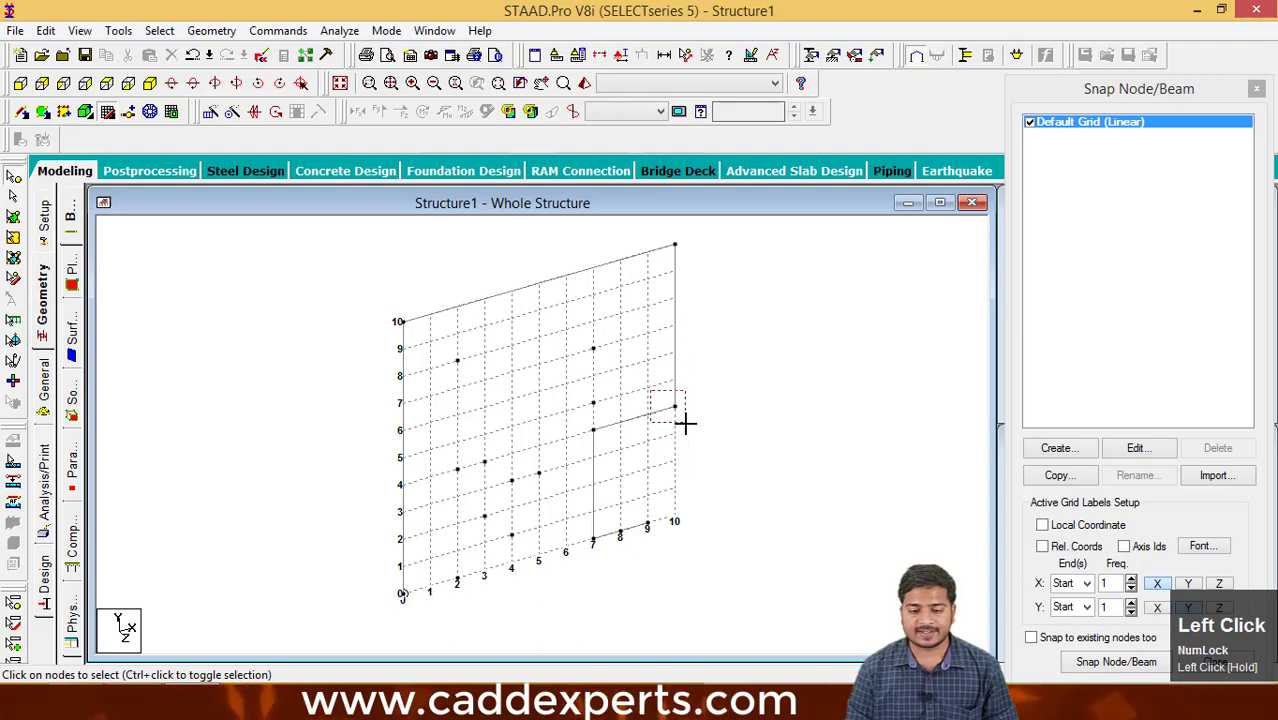
left_click_drag(575, 401, 600, 444)
- Delete the separate node at (7,7) ft
left_click_drag(575, 347, 598, 373)
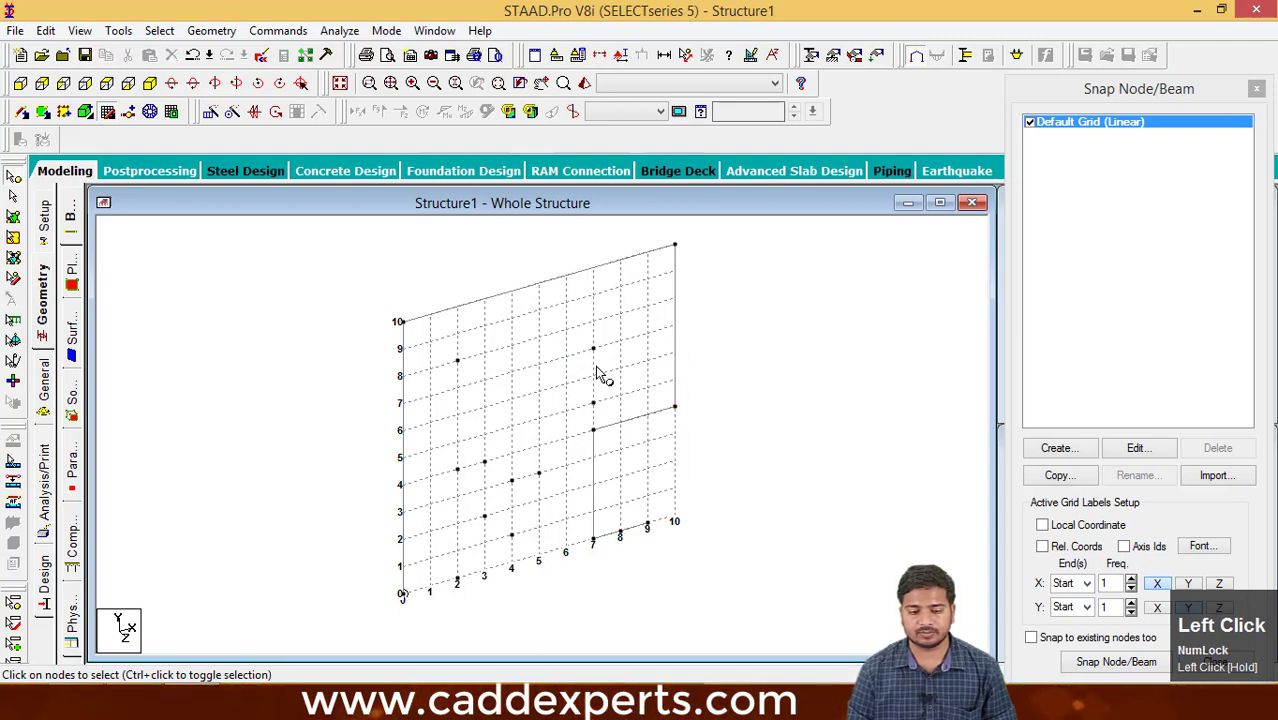
key("Delete")
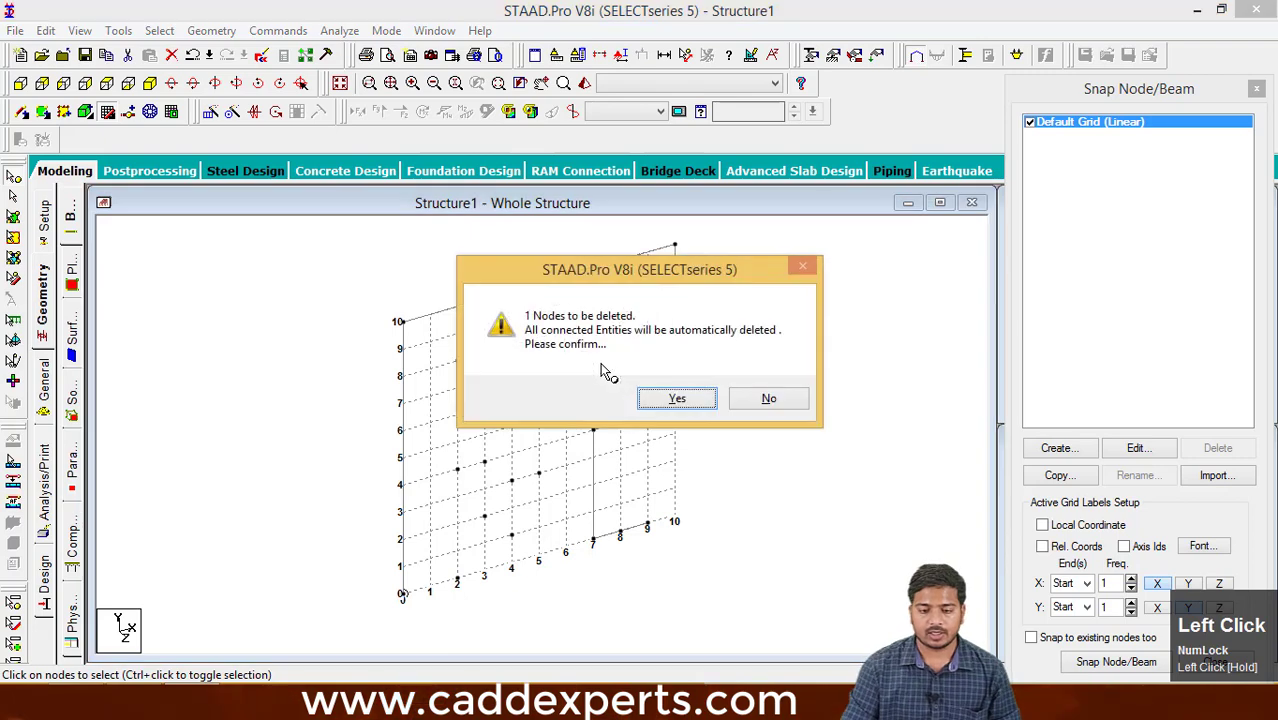
left_click(675, 399)
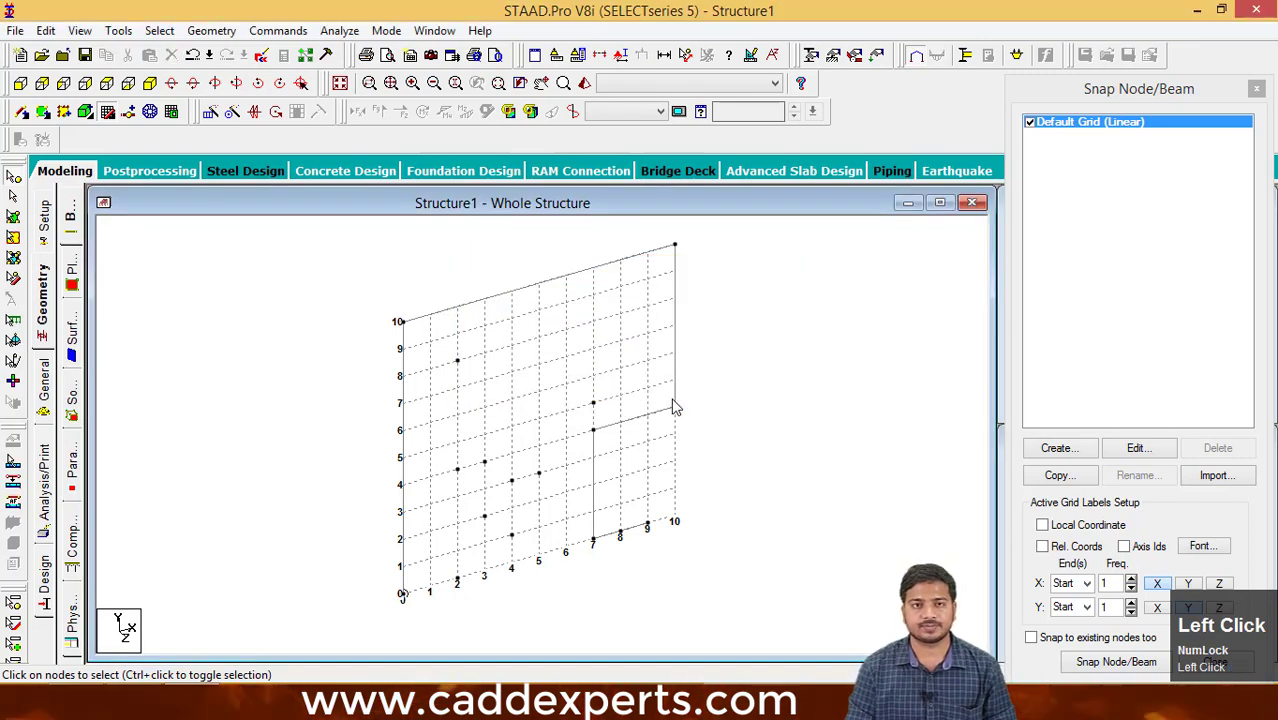
- With the Beams Cursor, select the top beam, the vertical beam at X 10 and the beam from (7,4) to (10,4) one by one
middle_click_drag(524, 414, 496, 397)
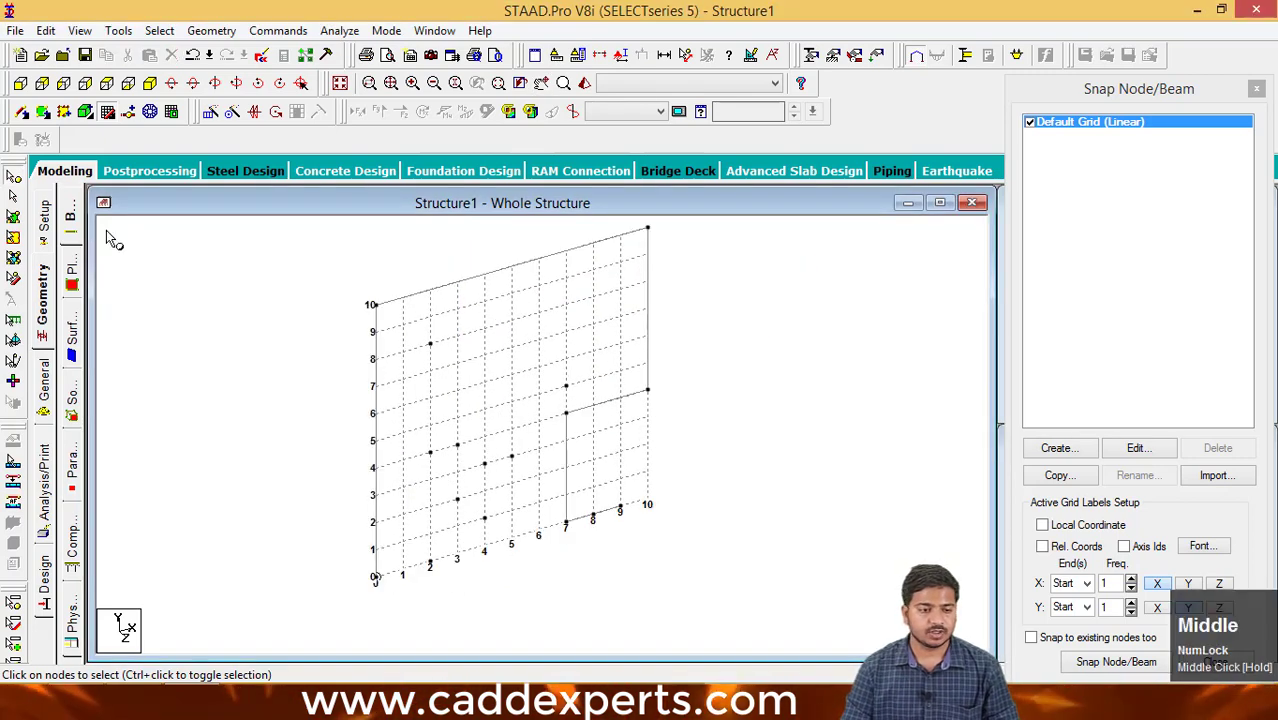
left_click(13, 199)
left_click(446, 289)
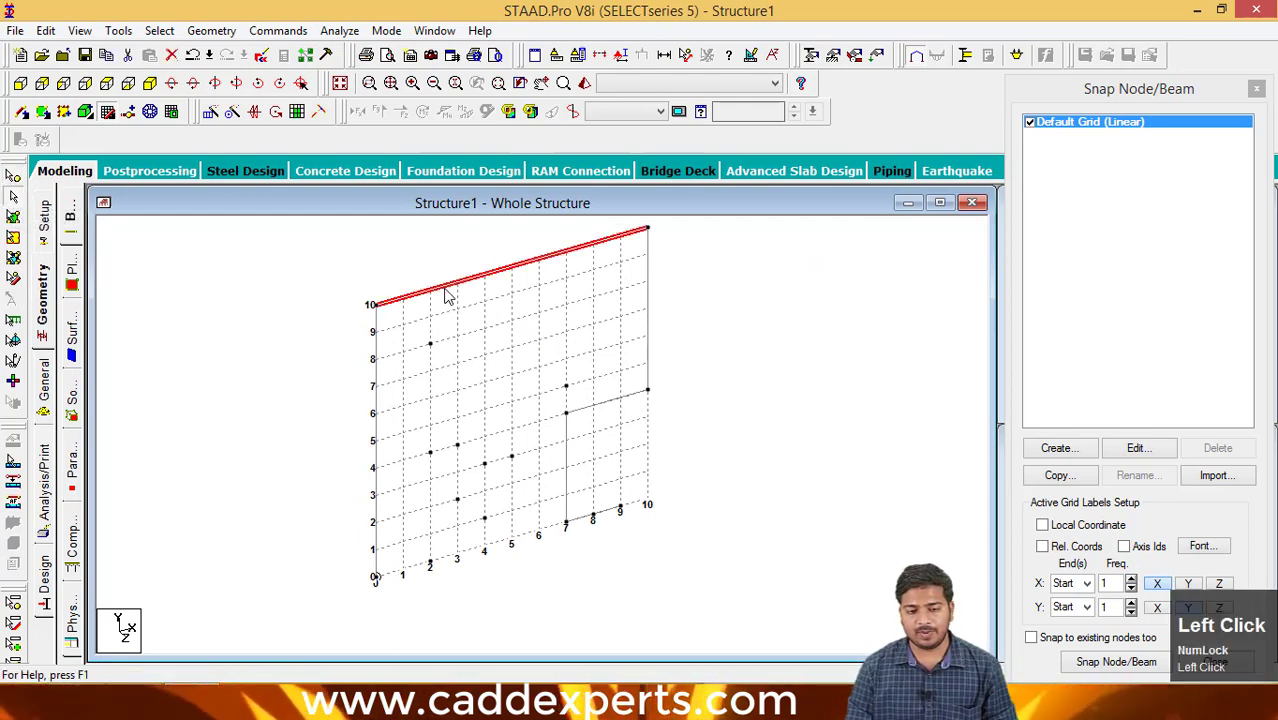
left_click(647, 308)
left_click(622, 396)
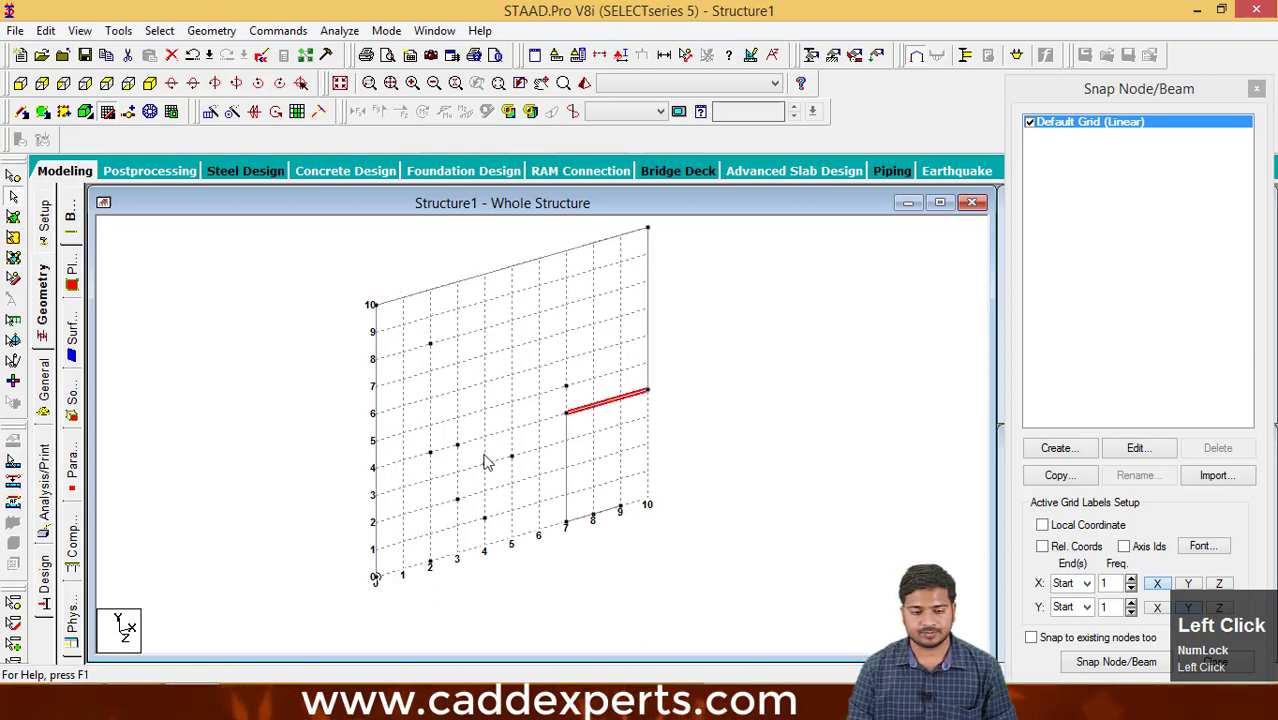
- Try to window-select separate nodes with the Beams Cursor, and decline the auto-save
left_click_drag(420, 440, 490, 486)
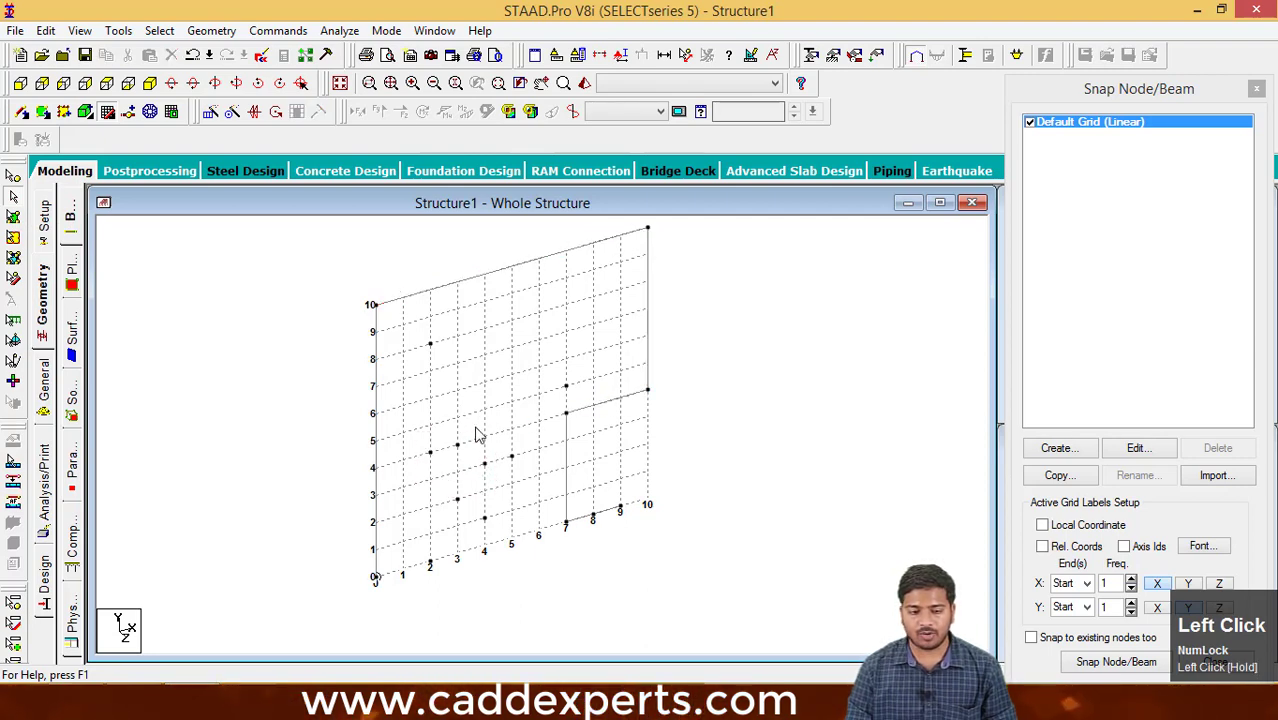
left_click_drag(427, 345, 482, 480)
left_click_drag(402, 323, 500, 488)
left_click_drag(431, 354, 489, 489)
left_click_drag(431, 346, 482, 429)
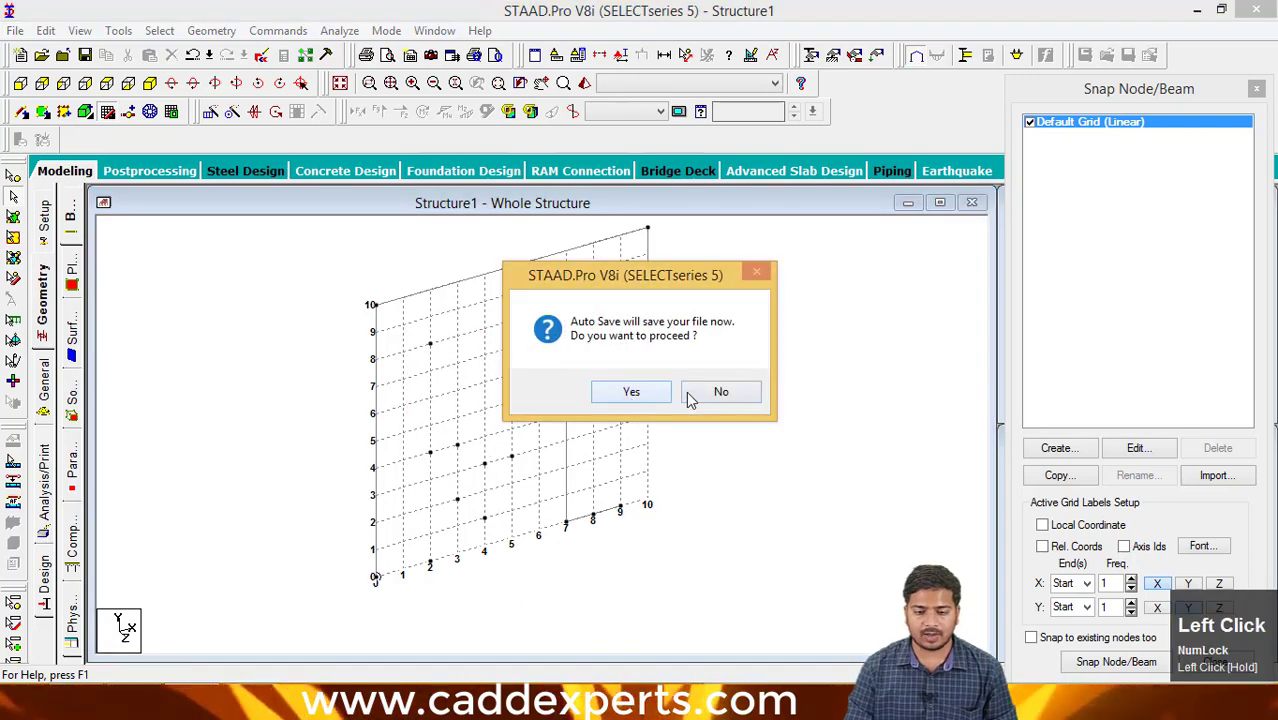
left_click(689, 396)
- Select all beams of the redrawn chain and delete them
middle_click_drag(516, 448, 531, 485)
scroll(513, 434, "up", 1)
left_click(674, 552)
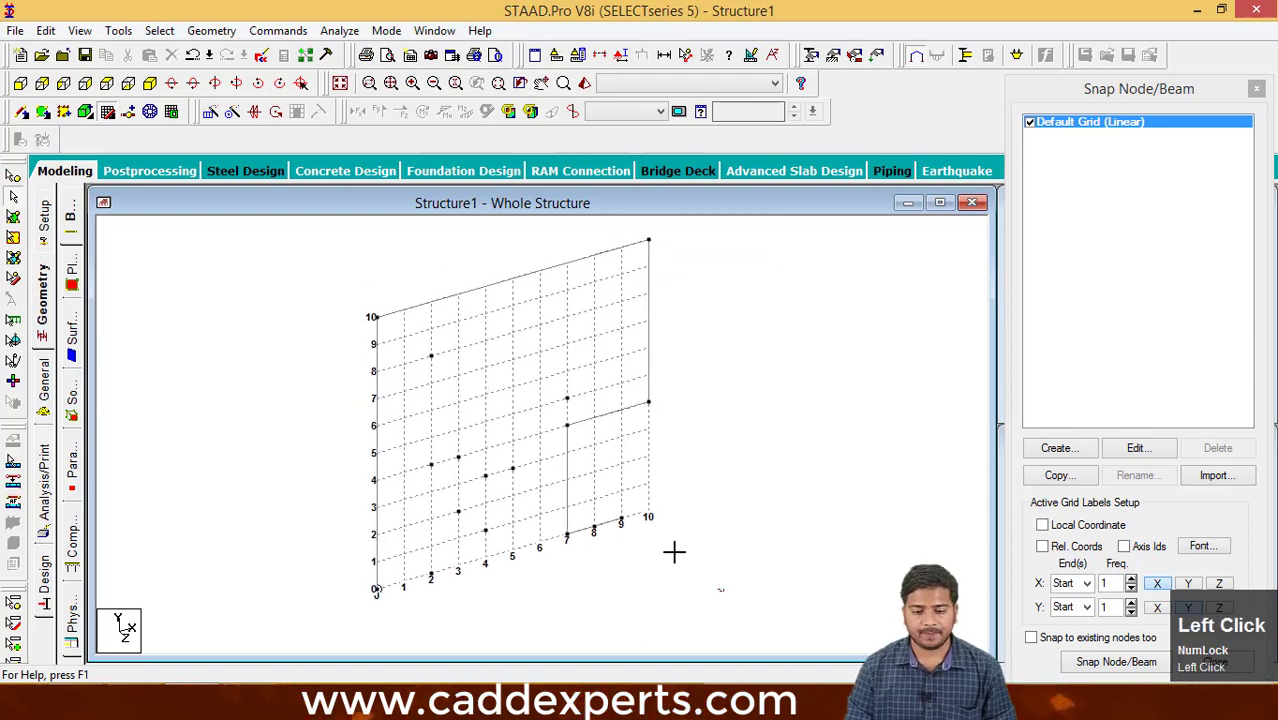
left_click_drag(674, 552, 312, 236)
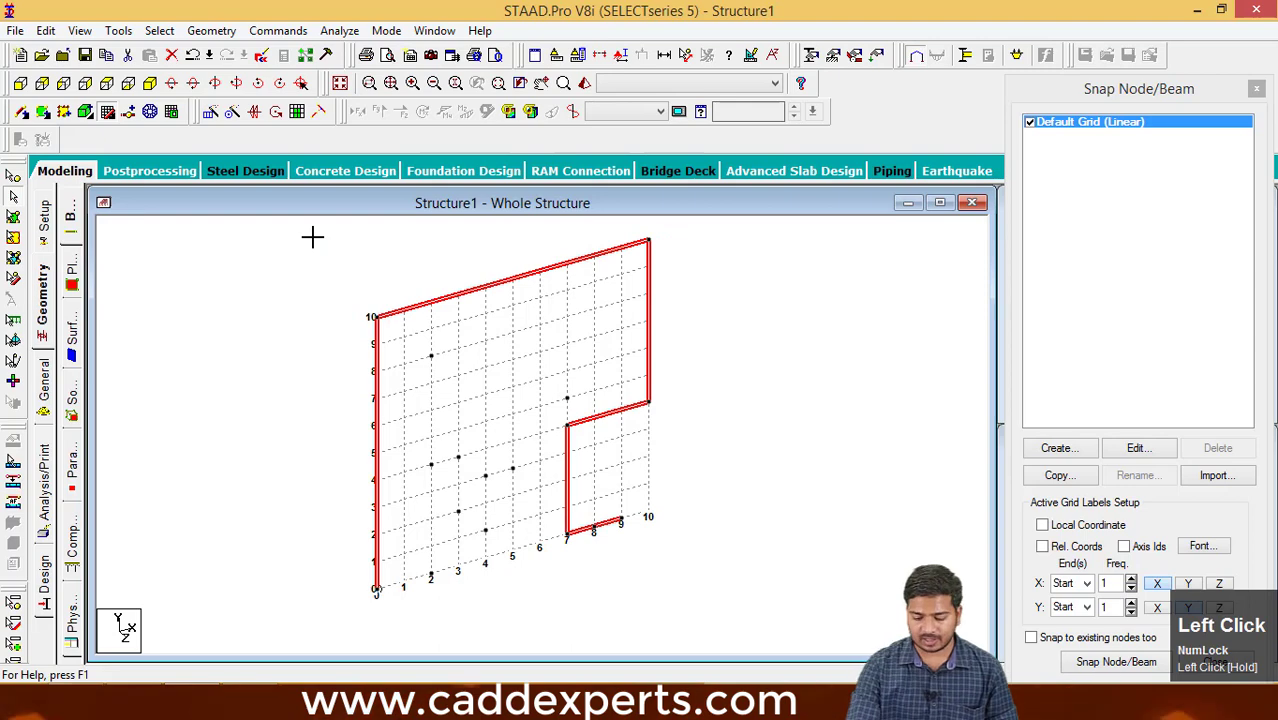
key("Delete")
left_click(688, 397)
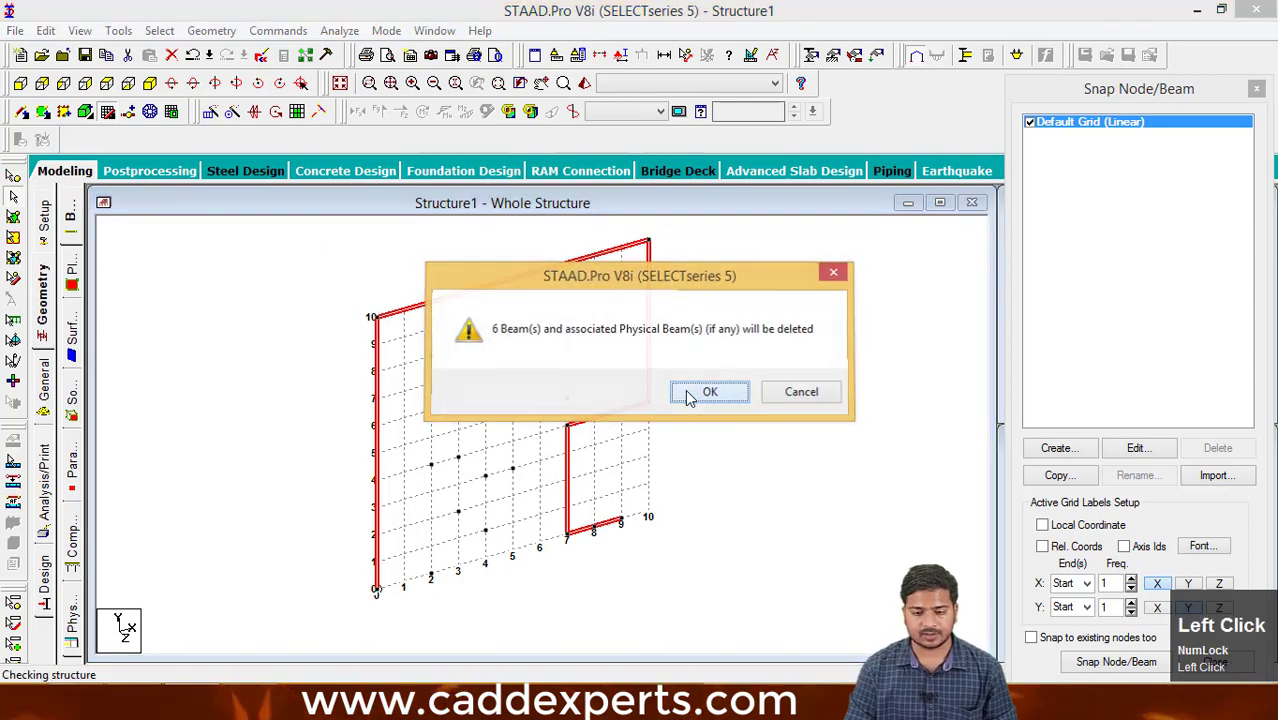
left_click(686, 392)
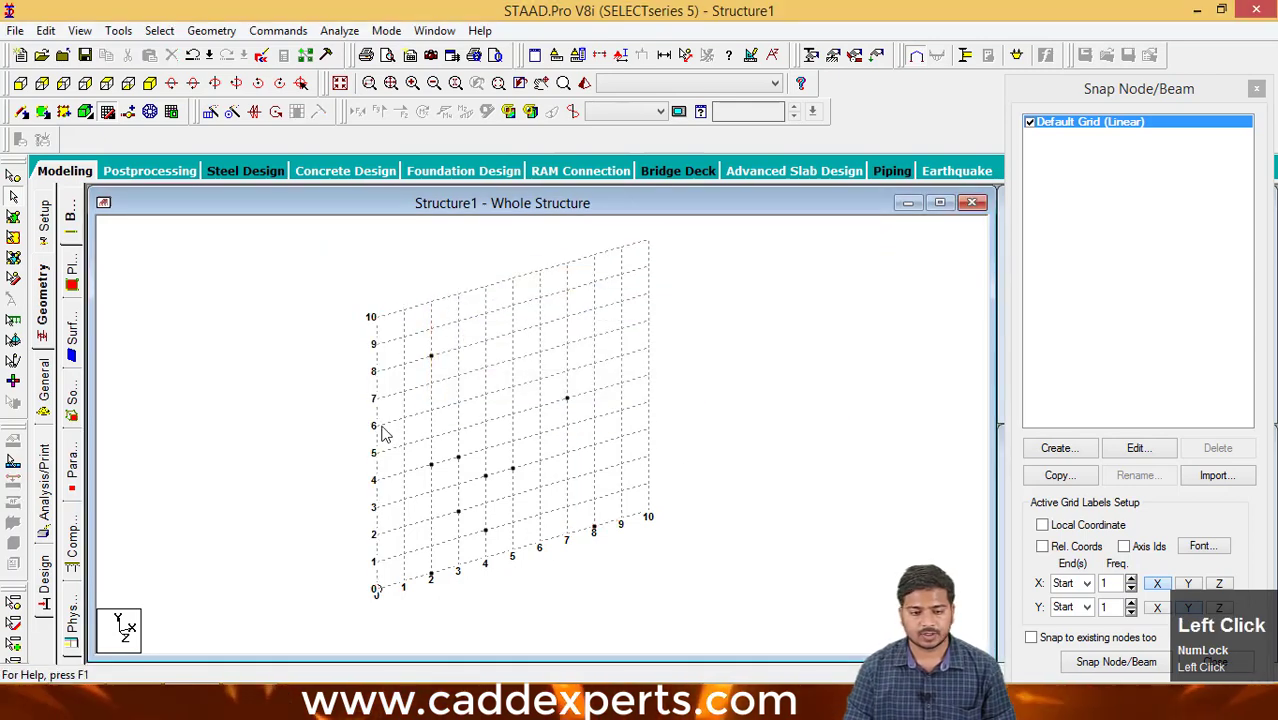
- Select all remaining separate nodes with the Nodes Cursor and delete them
left_click_drag(642, 576, 397, 328)
left_click_drag(616, 579, 314, 289)
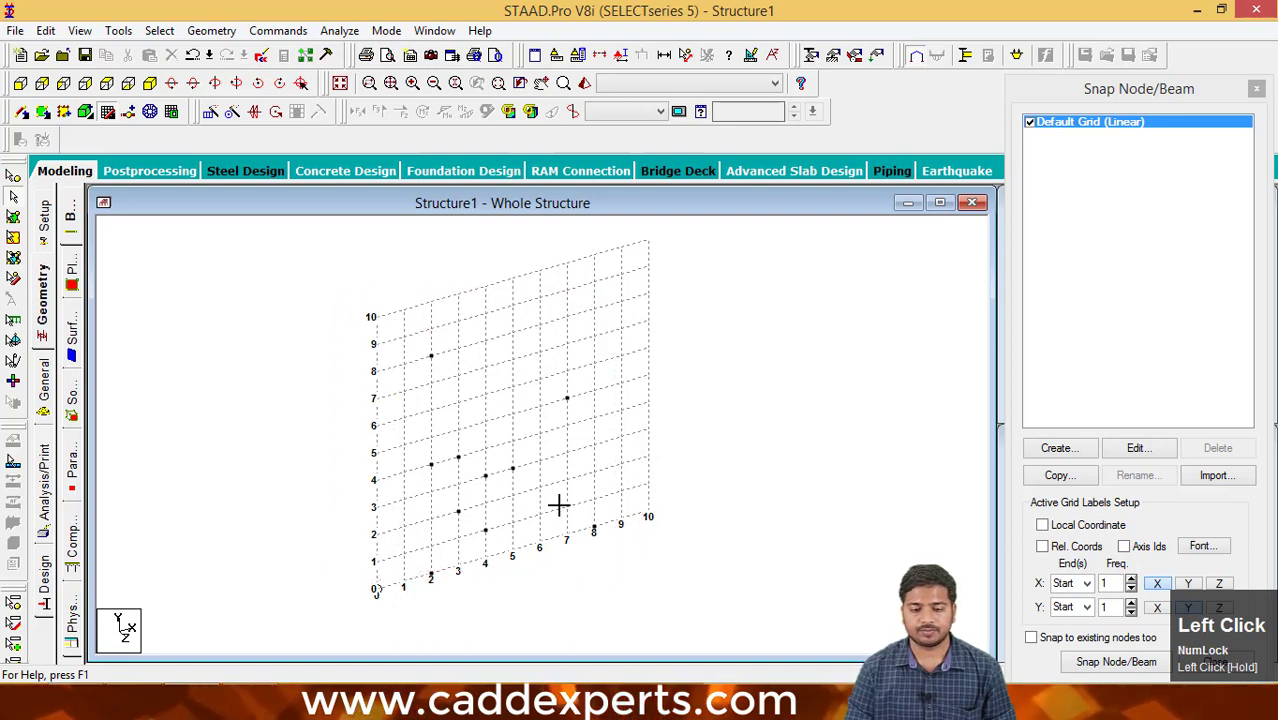
left_click(14, 177)
left_click_drag(679, 613, 371, 320)
key("Delete")
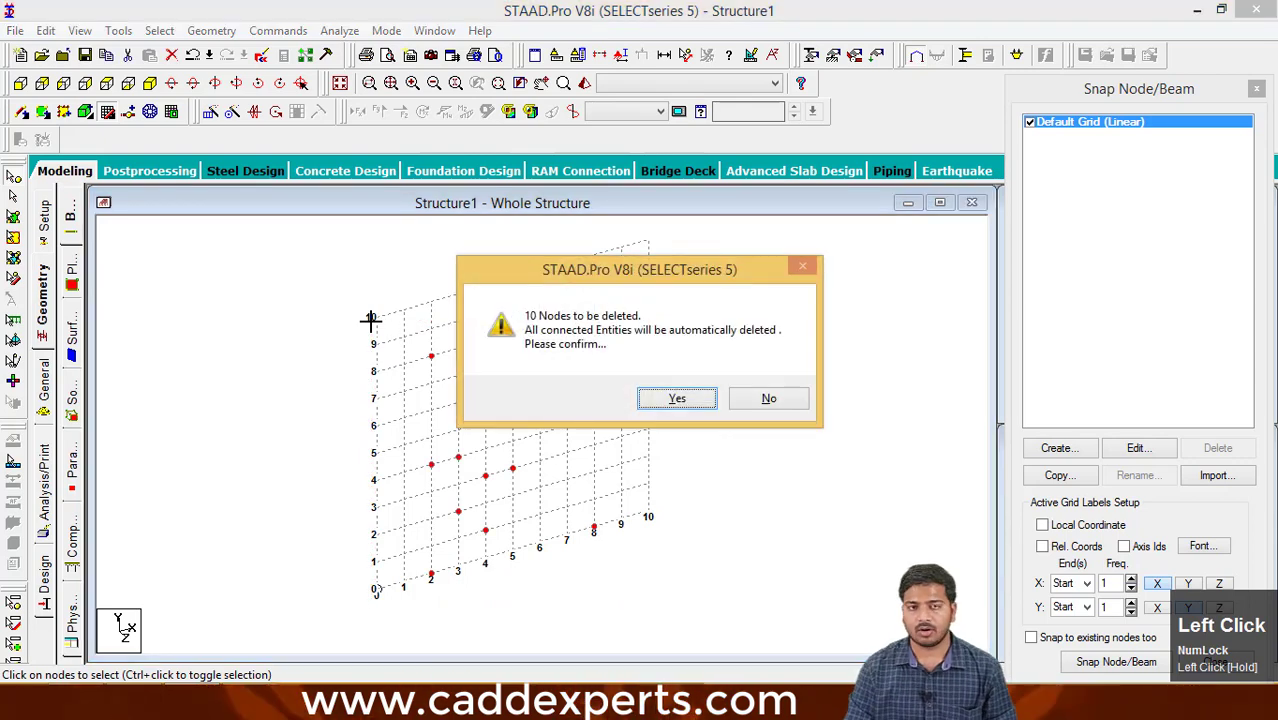
left_click(672, 399)
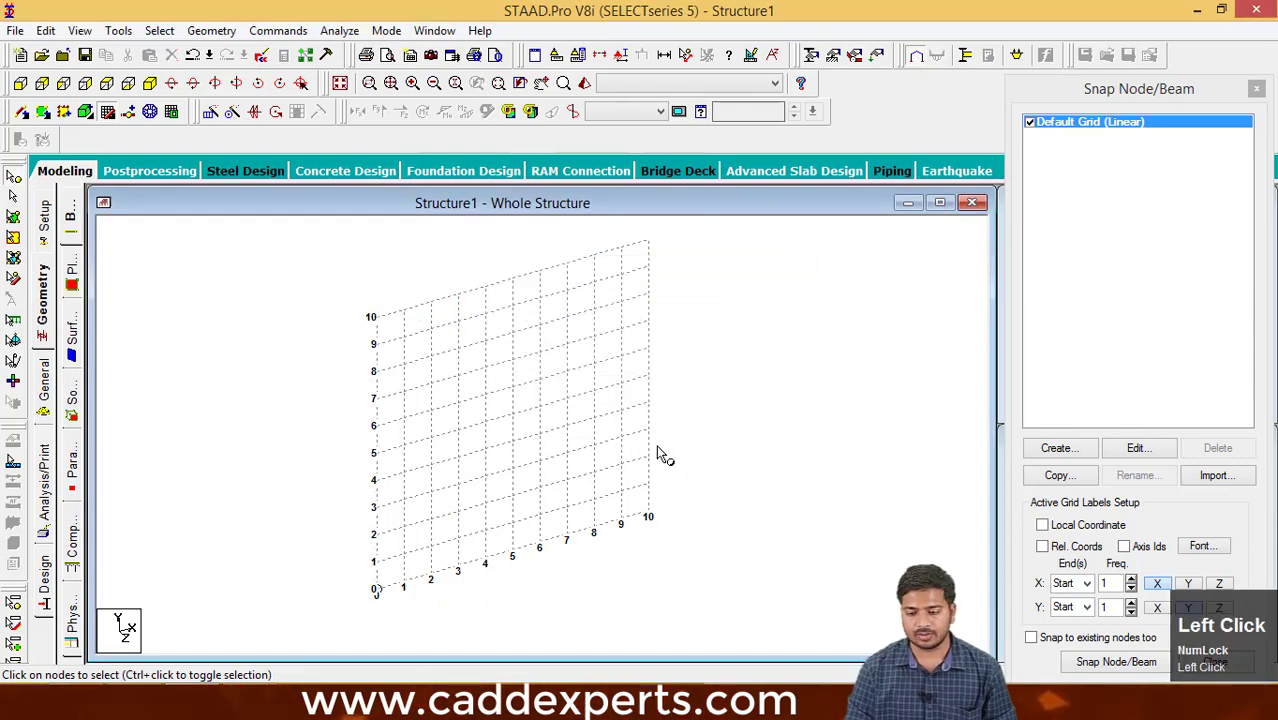
middle_click_drag(660, 455, 693, 468)
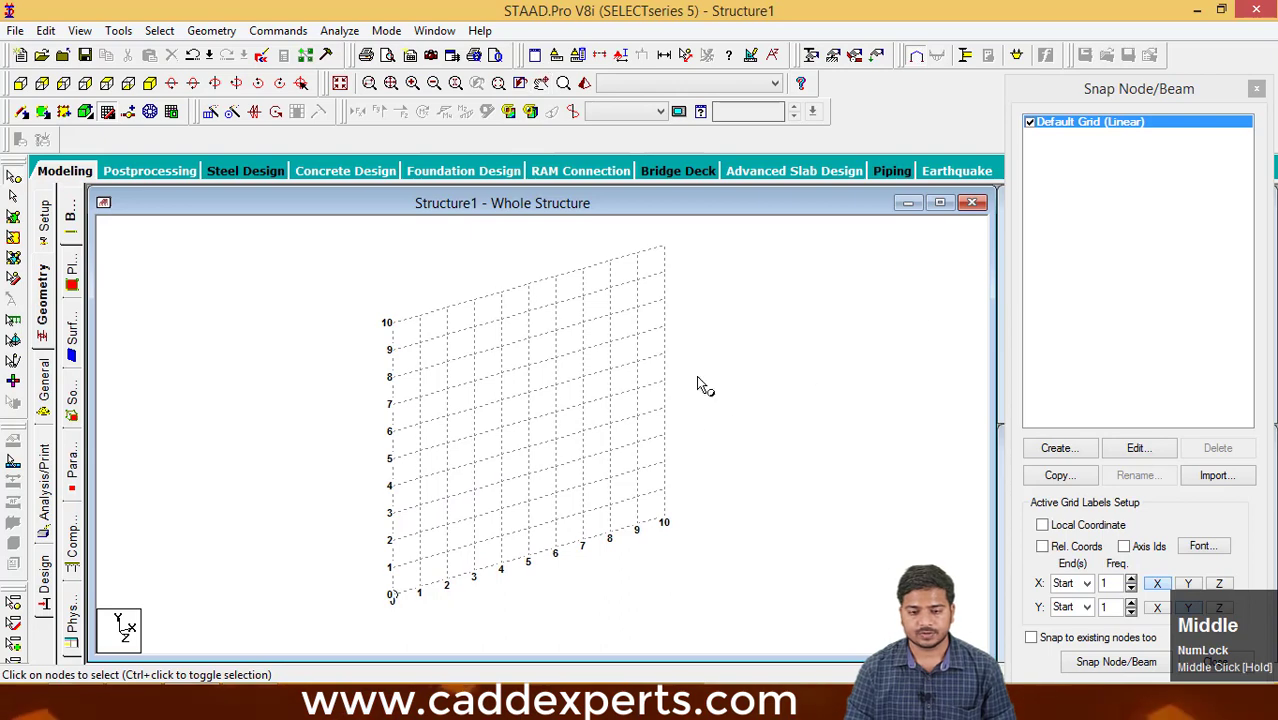
middle_click_drag(586, 507, 607, 517)
scroll(585, 502, "up", 3)
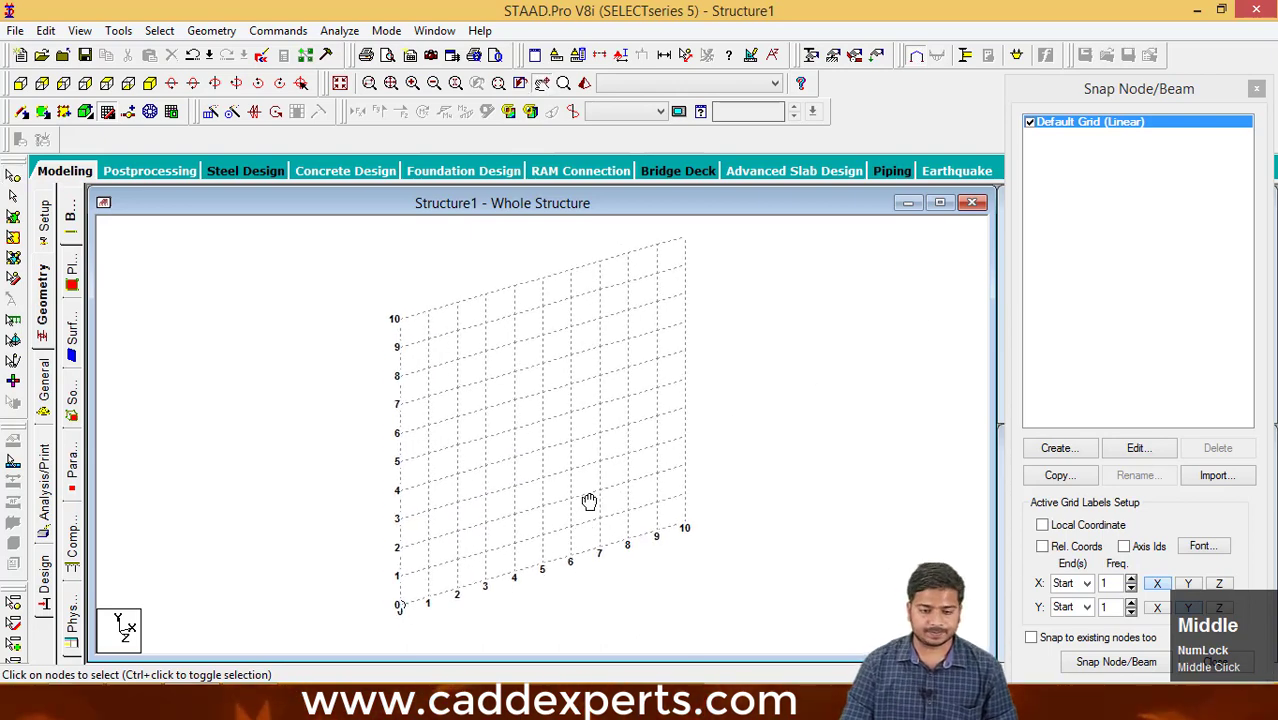
scroll(578, 494, "down", 1)
scroll(576, 488, "down", 1)
middle_click_drag(576, 488, 582, 418)
scroll(590, 428, "up", 1)
scroll(590, 428, "down", 1)
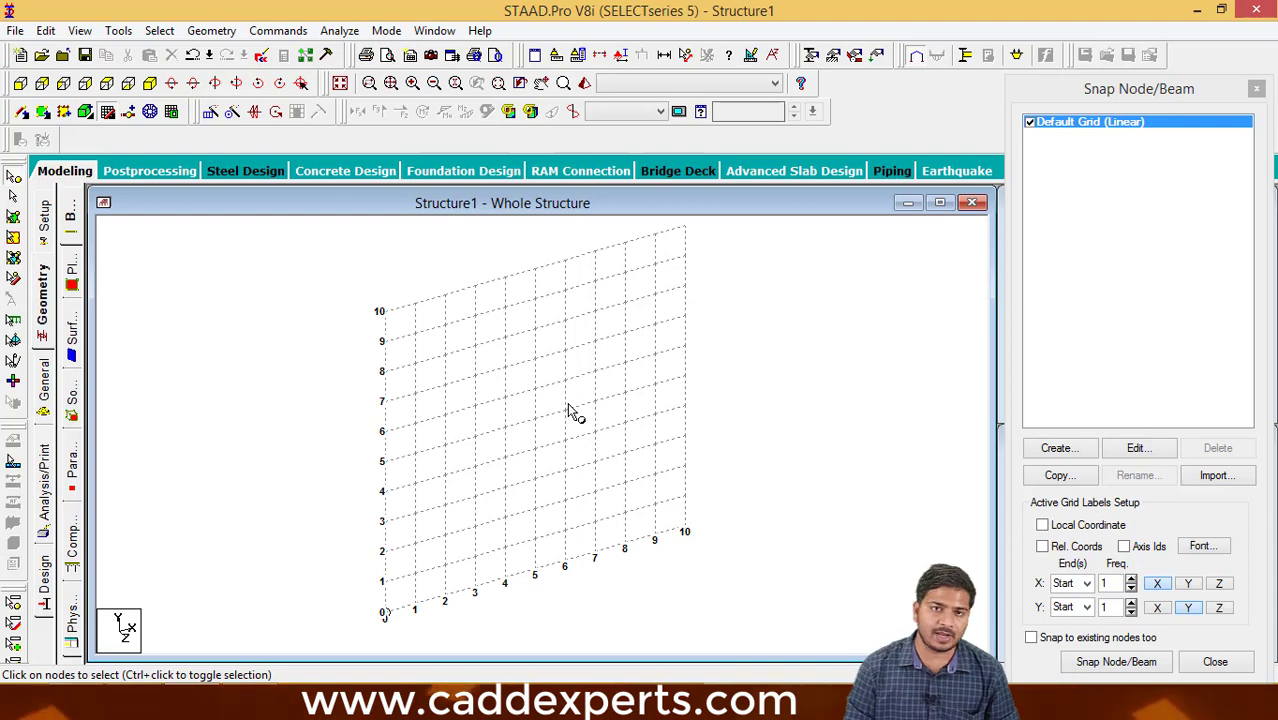
middle_click_drag(570, 410, 590, 418)
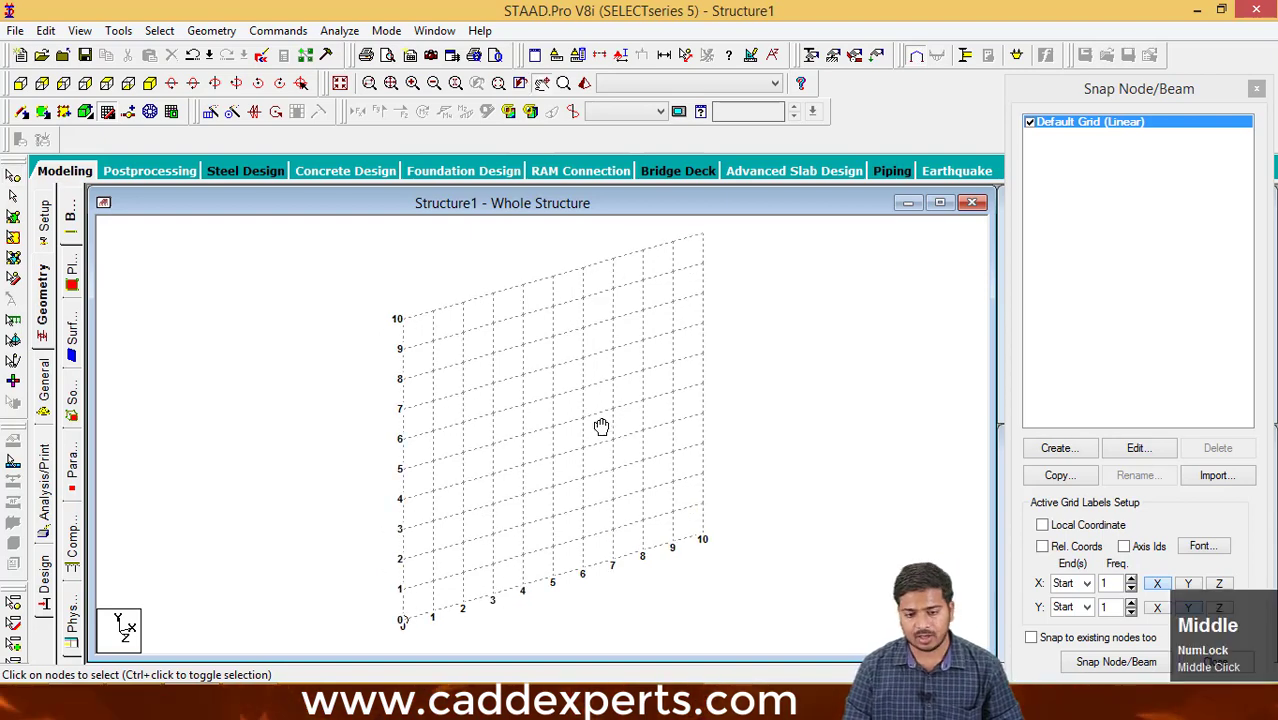
- Open the default linear grid's settings for editing and switch its plane to X-Z
left_click_drag(1078, 90, 1030, 62)
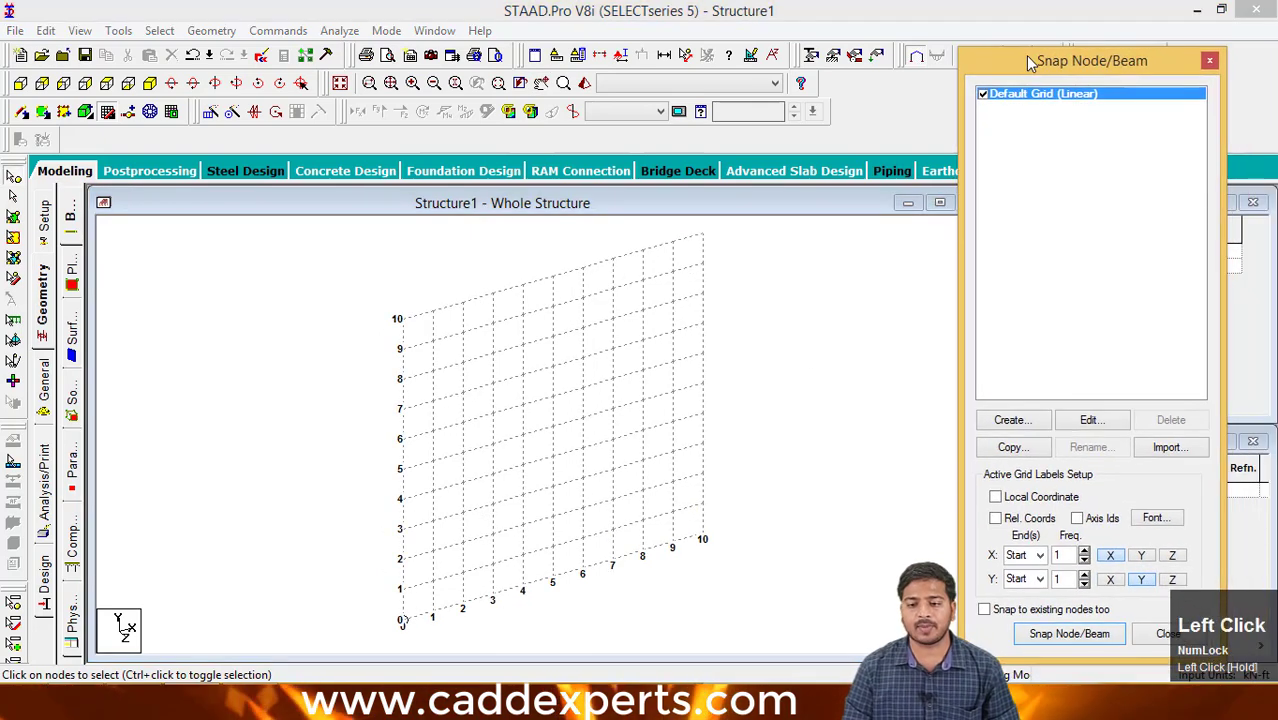
middle_click(1062, 75)
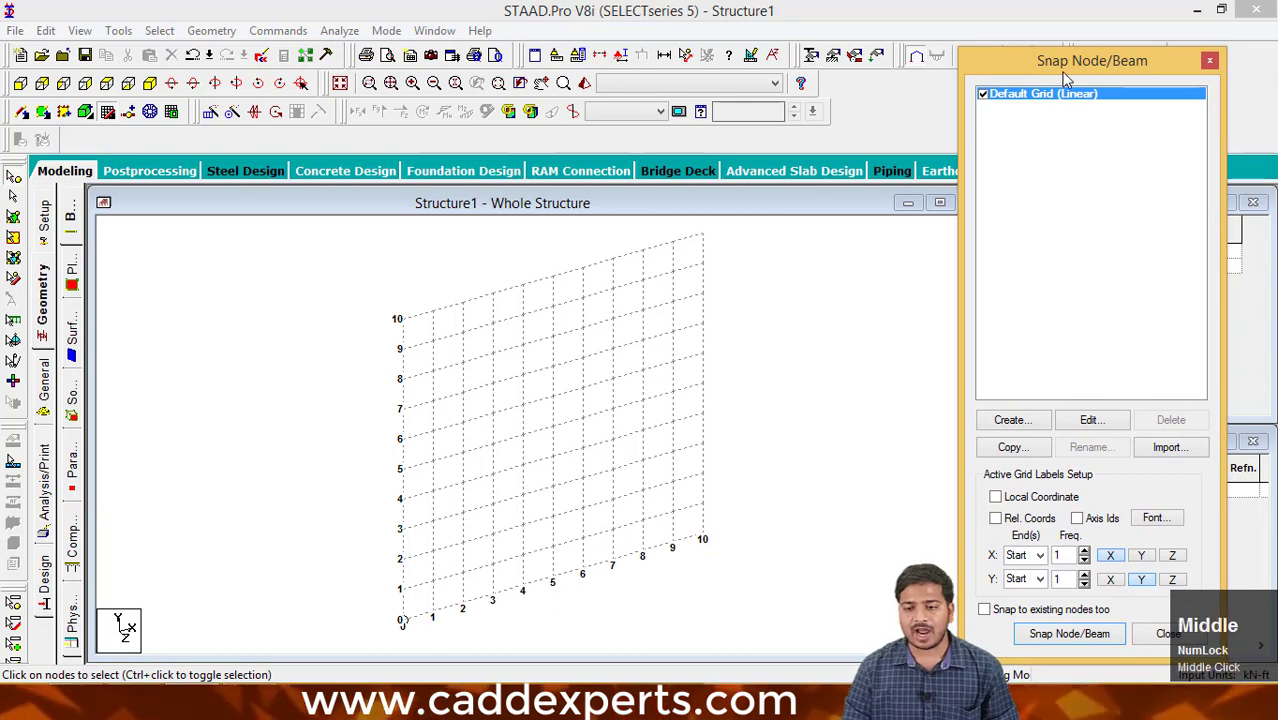
left_click_drag(1053, 57, 1077, 50)
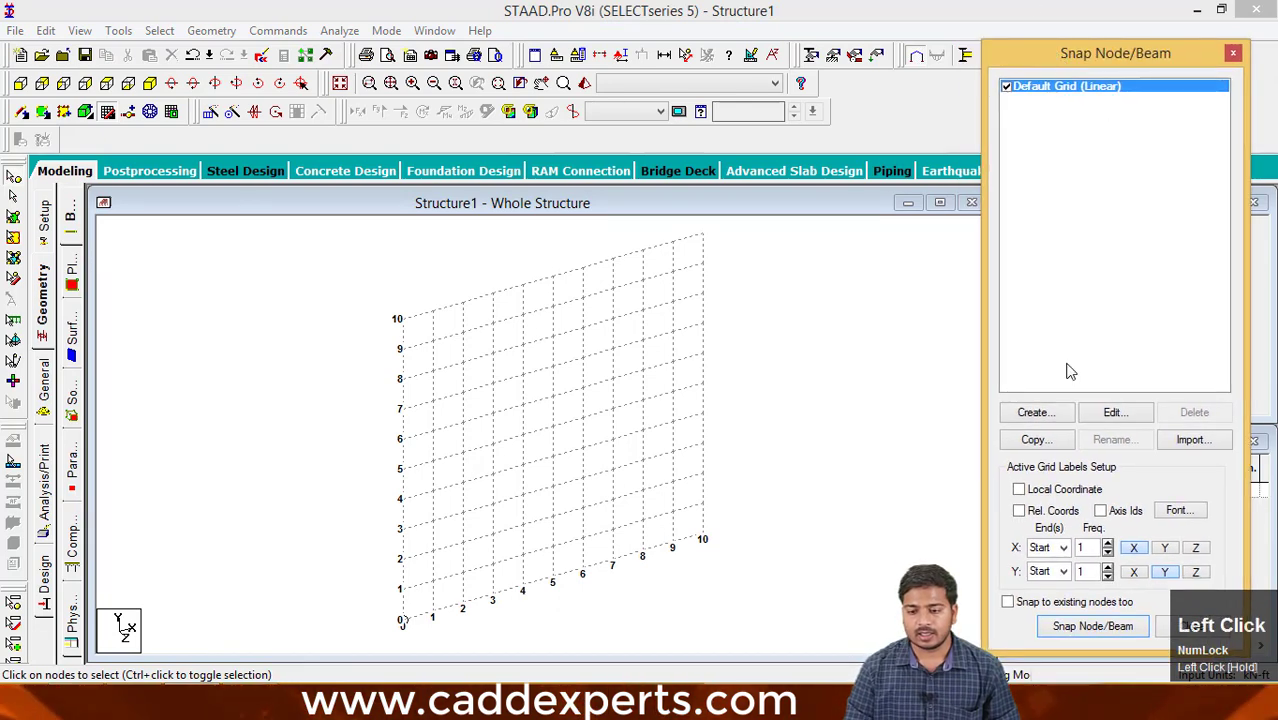
left_click(1134, 416)
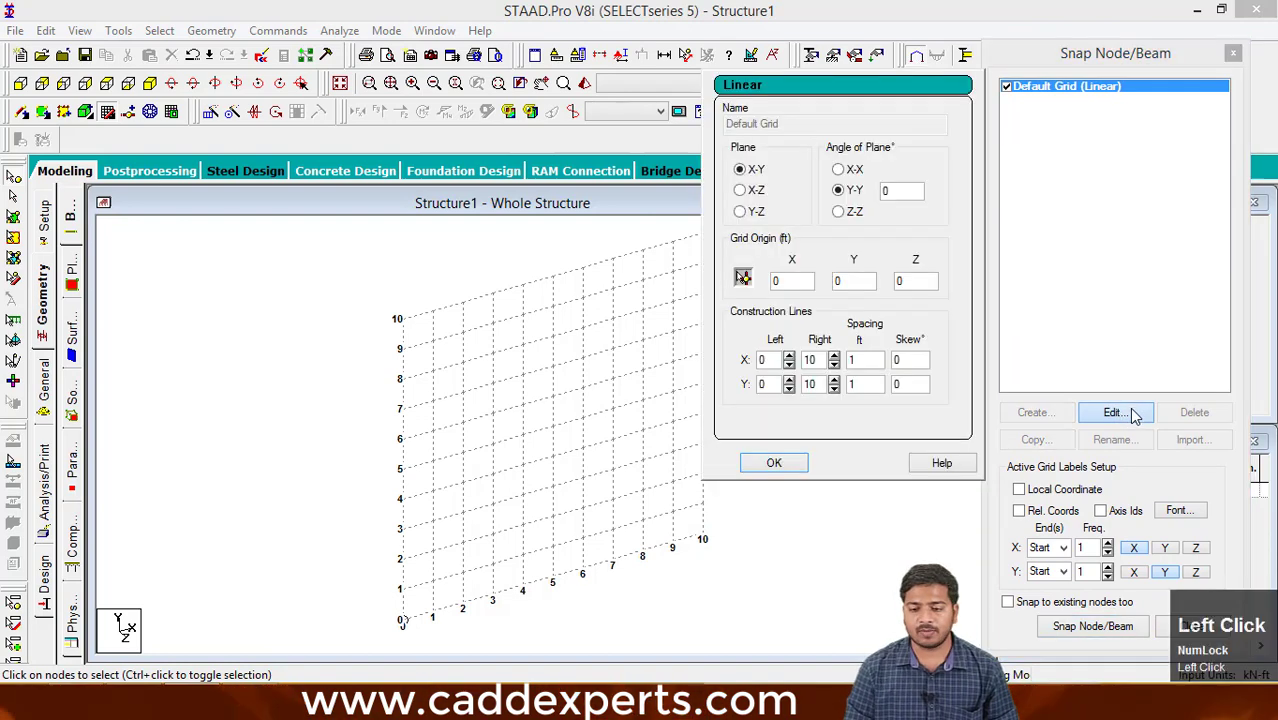
middle_click_drag(819, 580, 717, 540)
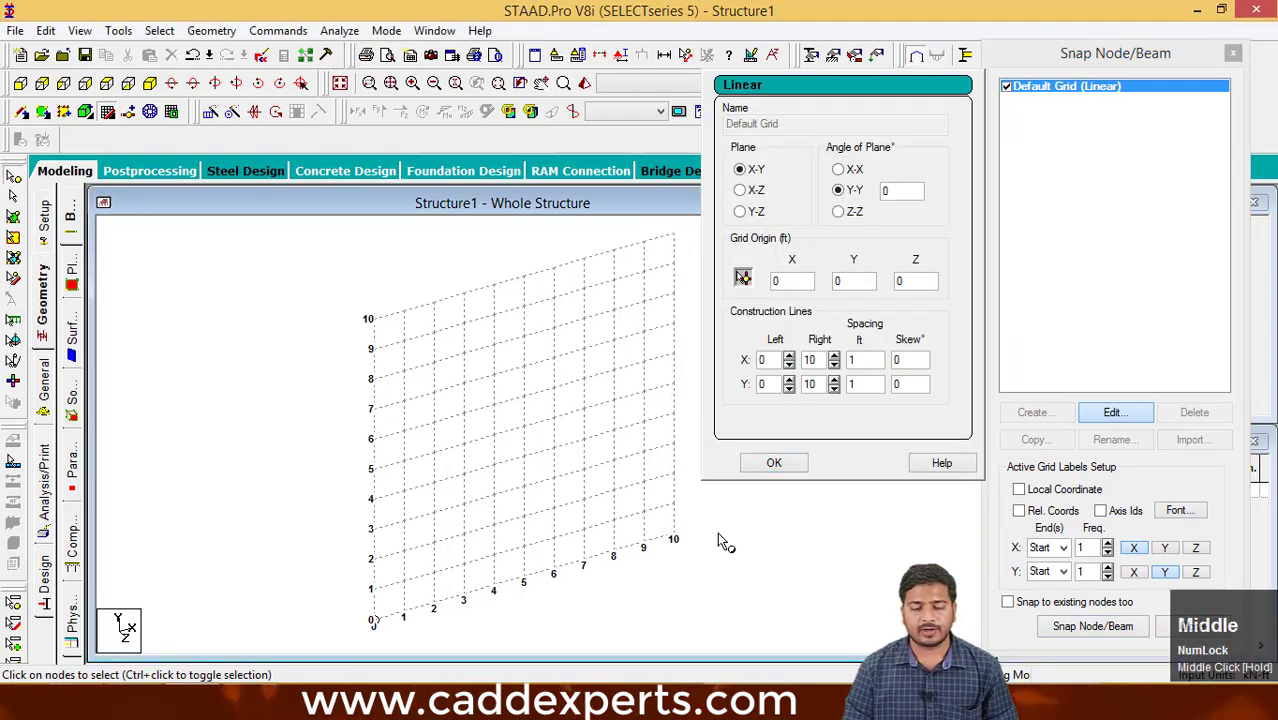
middle_click_drag(569, 503, 512, 512)
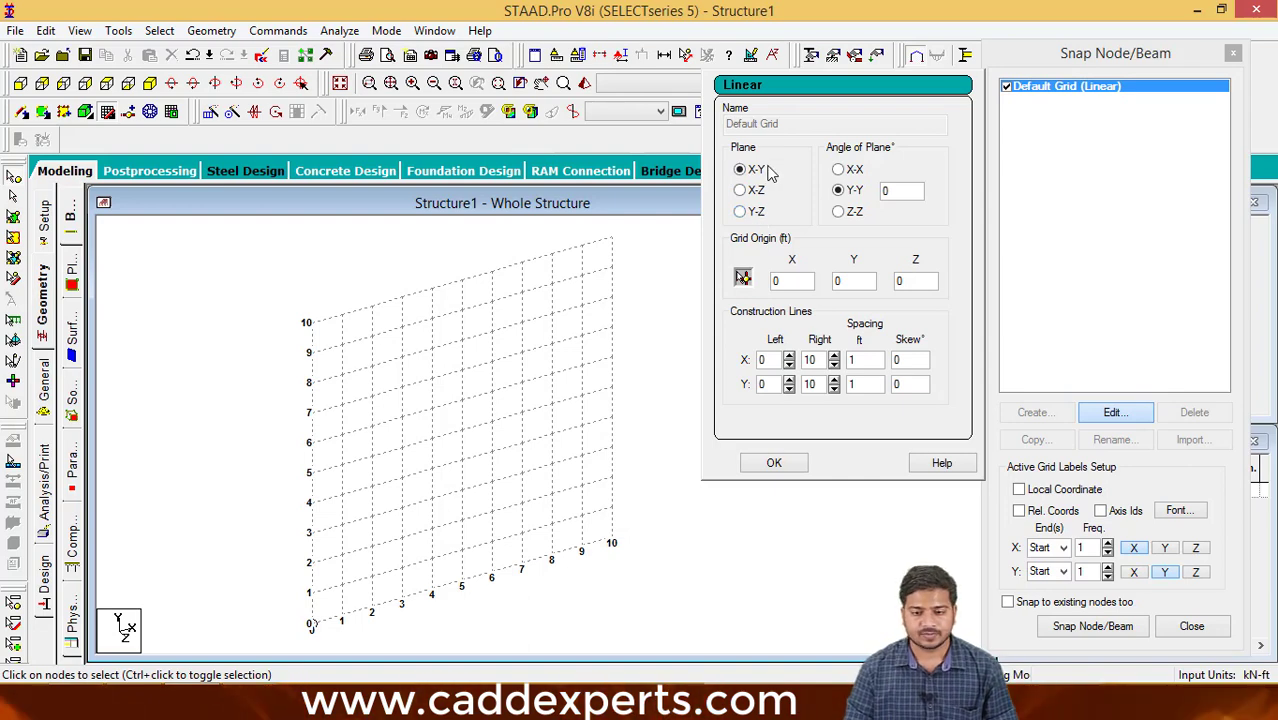
middle_click_drag(648, 408, 668, 401)
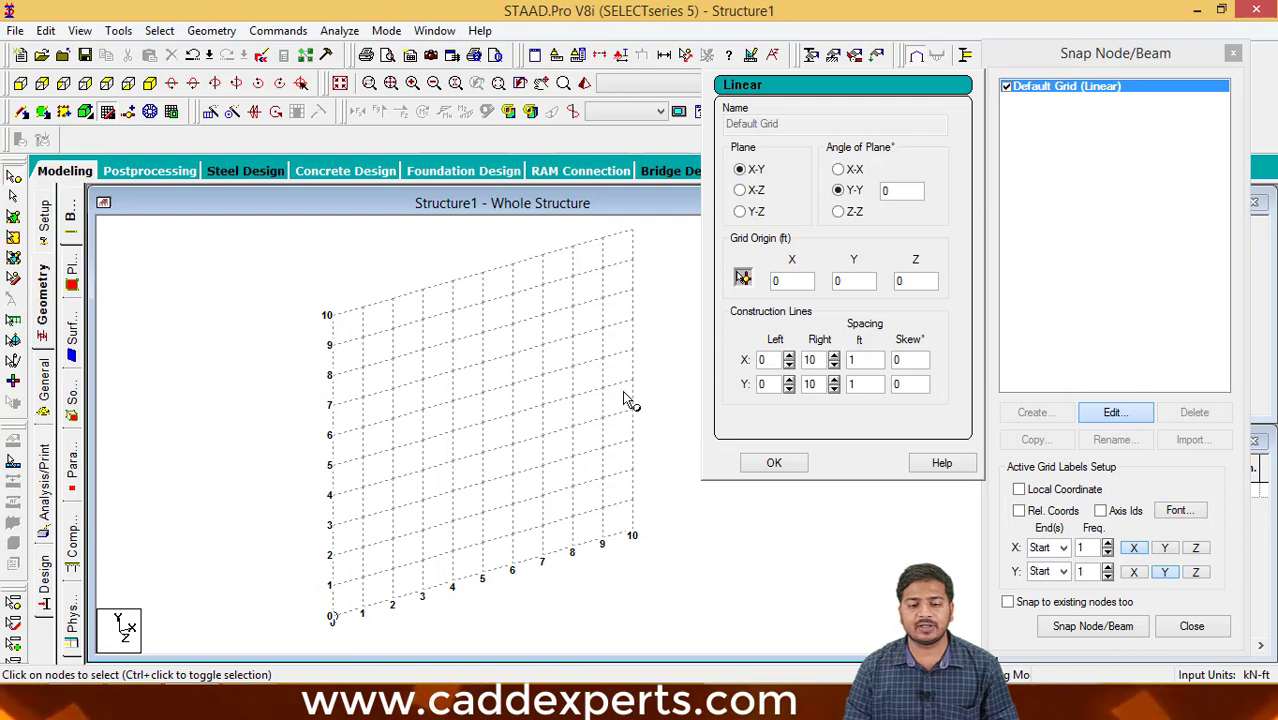
middle_click_drag(630, 400, 655, 415)
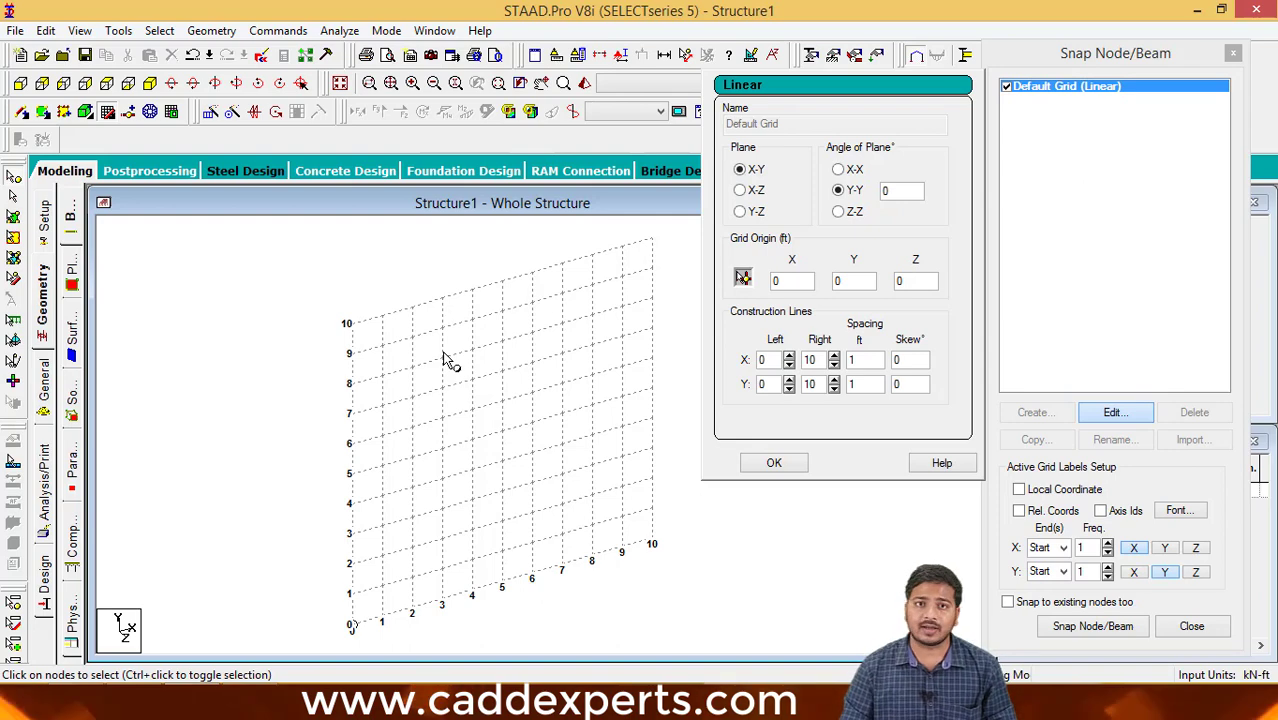
left_click(741, 190)
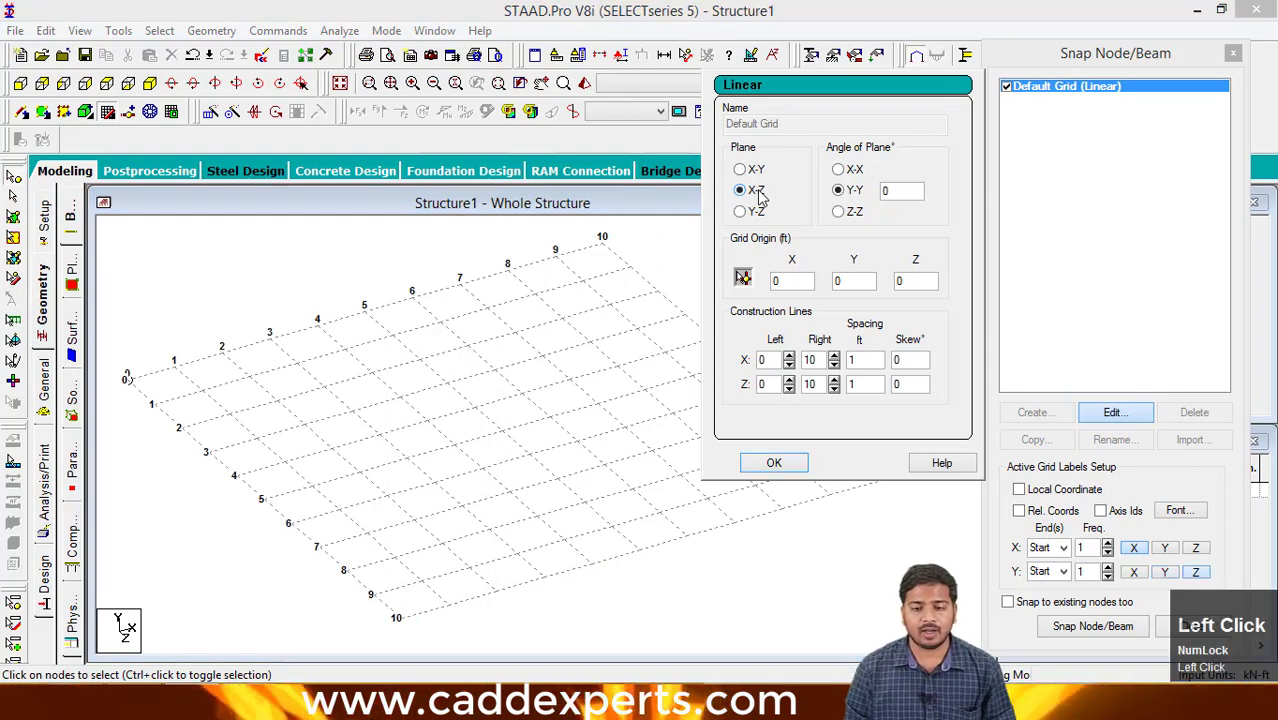
- Examine the layout and axis labels of the X-Z grid from different zoom levels
scroll(551, 377, "down", 5)
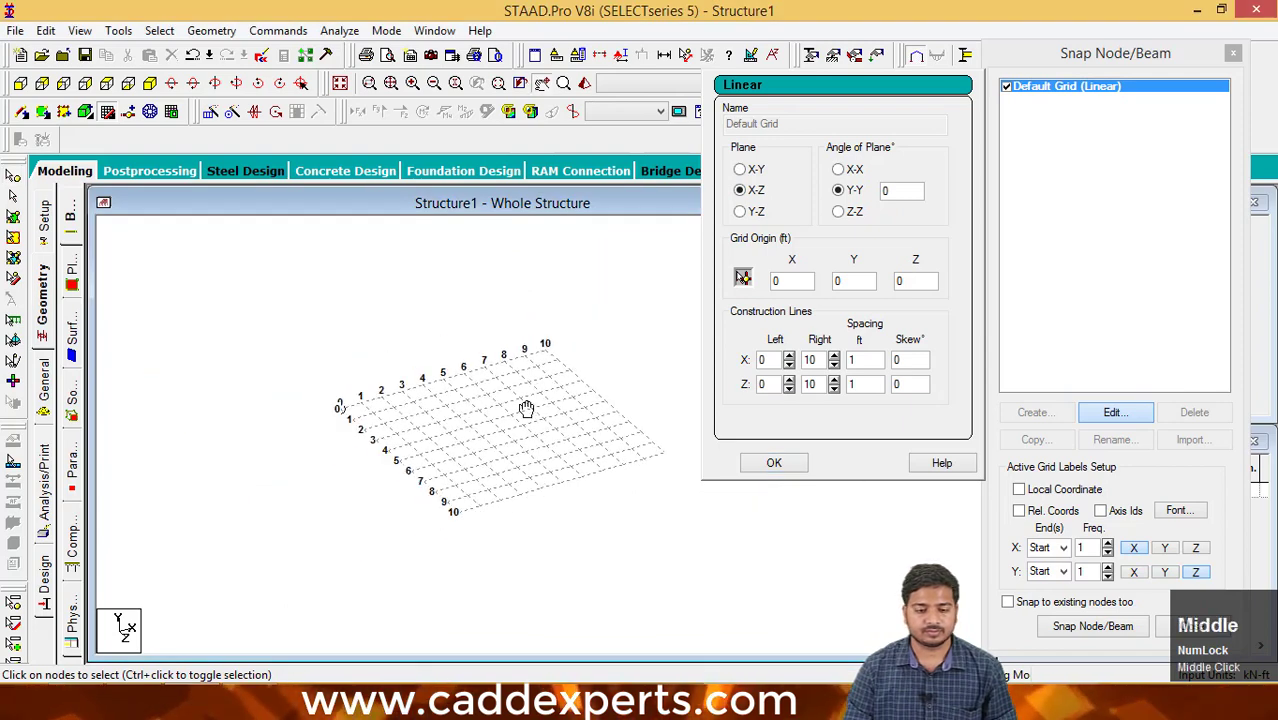
scroll(503, 392, "up", 2)
scroll(503, 392, "up", 1)
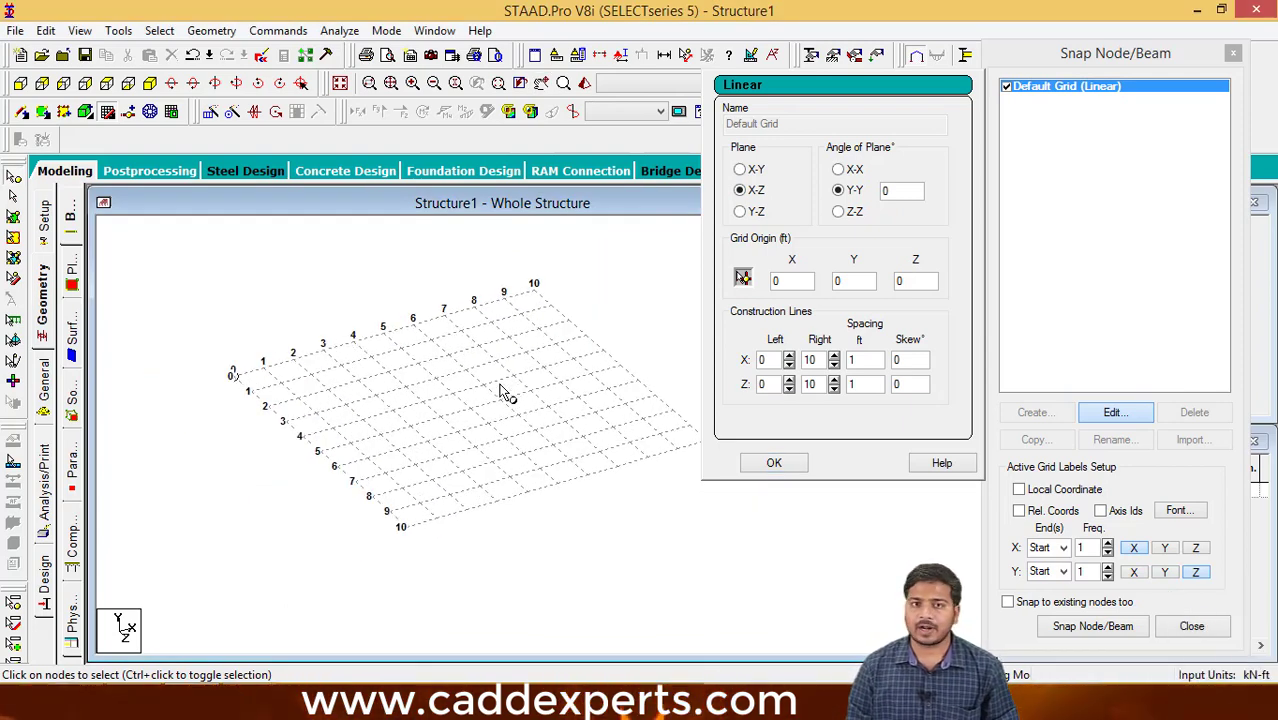
scroll(498, 380, "up", 2)
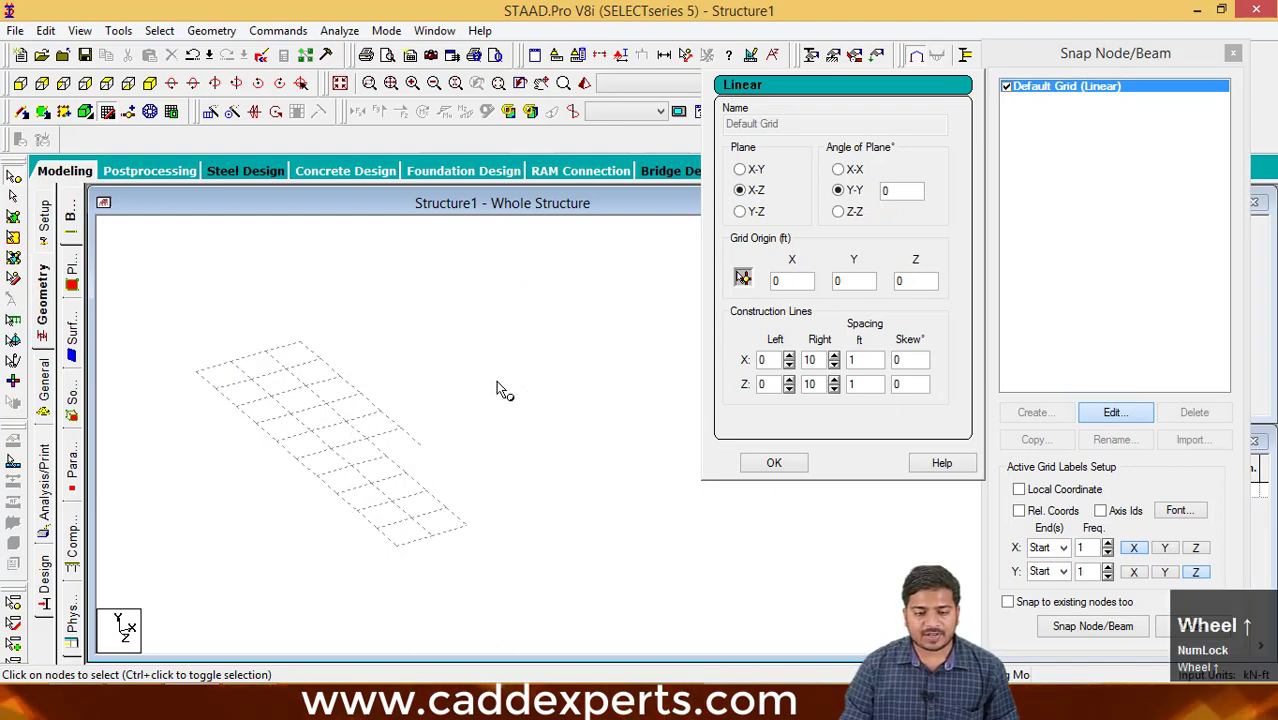
middle_click_drag(513, 411, 522, 417)
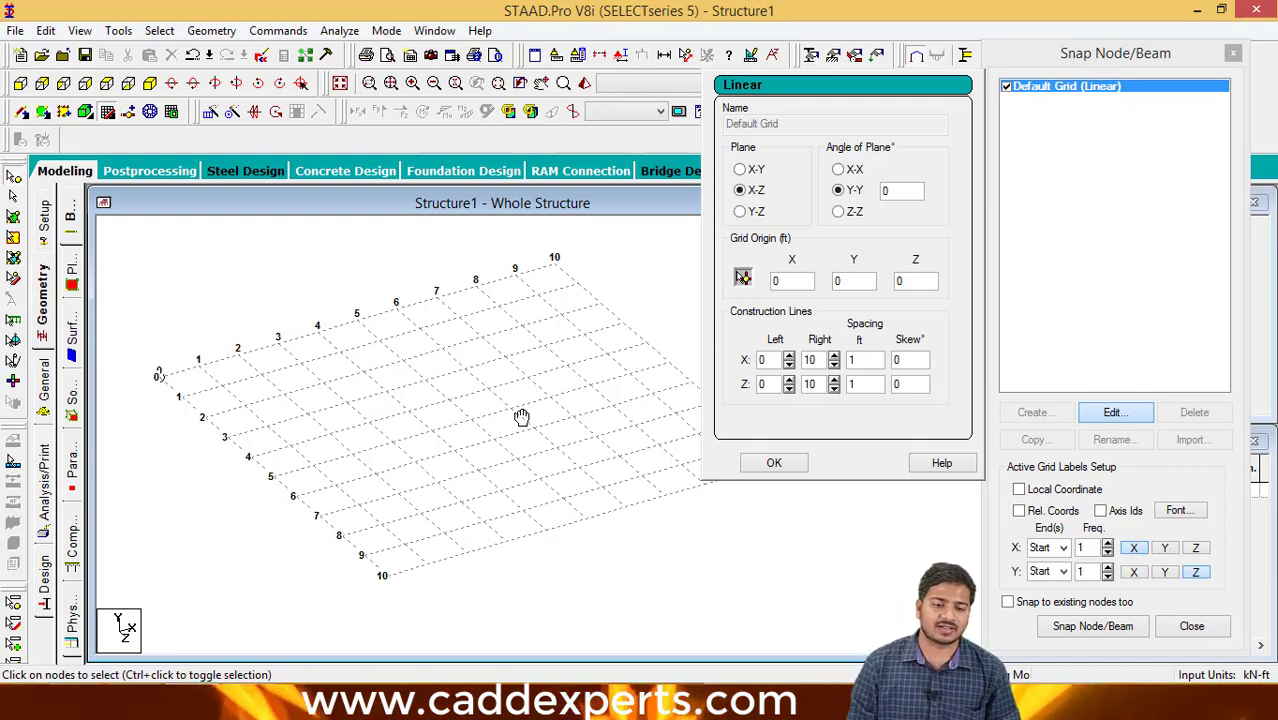
middle_click(508, 414)
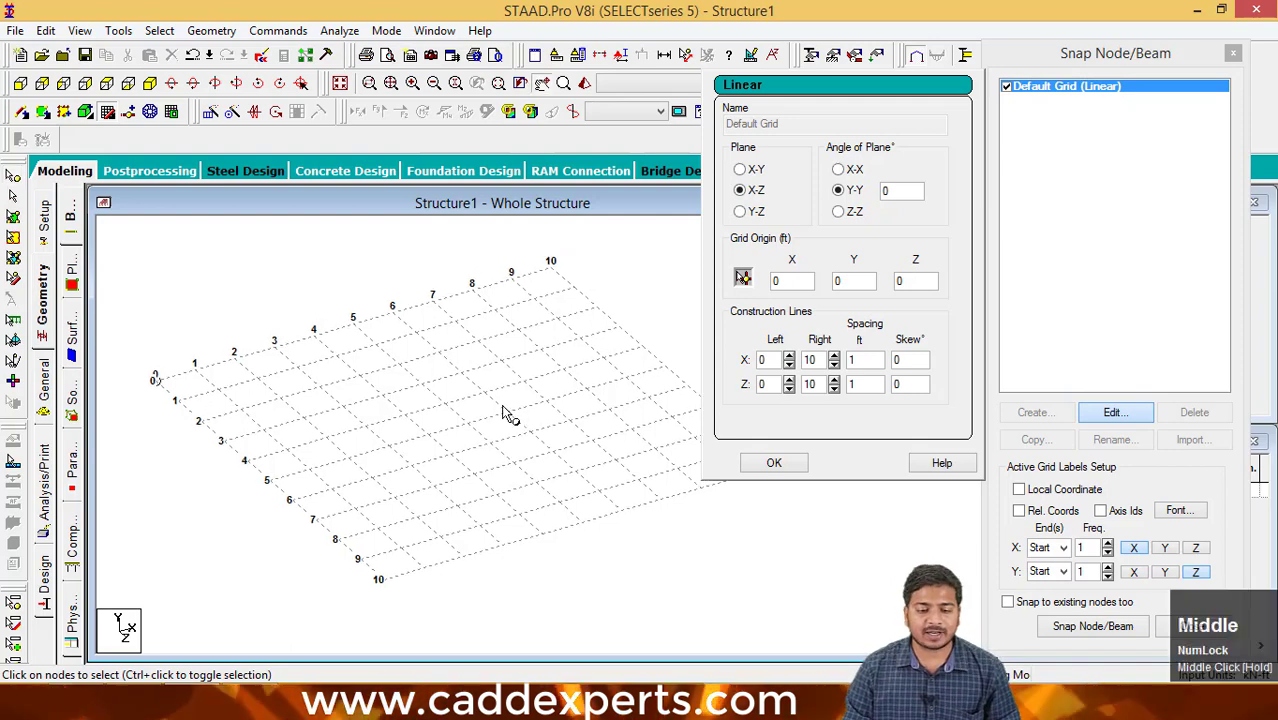
scroll(502, 411, "down", 1)
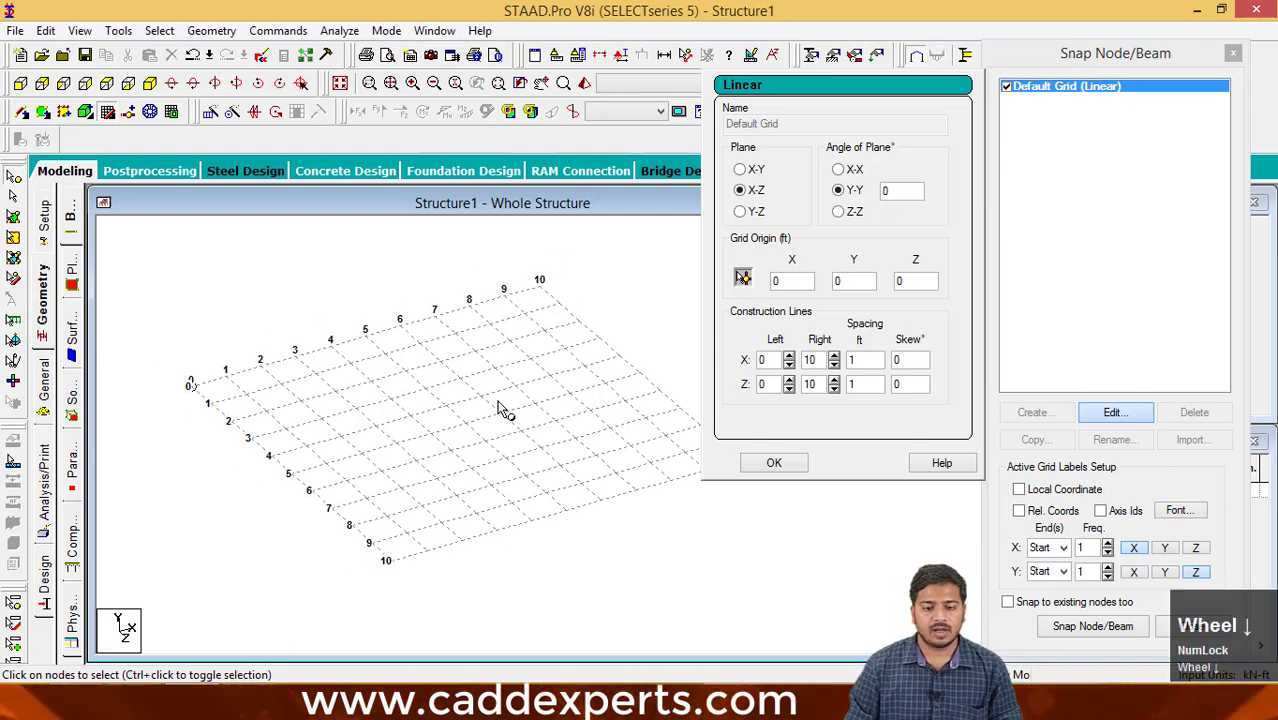
middle_click_drag(487, 393, 463, 401)
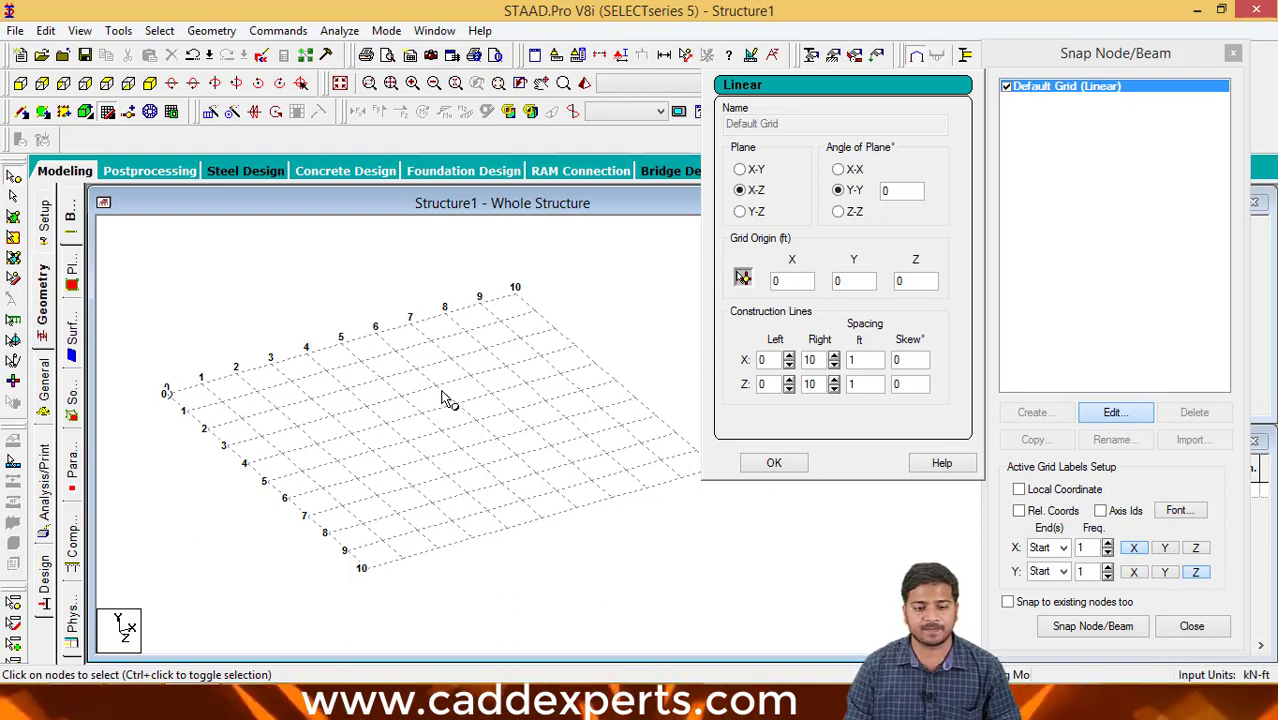
middle_click_drag(447, 398, 458, 394)
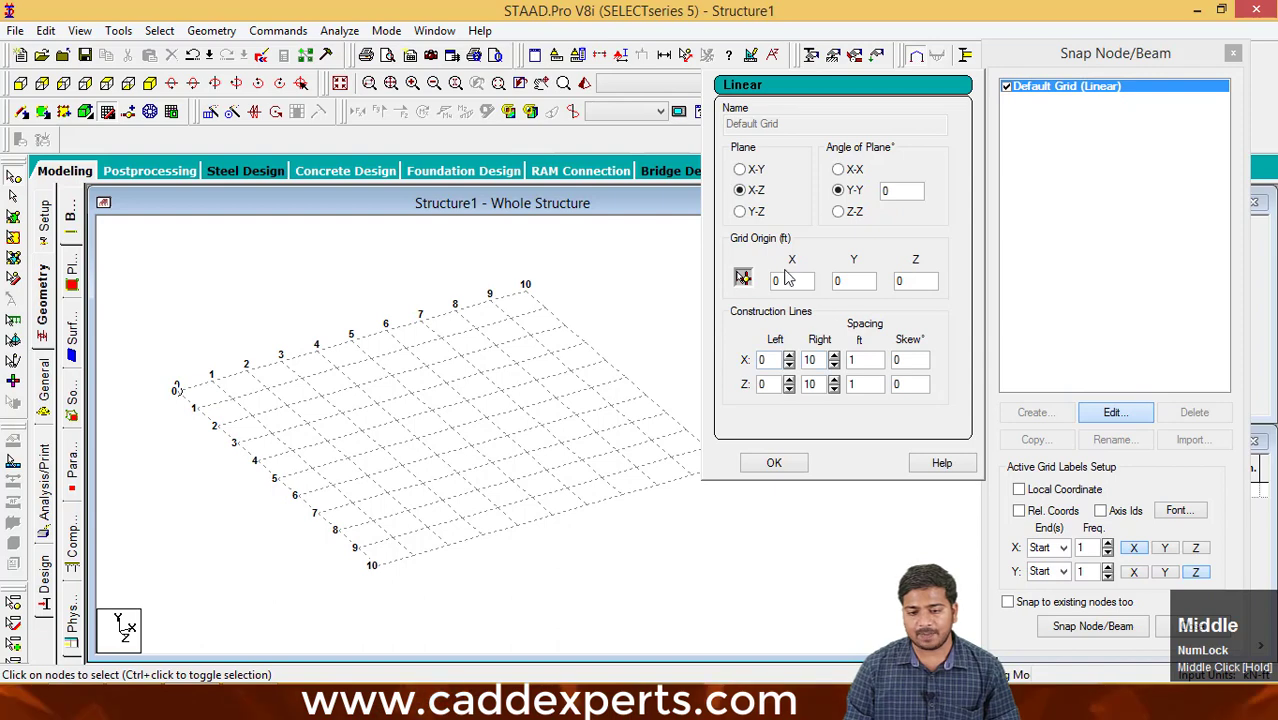
- Set the spacing of the grid's X construction lines to 5 ft
left_click(860, 360)
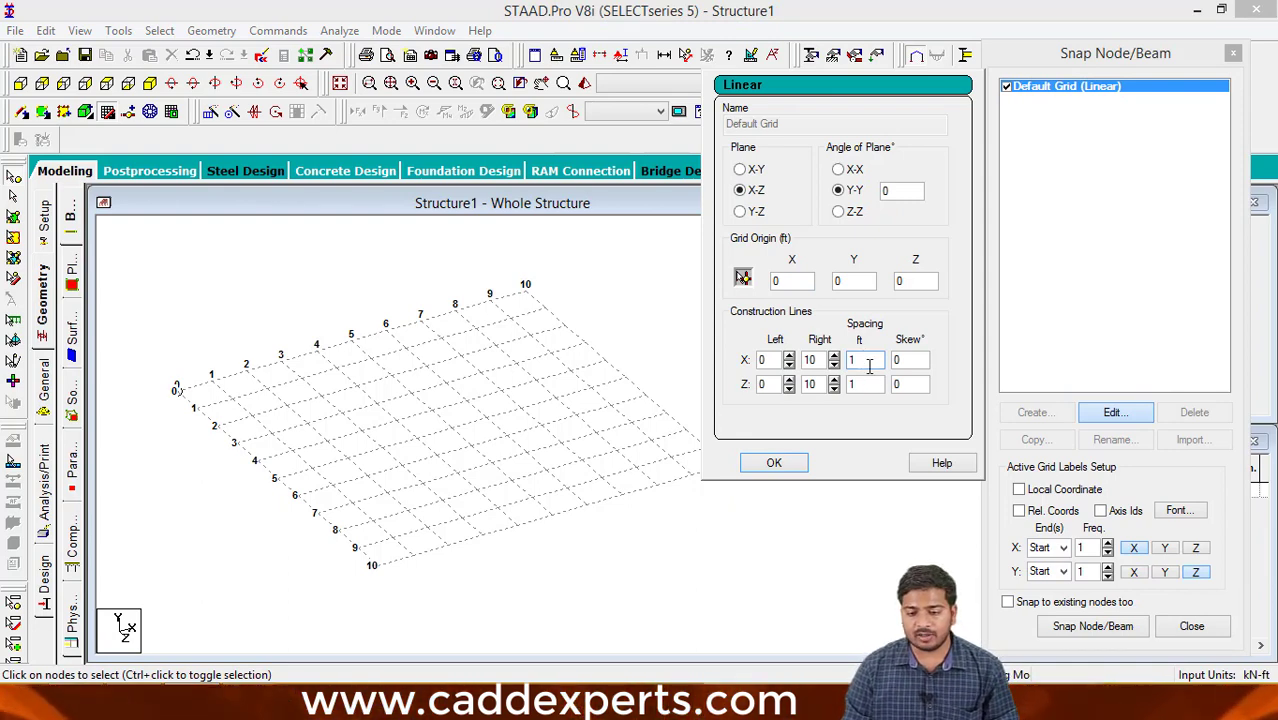
left_click(857, 384)
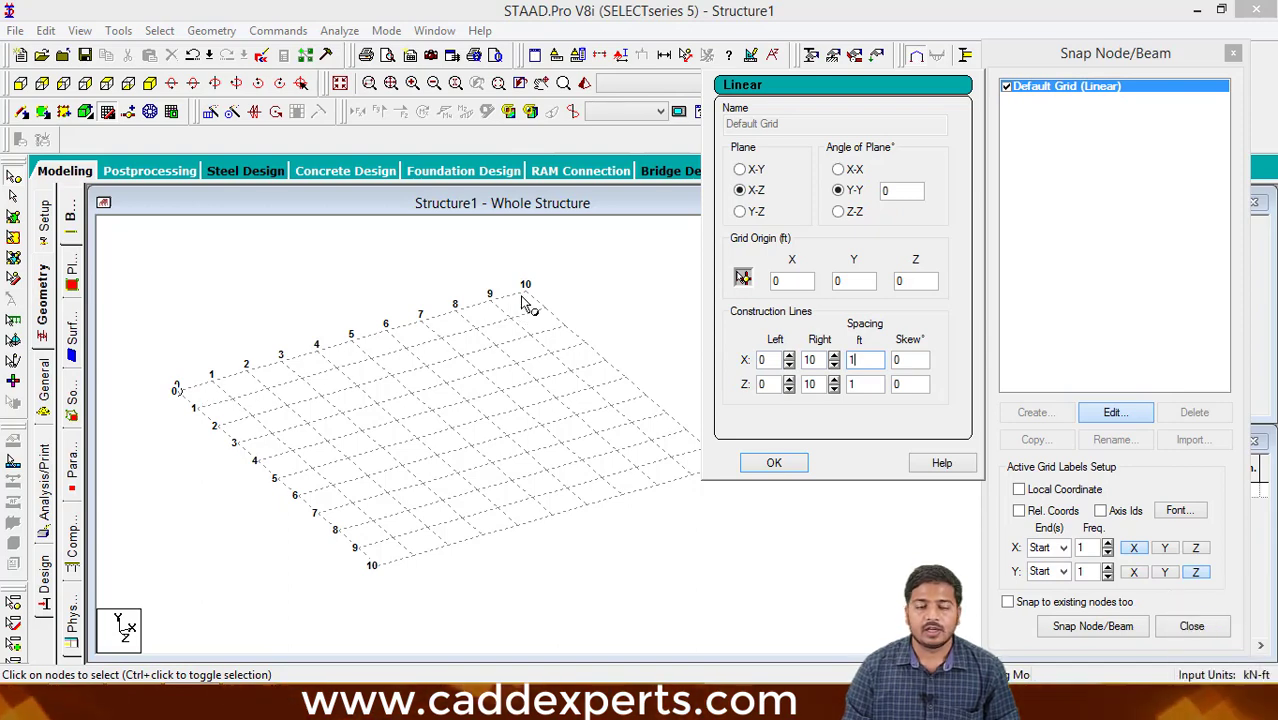
left_click(861, 358)
key("BackSpace")
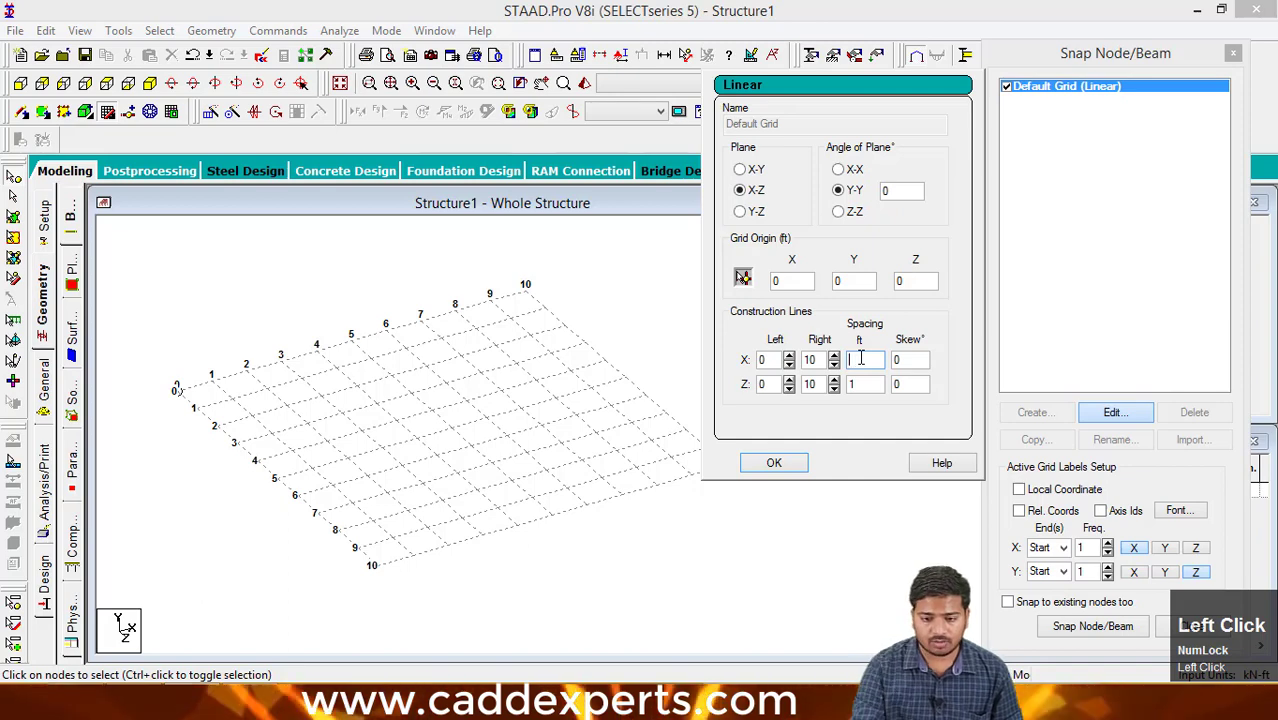
type("5")
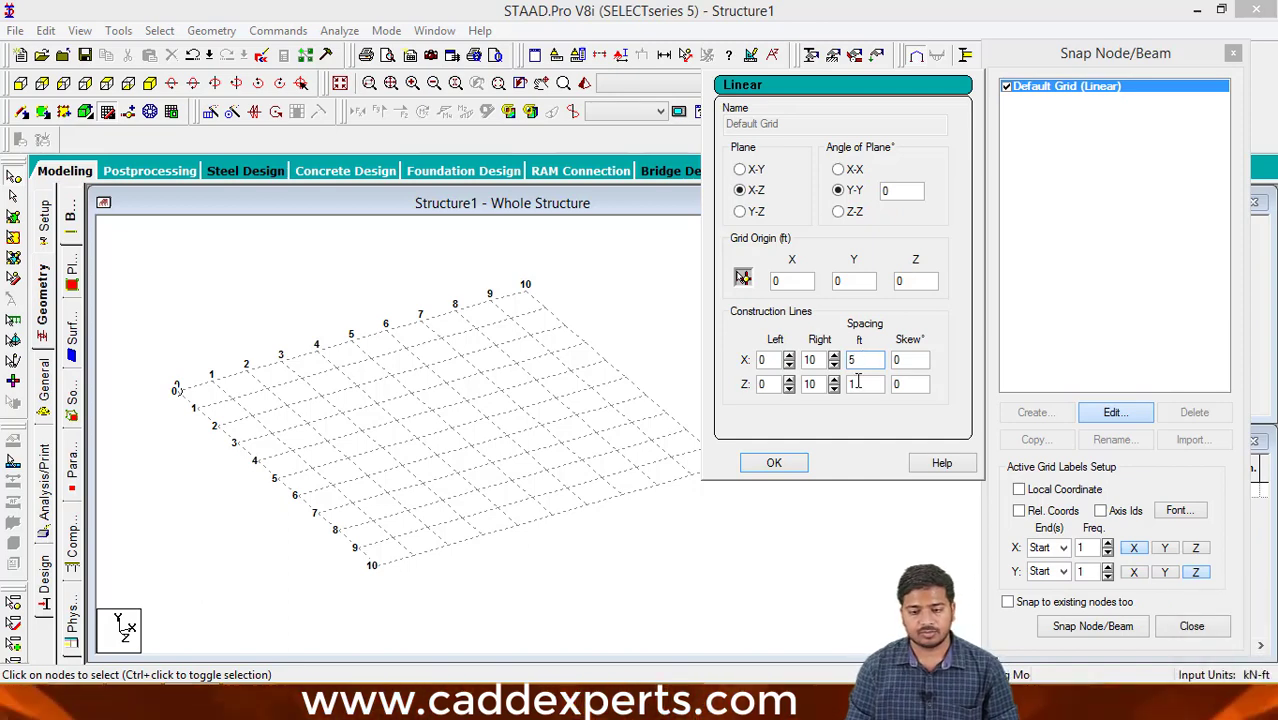
left_click(857, 382)
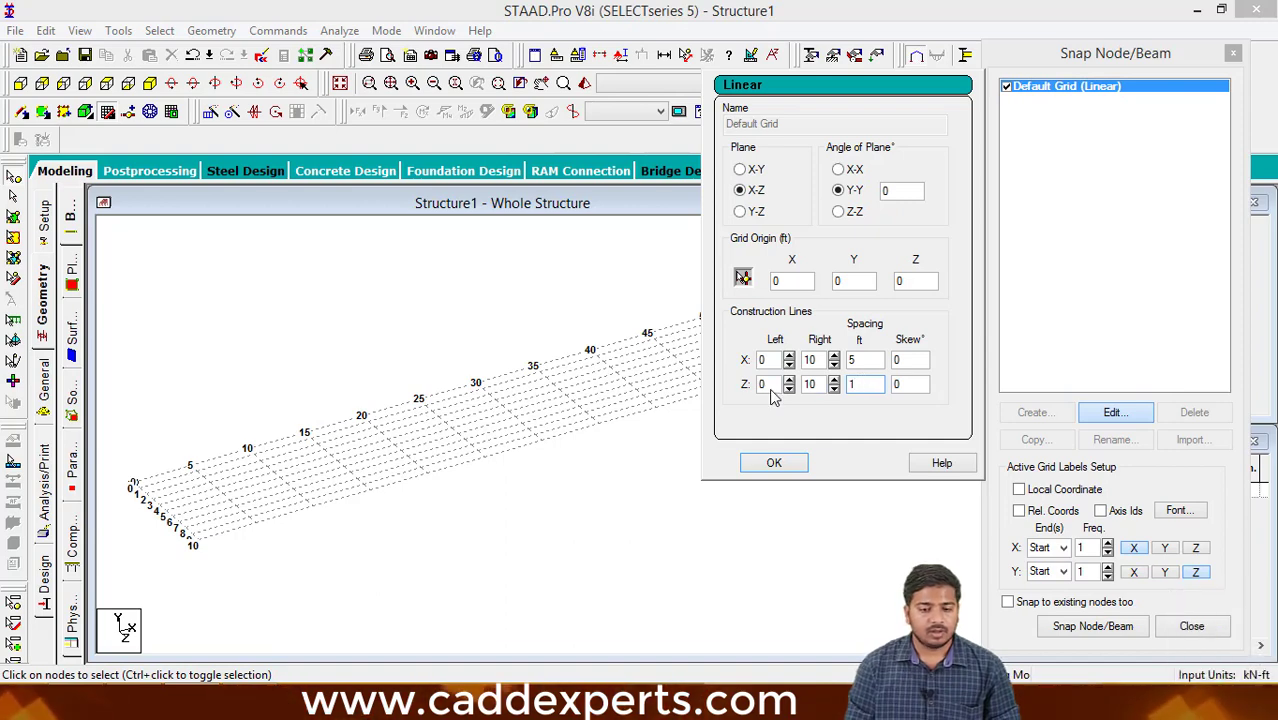
- Set the spacing of the grid's Z construction lines to 5 ft and accept the grid settings
scroll(462, 509, "down", 1)
middle_click_drag(456, 502, 428, 451)
scroll(431, 464, "down", 5)
scroll(431, 458, "up", 2)
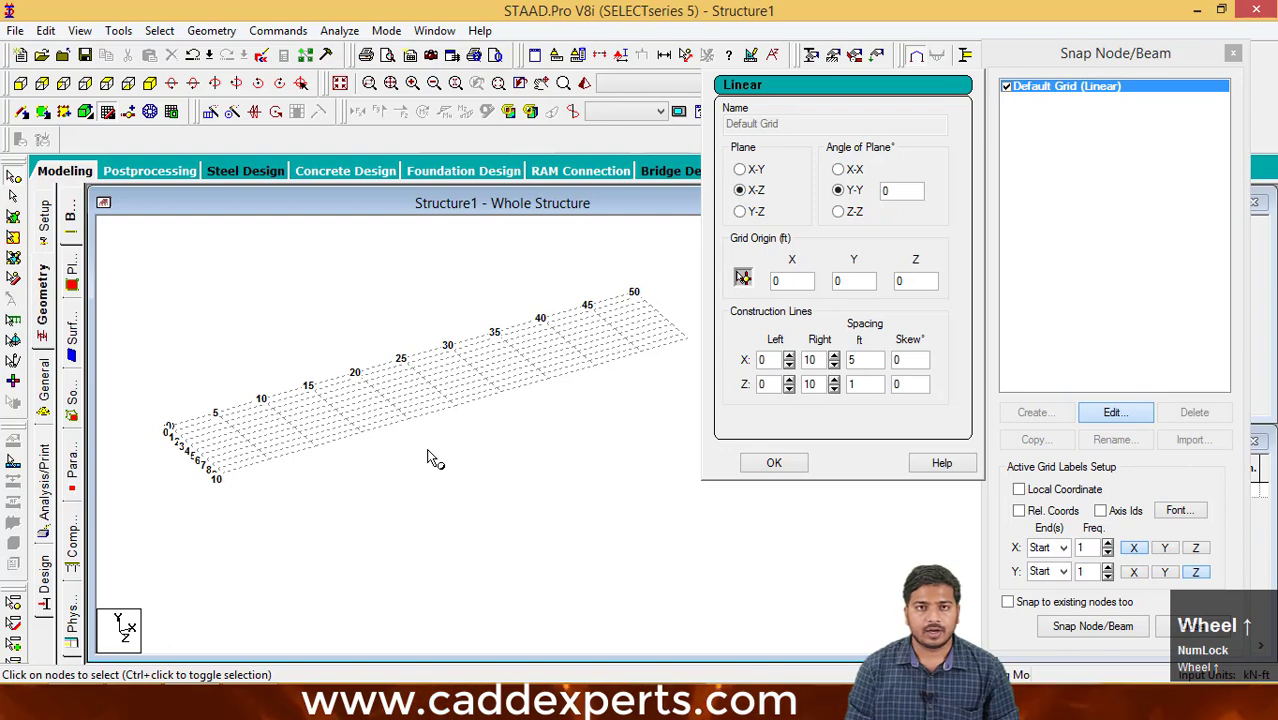
left_click(866, 384)
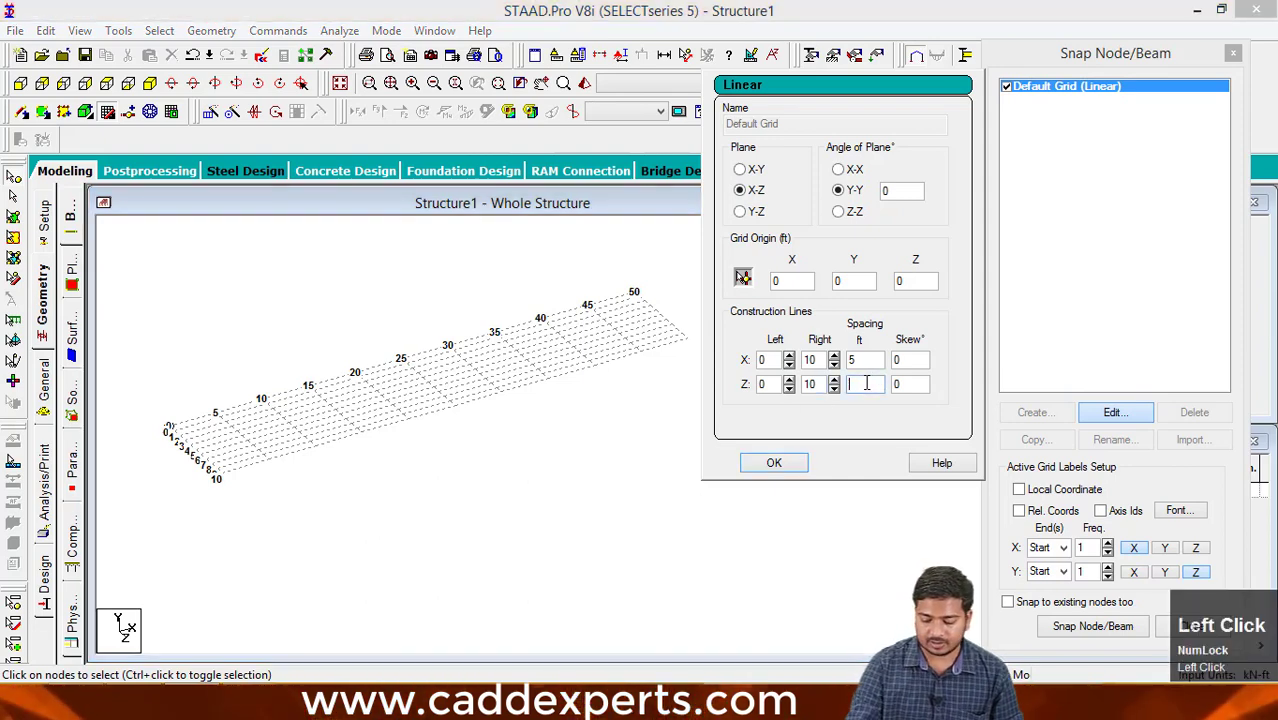
type("5")
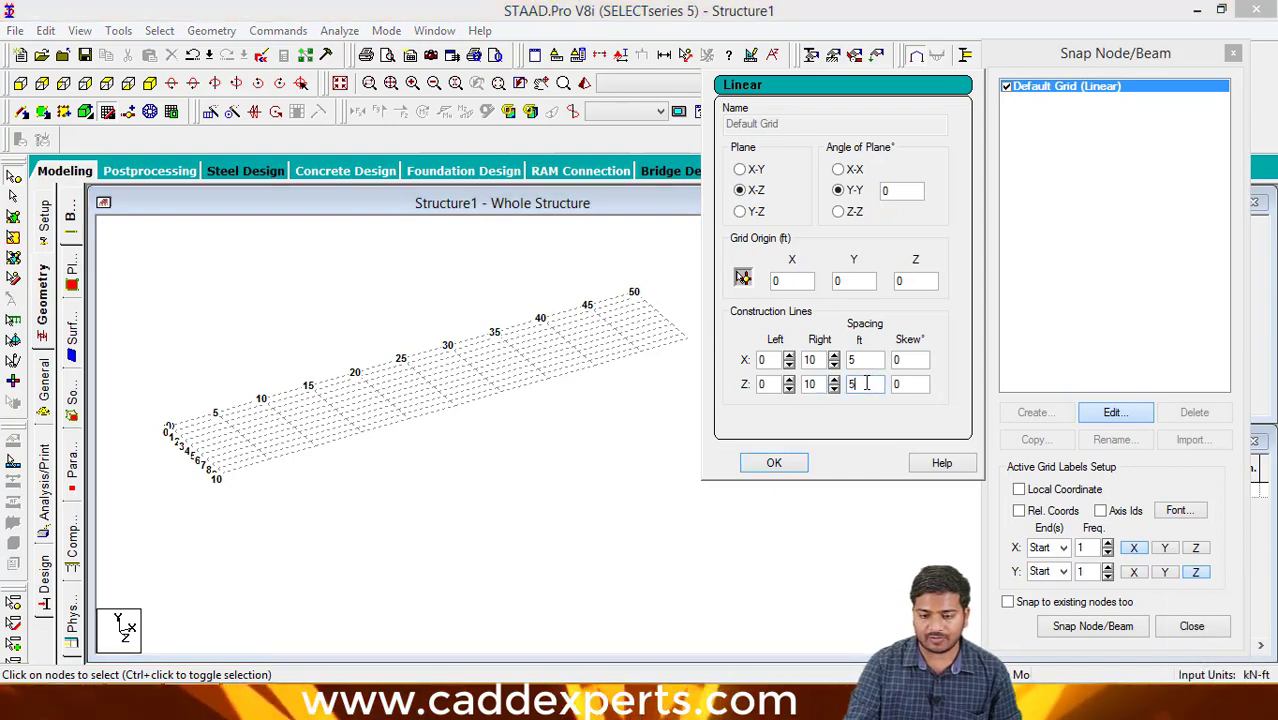
left_click(800, 462)
- Edit the default grid again, setting the construction line spacing to 10 ft in X and 20 ft in Z, and accept
scroll(418, 385, "up", 6)
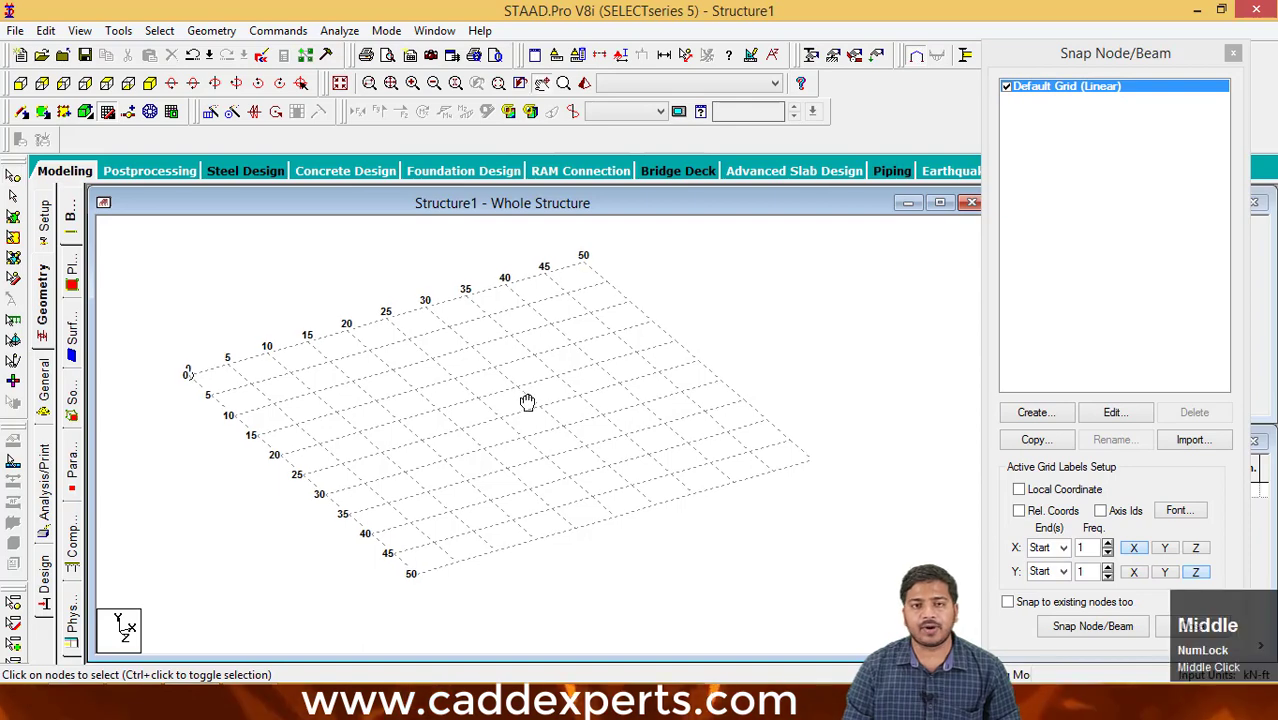
middle_click_drag(525, 399, 525, 402)
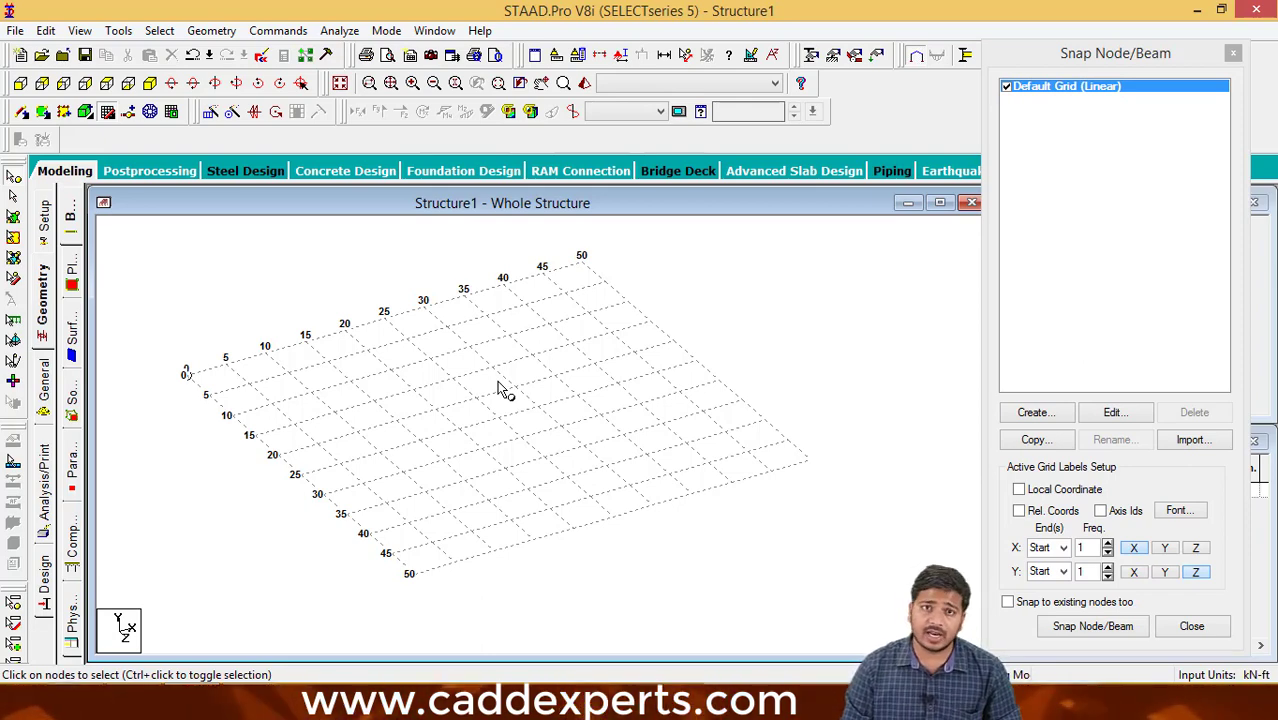
middle_click_drag(531, 402, 537, 408)
left_click(1114, 414)
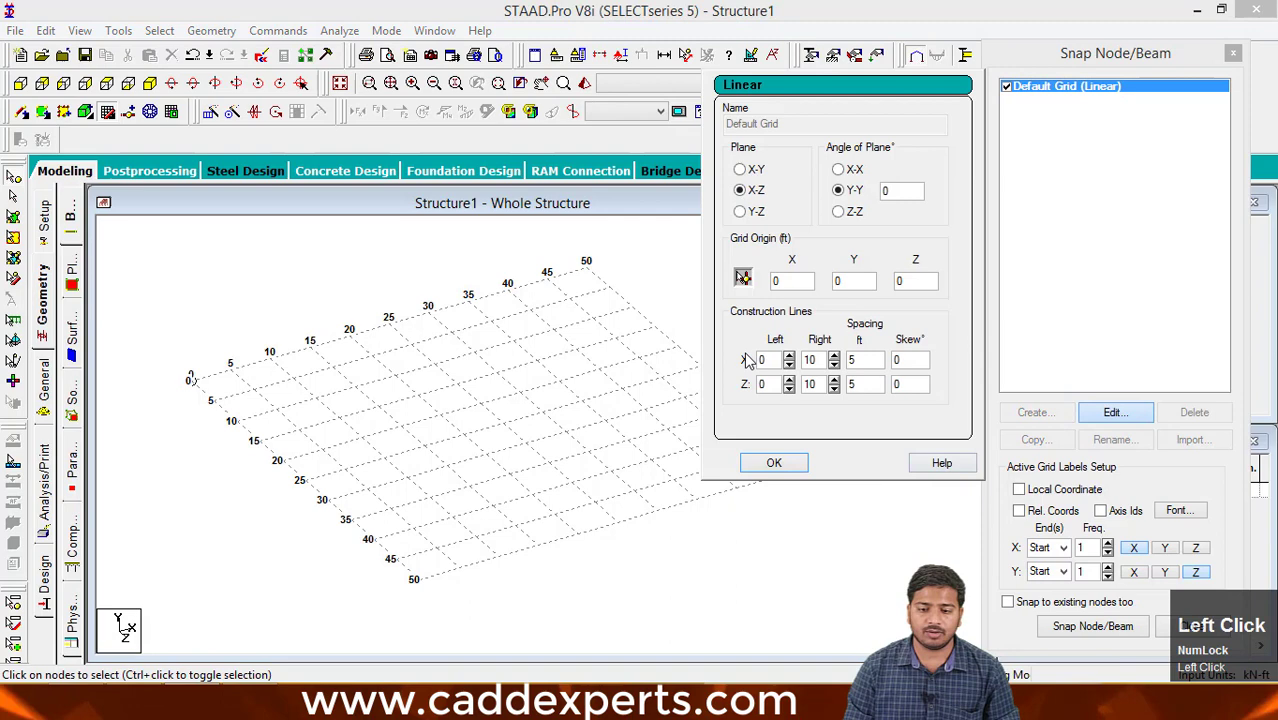
left_click(853, 361)
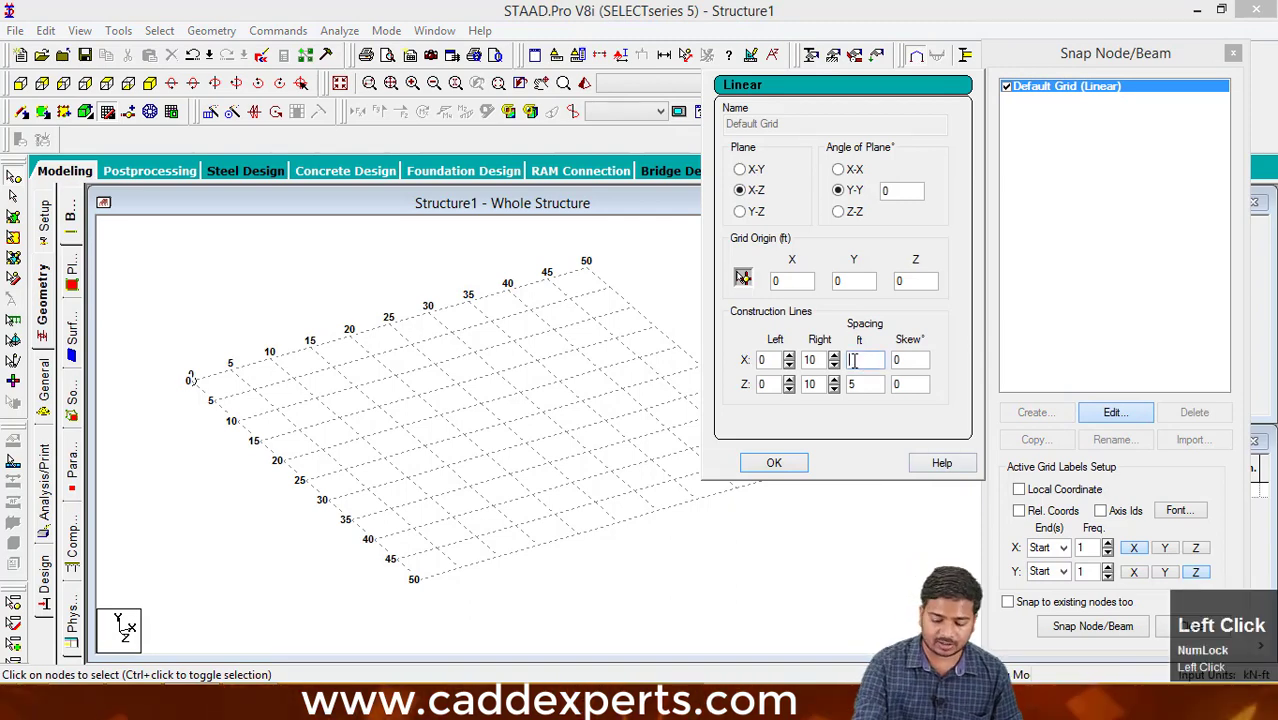
key("BackSpace")
type("10")
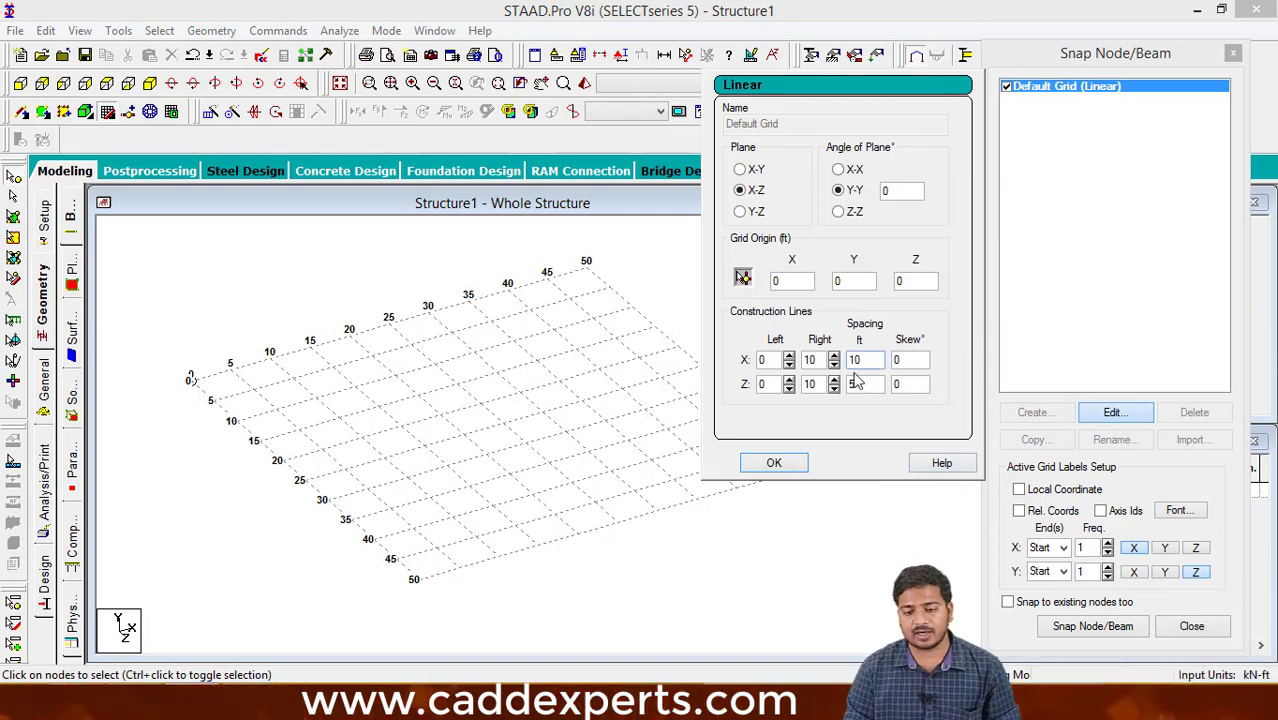
left_click(860, 383)
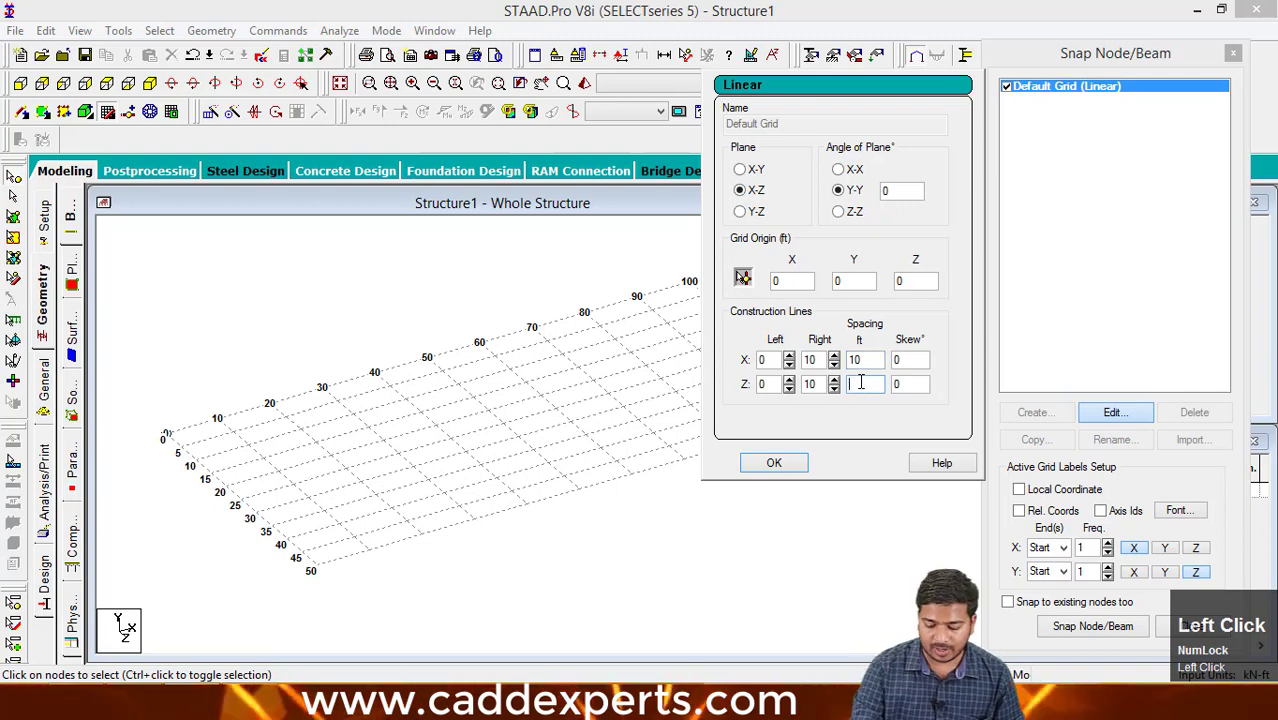
type("20")
key("Return")
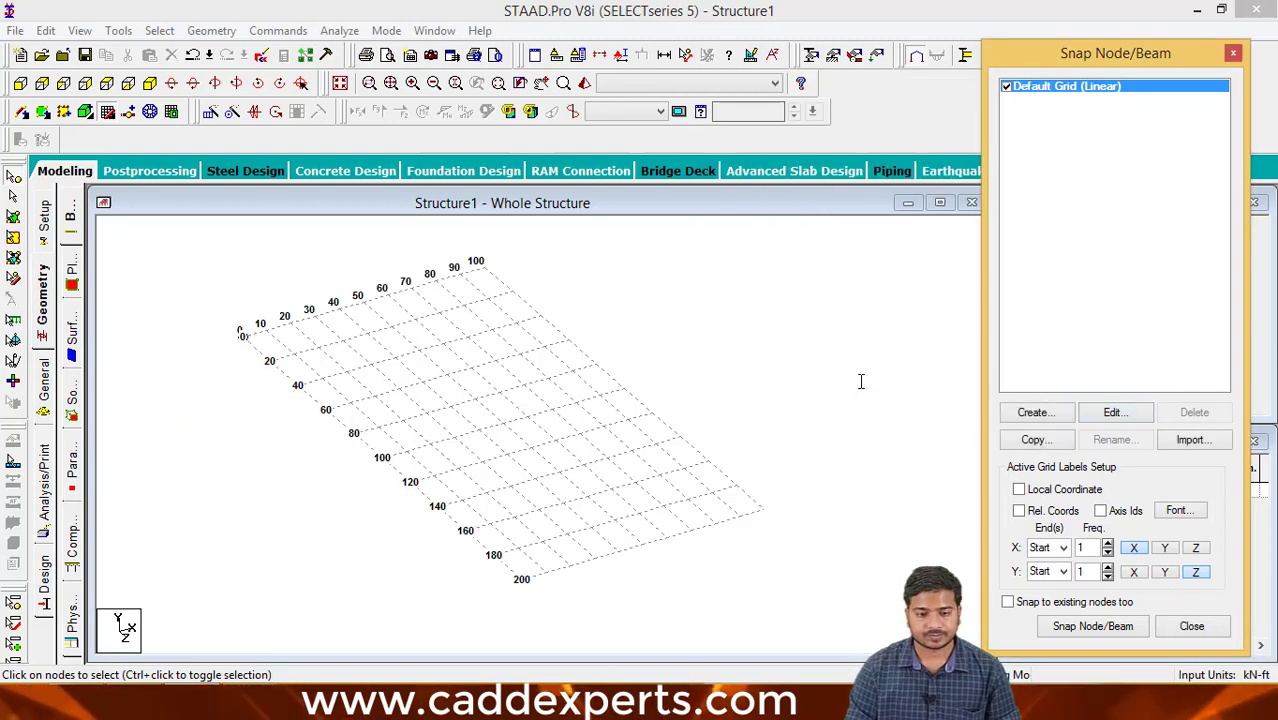
middle_click(643, 389)
scroll(645, 395, "up", 2)
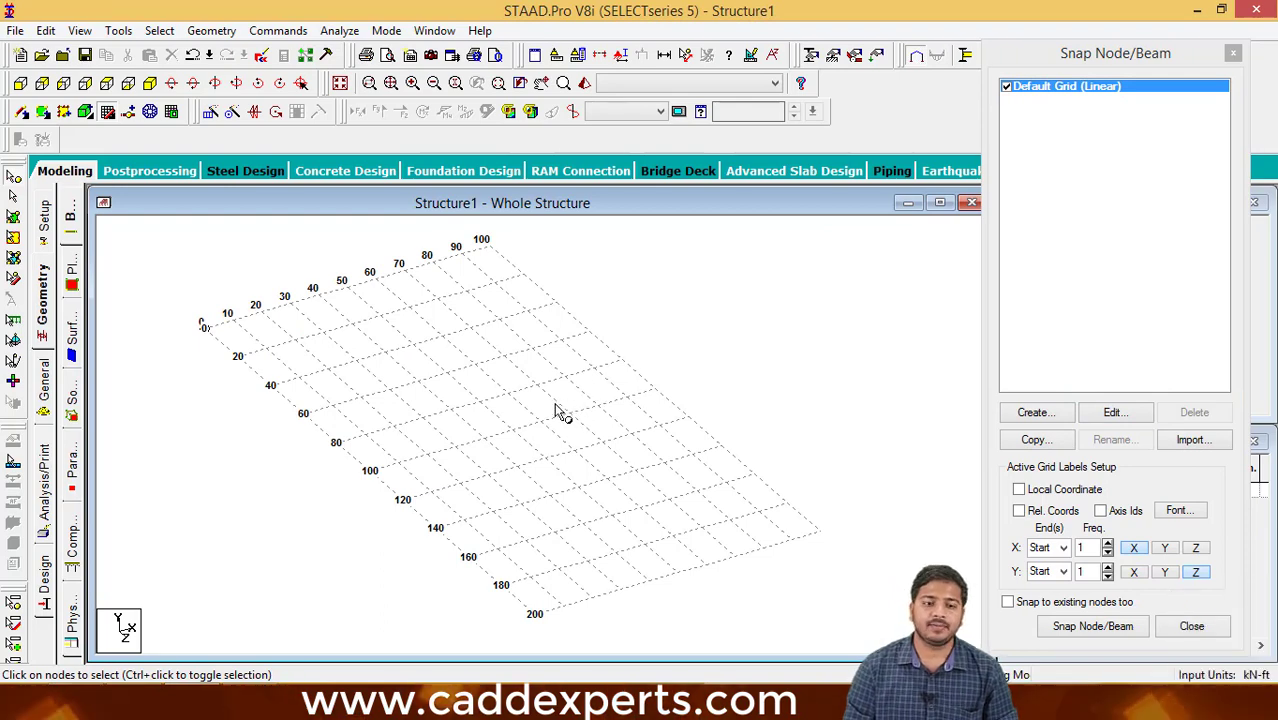
middle_click_drag(558, 412, 556, 430)
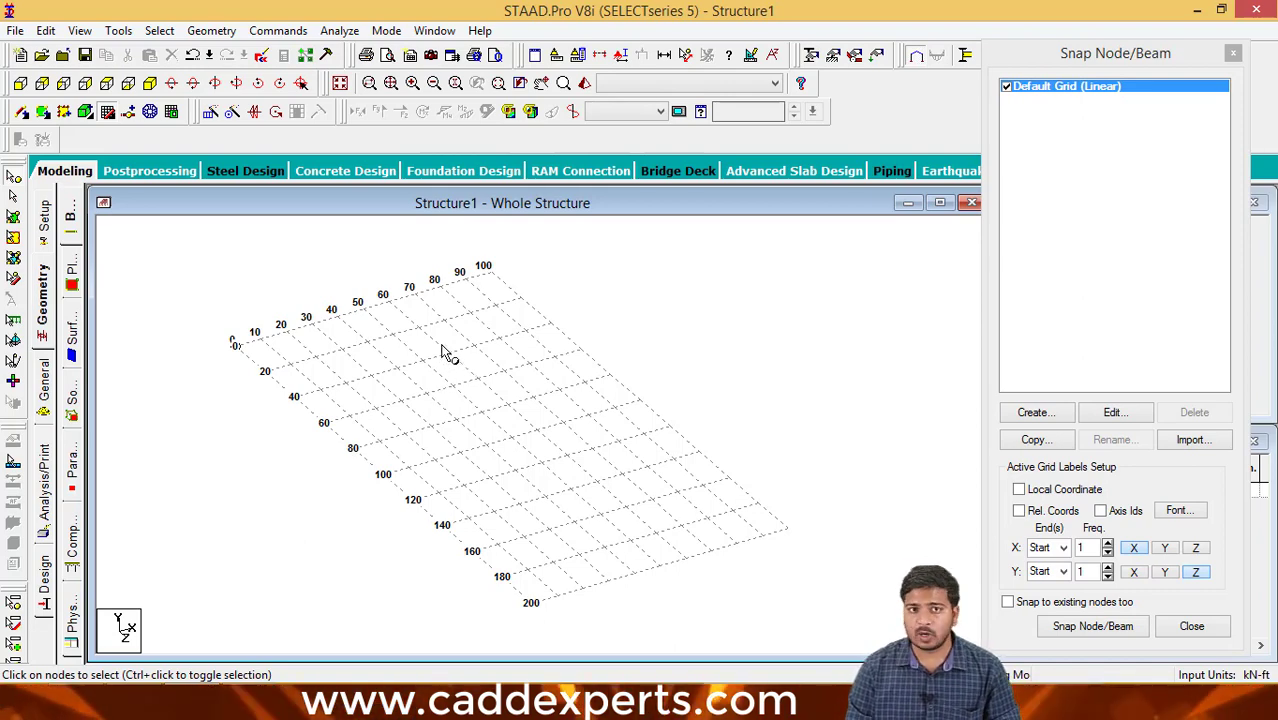
scroll(497, 390, "up", 2)
scroll(488, 381, "up", 1)
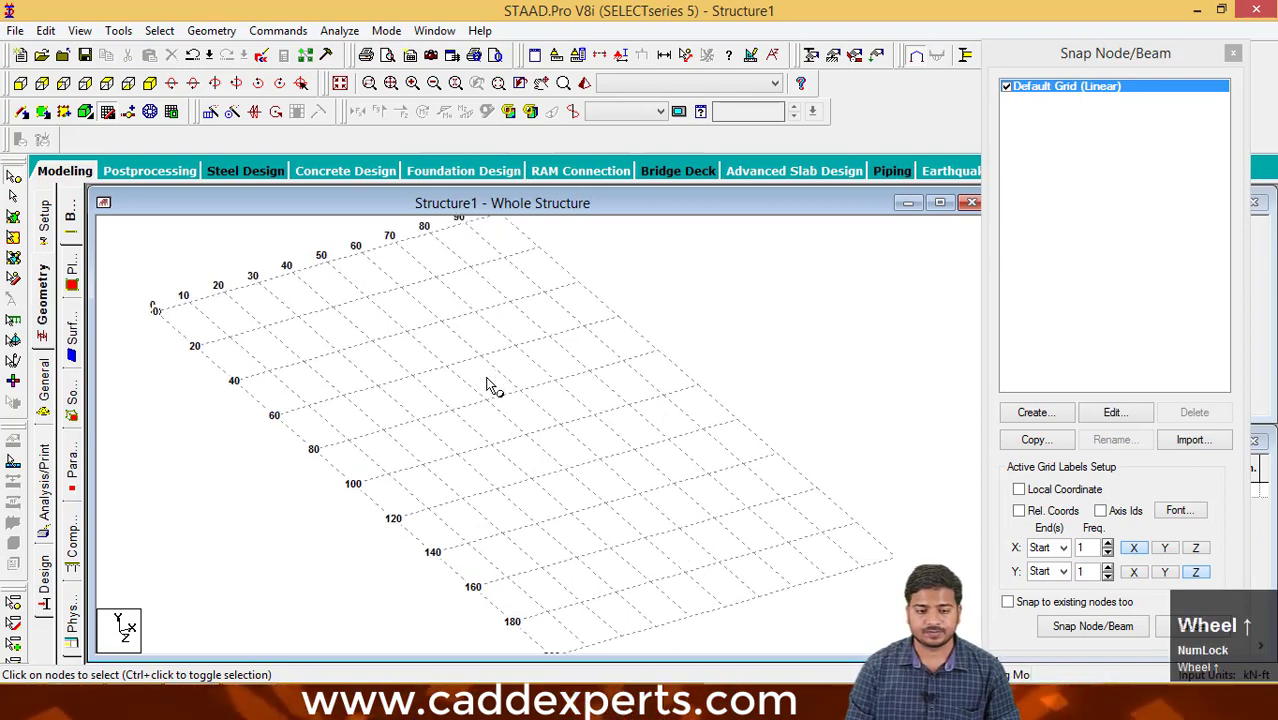
- Open the default grid's settings for editing, with the whole grid in view
scroll(488, 381, "down", 2)
left_click(1113, 412)
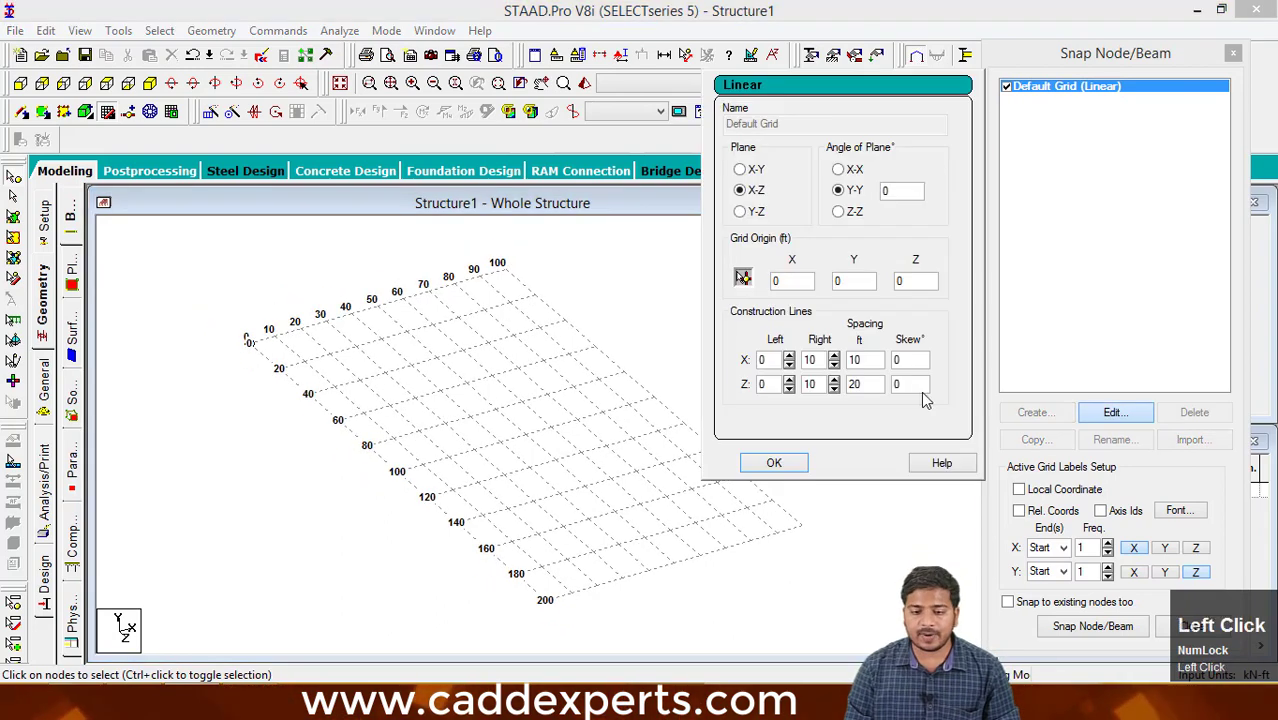
middle_click_drag(559, 422, 502, 443)
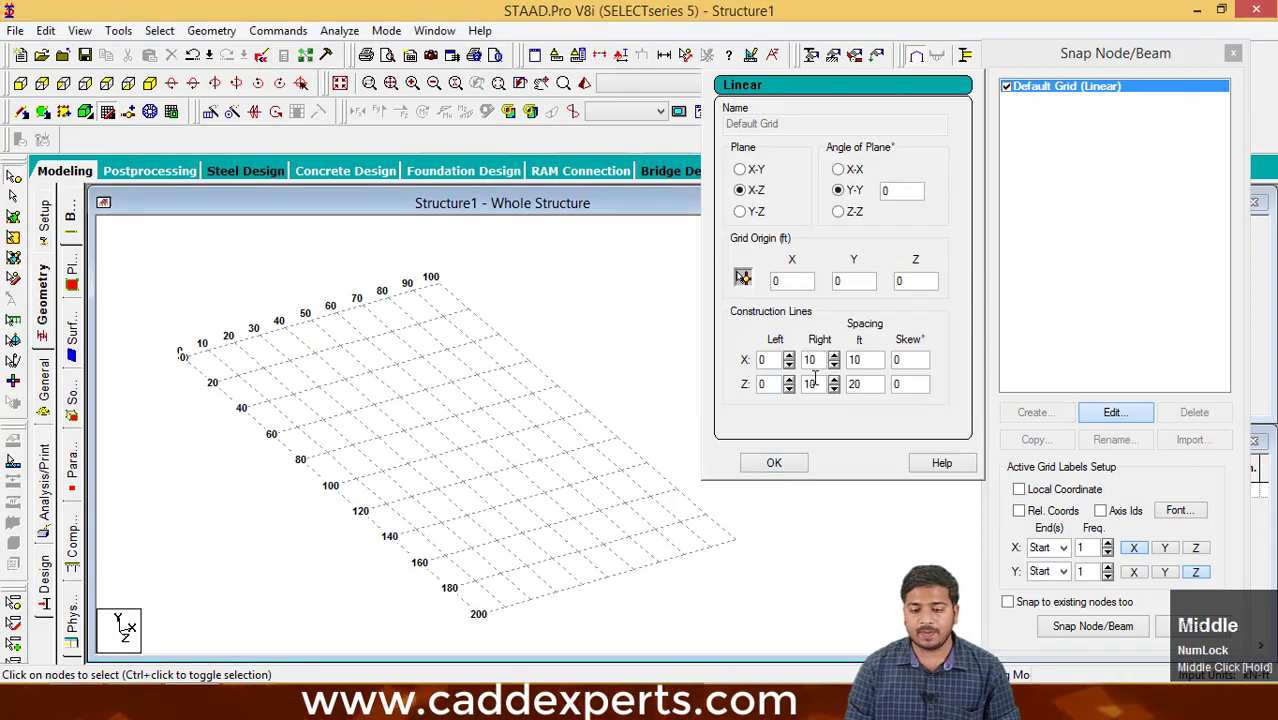
left_click(866, 362)
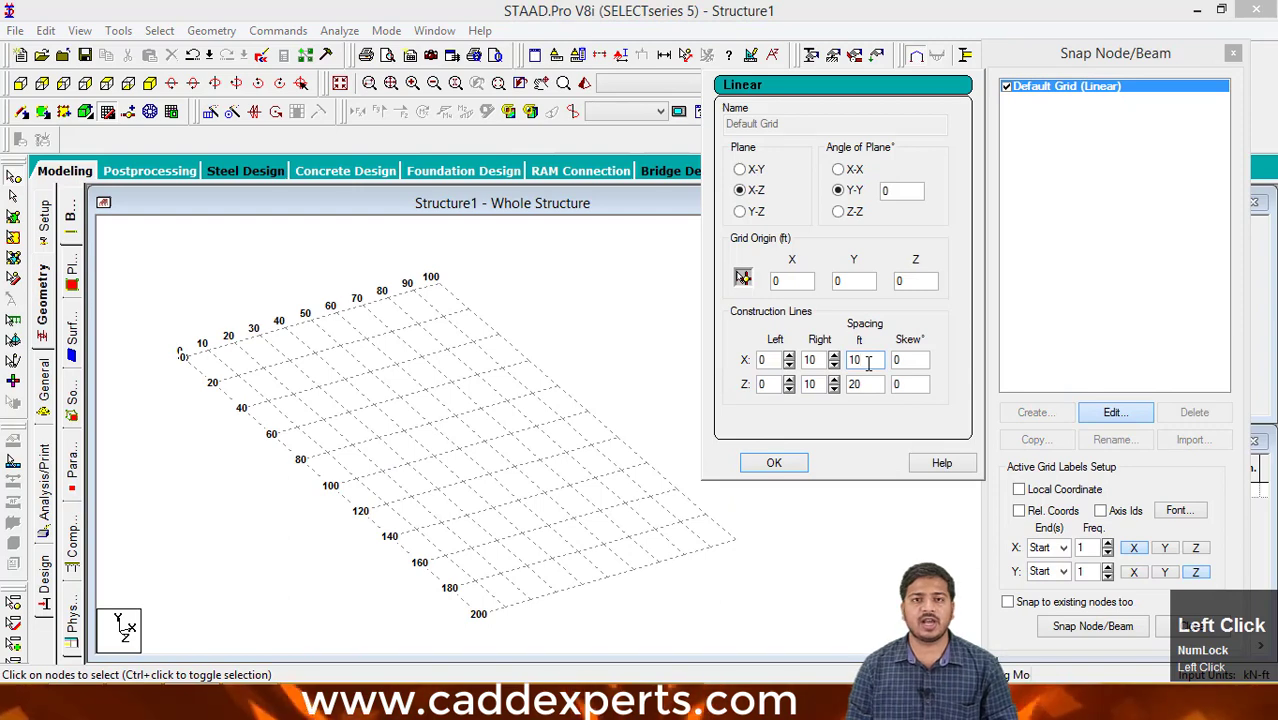
left_click(866, 385)
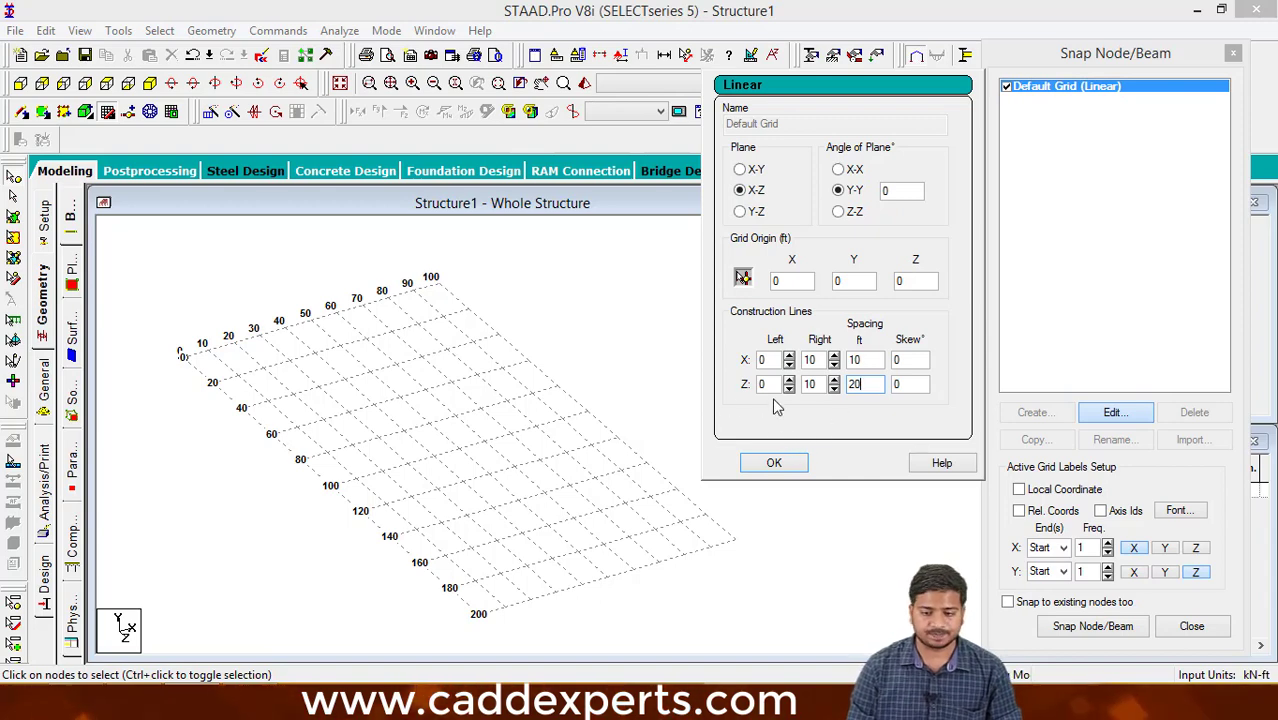
- Increase the number of X construction lines on the grid's right side to 19
left_click(834, 356)
left_click(834, 356)
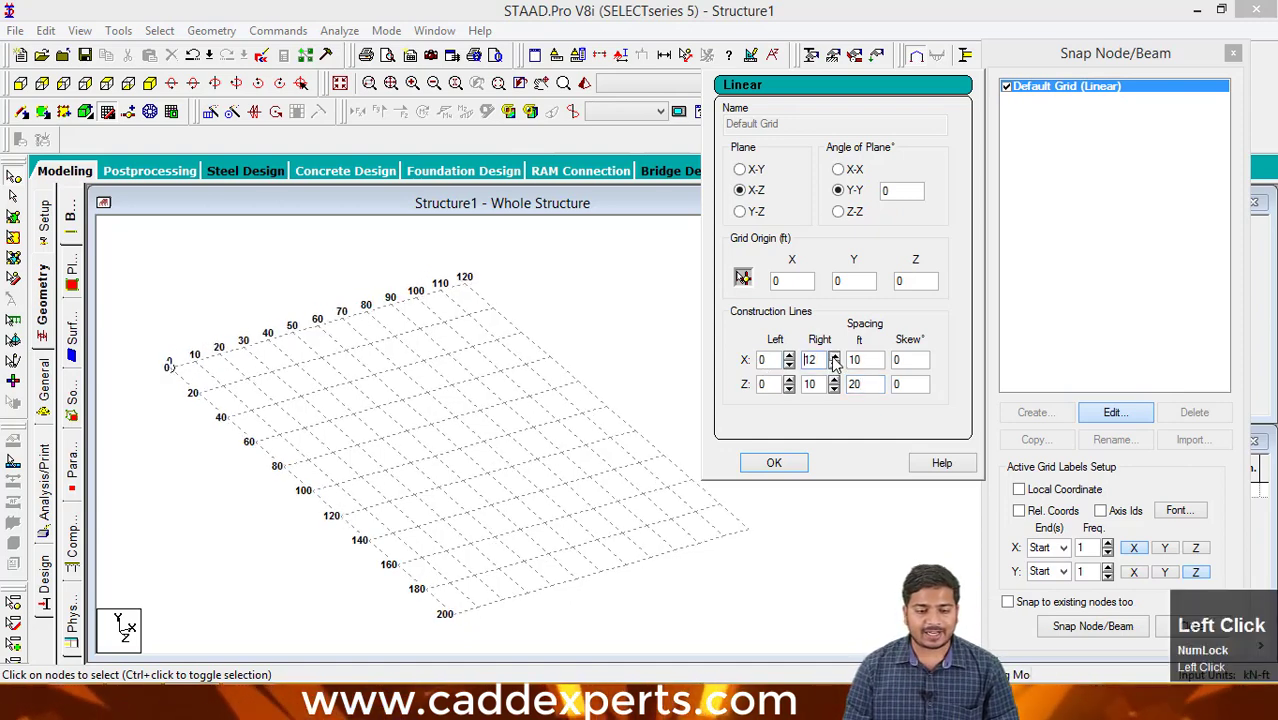
left_click(834, 356)
left_click(834, 356)
left_click(834, 356)
left_click(834, 356)
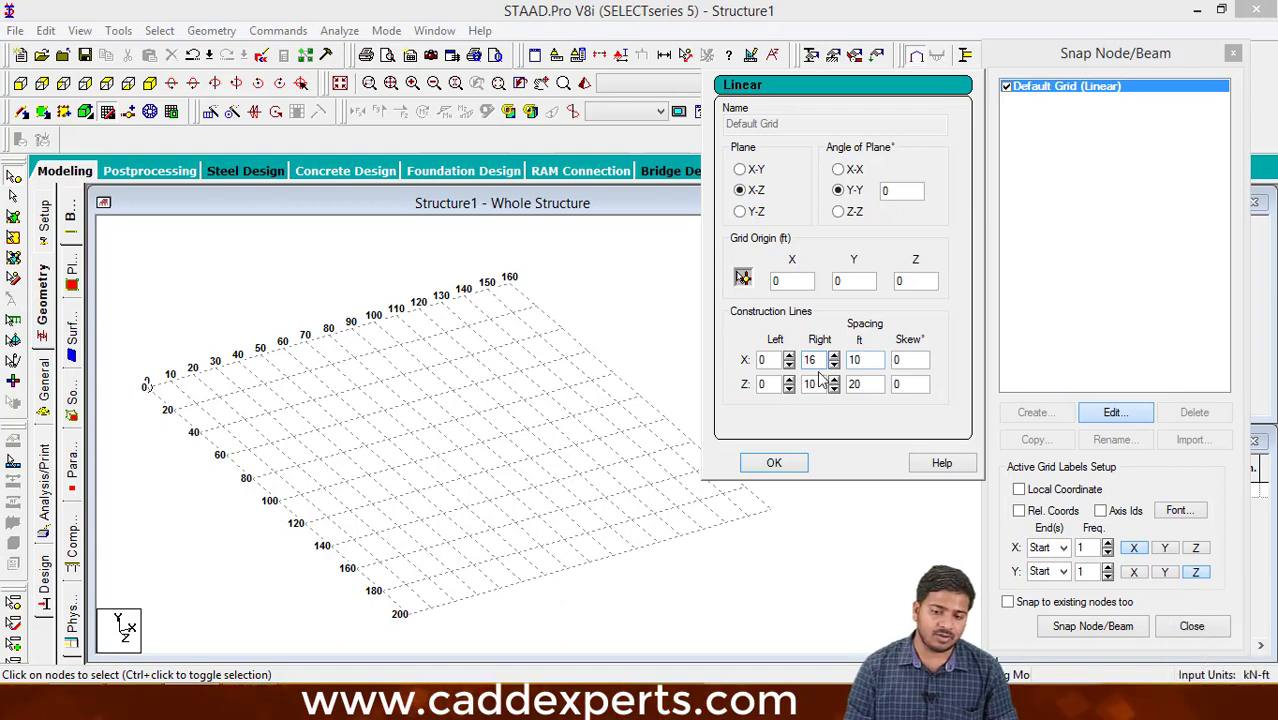
left_click(834, 356)
left_click(834, 356)
left_click(834, 356)
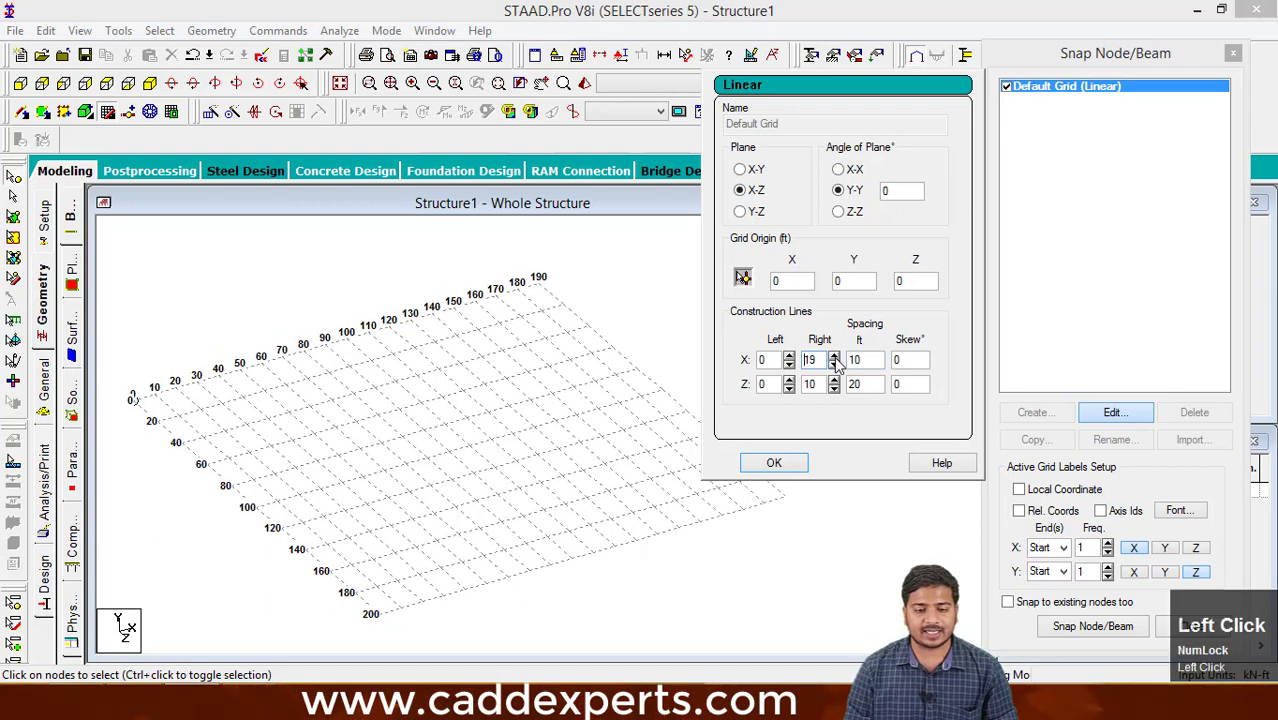
left_click(834, 356)
- Reduce the number of right-side X construction lines to 11
left_click(834, 365)
left_click(834, 365)
left_click(834, 365)
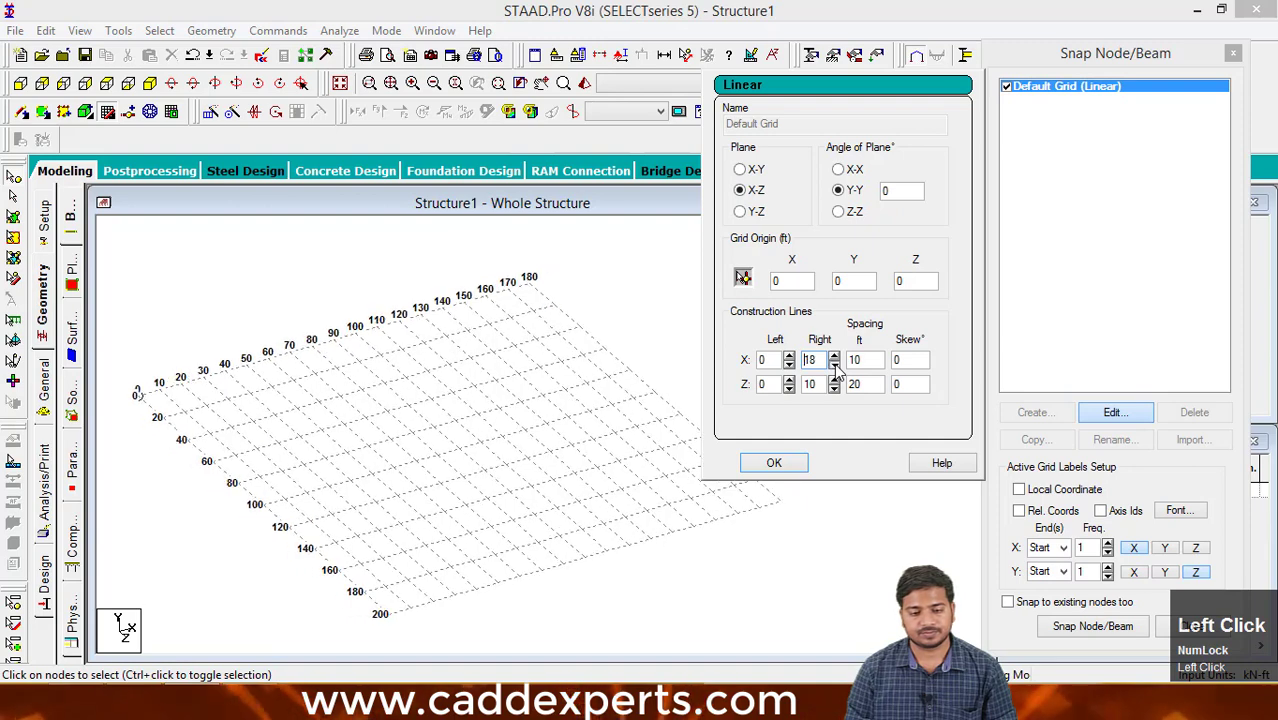
left_click(834, 365)
left_click(834, 365)
left_click(834, 365)
left_click(834, 366)
left_click(834, 366)
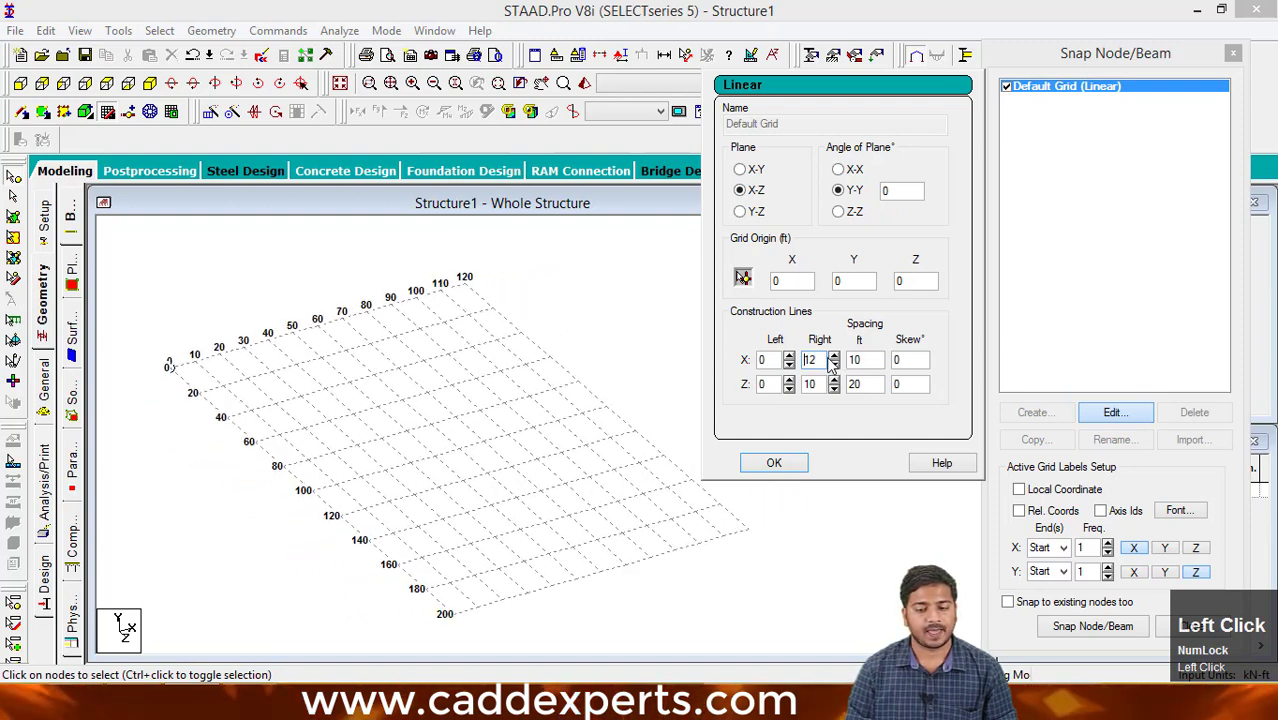
left_click(834, 366)
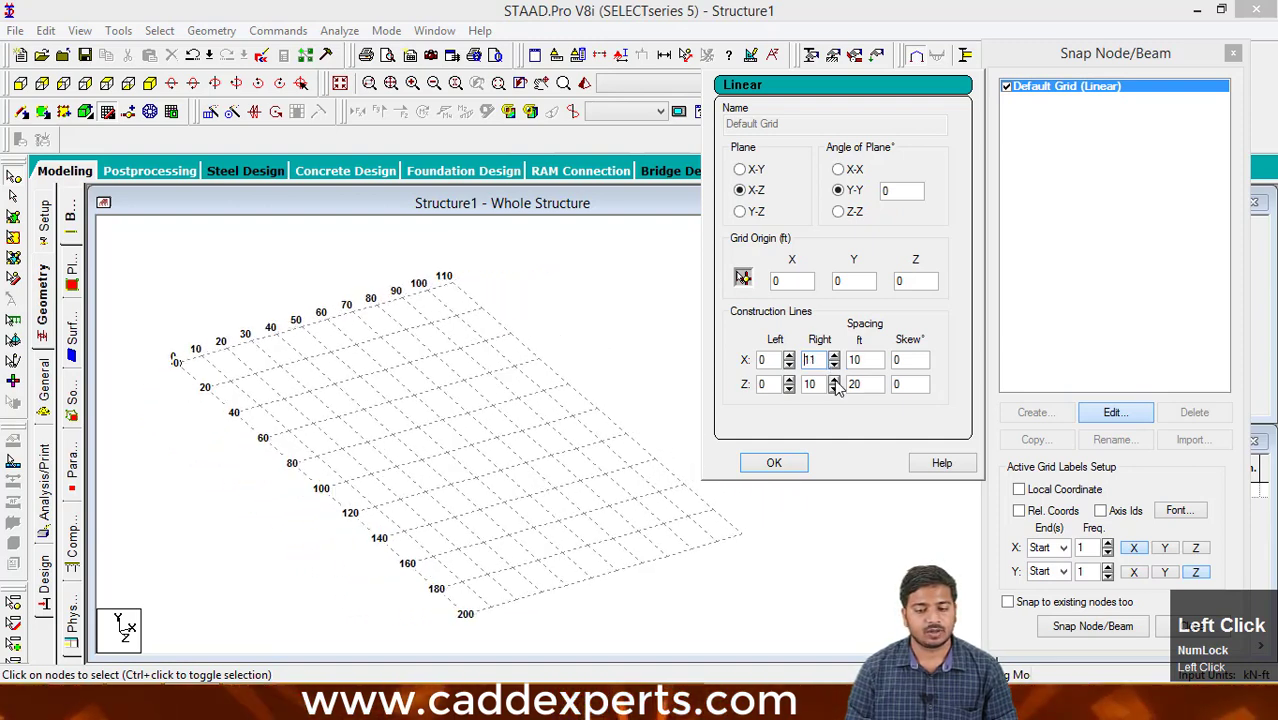
- Increase the number of right-side Z construction lines to 16
left_click(834, 381)
left_click(834, 381)
left_click(834, 381)
left_click(834, 381)
left_click(834, 381)
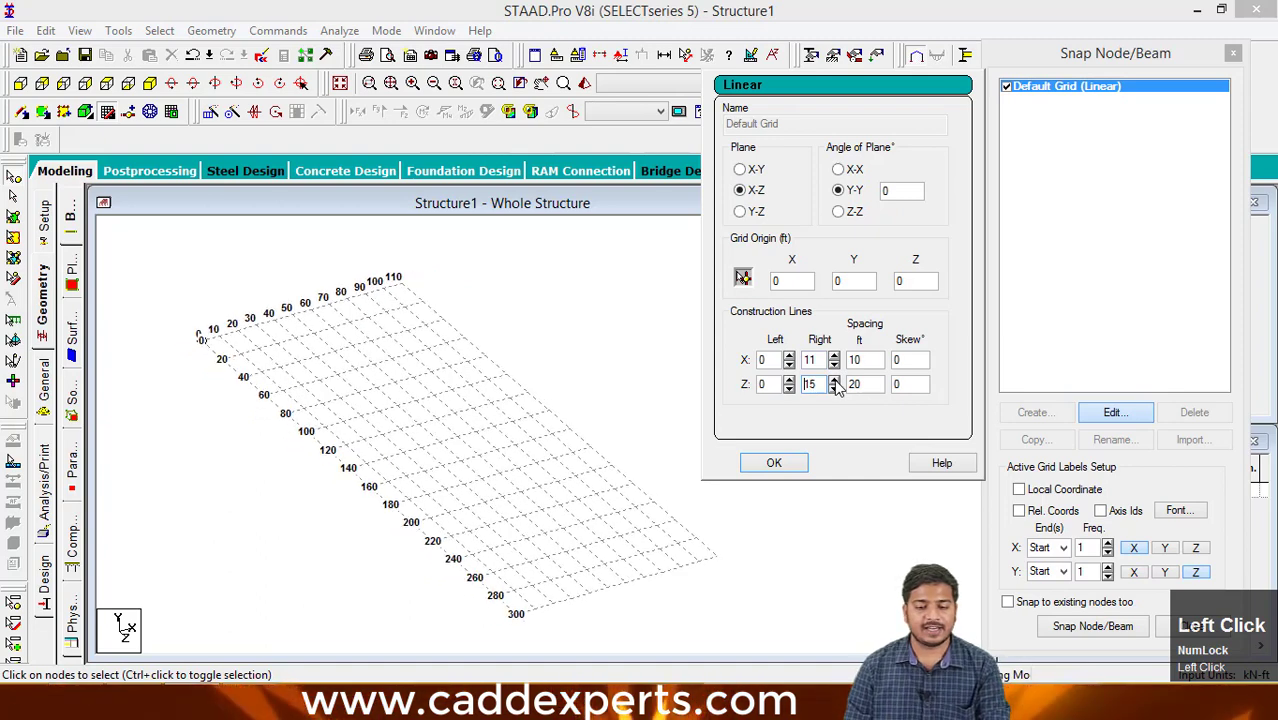
left_click(834, 381)
left_click(834, 381)
- Set the right-side construction line counts to 8 in Z and 12 in X
left_click(835, 390)
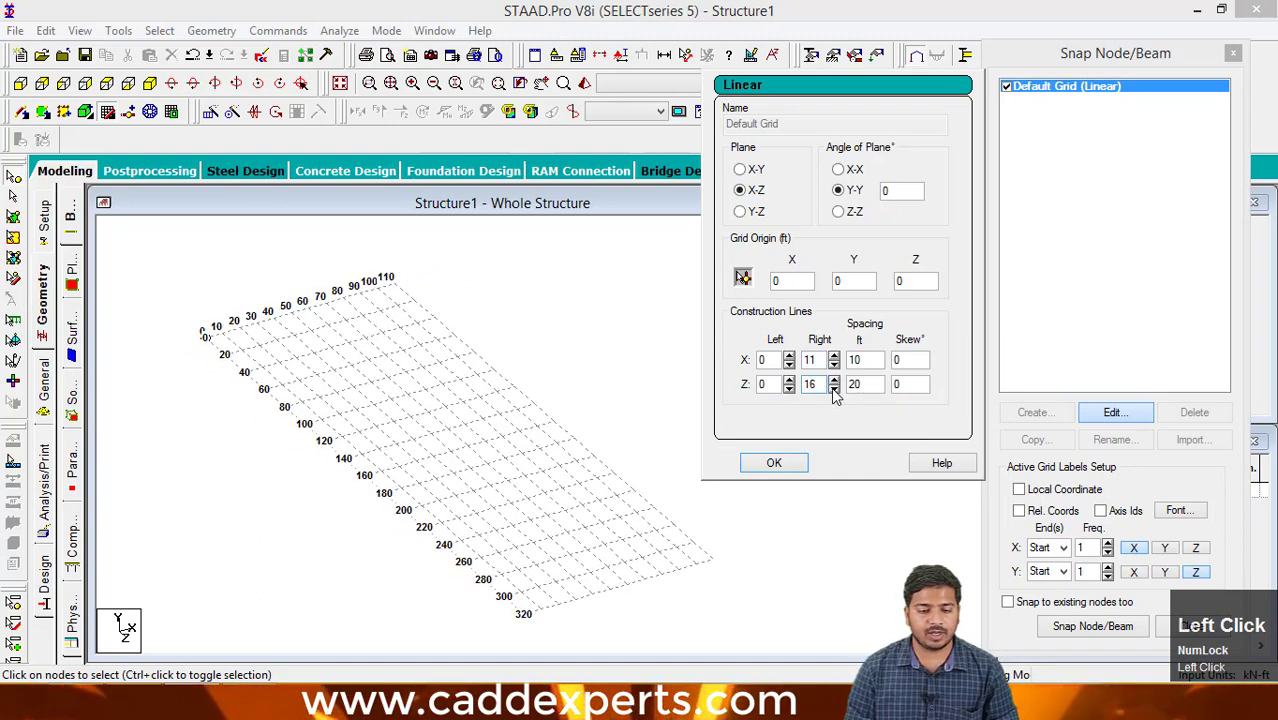
left_click(835, 390)
left_click(835, 390)
left_click(835, 391)
left_click(835, 391)
left_click(835, 391)
left_click(835, 391)
left_click(835, 391)
left_click(835, 391)
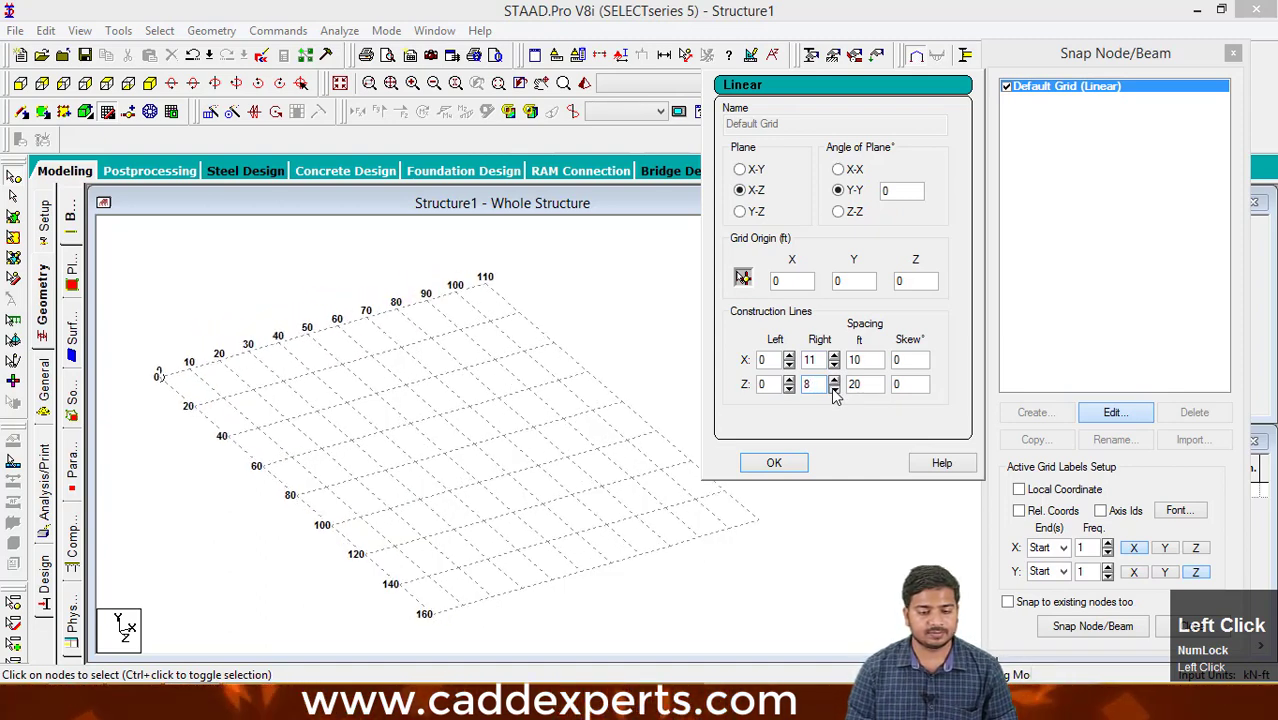
left_click(835, 391)
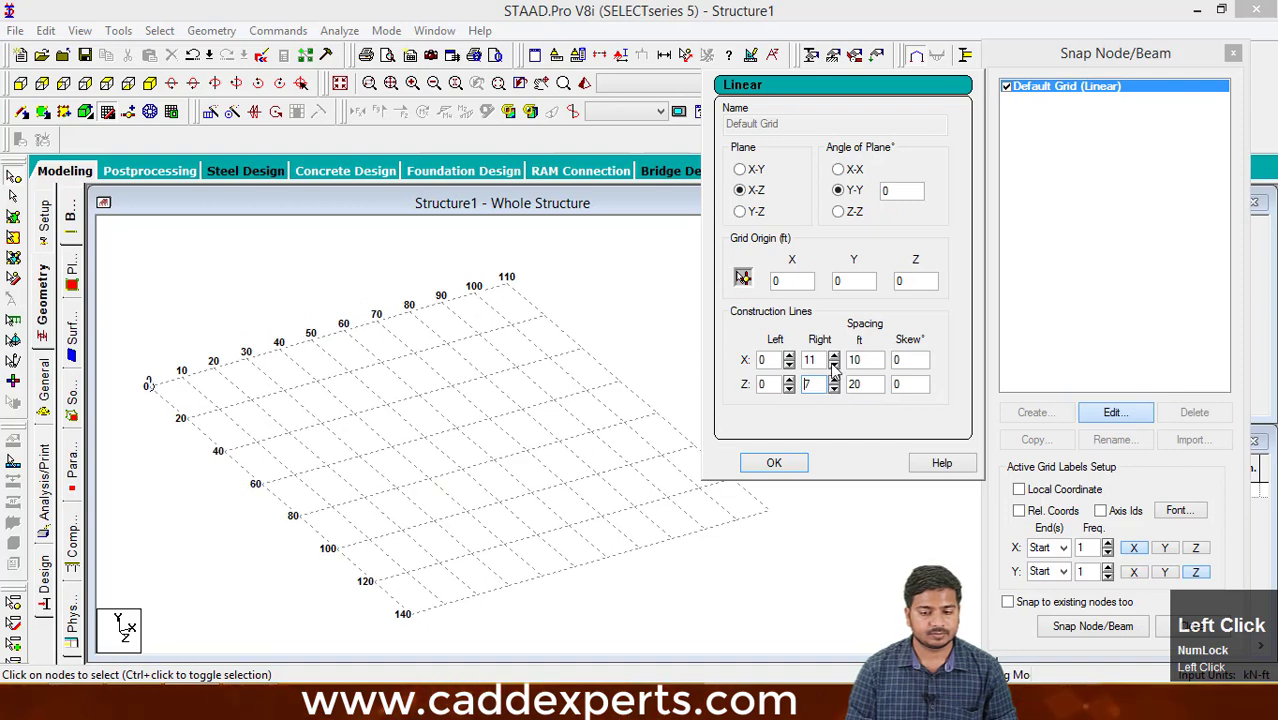
left_click(834, 379)
left_click(834, 355)
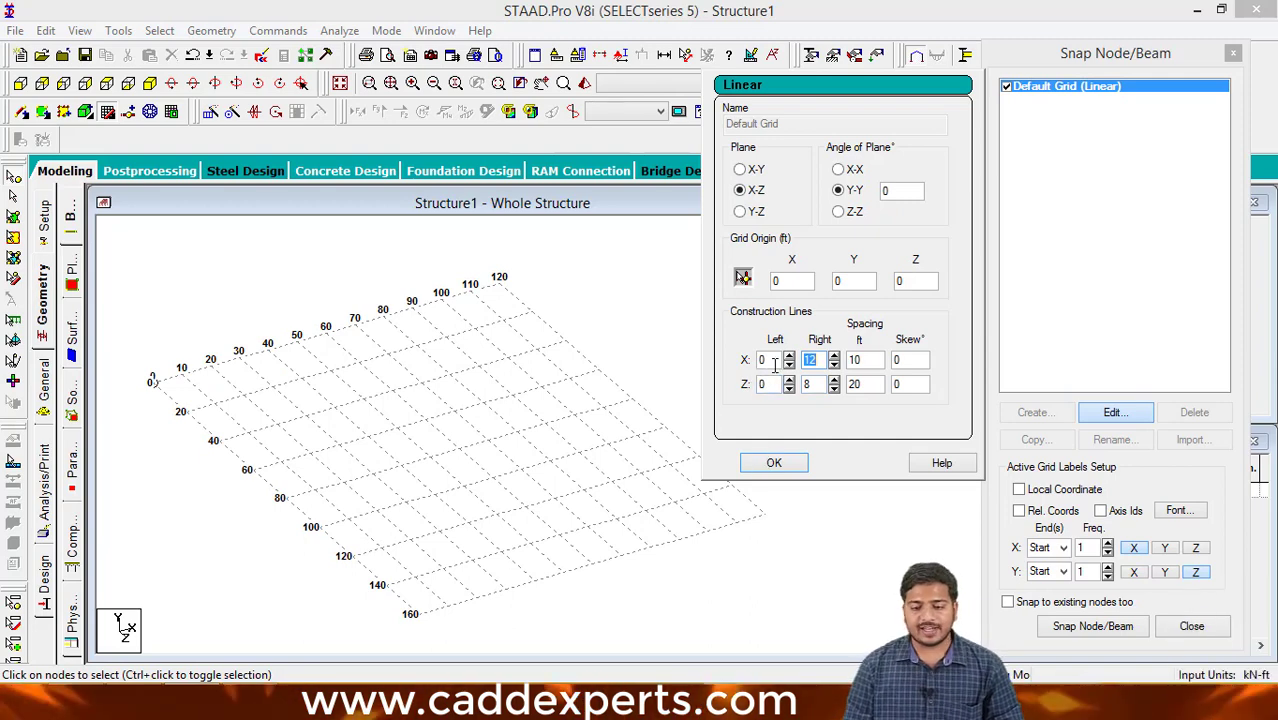
- Try extending the grid with 6 left-side X construction lines, then return that count to 0
left_click(789, 356)
left_click(789, 356)
left_click(789, 356)
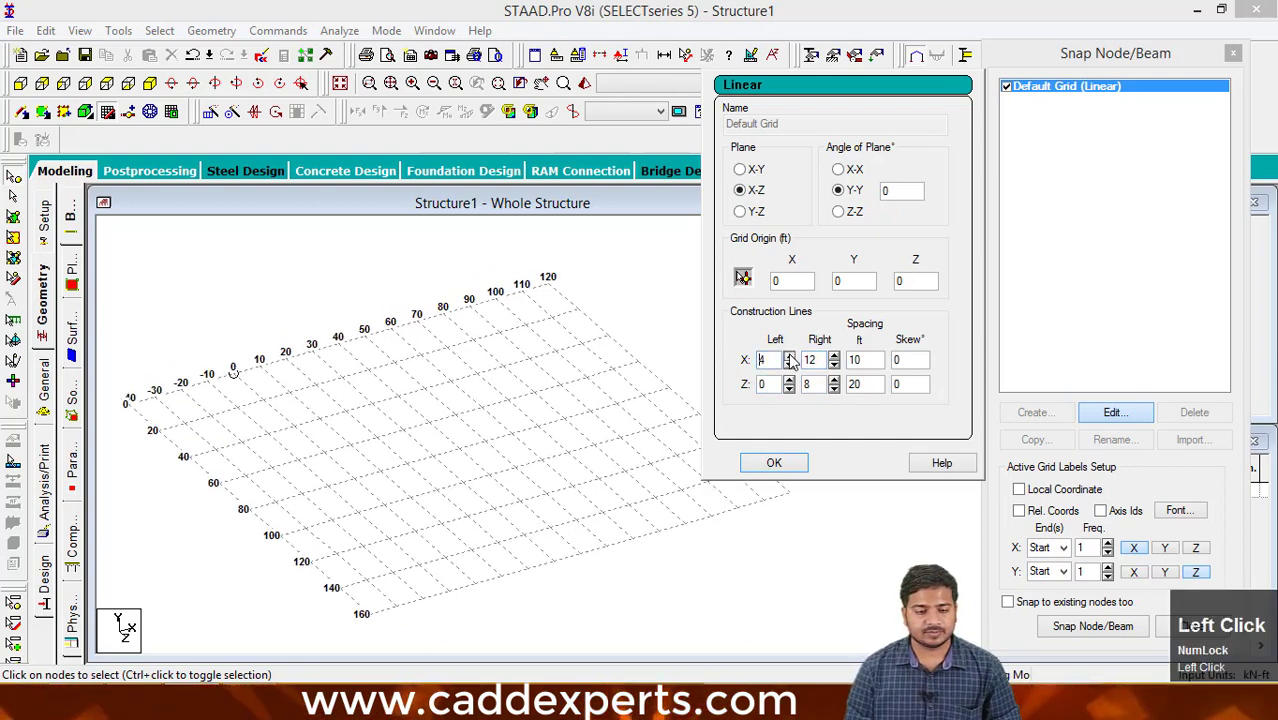
left_click(789, 356)
left_click(789, 365)
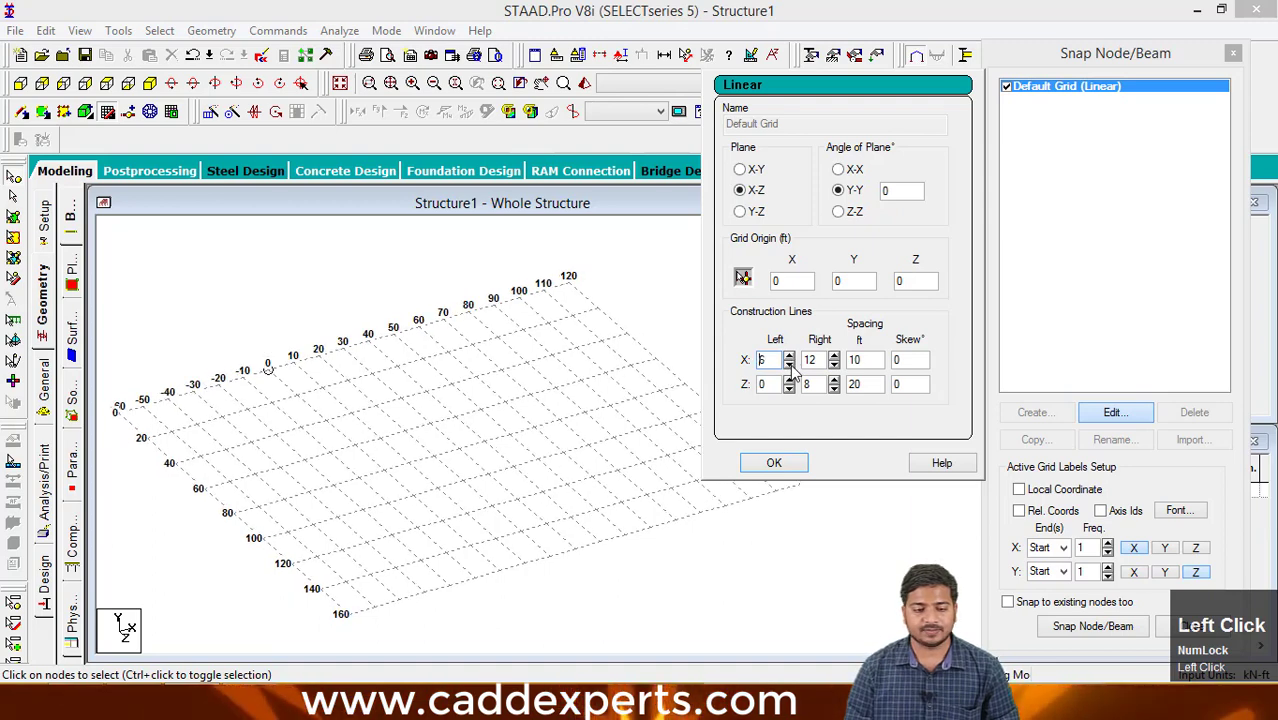
left_click(789, 365)
left_click(789, 366)
left_click(789, 366)
left_click(789, 366)
left_click(789, 366)
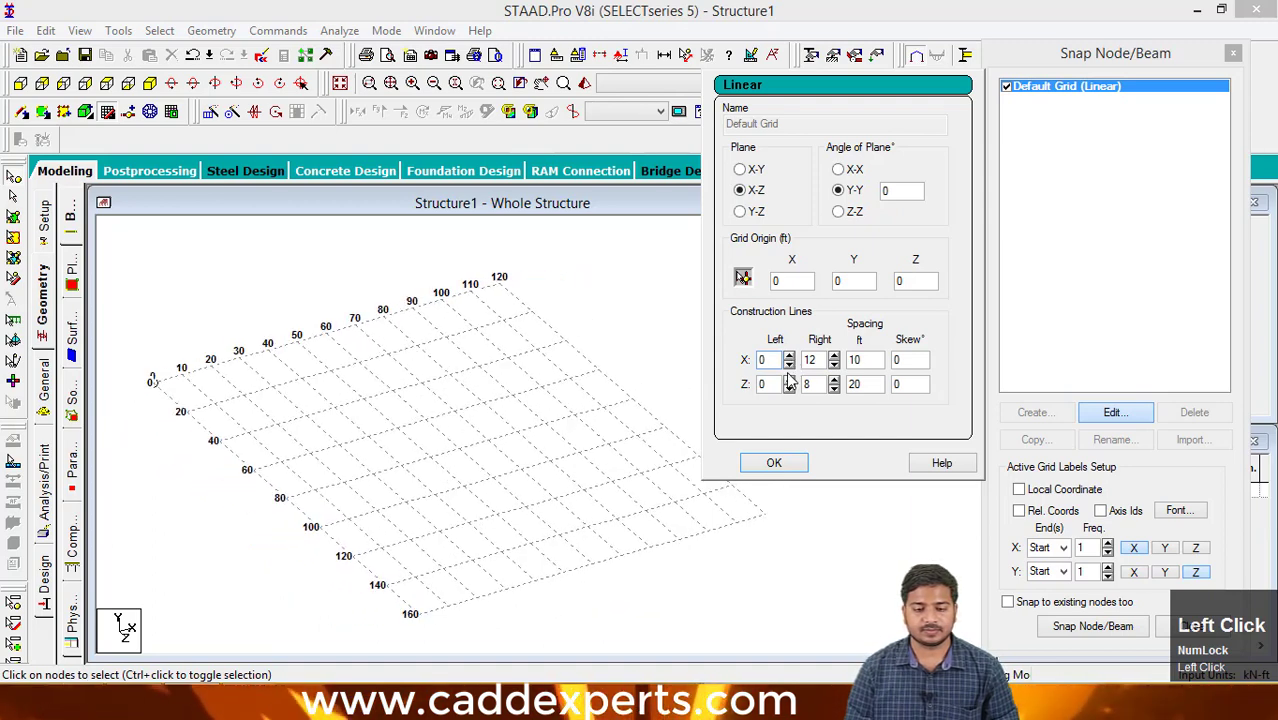
- Try extending the grid with 6 left-side Z construction lines, then return that count to 0
left_click(789, 380)
left_click(789, 380)
left_click(789, 380)
left_click(789, 380)
left_click(789, 380)
left_click(789, 380)
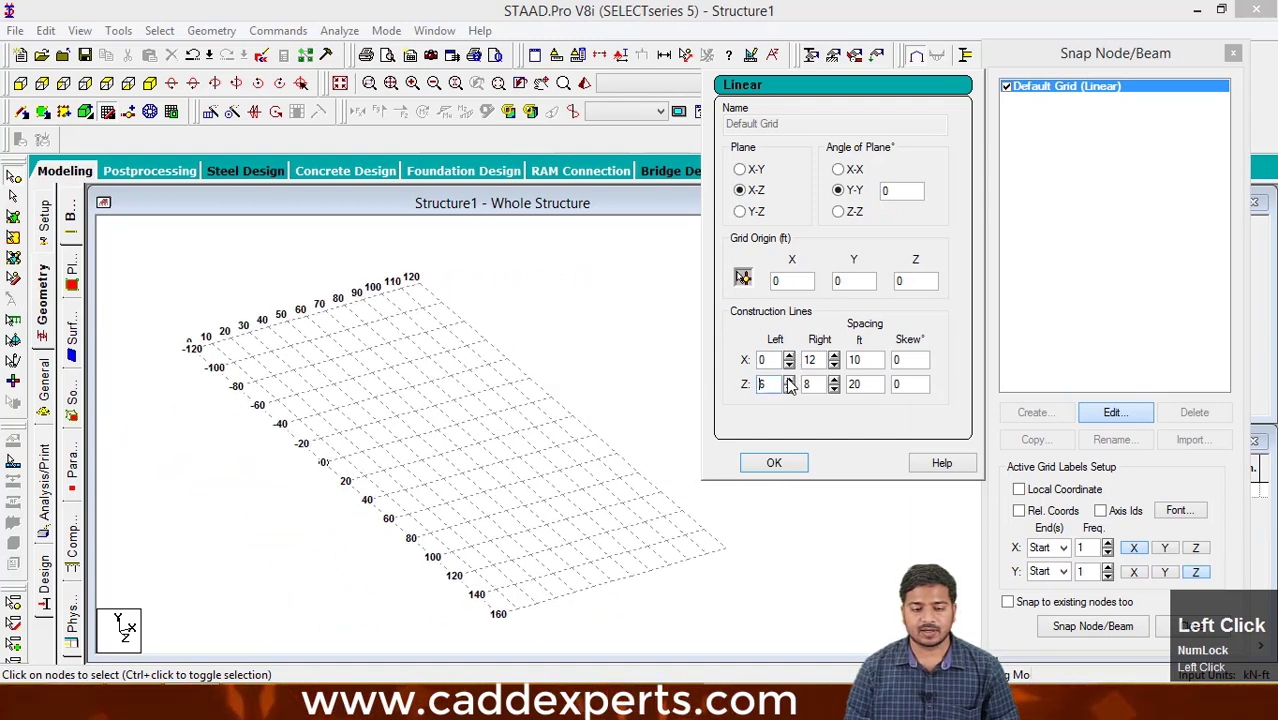
left_click(789, 380)
left_click(789, 389)
left_click(789, 389)
left_click(789, 389)
left_click(789, 389)
left_click(789, 389)
left_click(789, 389)
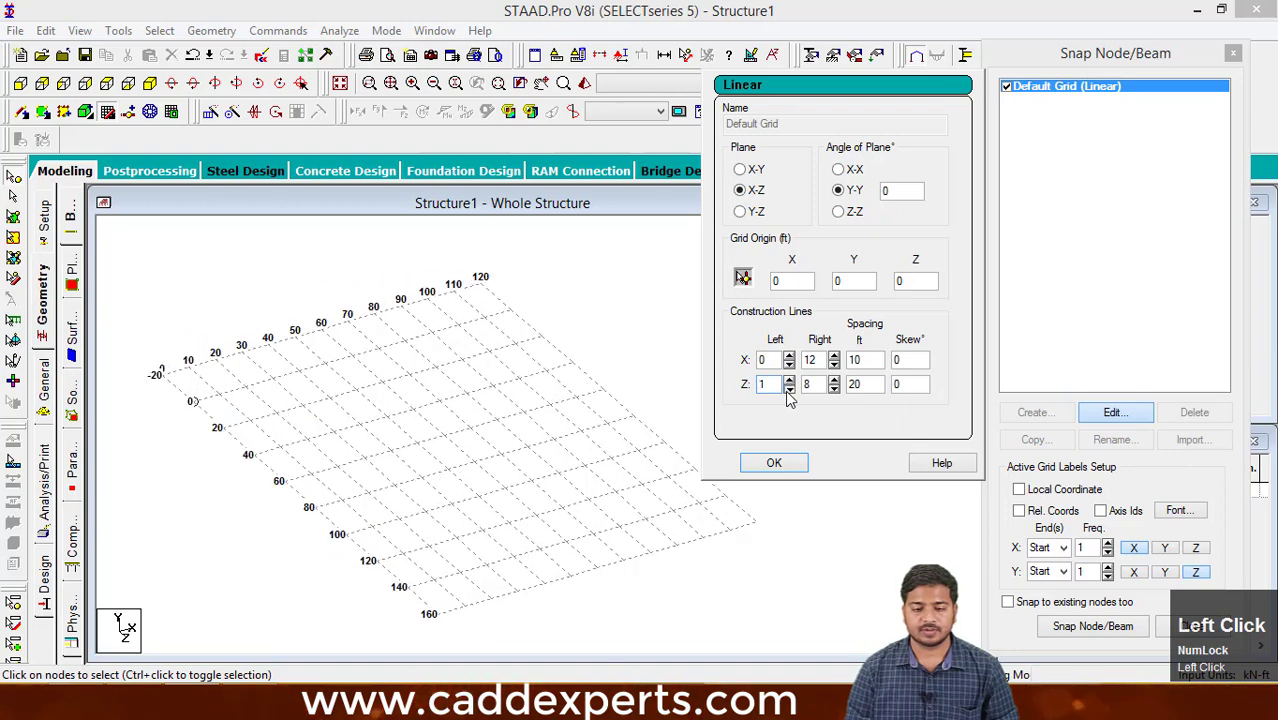
left_click(789, 389)
- Examine the extent and axis labels of the resized X-Z grid
middle_click_drag(560, 450, 572, 456)
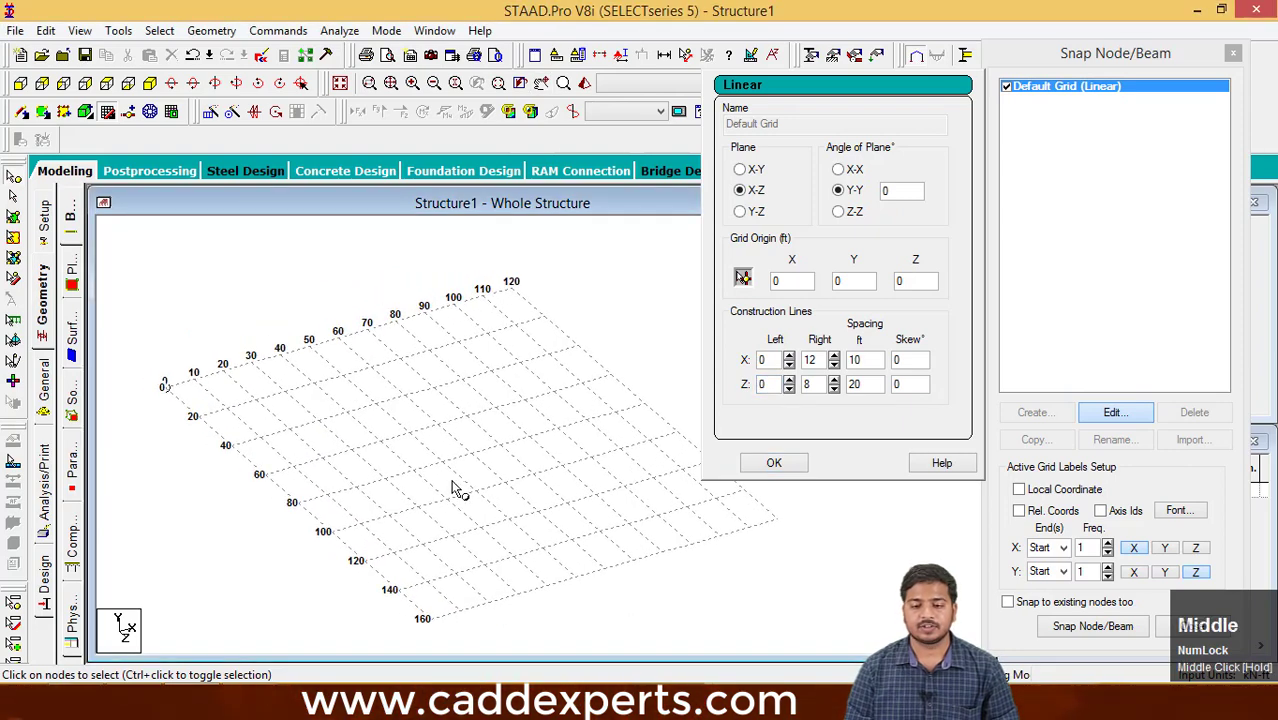
middle_click_drag(452, 482, 468, 470)
scroll(438, 467, "down", 2)
scroll(453, 449, "up", 3)
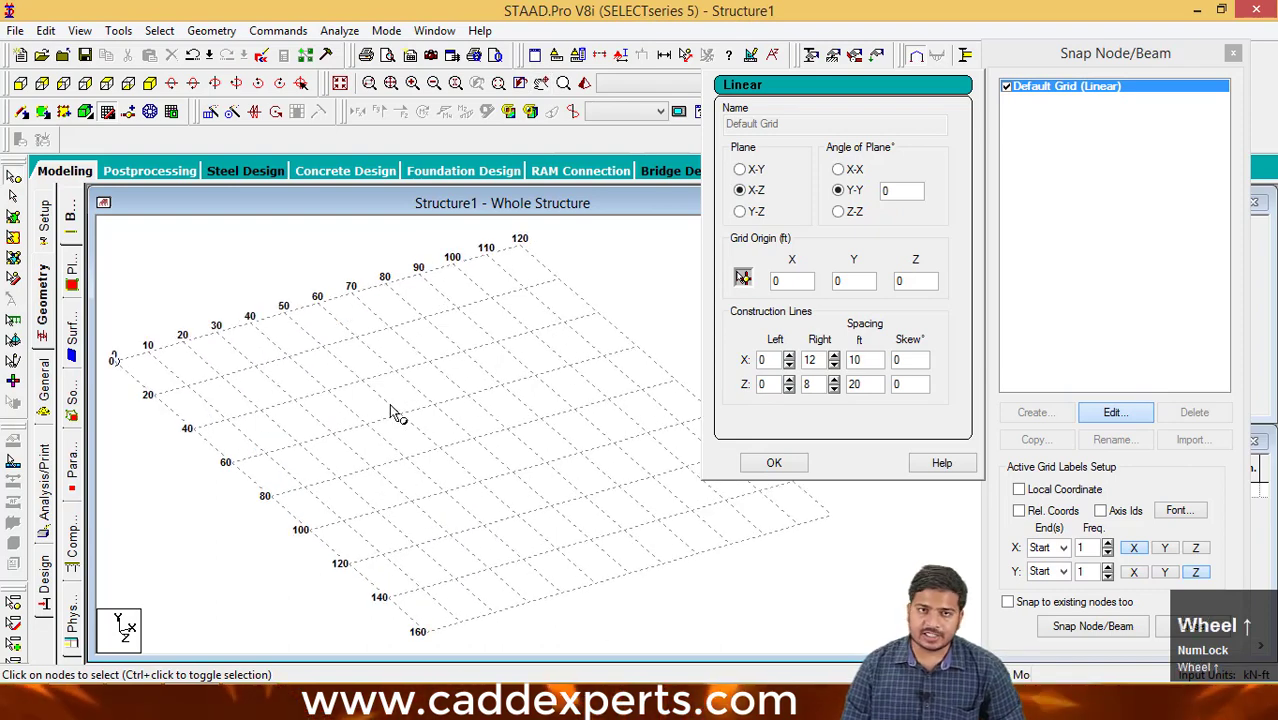
middle_click_drag(403, 419, 411, 432)
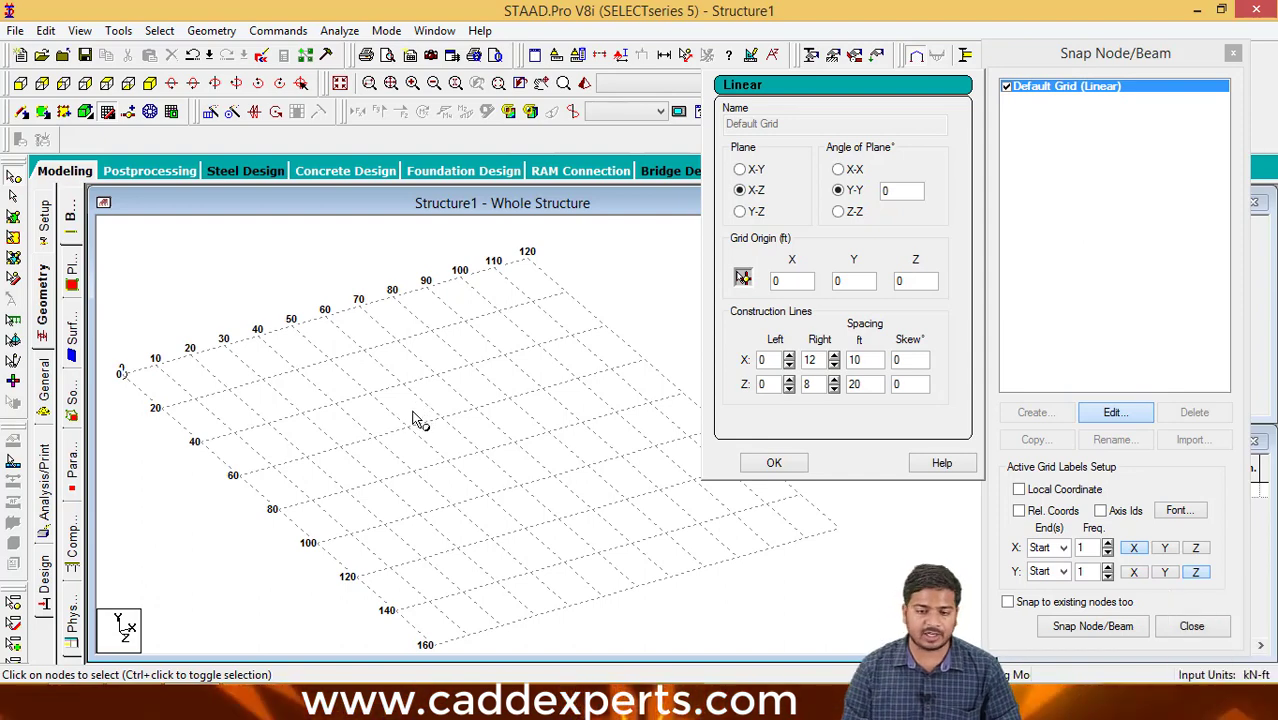
left_click(695, 393)
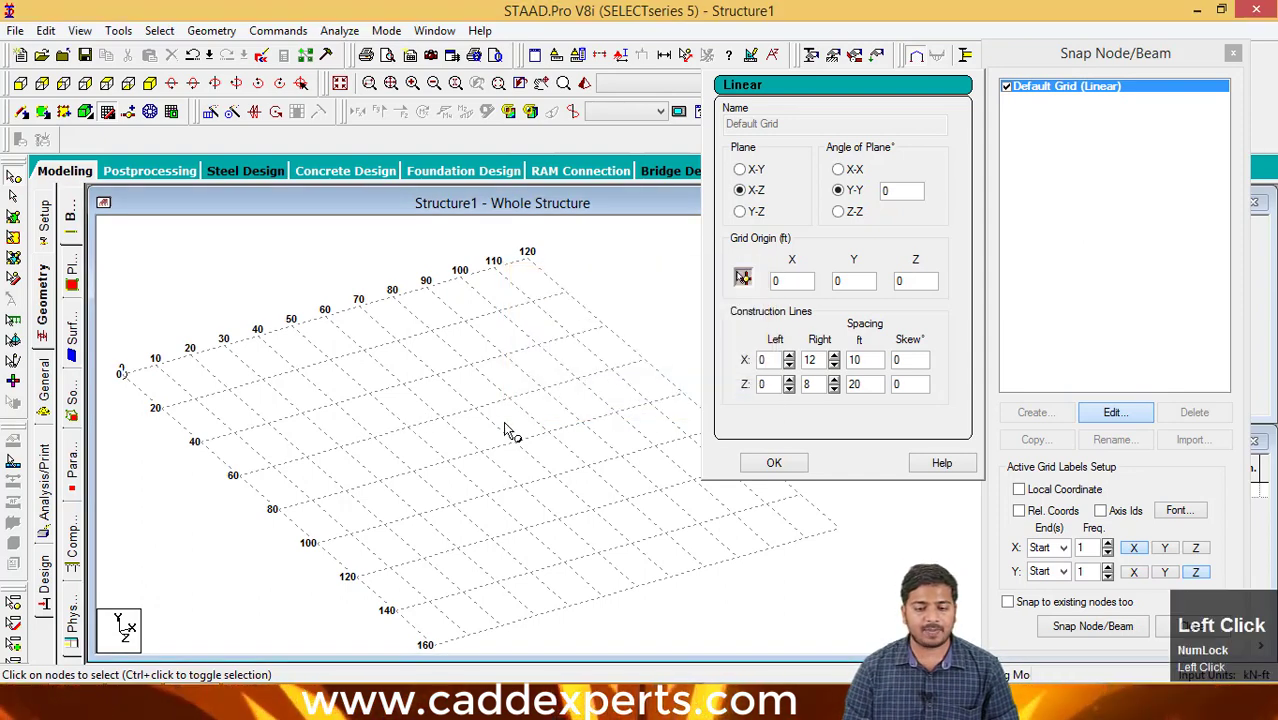
middle_click_drag(508, 434, 455, 415)
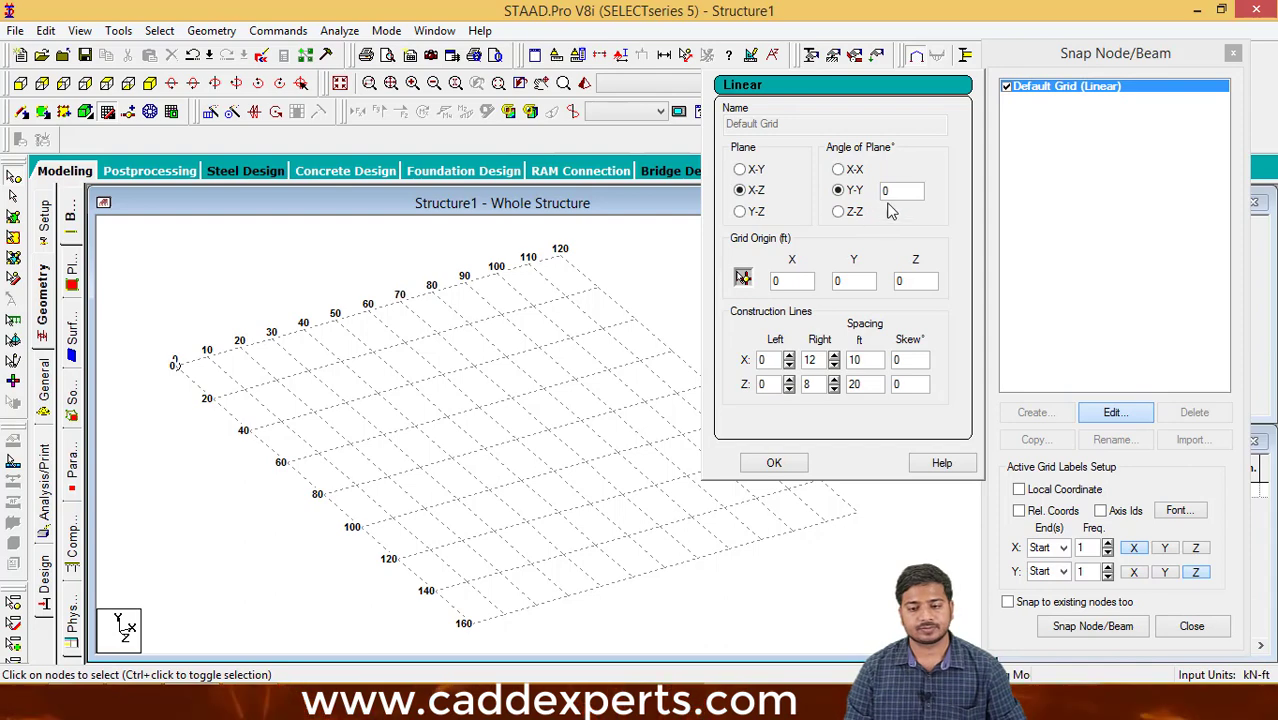
- Try the X-X, Y-Y and Z-Z axis options for the angle of plane, ending on Y-Y
left_click(855, 172)
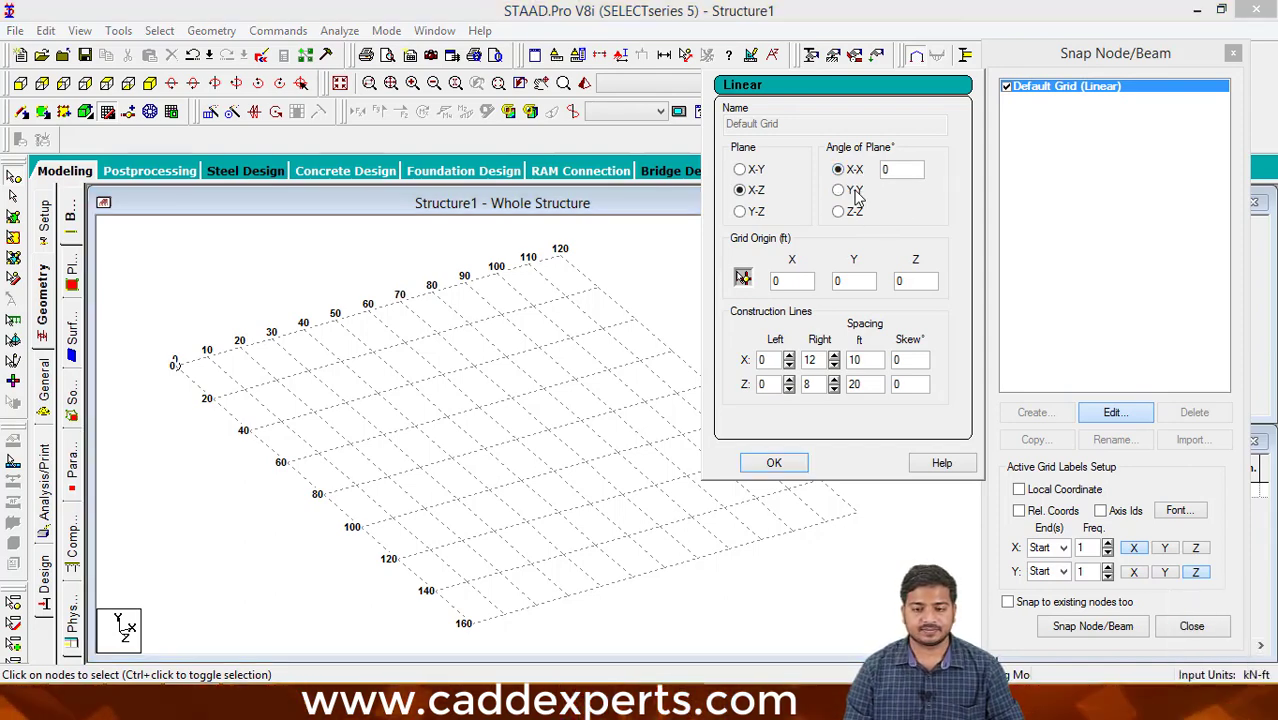
left_click(855, 191)
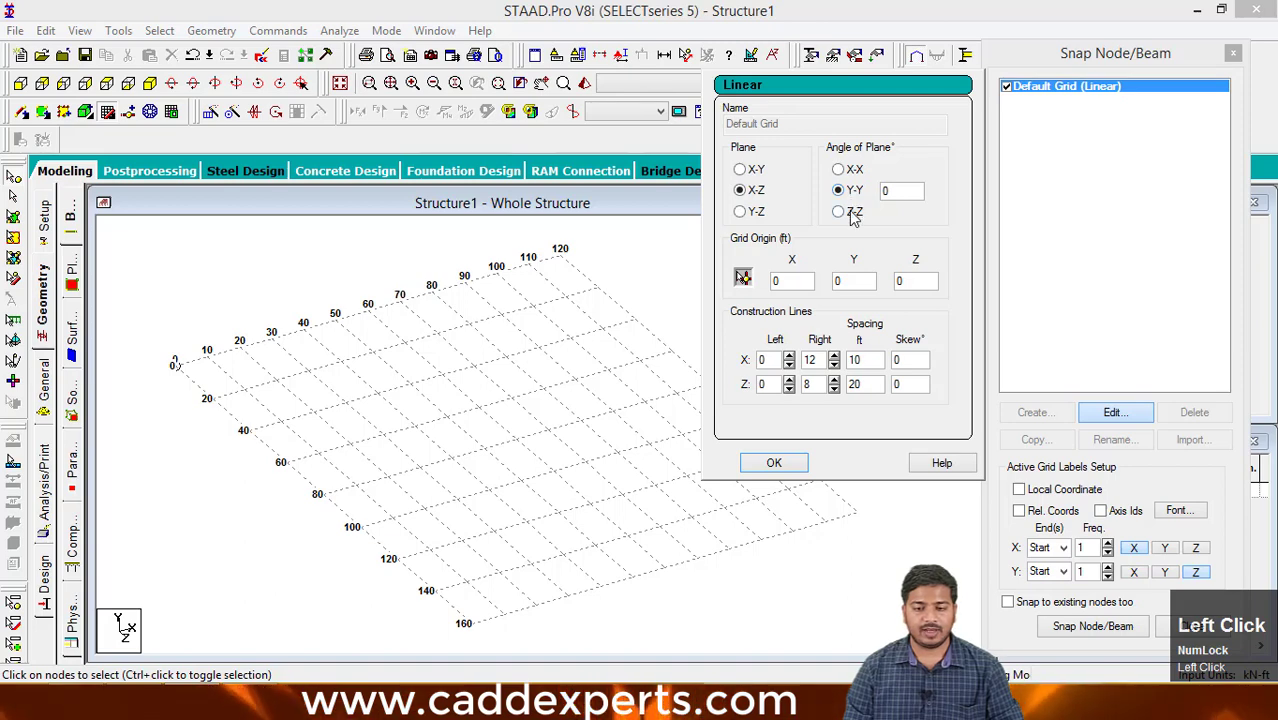
left_click(853, 215)
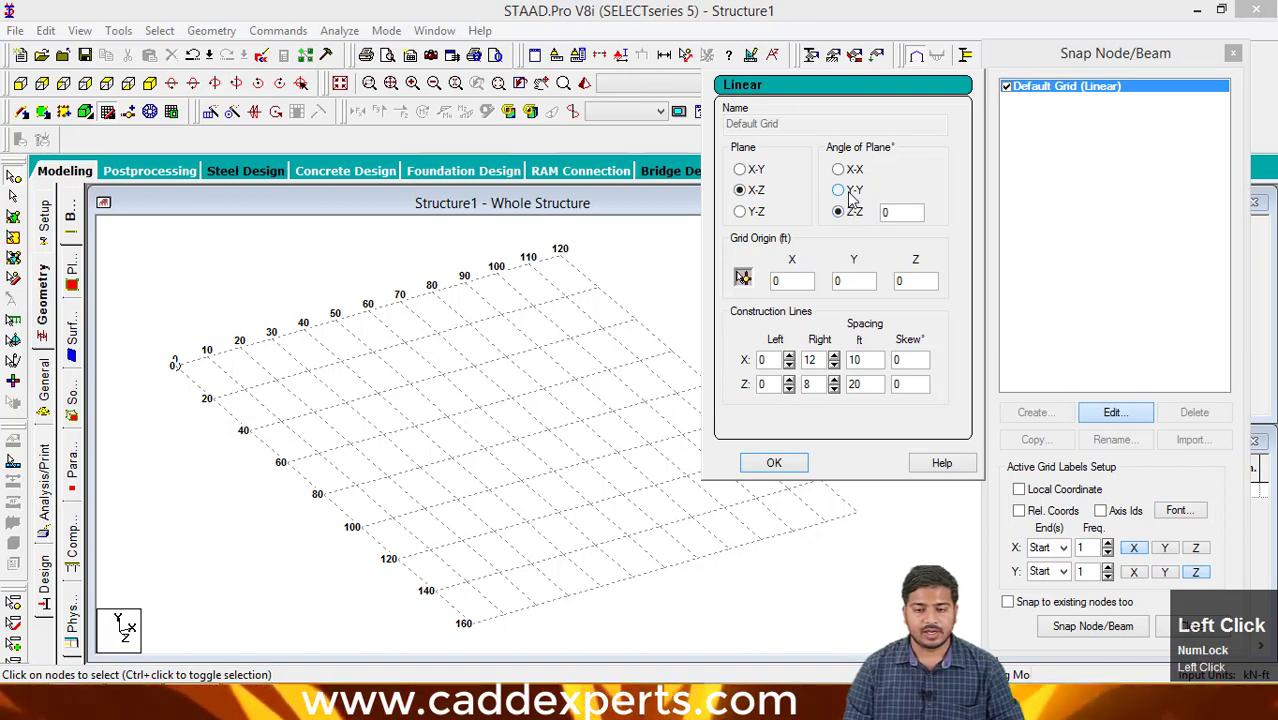
left_click(850, 190)
left_click(852, 170)
left_click(850, 191)
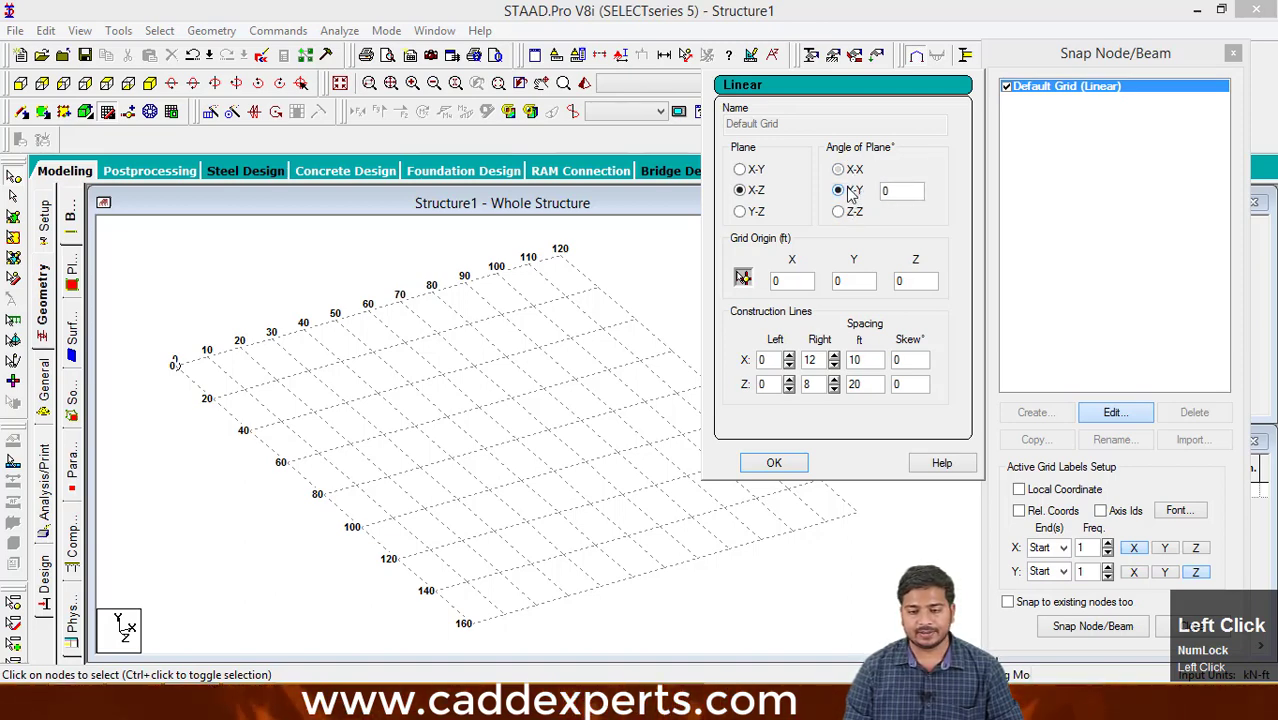
- Set the angle of plane about Y-Y to 45 degrees and accept the grid settings
left_click(896, 188)
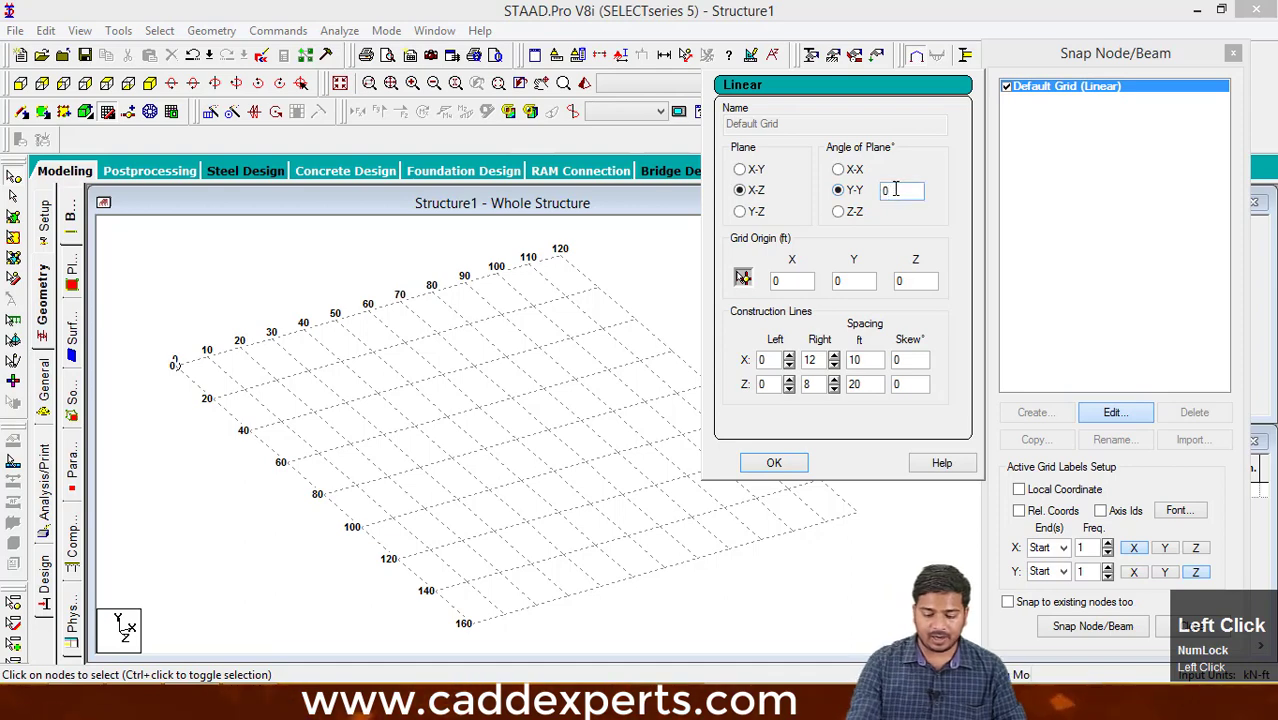
type("45")
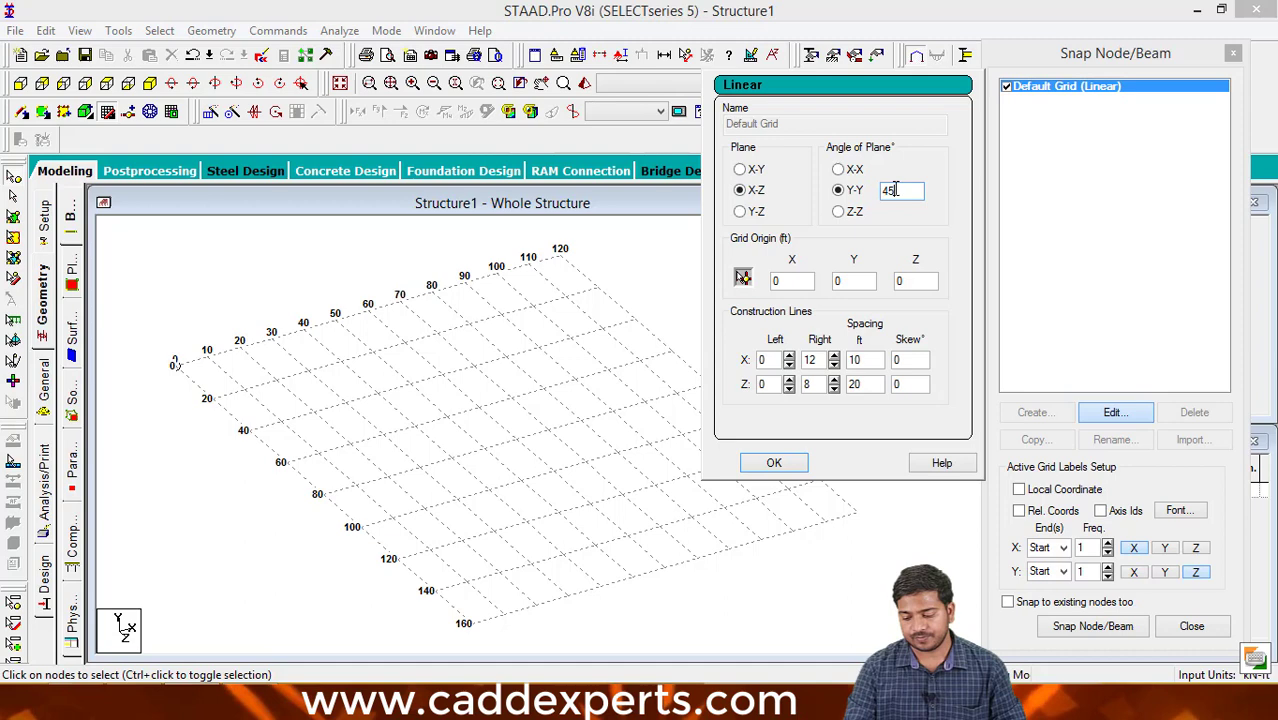
key("Return")
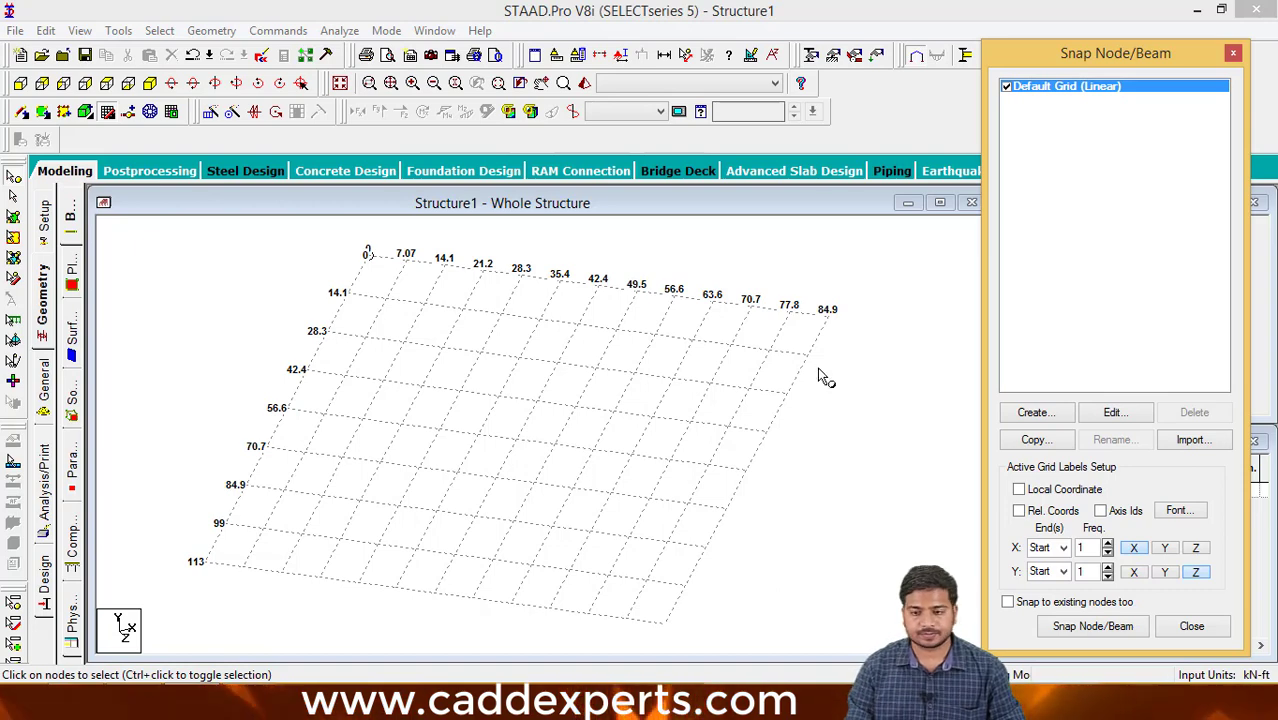
- Edit the default grid to set its angle of plane about Y-Y to 0 degrees and accept the settings
left_click(1114, 412)
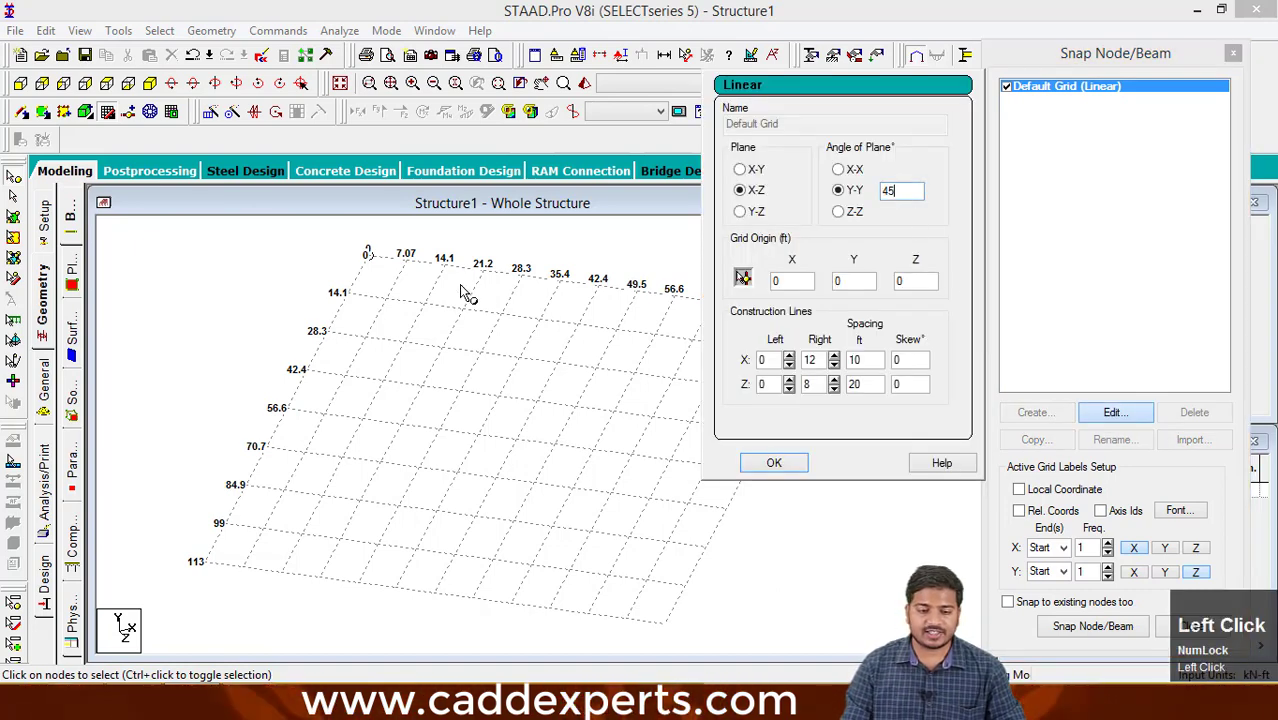
double_click(904, 199)
key("BackSpace")
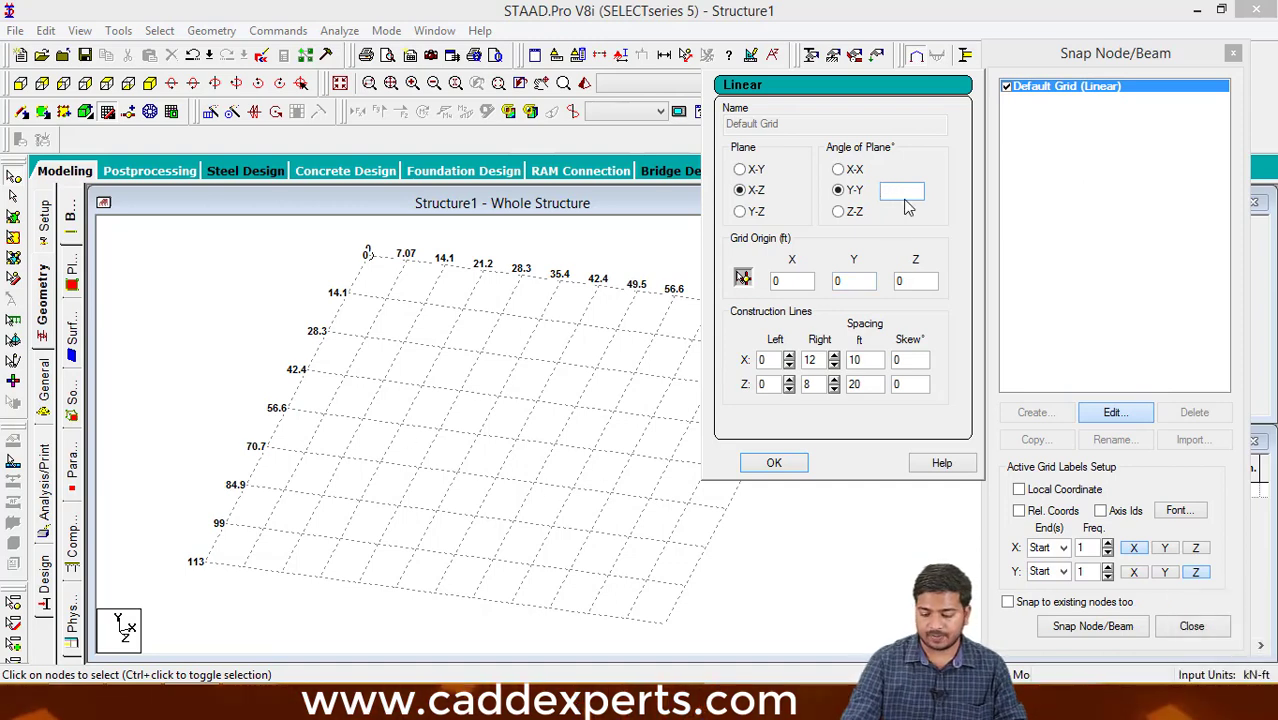
type("0")
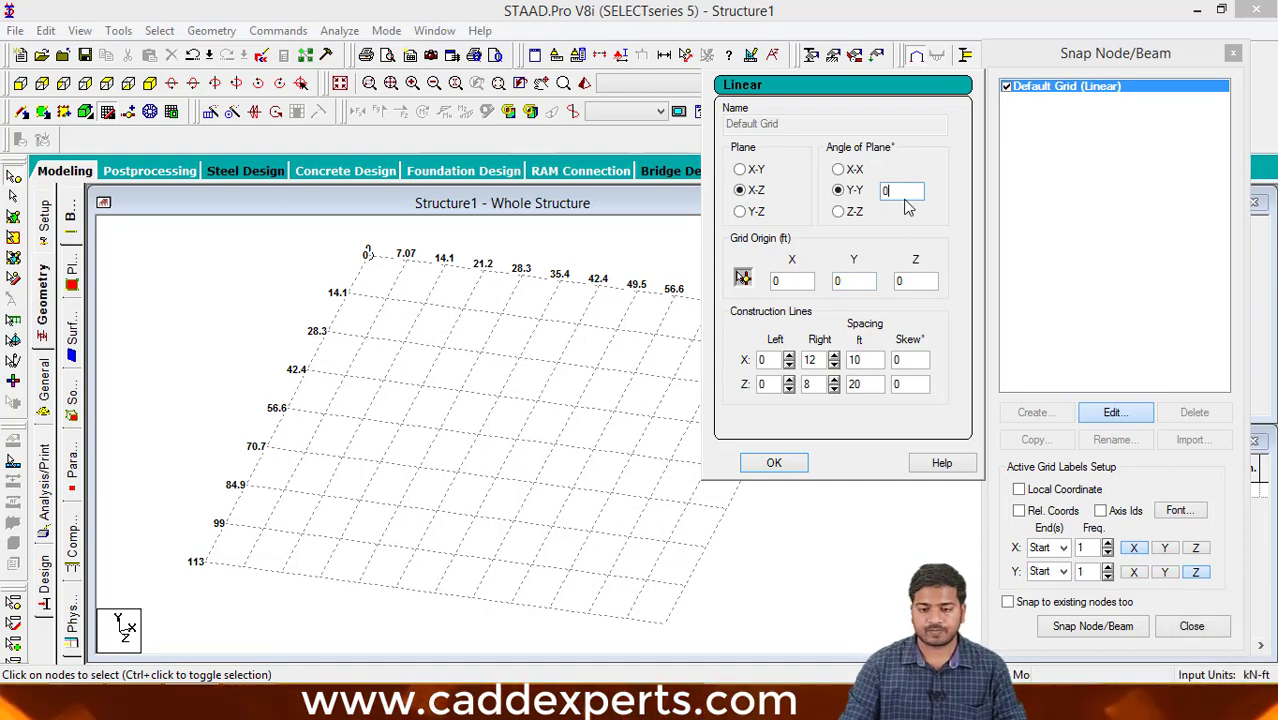
left_click(798, 468)
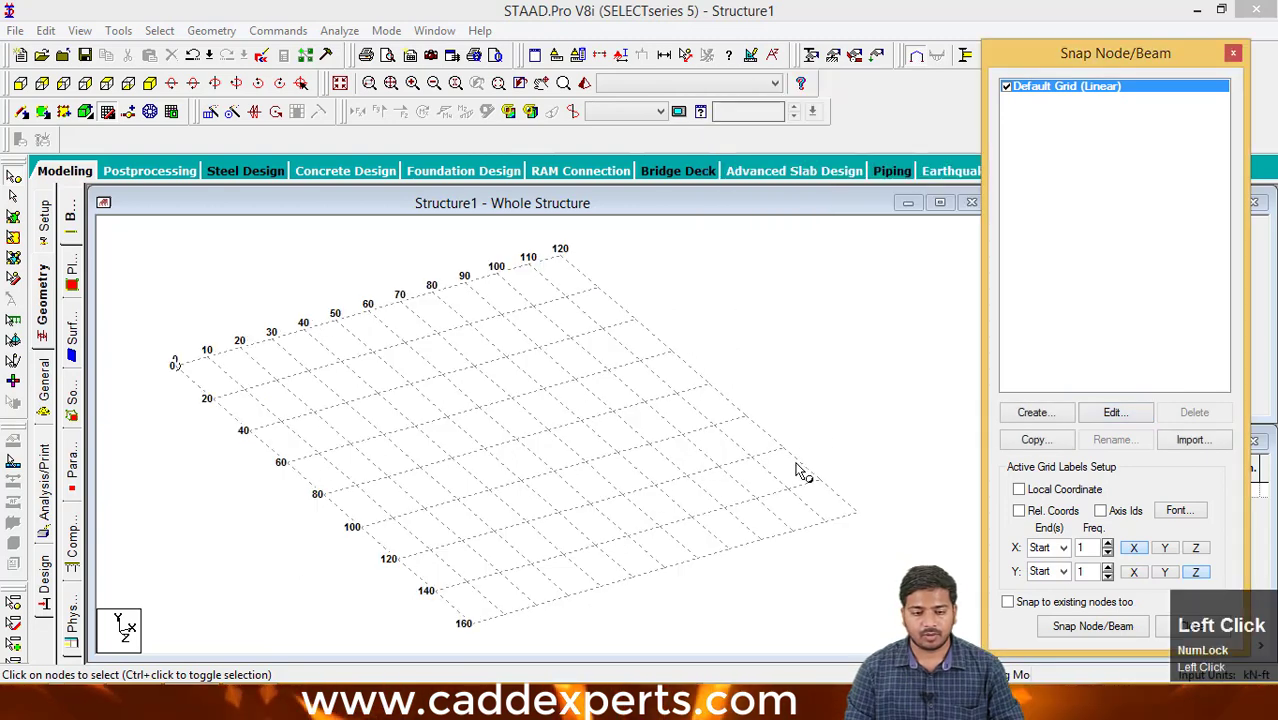
middle_click_drag(778, 436, 812, 446)
middle_click_drag(698, 424, 716, 420)
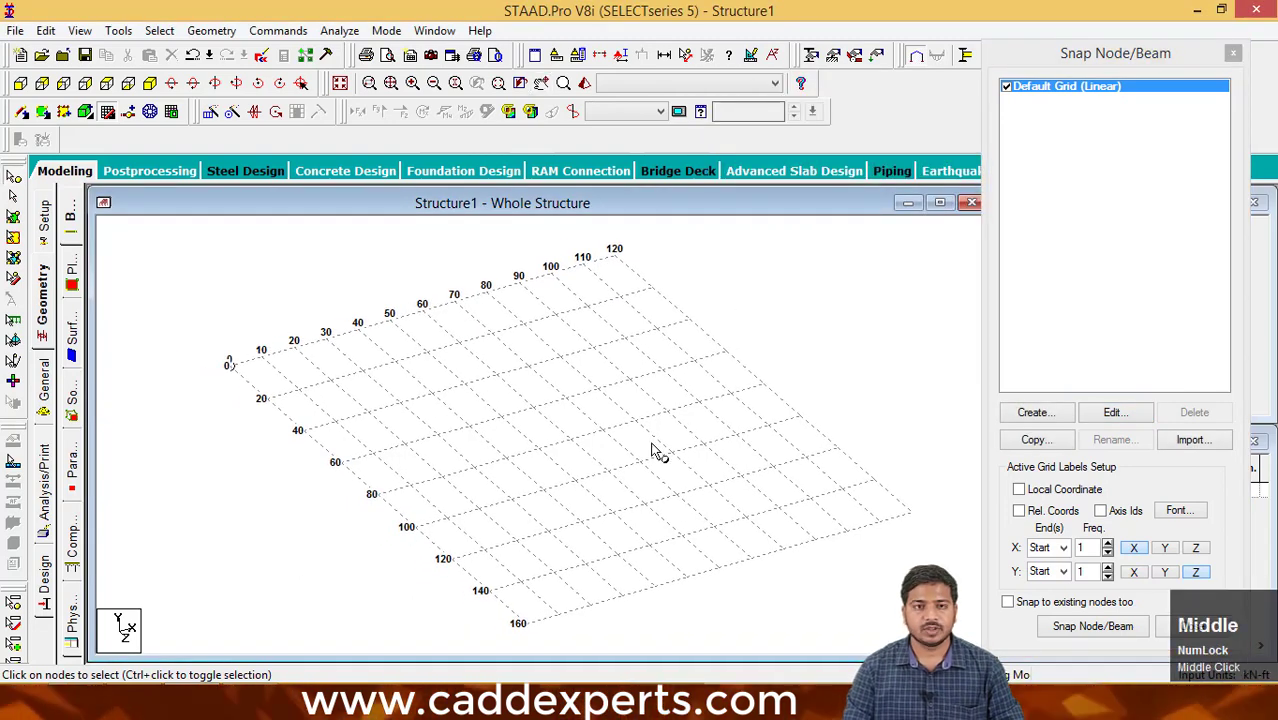
scroll(651, 452, "up", 2)
scroll(651, 452, "down", 3)
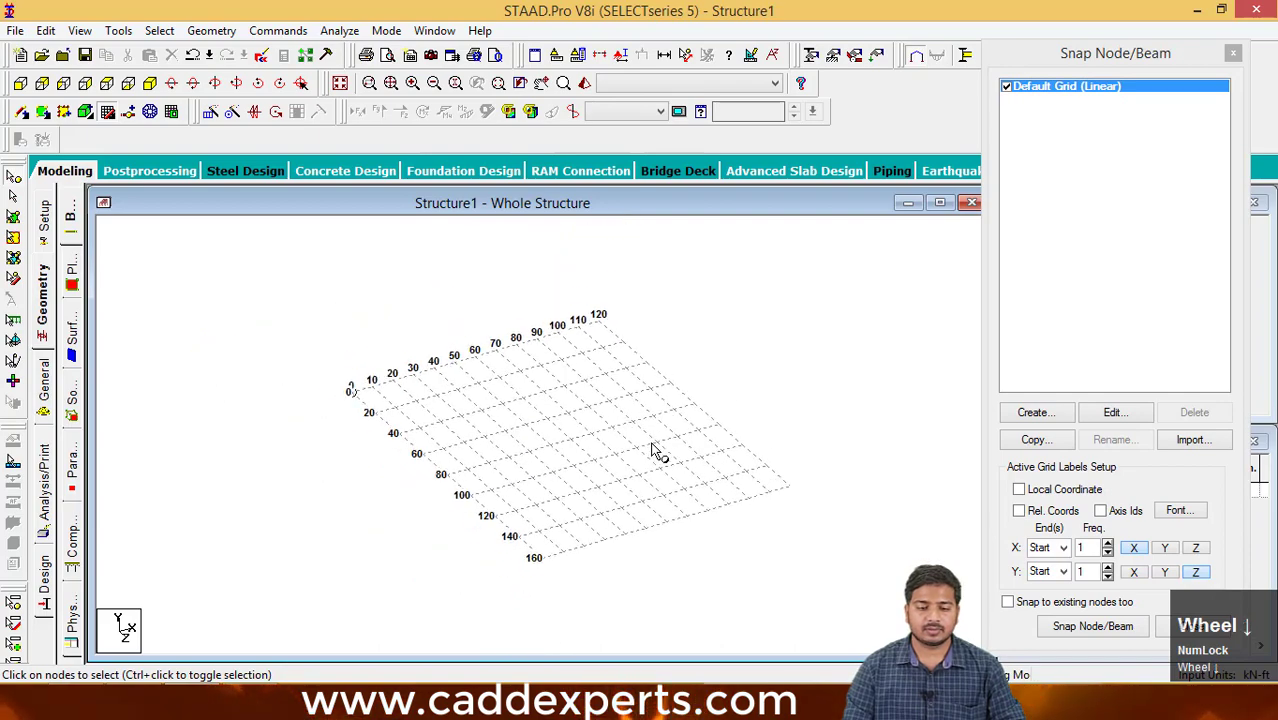
scroll(653, 450, "up", 3)
middle_click_drag(656, 456, 625, 465)
scroll(616, 448, "down", 2)
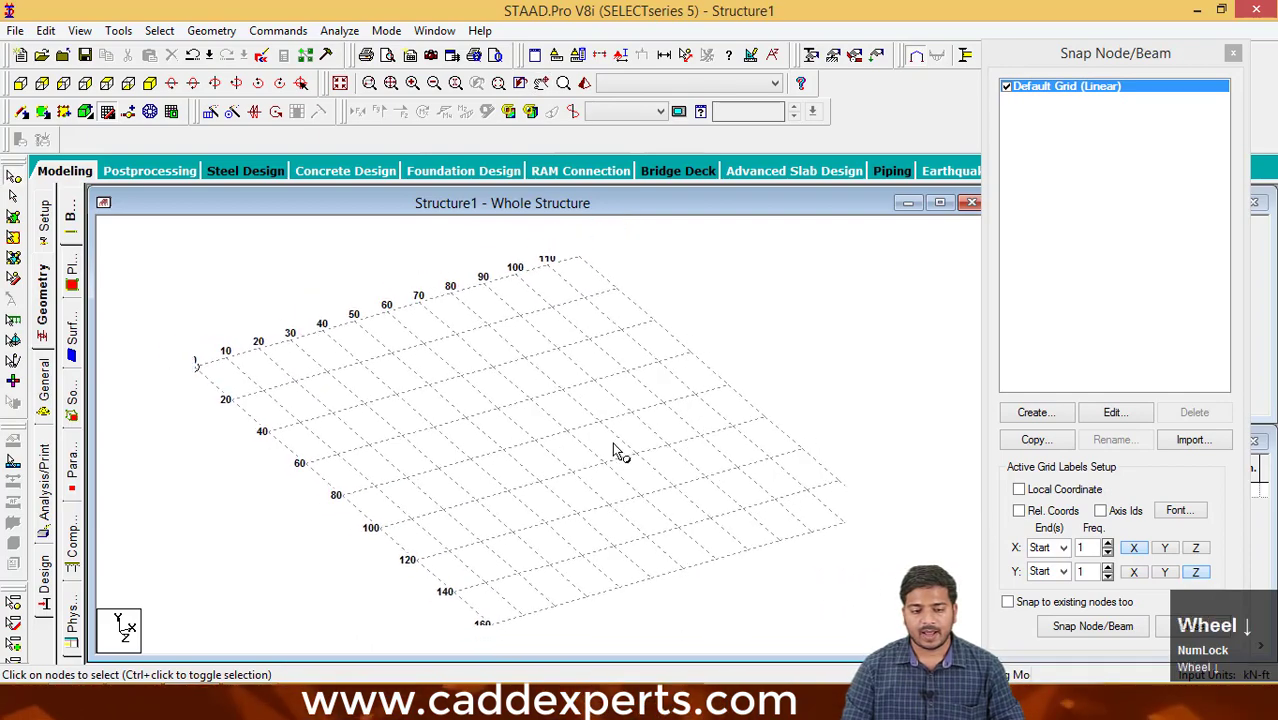
- Switch the default grid to the X-Y plane with 1 ft spacing in both X and Y, and accept the settings
left_click(1113, 412)
left_click(739, 169)
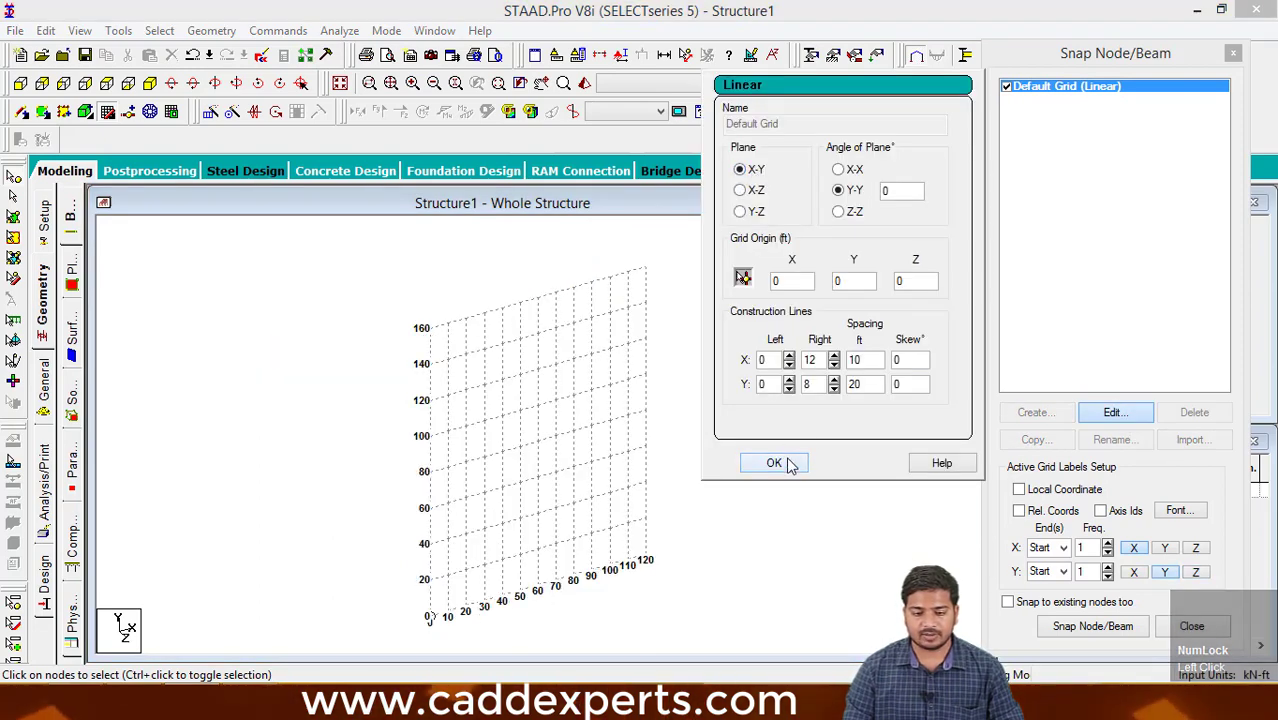
left_click(864, 386)
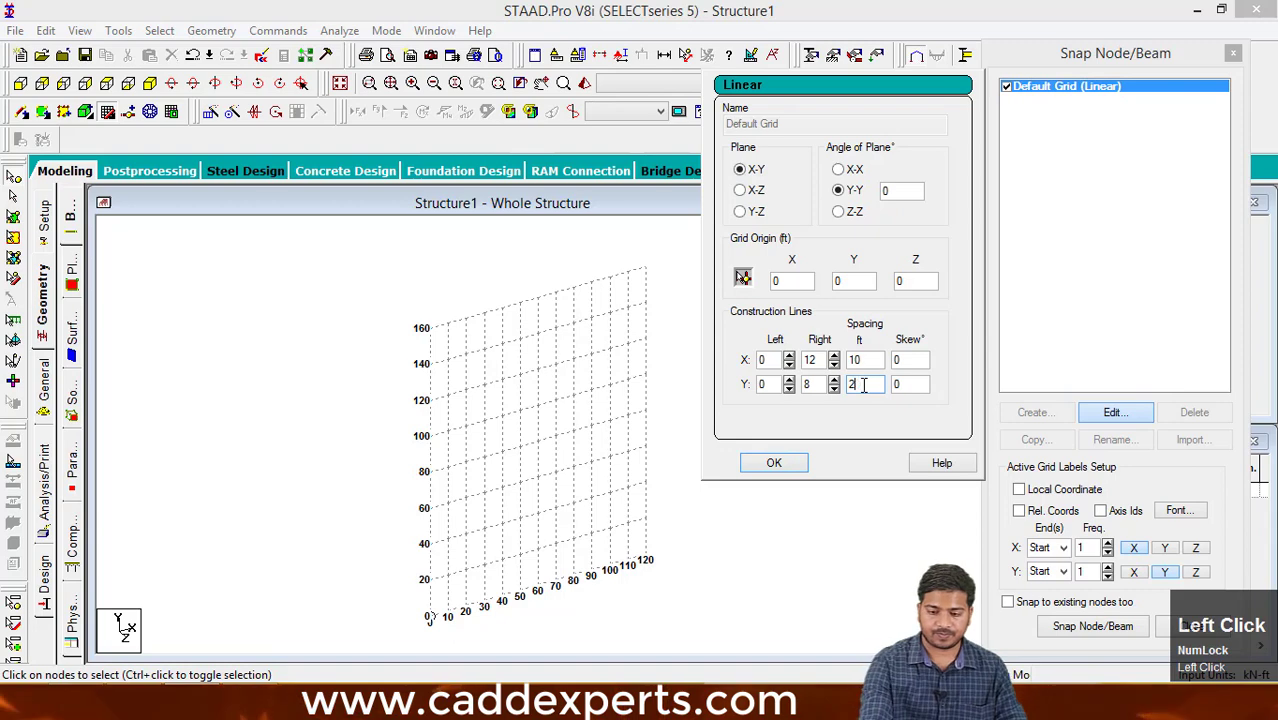
type("1")
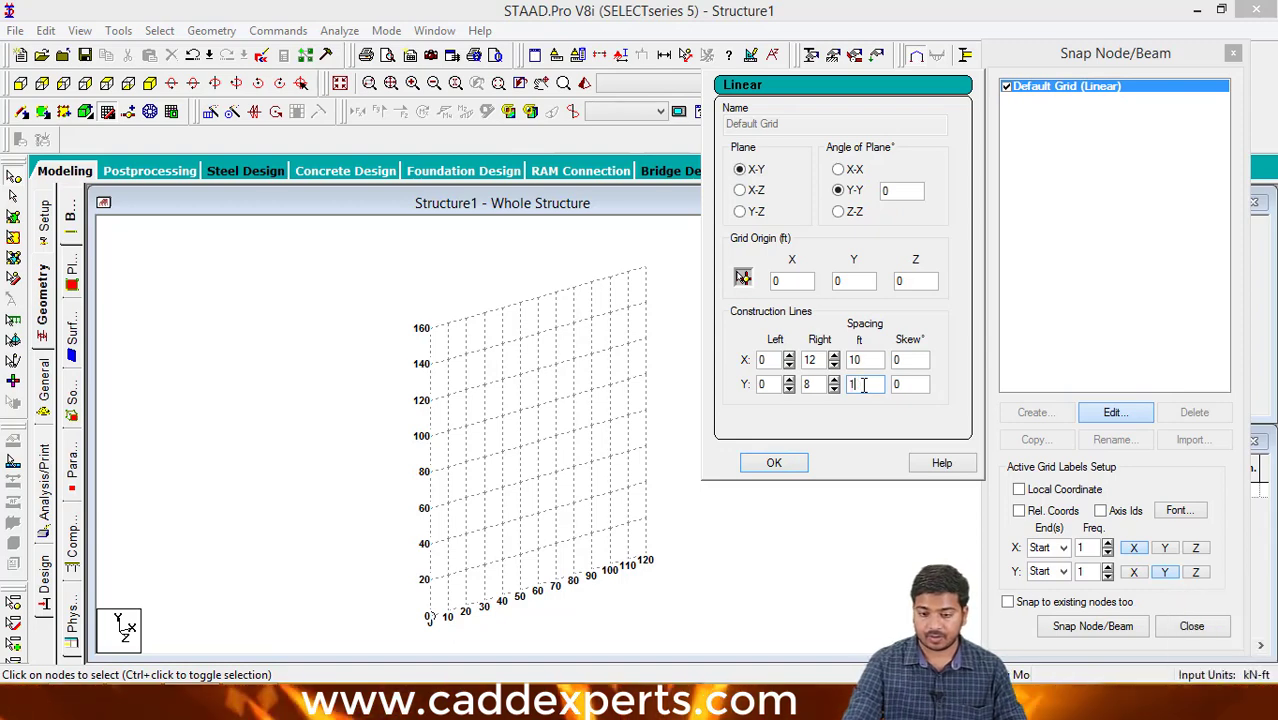
left_click(867, 361)
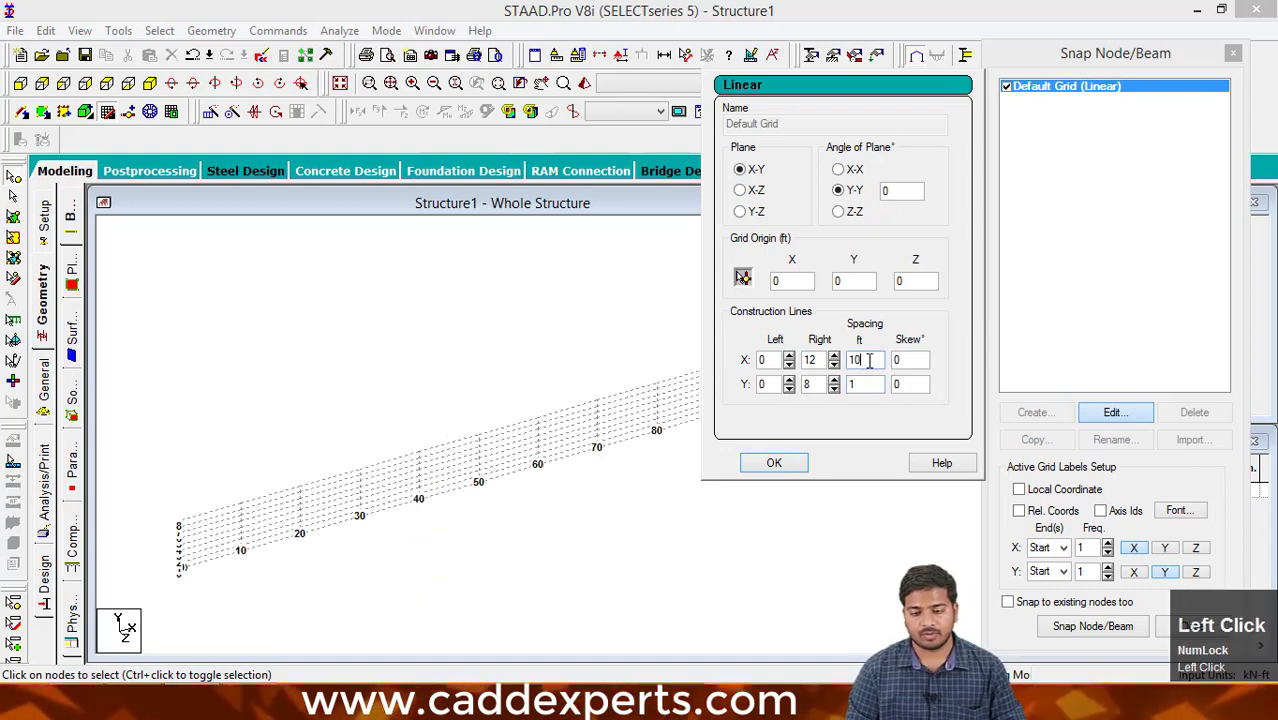
type("1")
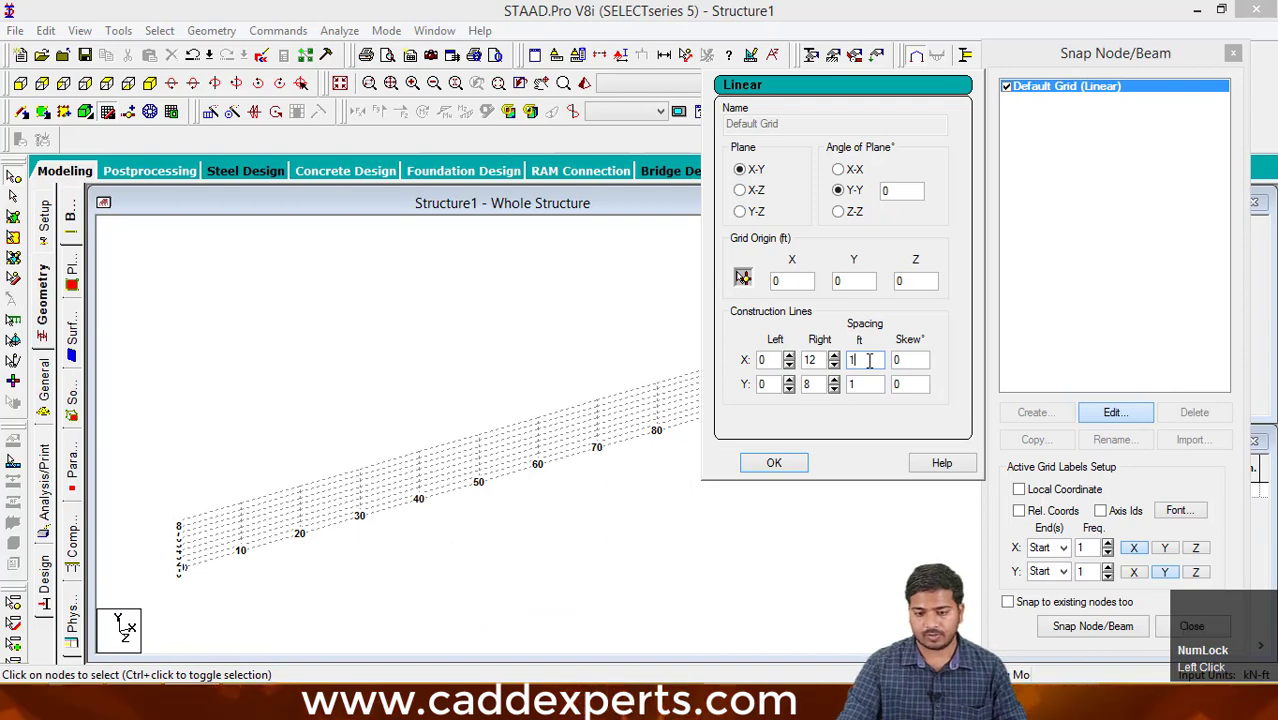
left_click(775, 462)
scroll(625, 448, "up", 3)
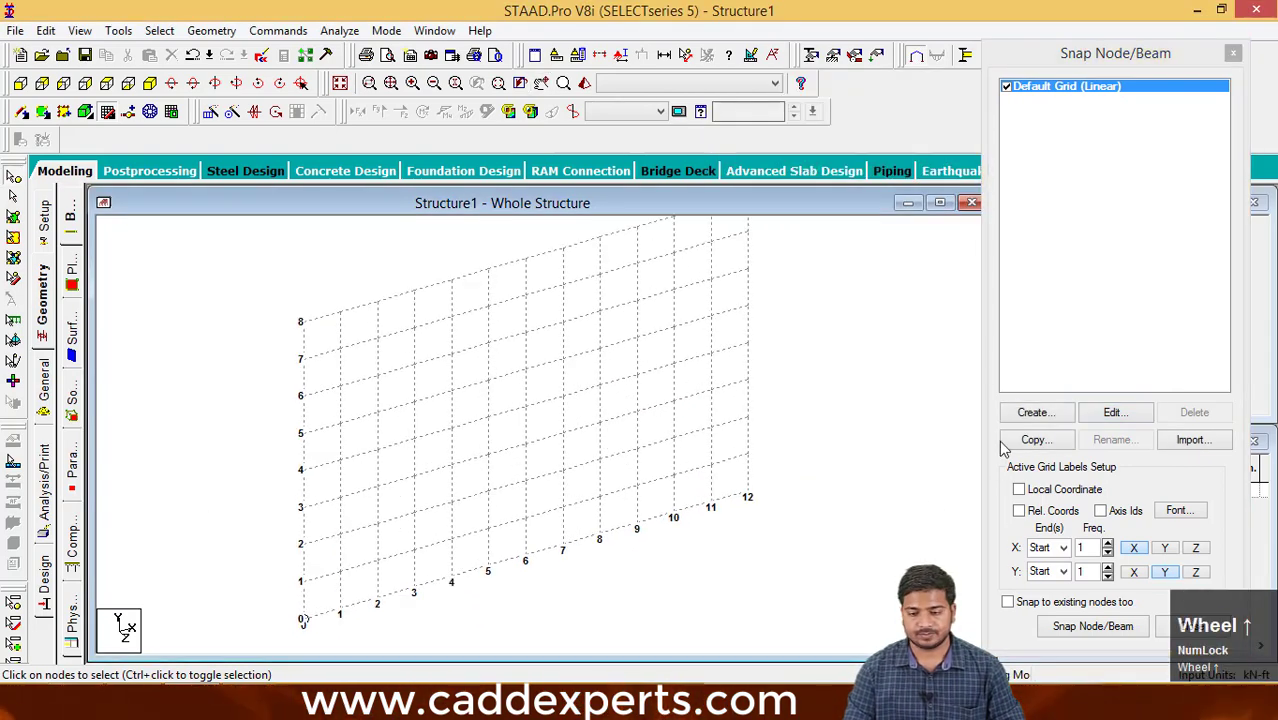
- Set the grid's right-side construction lines to 10 in X and 10 in Y, and accept the settings
left_click(1113, 413)
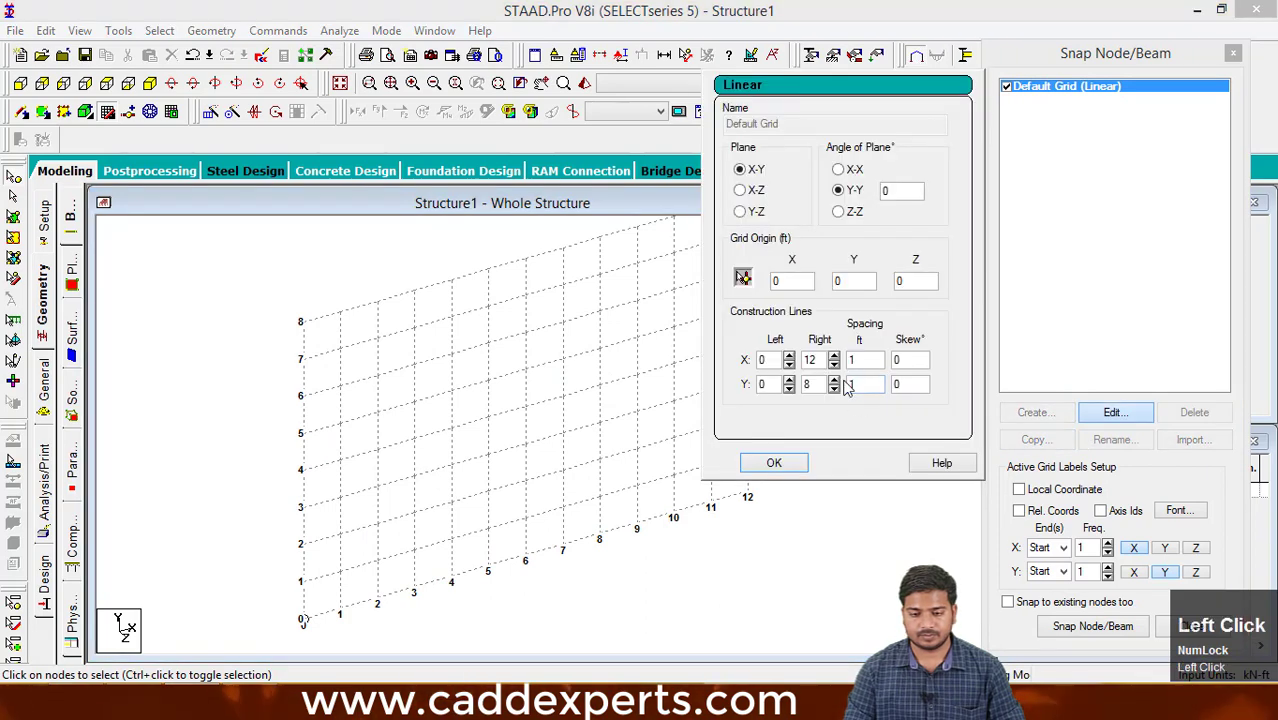
left_click(834, 366)
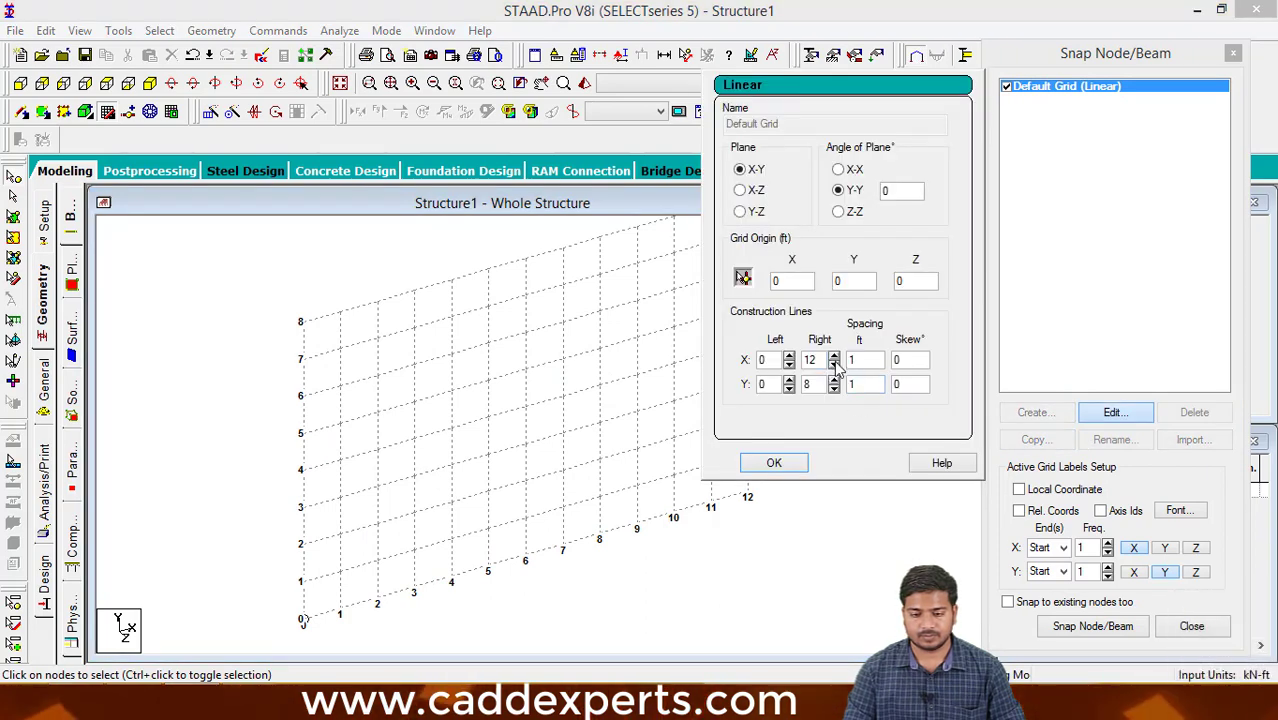
left_click(834, 366)
left_click(834, 379)
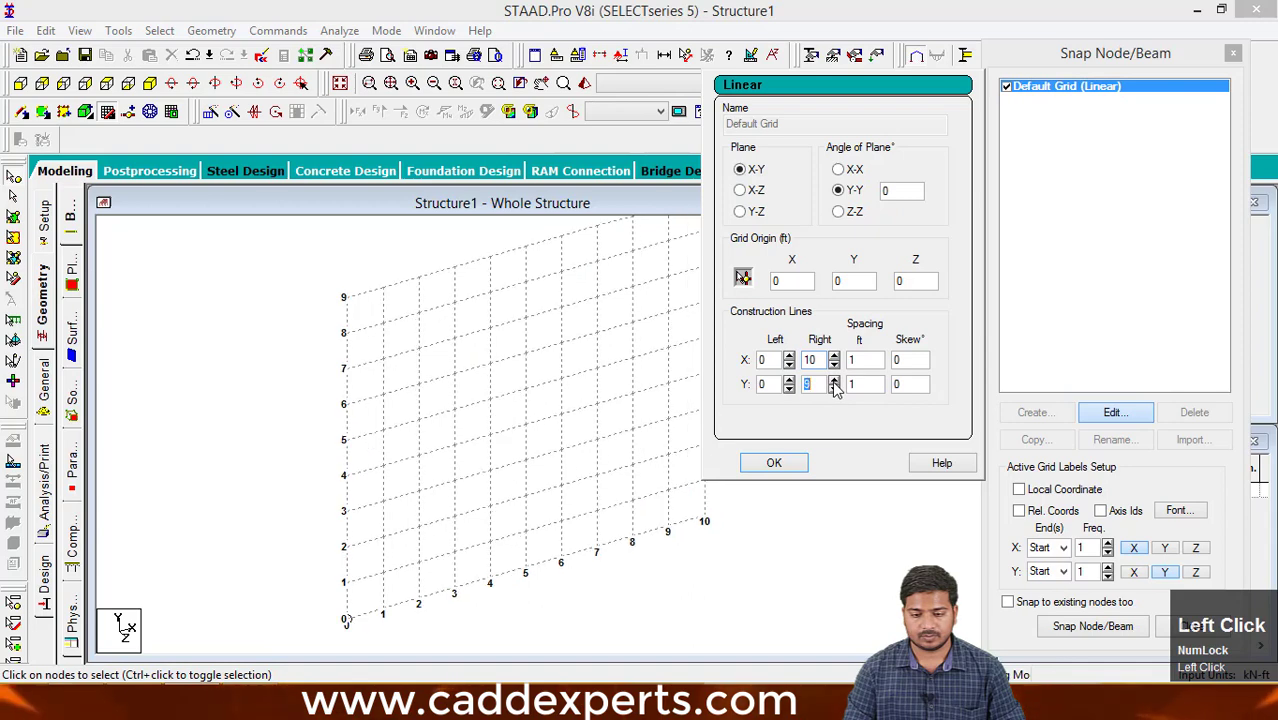
left_click(834, 379)
left_click(772, 465)
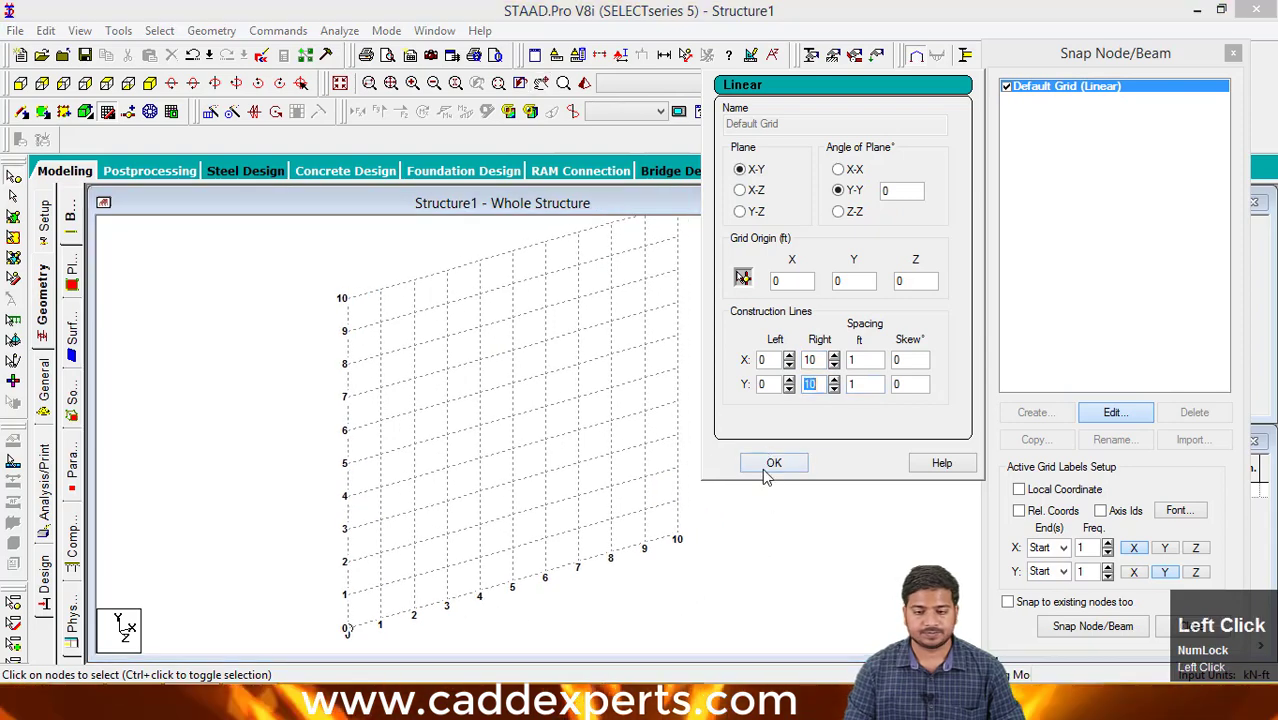
left_click(770, 462)
scroll(690, 465, "up", 1)
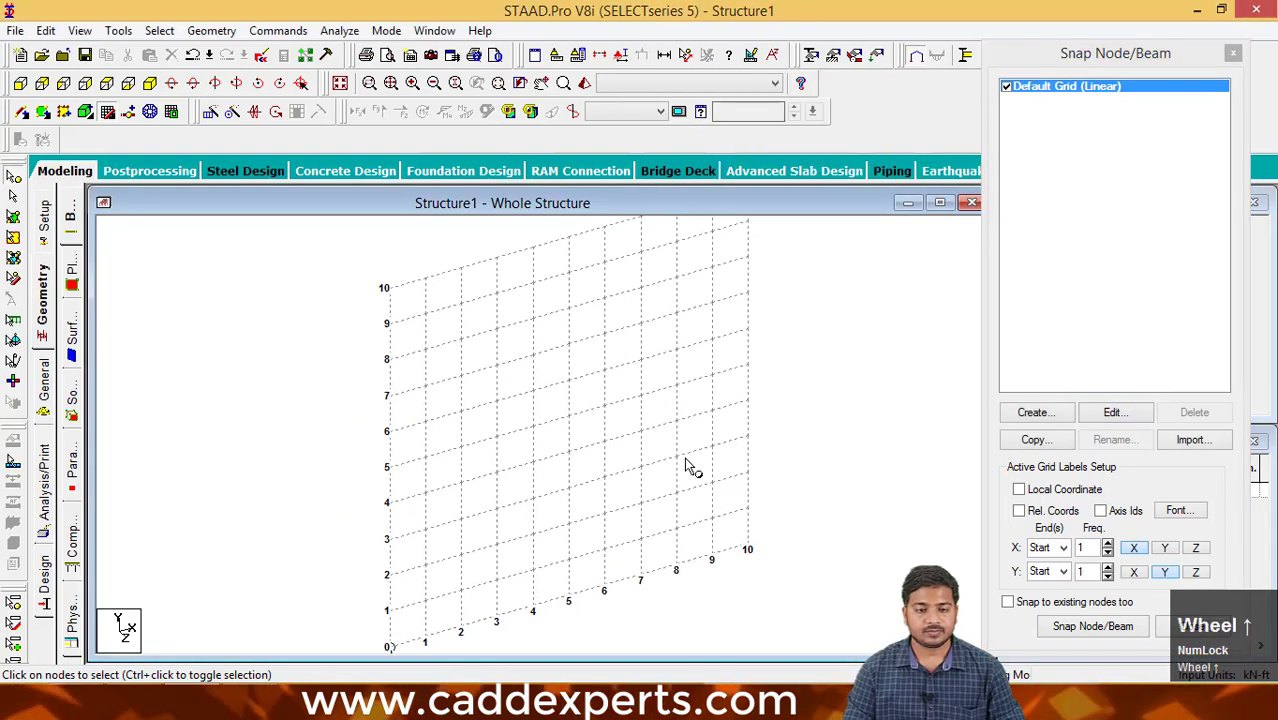
- Examine the X-Y grid in the isometric and front views, ending in the isometric view
scroll(592, 435, "down", 2)
middle_click_drag(592, 435, 690, 522)
middle_click_drag(608, 480, 569, 498)
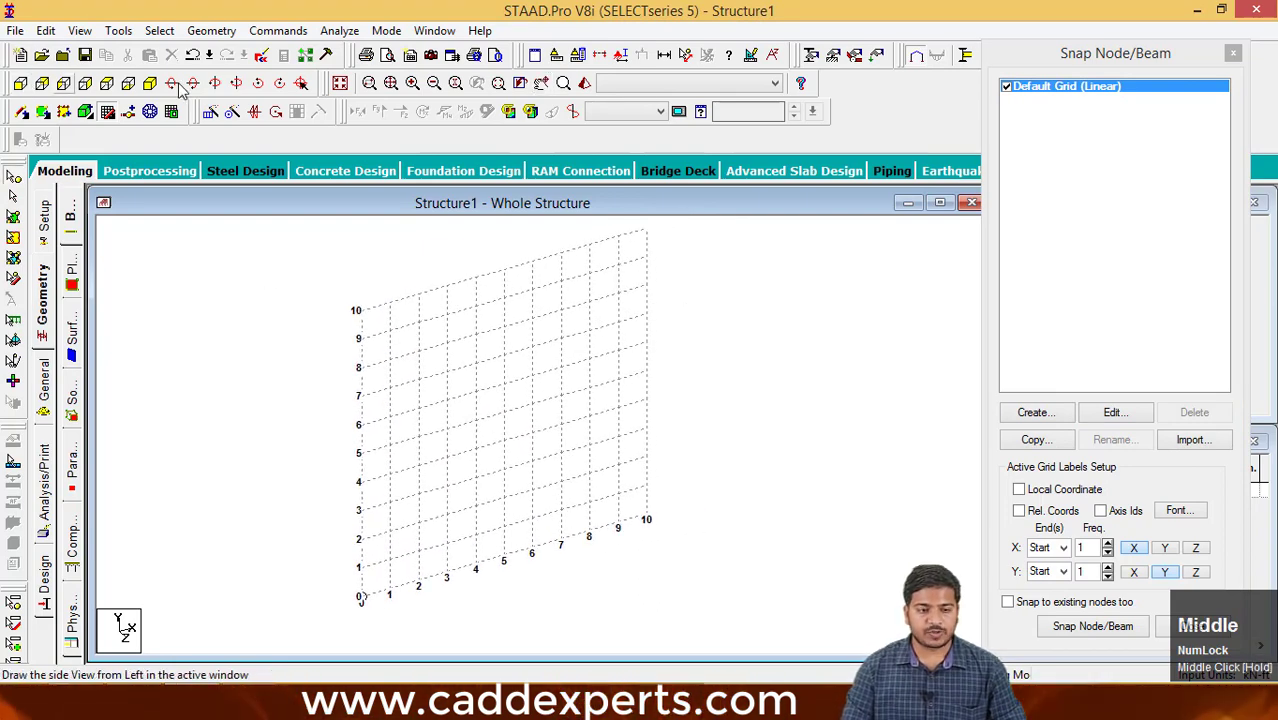
middle_click_drag(478, 393, 576, 428)
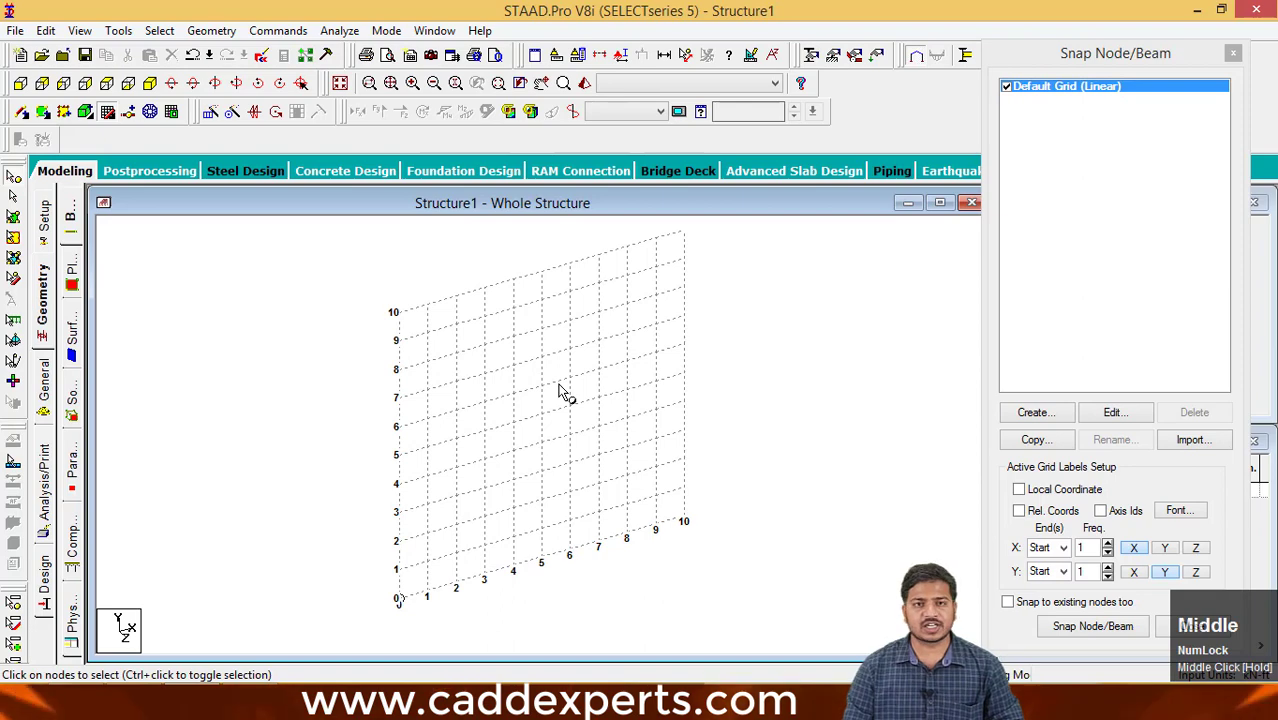
scroll(562, 392, "up", 1)
scroll(562, 392, "down", 1)
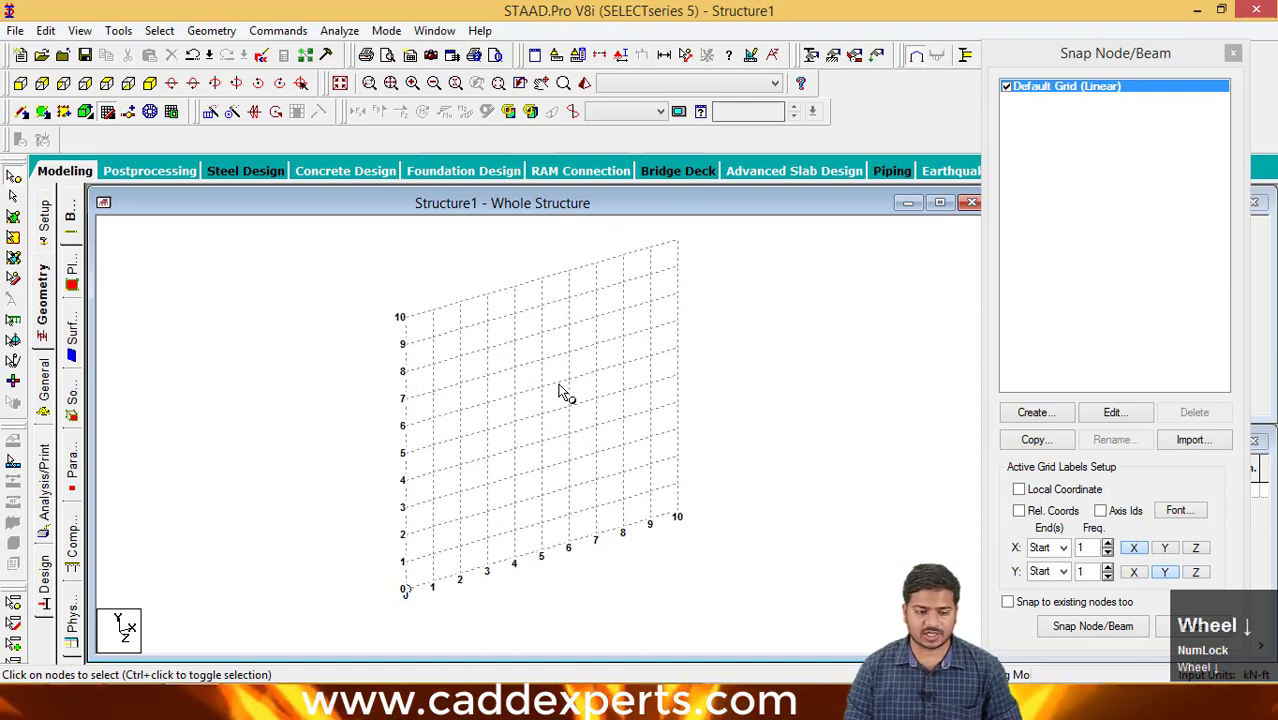
left_click(22, 85)
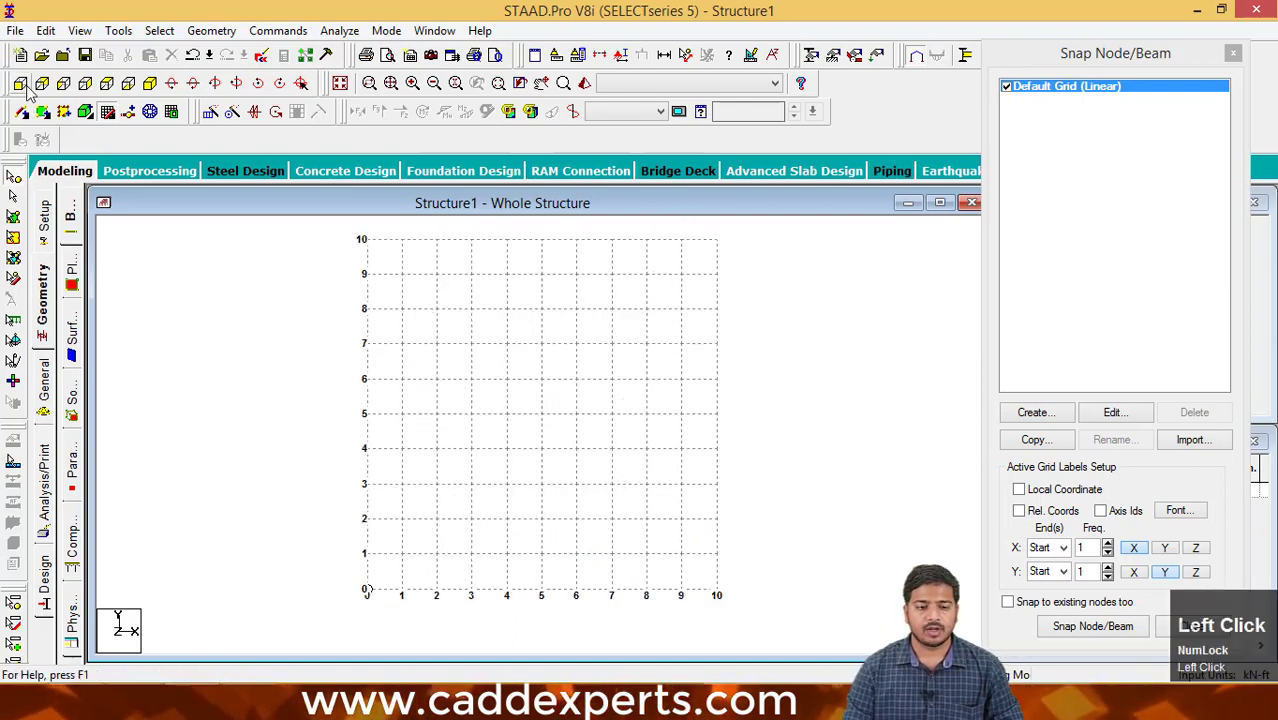
left_click(150, 85)
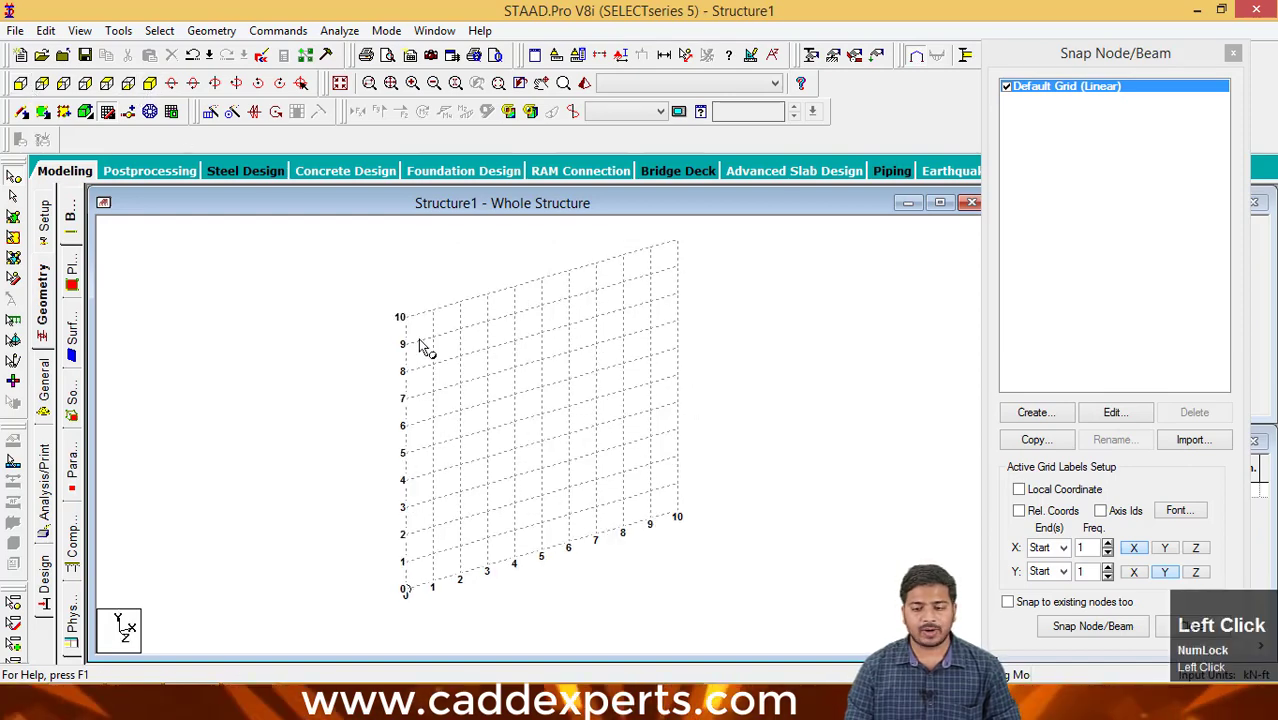
- Draw three connected beams on the grid from (0,0) to (0,10), (10,10) and (10,0), and stop snapping
left_click(1083, 622)
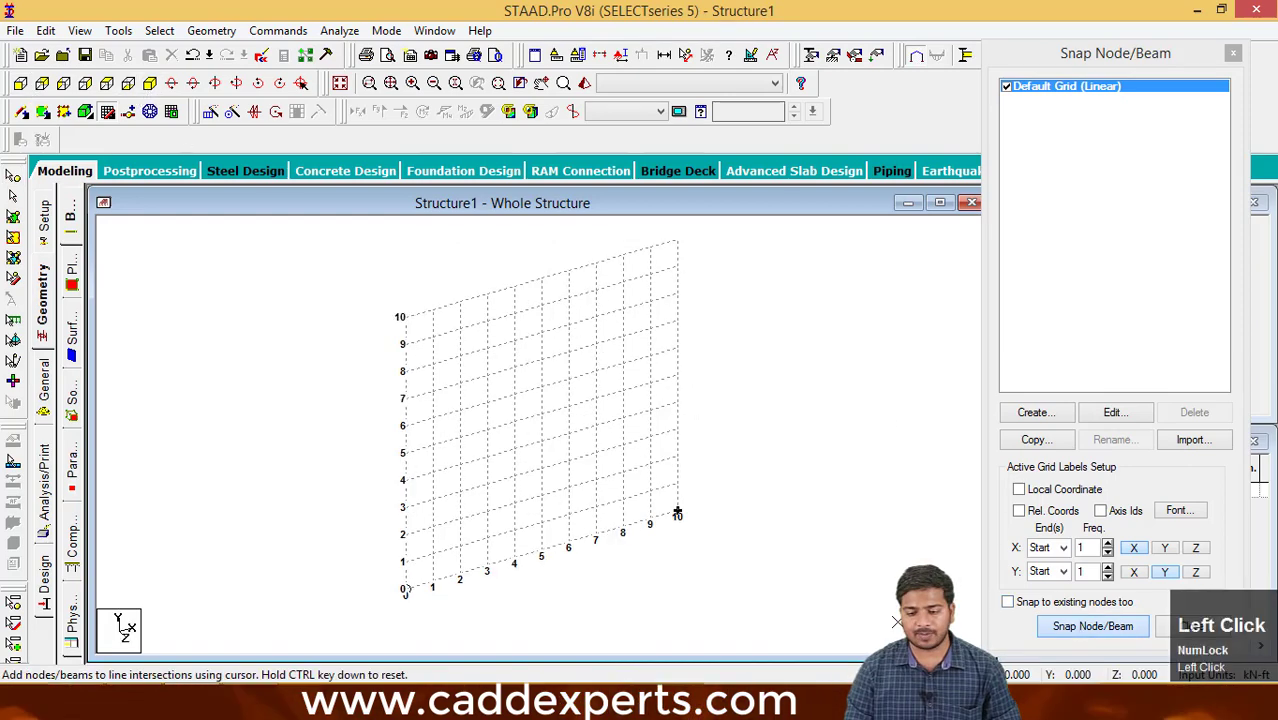
left_click(405, 318)
left_click(677, 241)
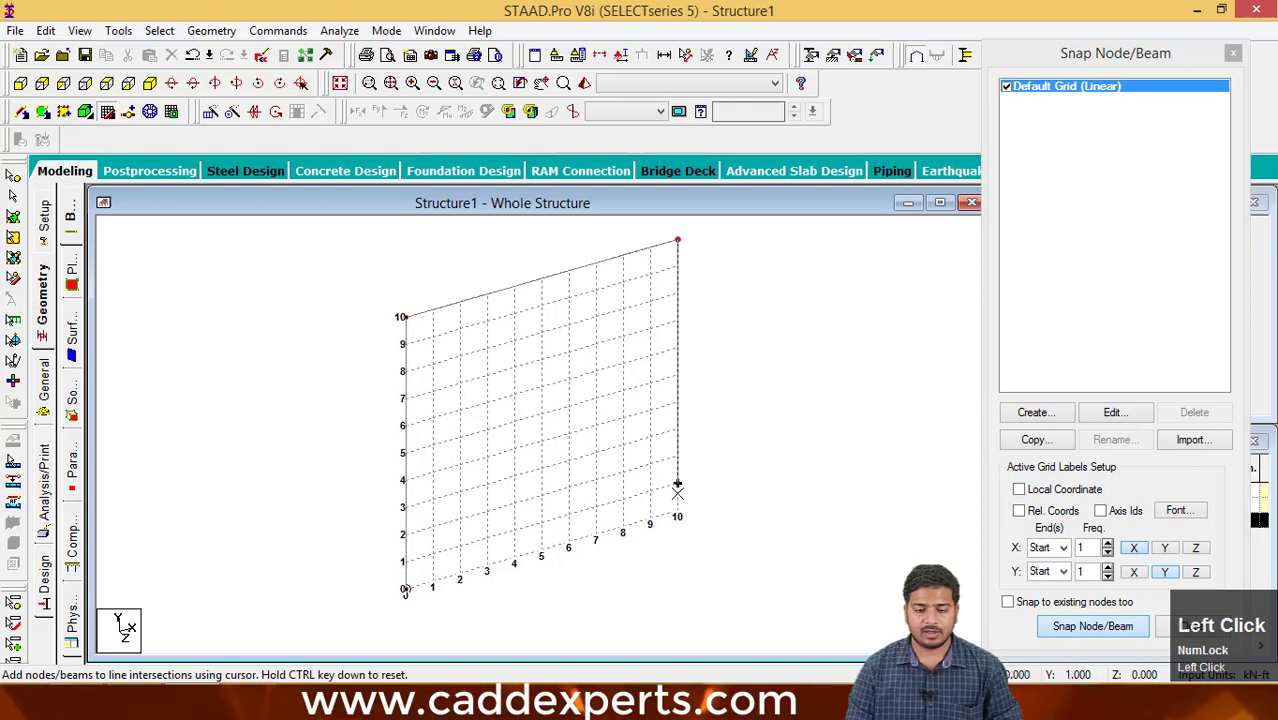
left_click(677, 511)
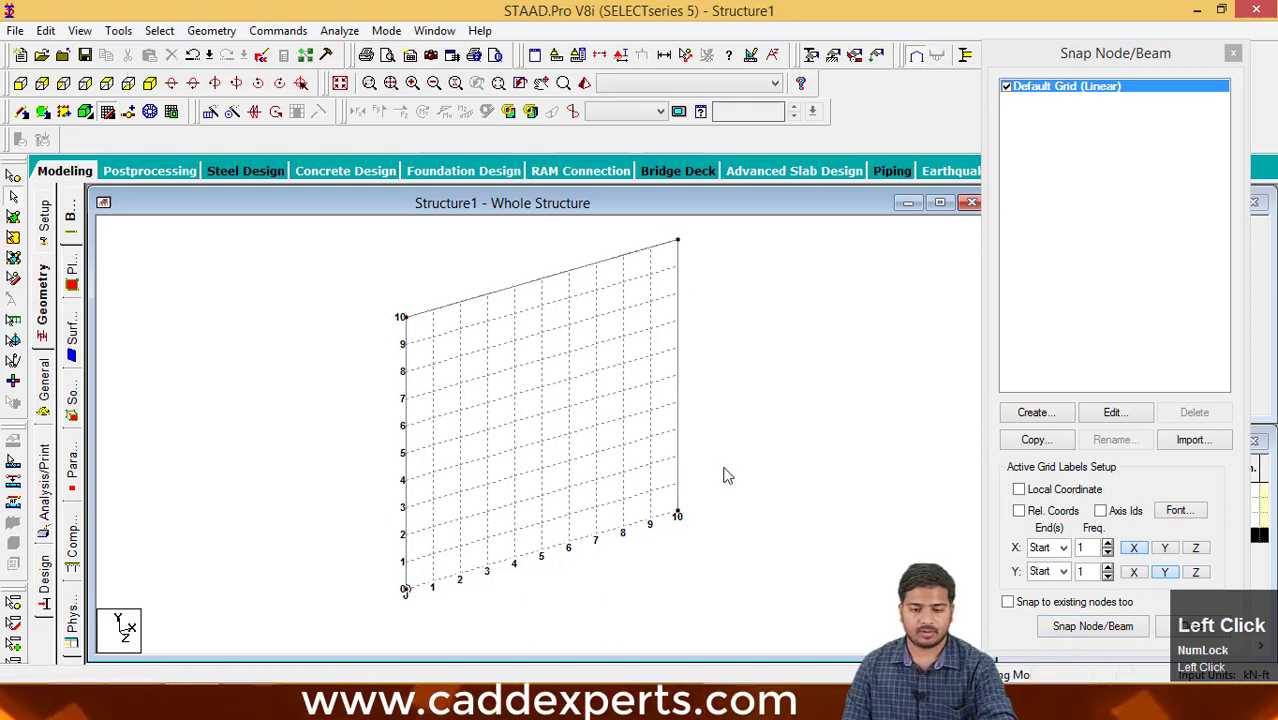
middle_click_drag(716, 488, 728, 509)
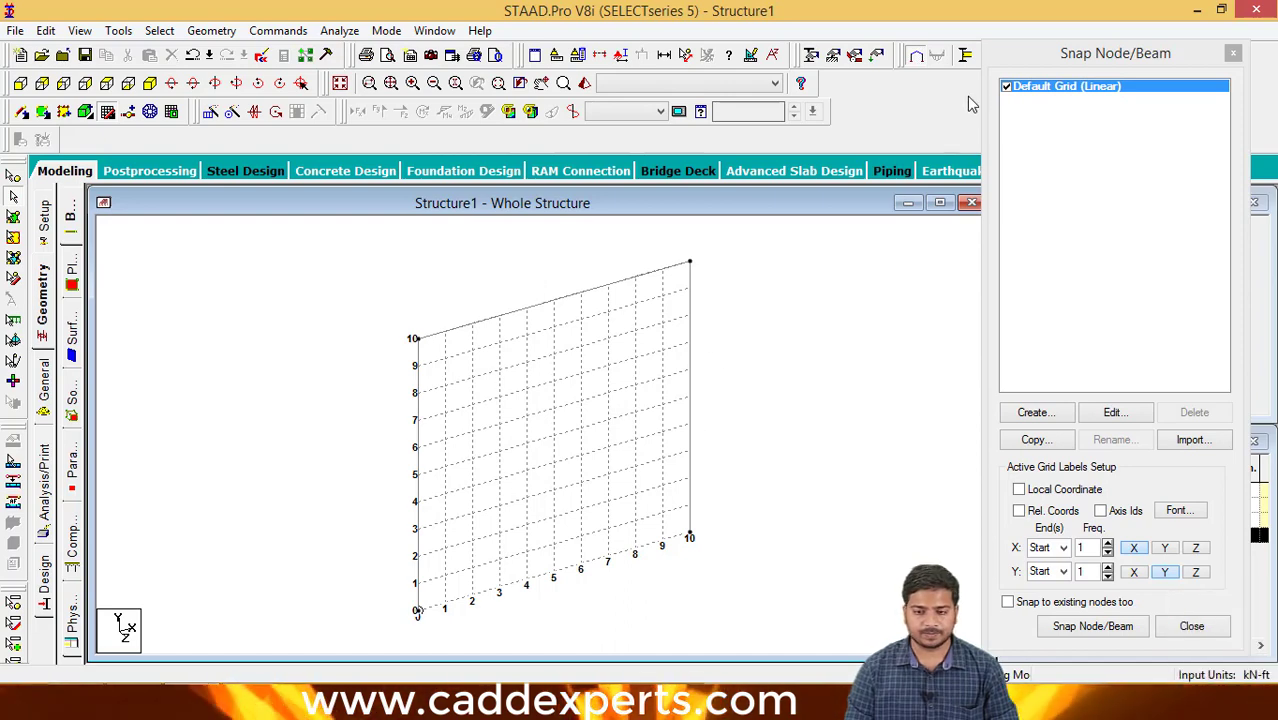
- View the three-beam frame from the front, back, side, top and bottom, then return to the isometric view
left_click(18, 86)
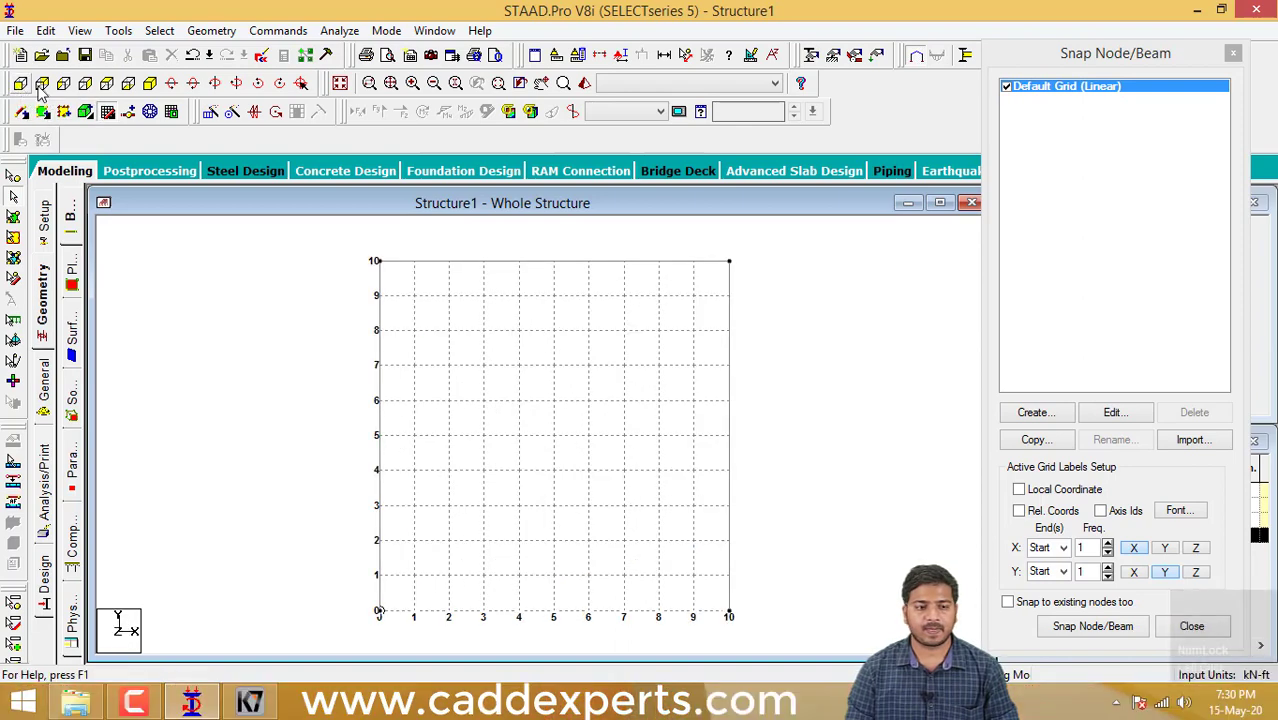
left_click(42, 86)
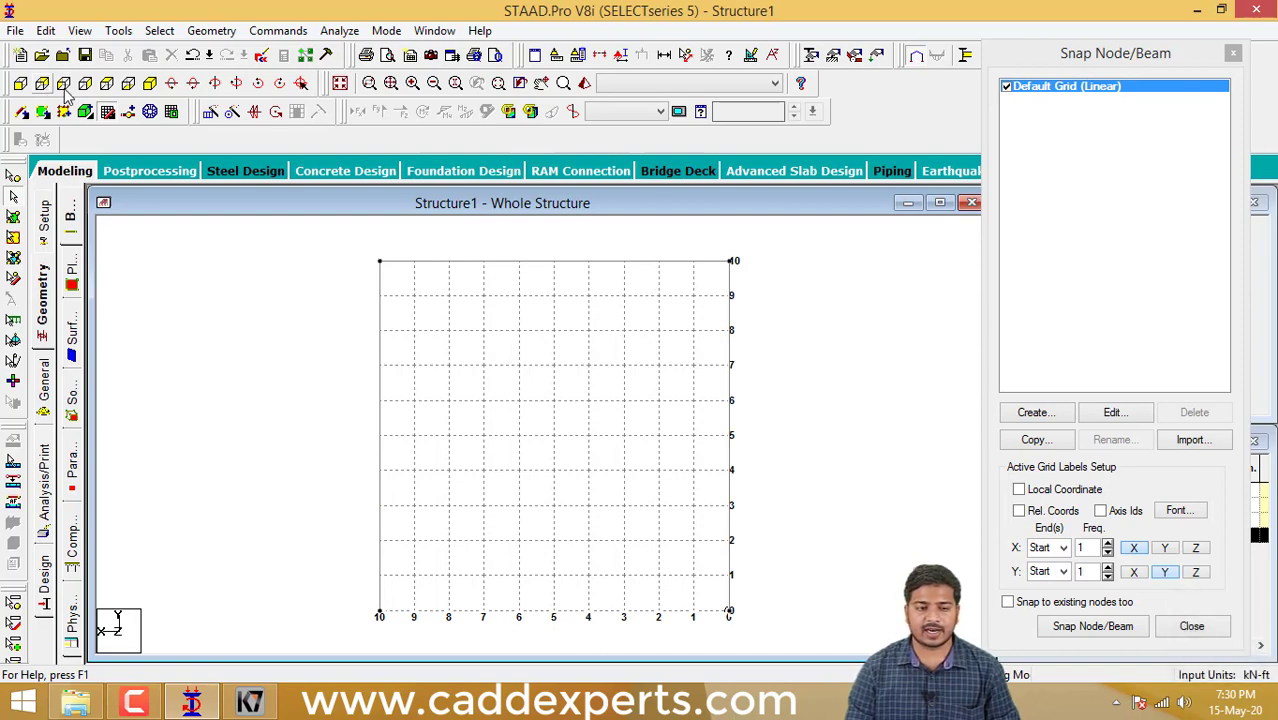
left_click(84, 85)
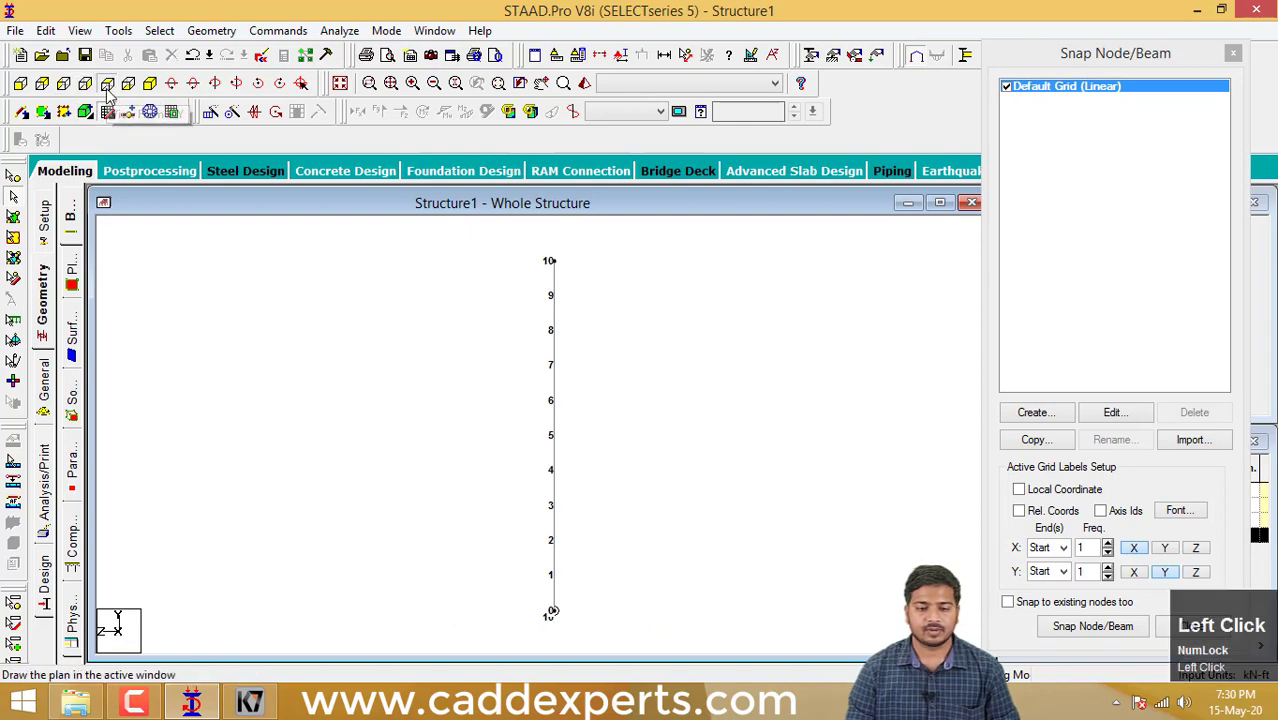
left_click(106, 84)
left_click(150, 84)
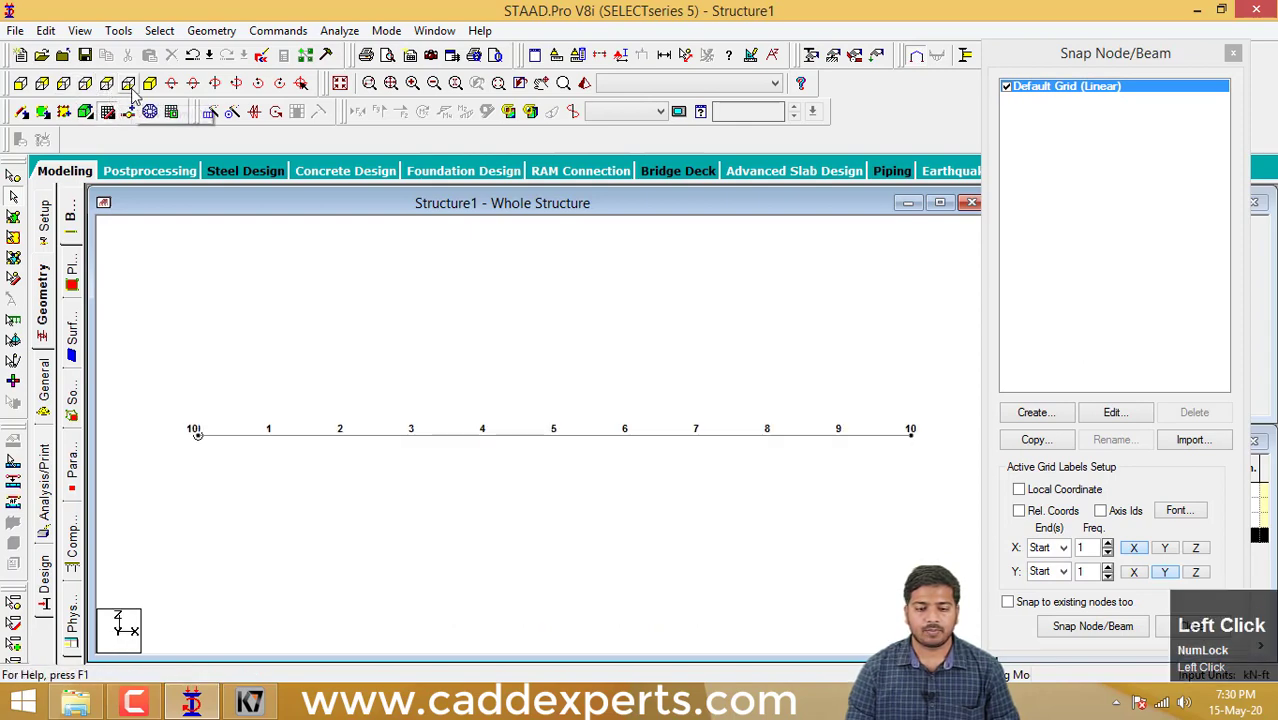
left_click(150, 85)
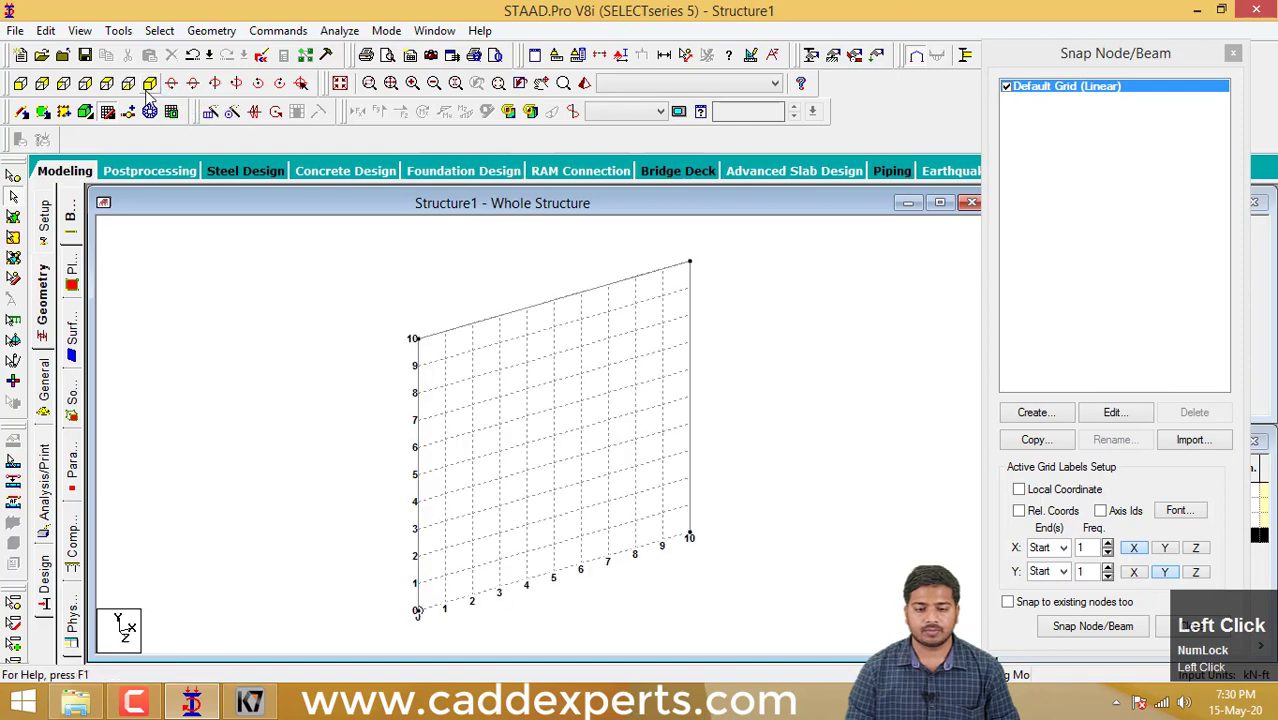
- Rotate the view of the frame up and then down about the horizontal axis
middle_click_drag(573, 307, 544, 300)
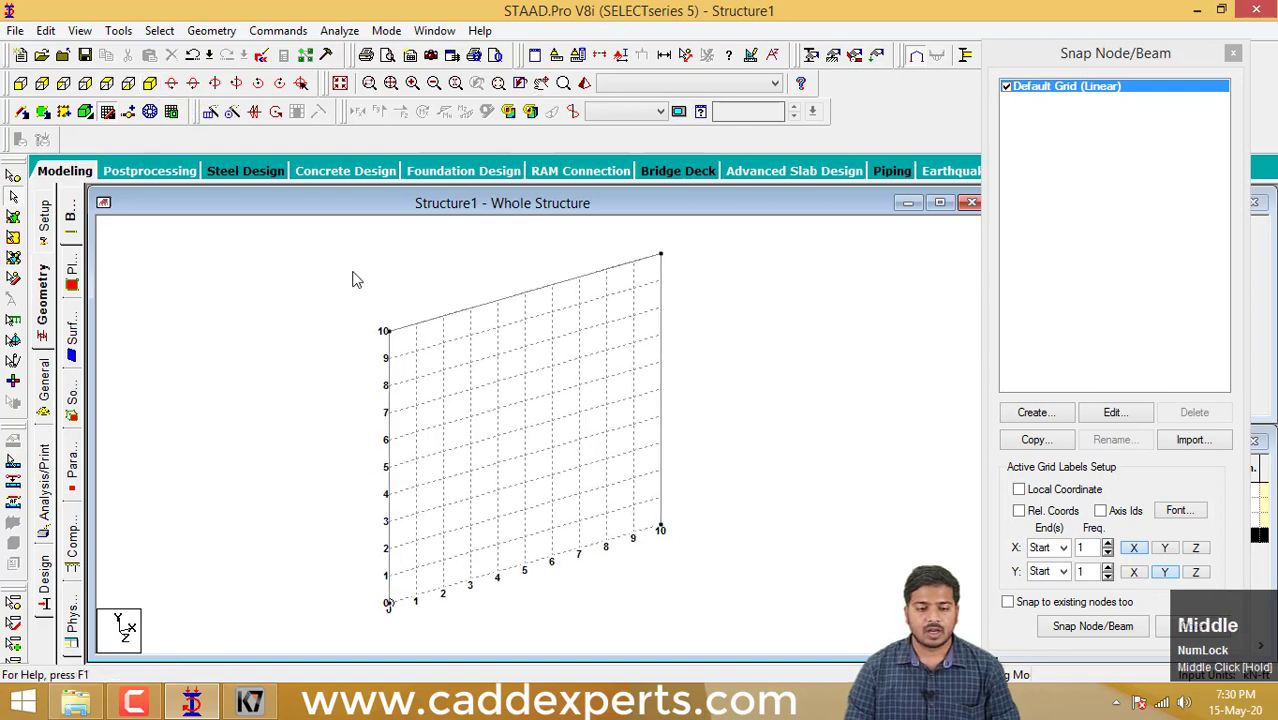
left_click(179, 90)
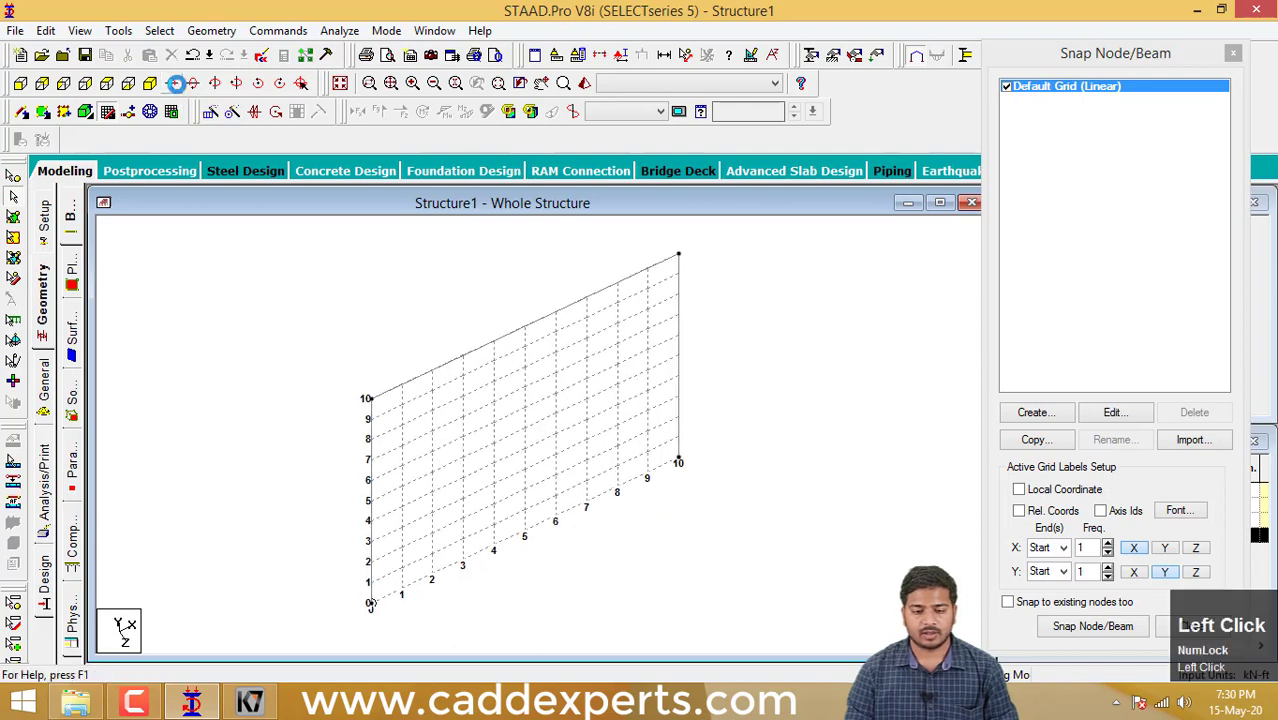
left_click(190, 86)
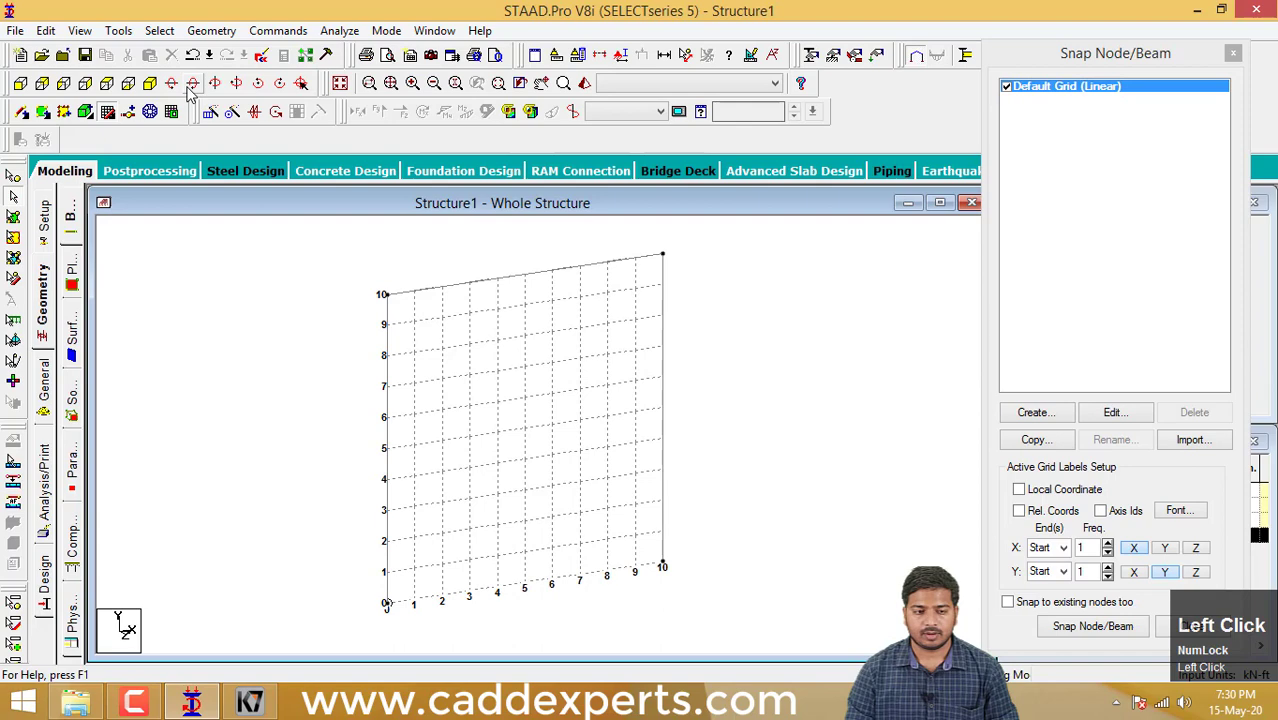
- Rotate the frame view both ways about the vertical axis, and spin it both ways in the screen plane
left_click(214, 85)
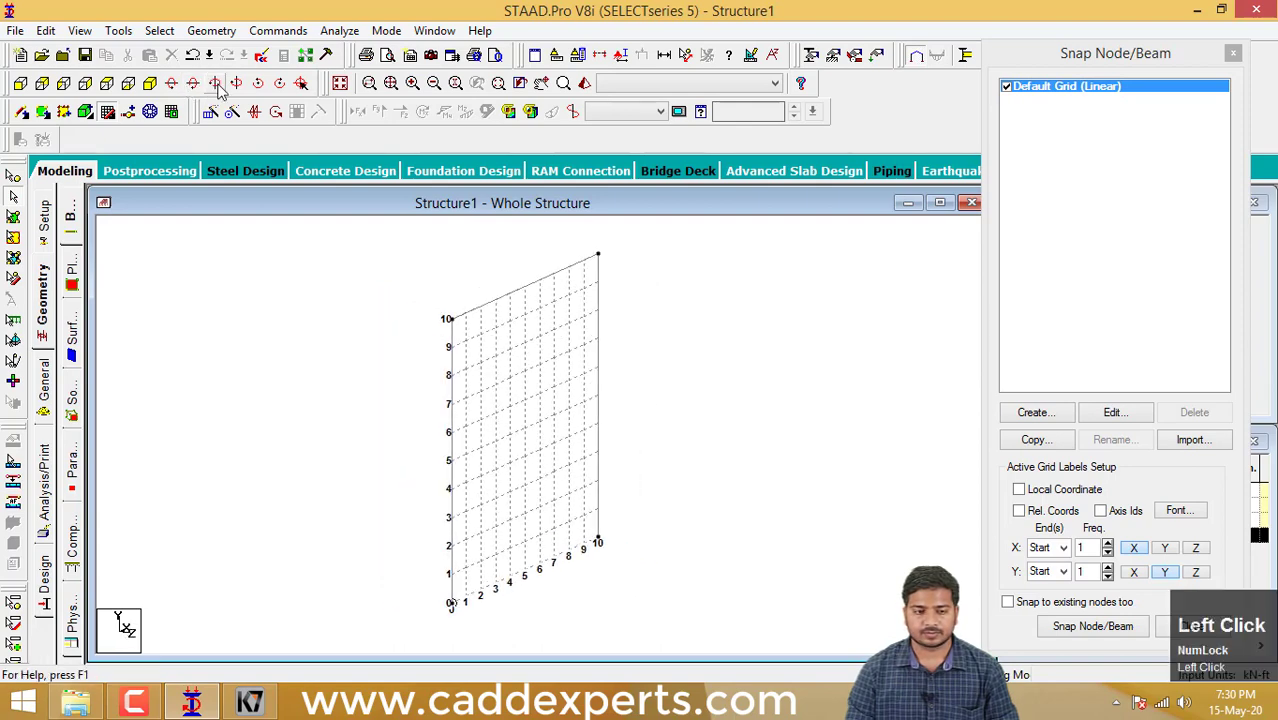
left_click(234, 83)
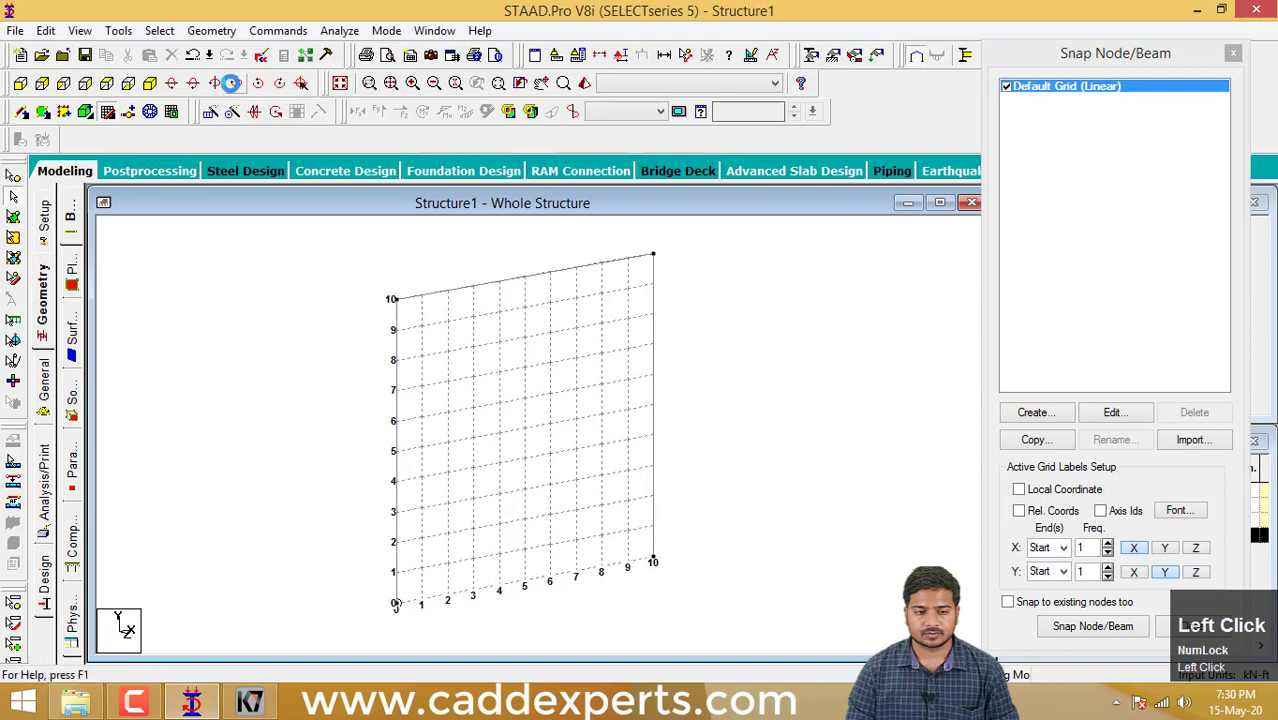
left_click(232, 83)
left_click(258, 85)
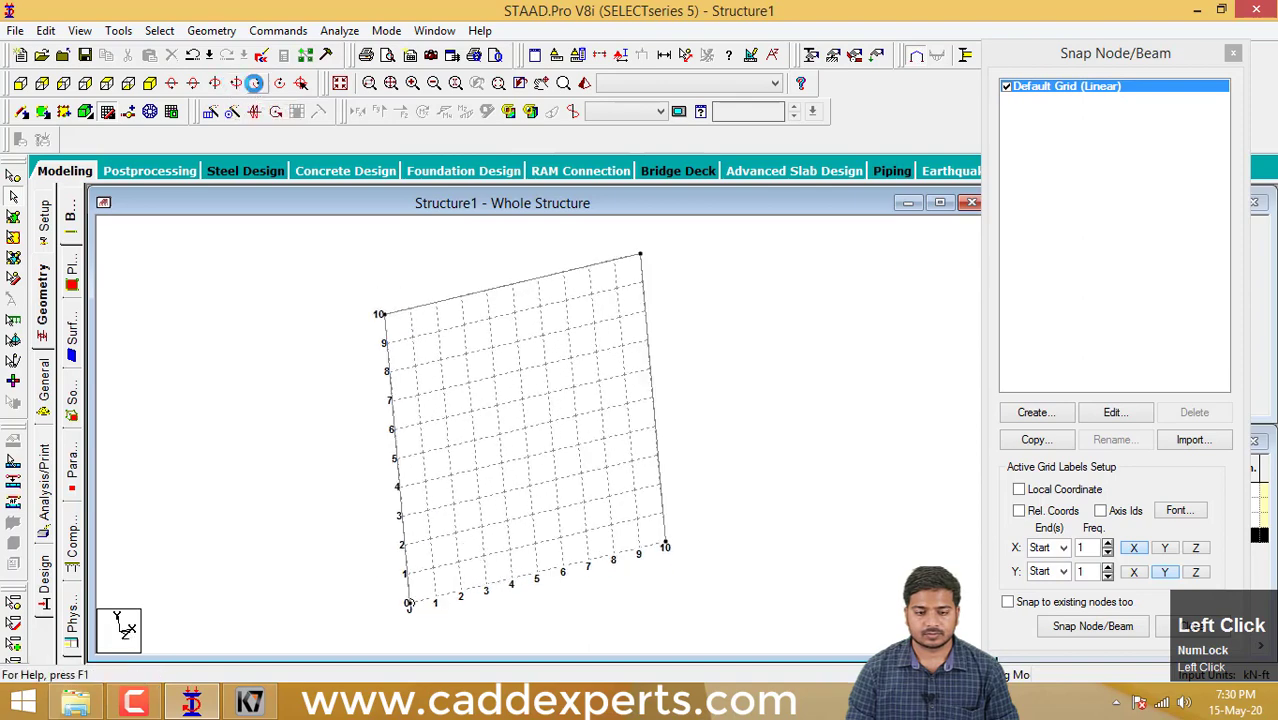
left_click(280, 84)
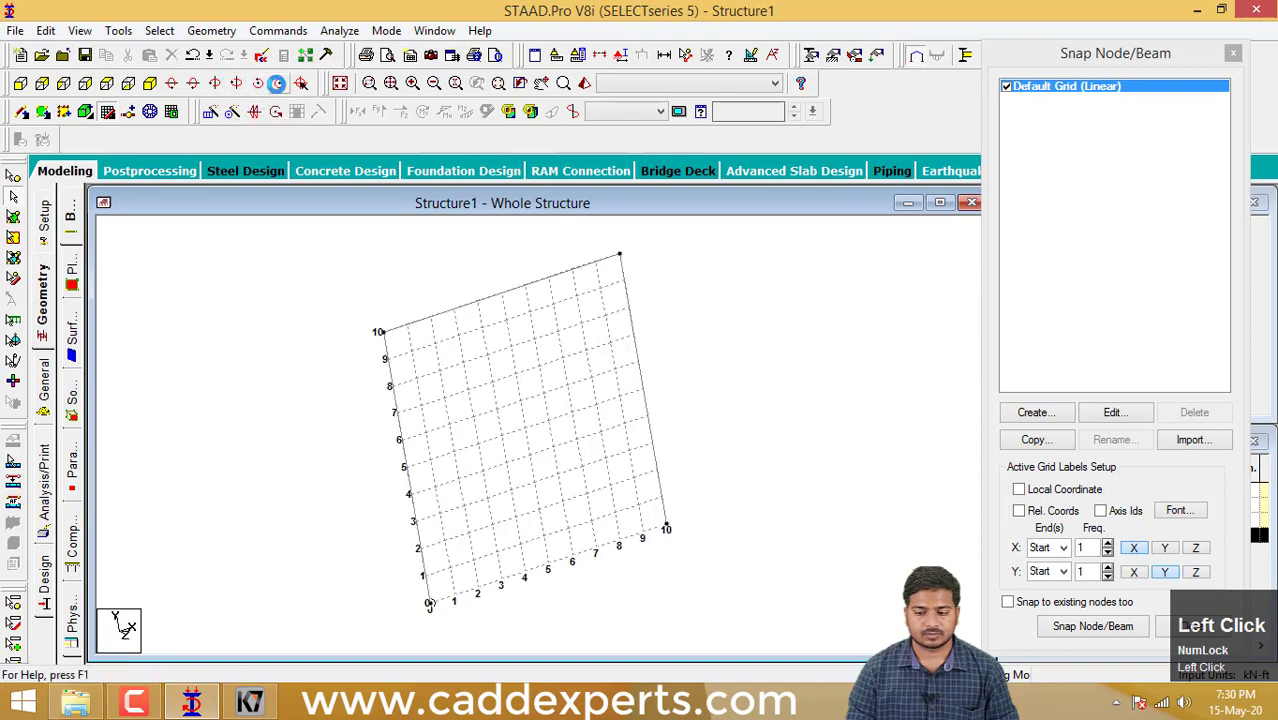
left_click(280, 84)
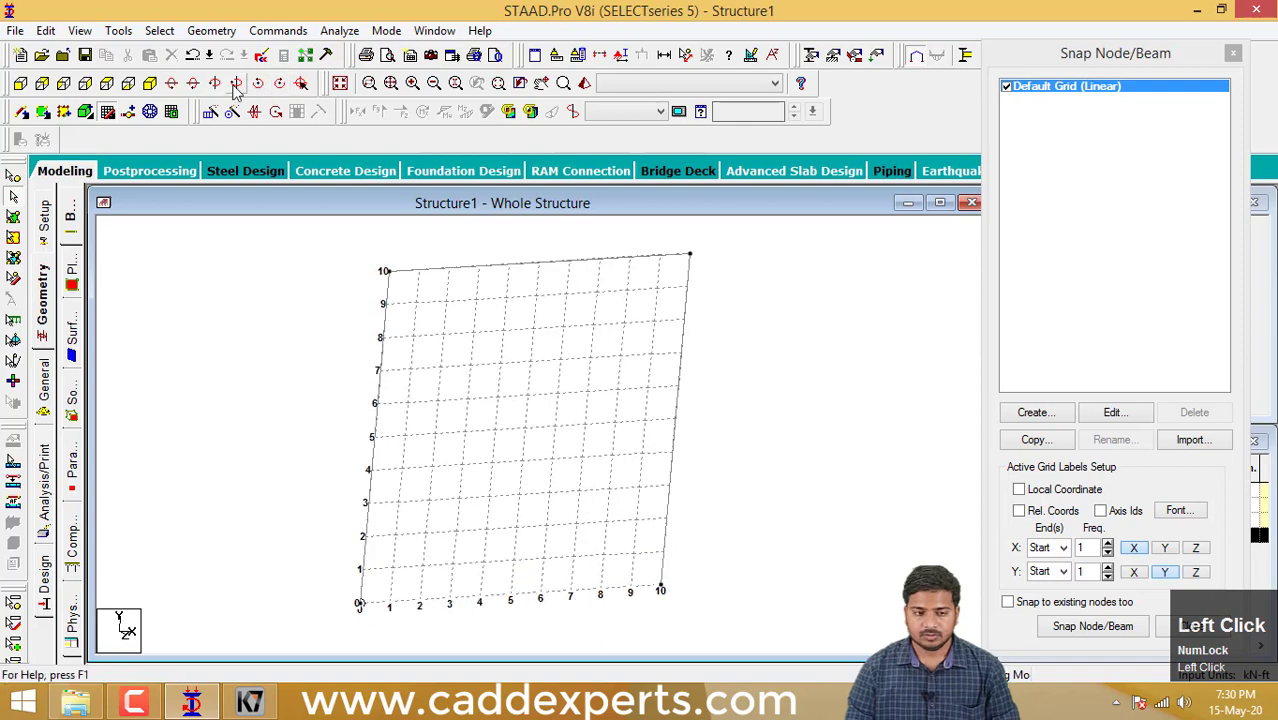
- Examine the rotated three-beam frame by panning and zooming the view
left_click(188, 85)
middle_click_drag(362, 320, 406, 338)
left_click(193, 88)
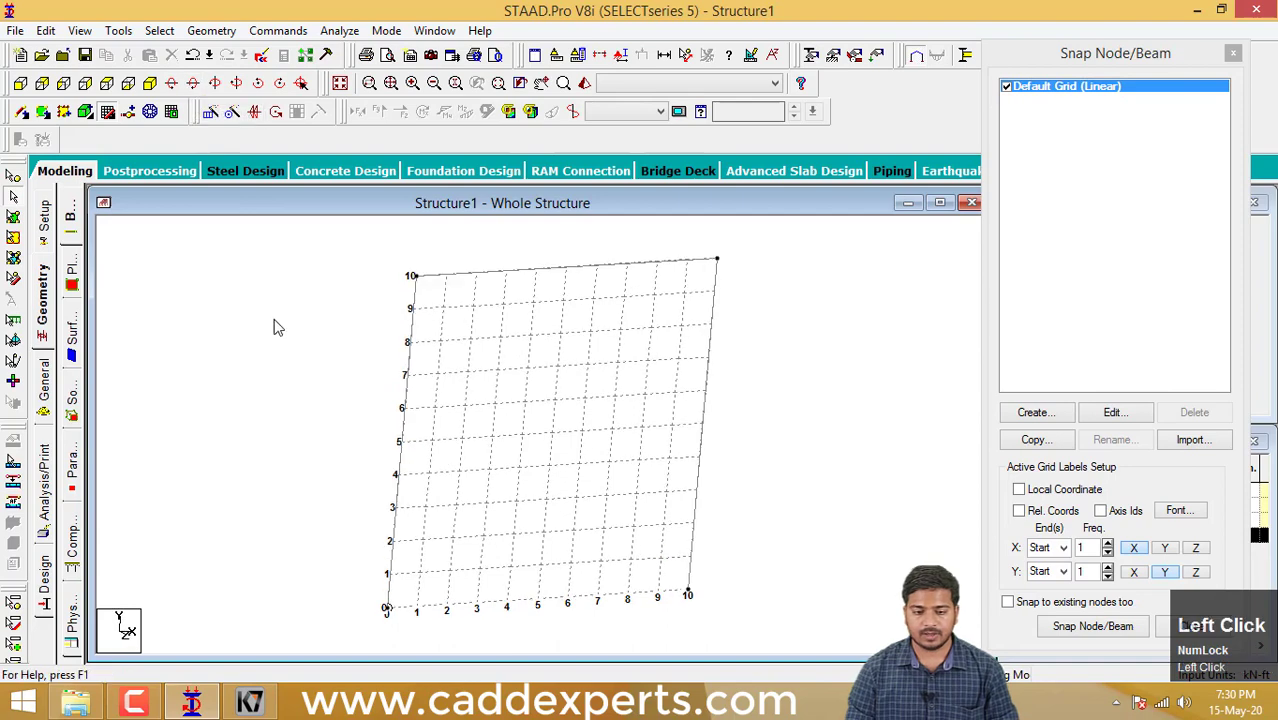
middle_click_drag(332, 354, 322, 399)
scroll(274, 344, "down", 1)
scroll(268, 356, "down", 1)
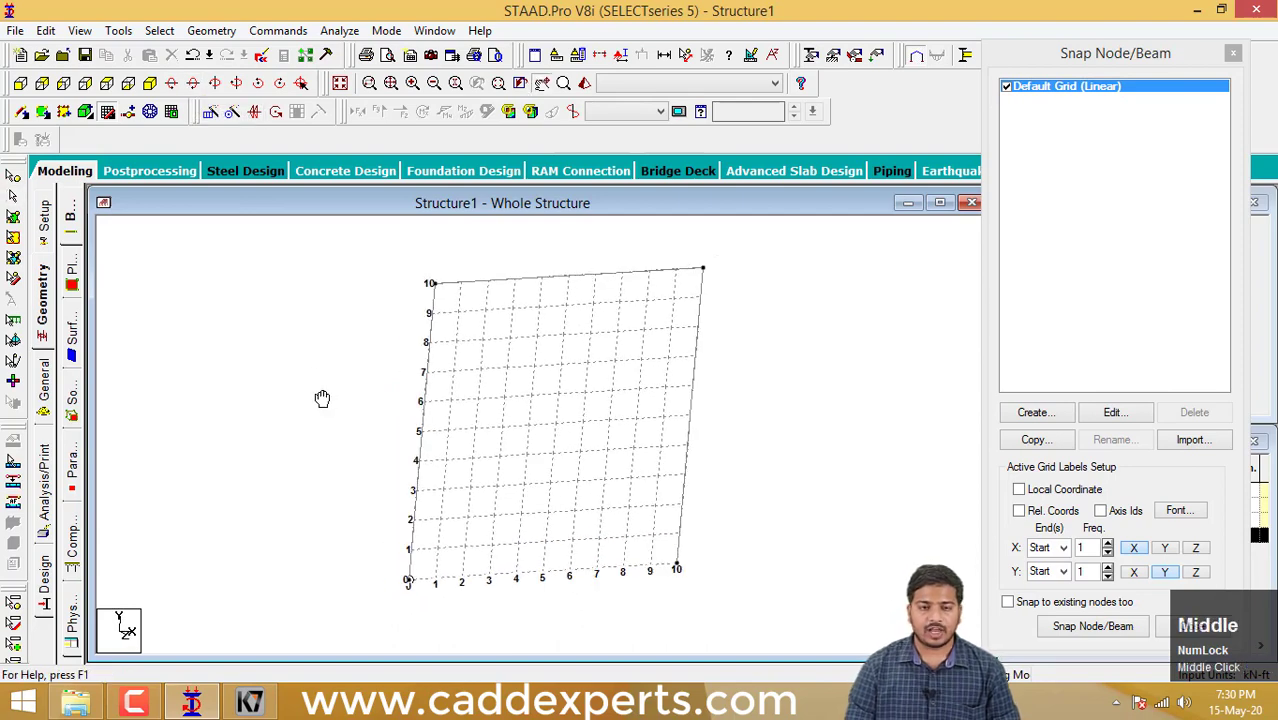
middle_click_drag(457, 414, 502, 419)
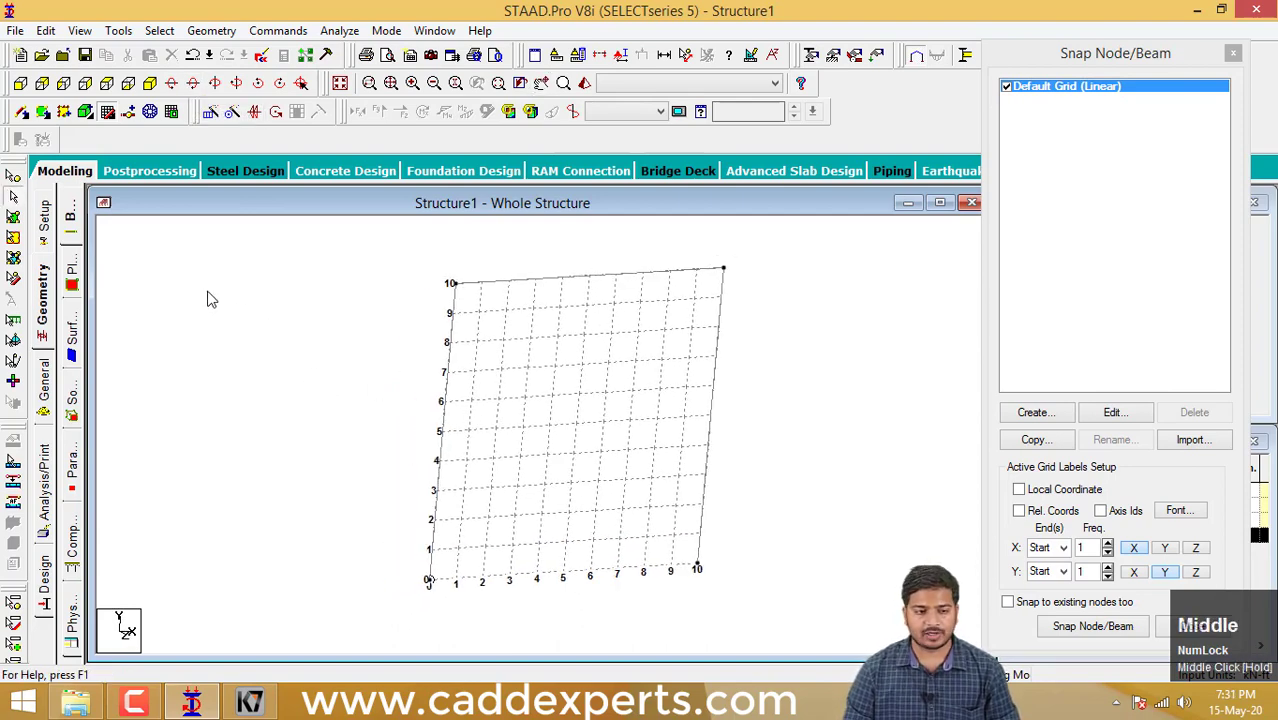
middle_click_drag(398, 378, 393, 372)
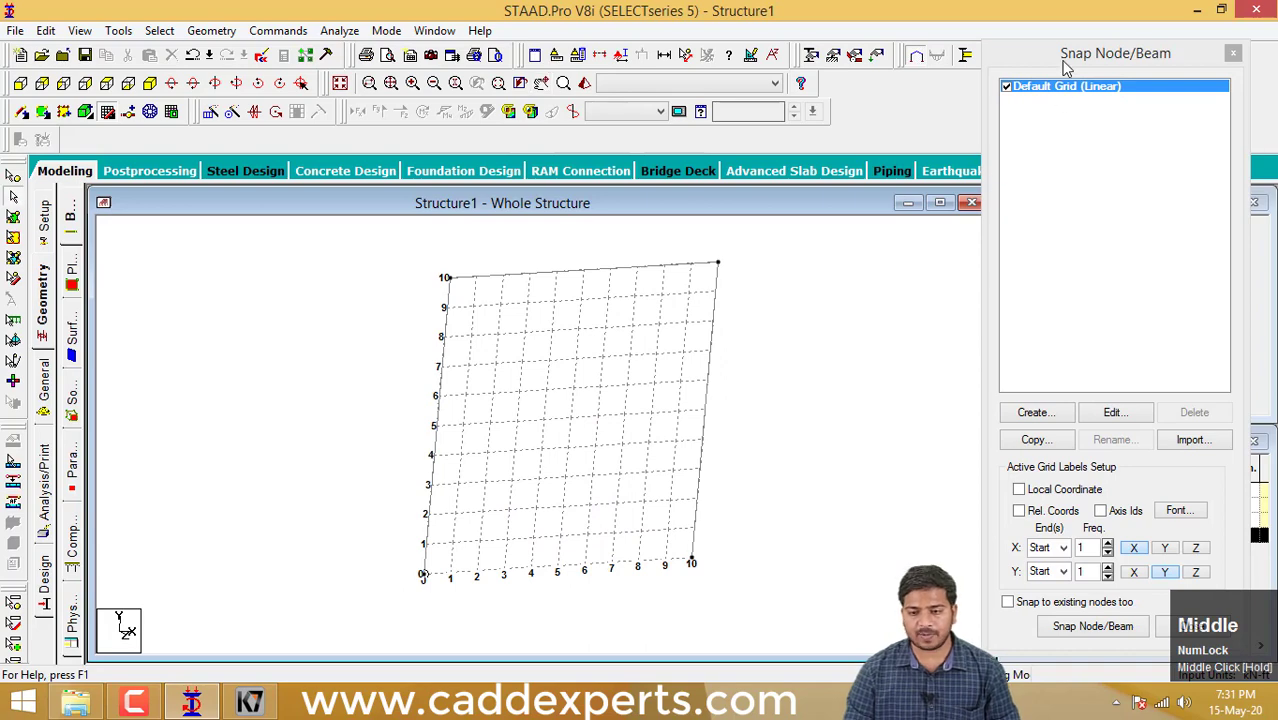
- Create a new Space structure file named Structure2 with Foot and KiloNewton units, overwriting the existing file
left_click_drag(1066, 66, 1108, 53)
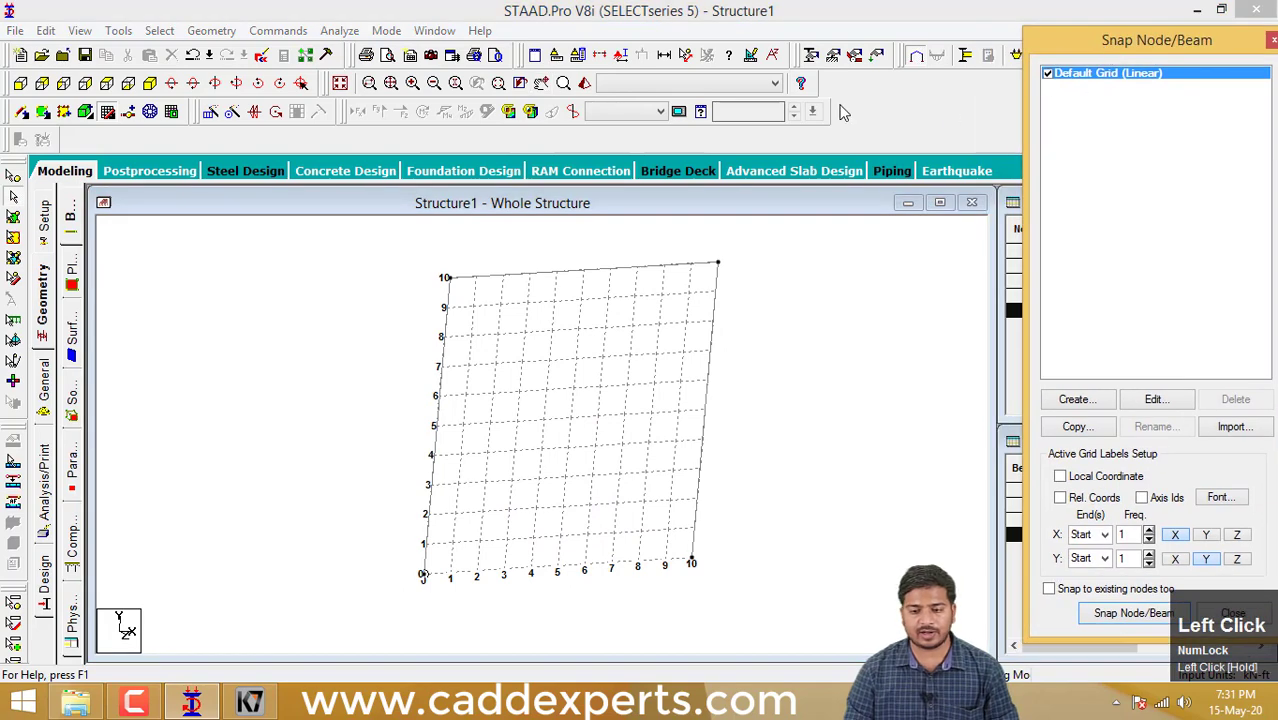
left_click(16, 31)
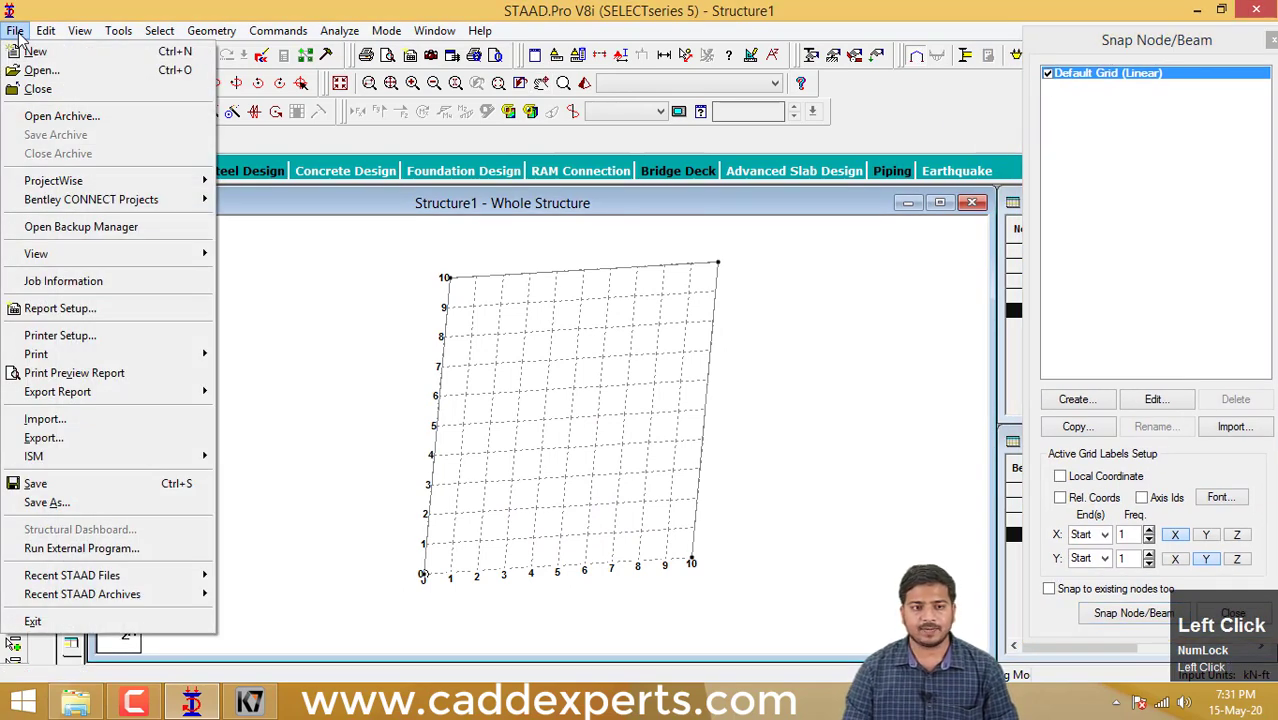
left_click(63, 58)
left_click(613, 392)
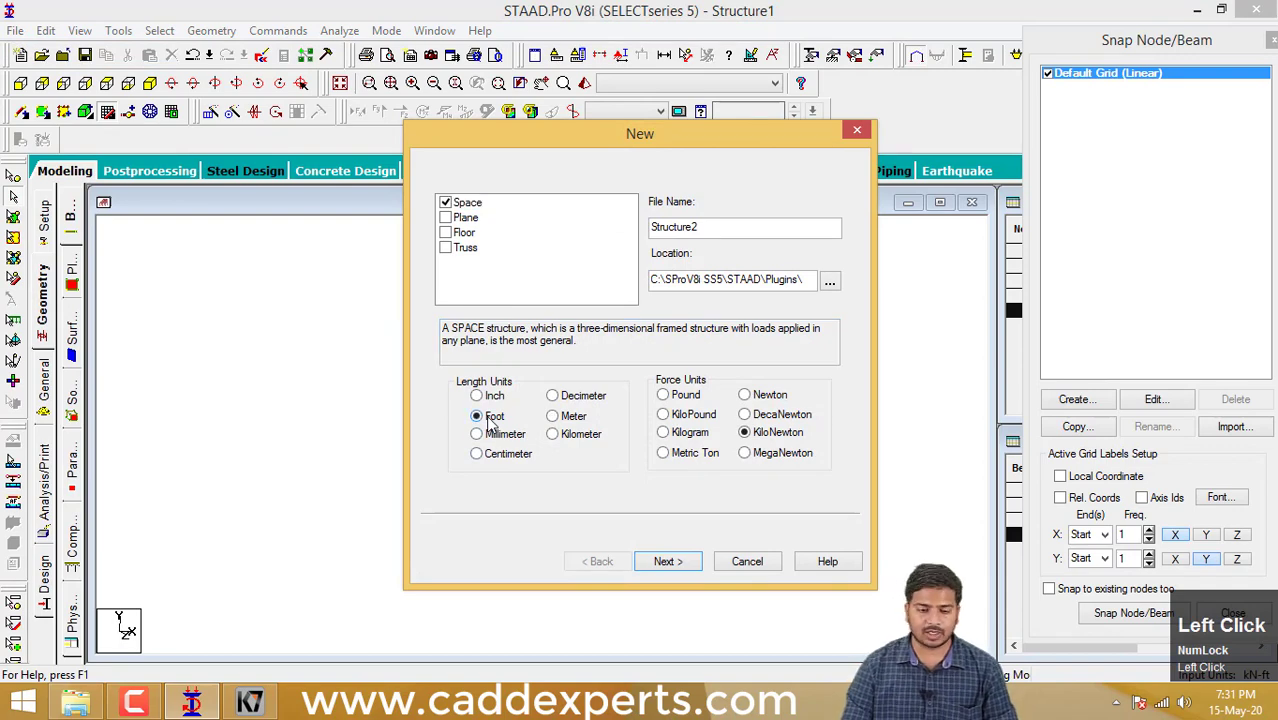
left_click(668, 563)
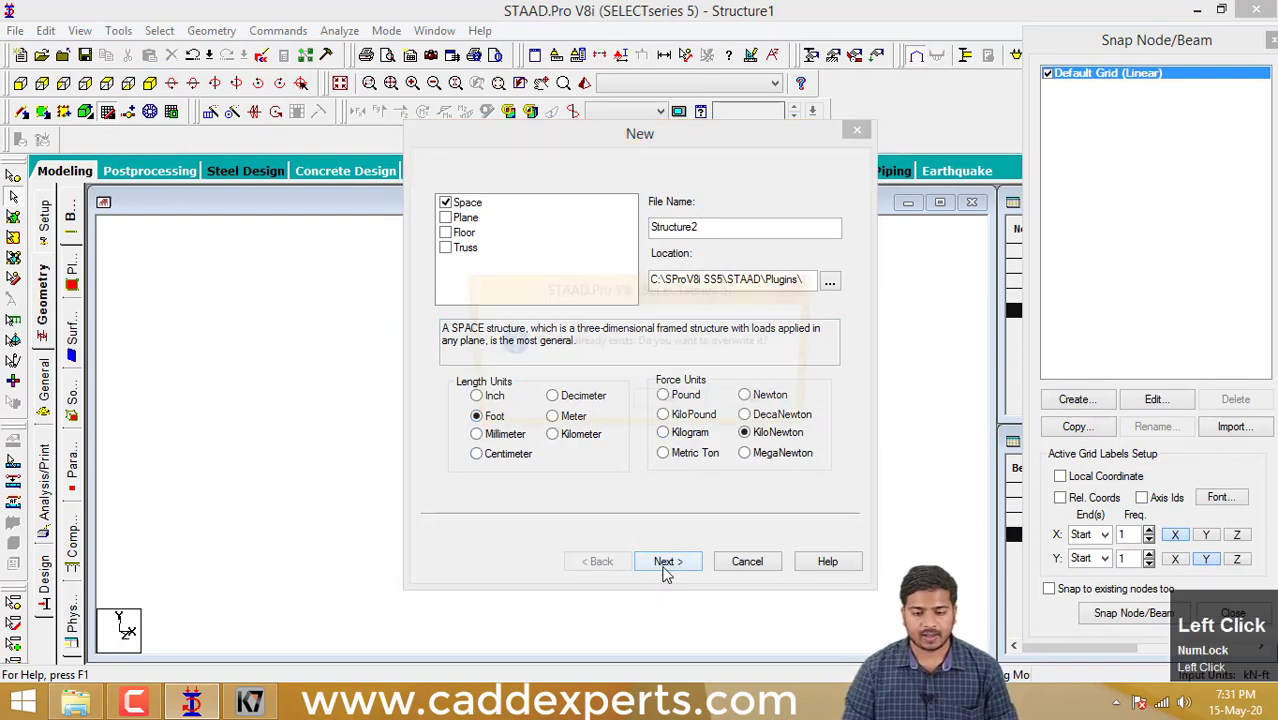
left_click(671, 408)
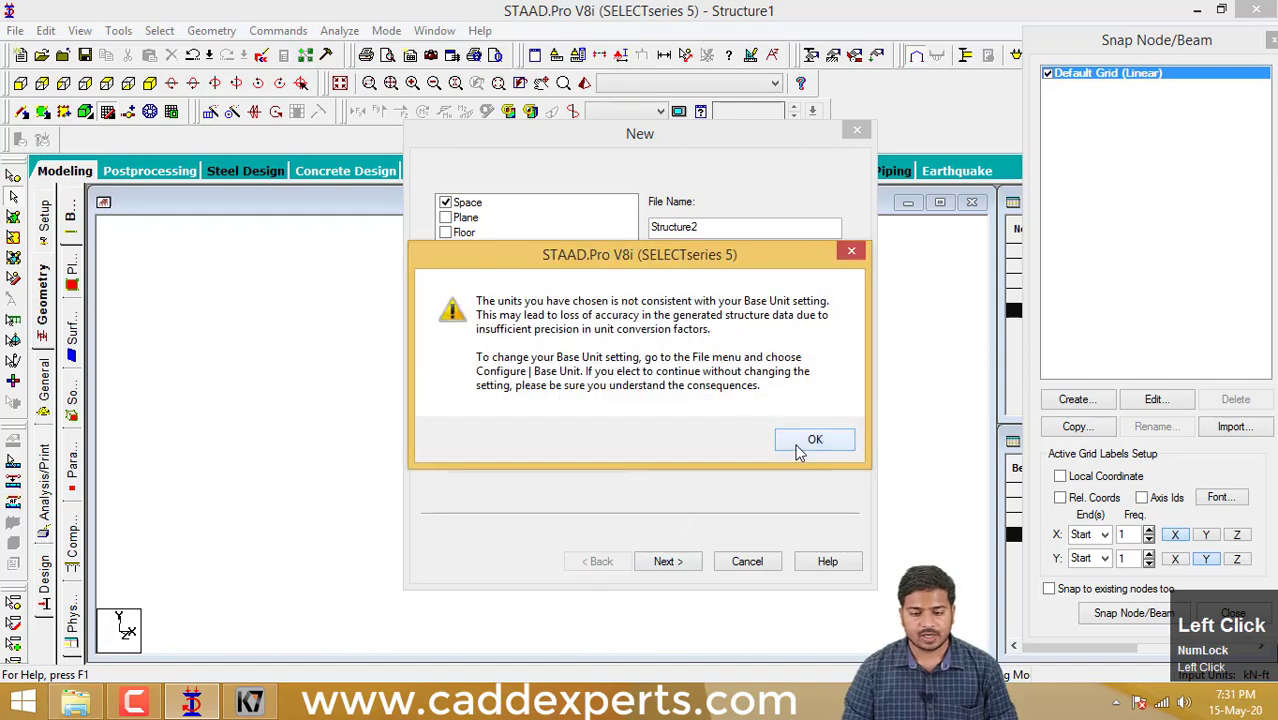
left_click(800, 452)
left_click(679, 561)
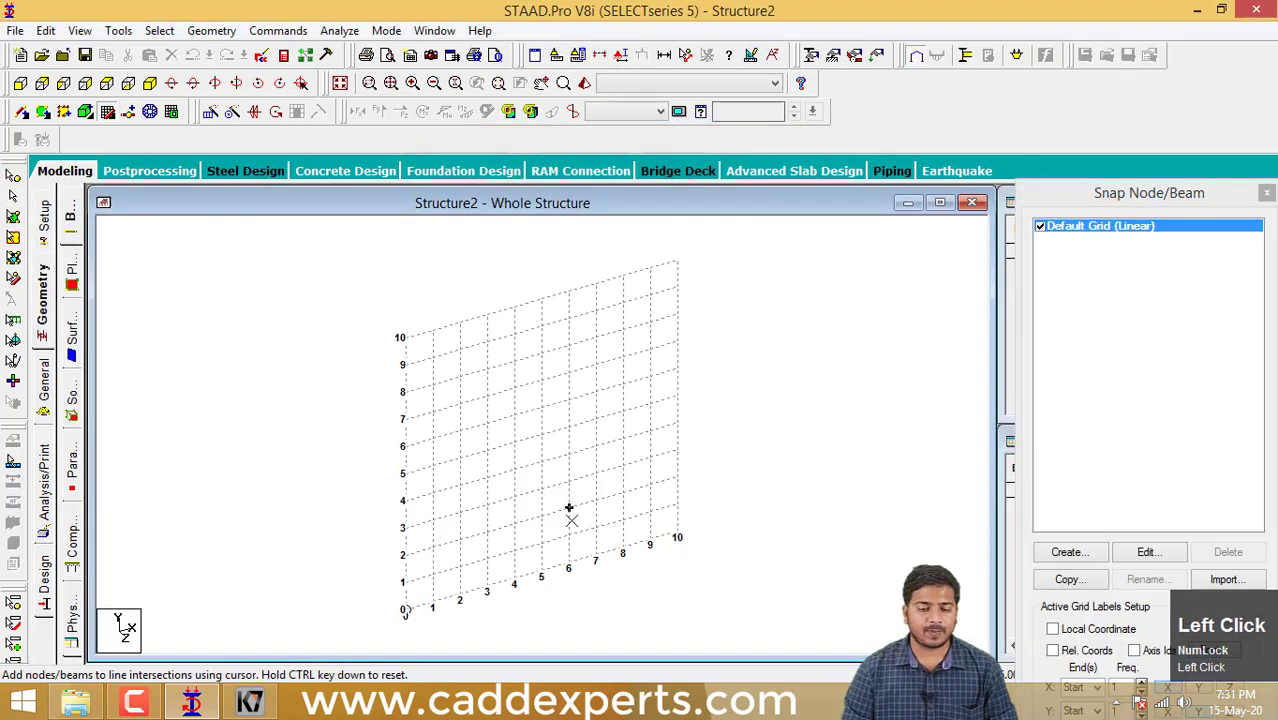
scroll(516, 525, "up", 2)
mouse_move(516, 525)
middle_mouse_down()
mouse_move(537, 502)
mouse_move(537, 542)
mouse_move(508, 545)
middle_mouse_up()
scroll(540, 487, "down", 2)
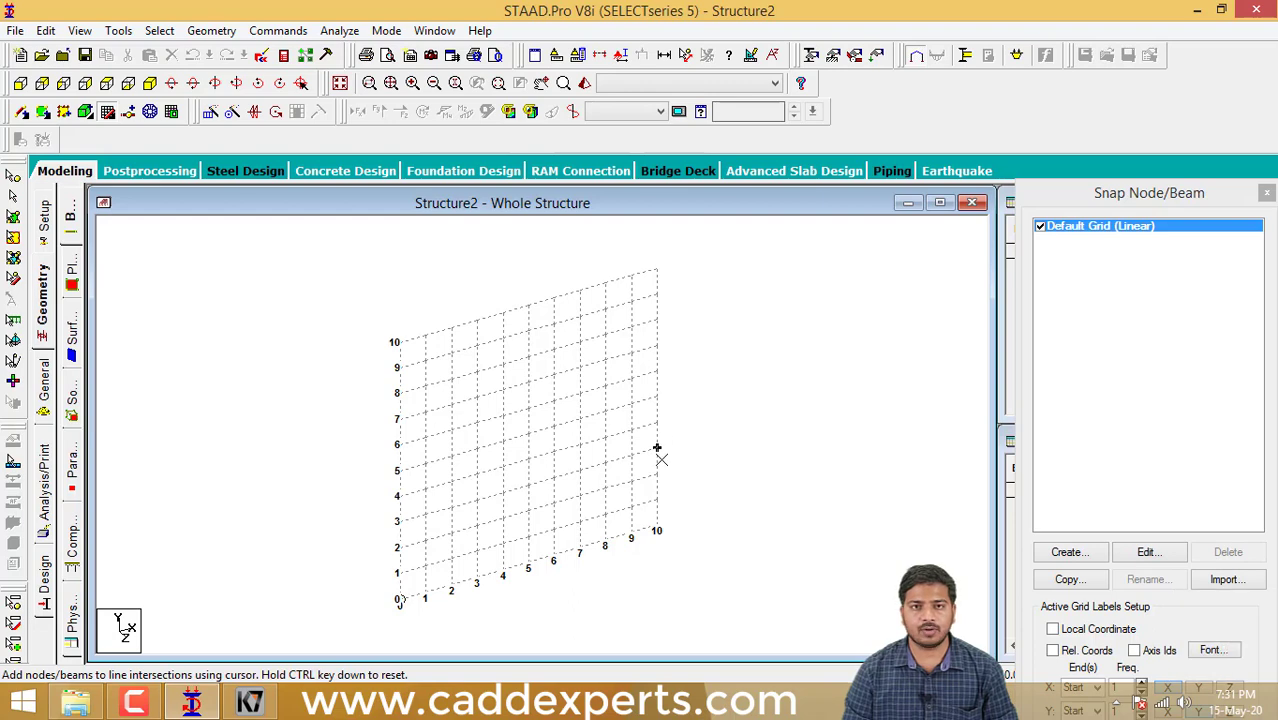
middle_click_drag(676, 458, 476, 459)
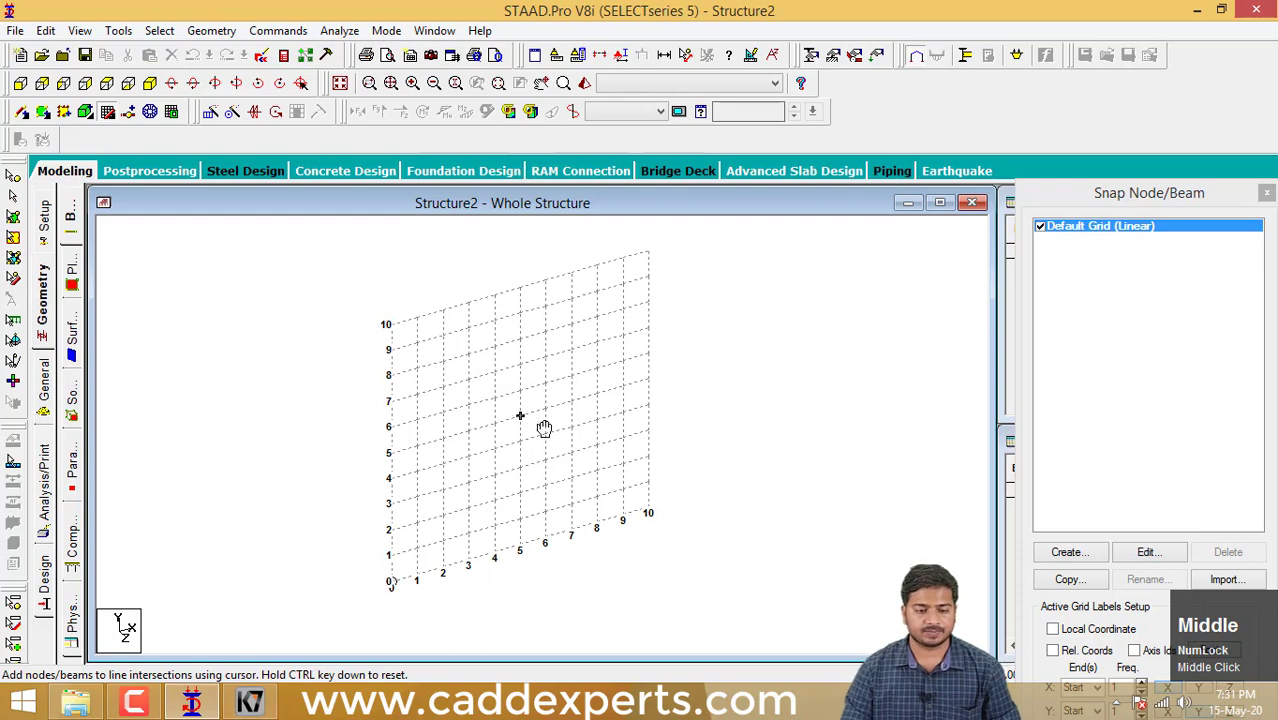
middle_click_drag(544, 428, 402, 451)
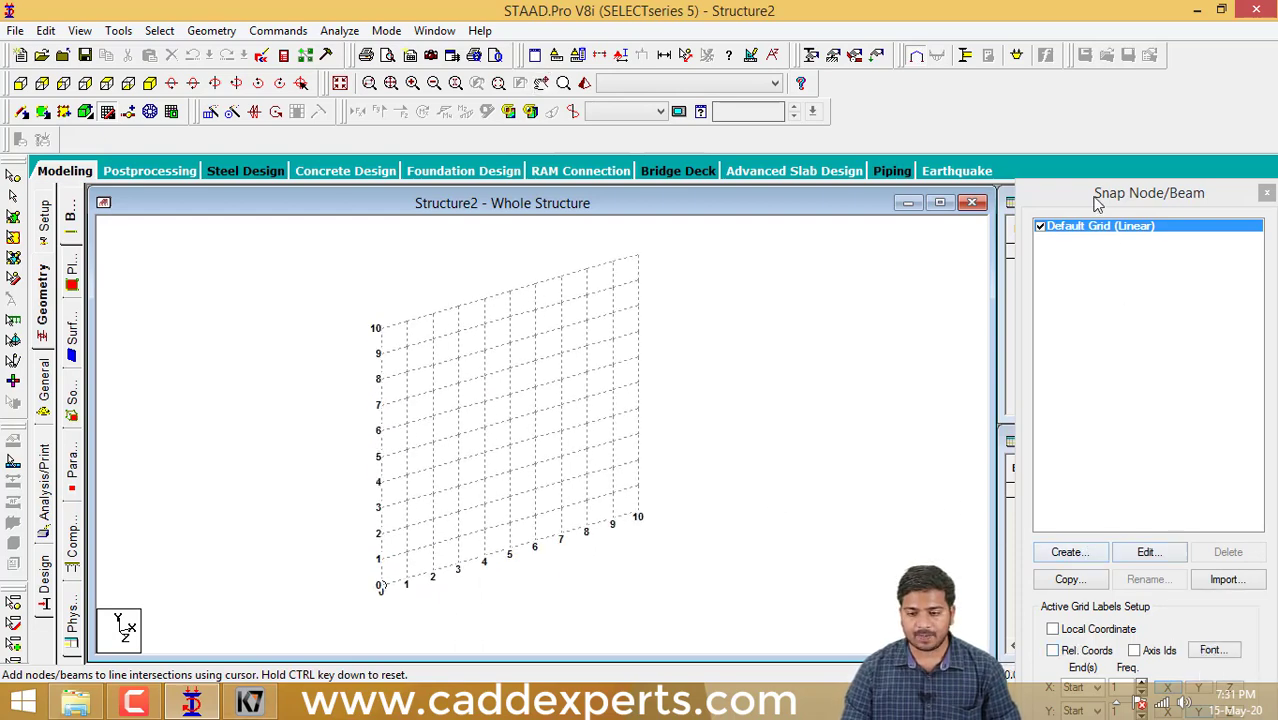
- Draw three connected beams on the default grid from (0,0) to (0,10), (10,10) and (10,0), and stop snapping
left_click_drag(1098, 200, 1098, 119)
left_click(1086, 630)
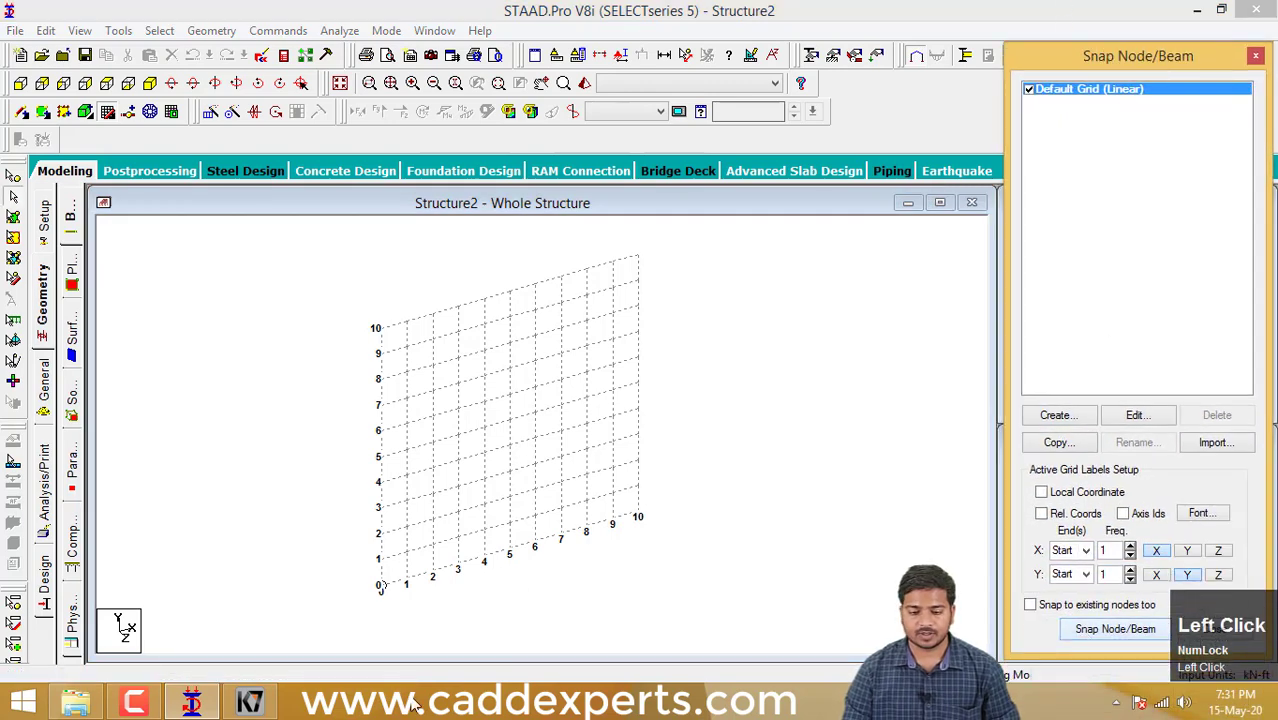
left_click(1115, 629)
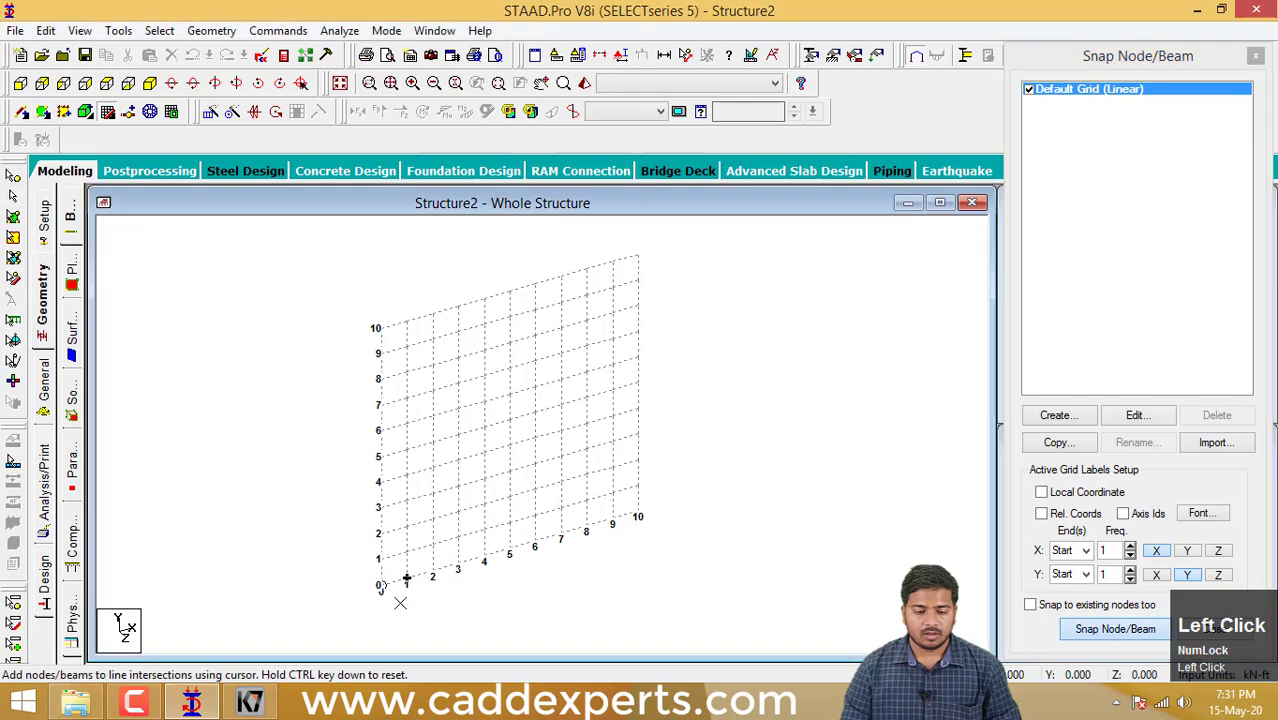
left_click(380, 585)
left_click(380, 507)
left_click(377, 327)
left_click(638, 255)
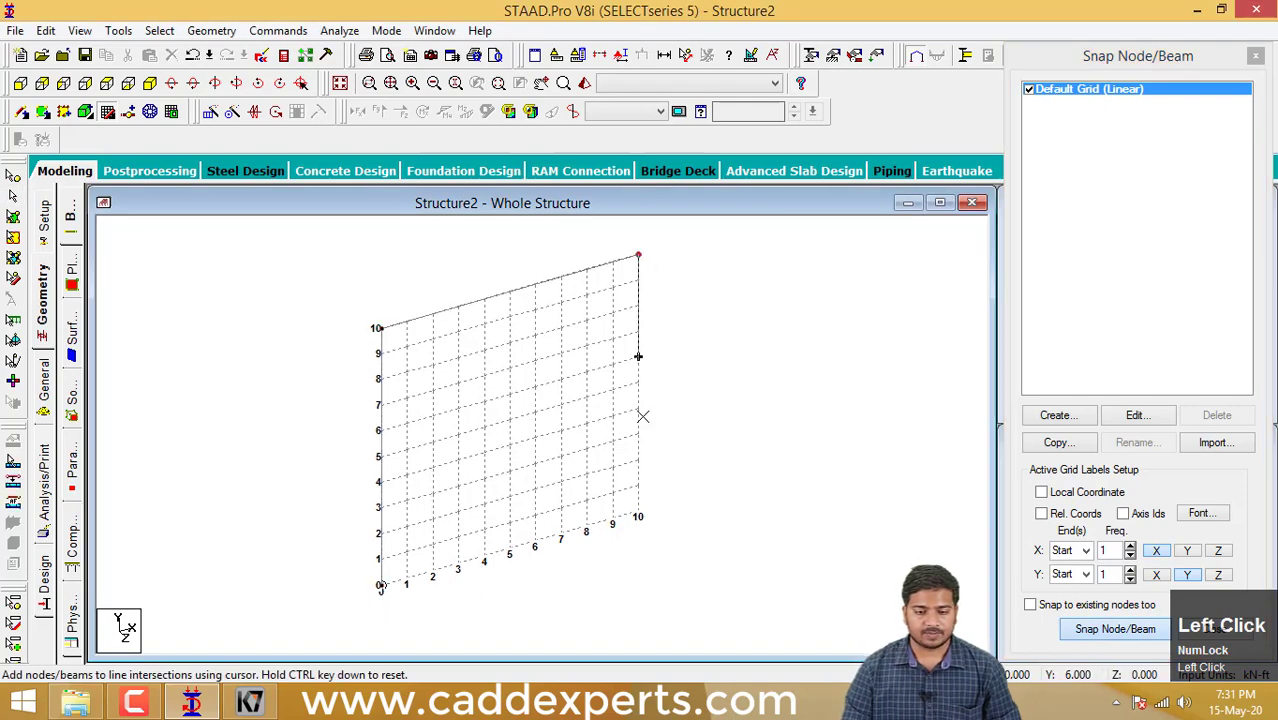
left_click(642, 520)
key("Escape")
- Select all three beams of the frame and open Translational Repeat
middle_click_drag(715, 554, 718, 557)
left_click_drag(702, 568, 309, 257)
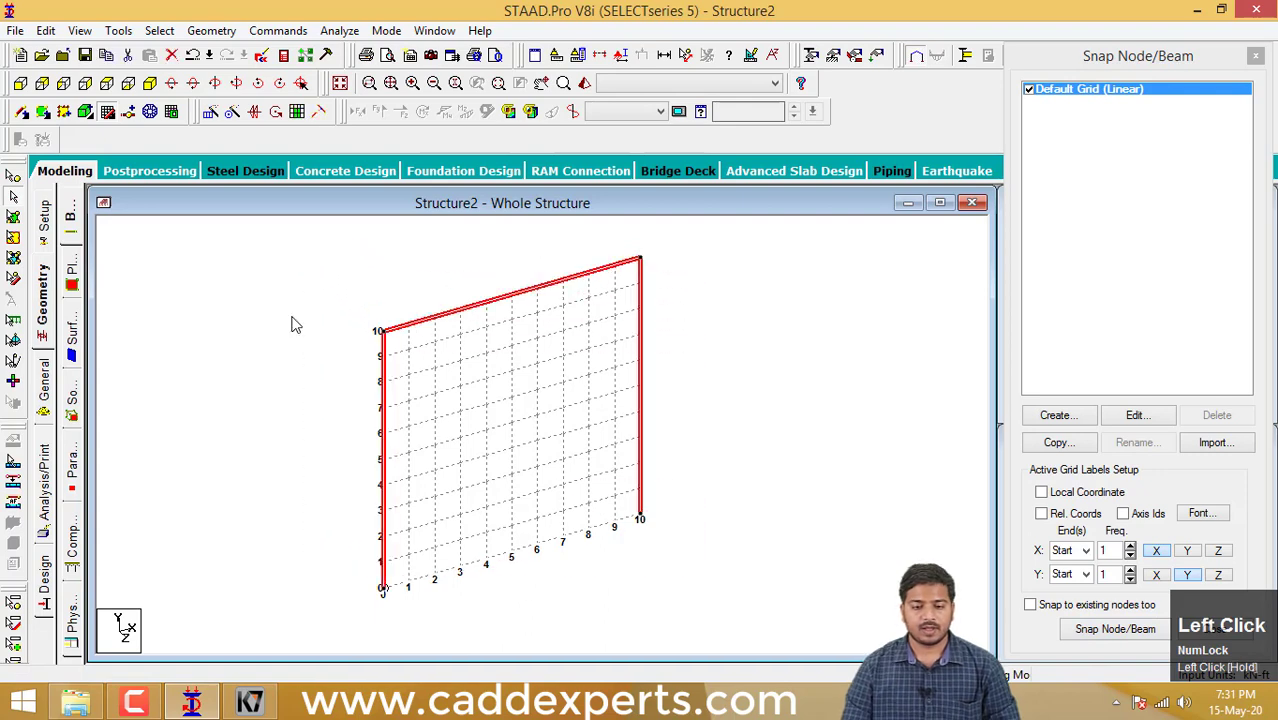
middle_click_drag(345, 368, 316, 374)
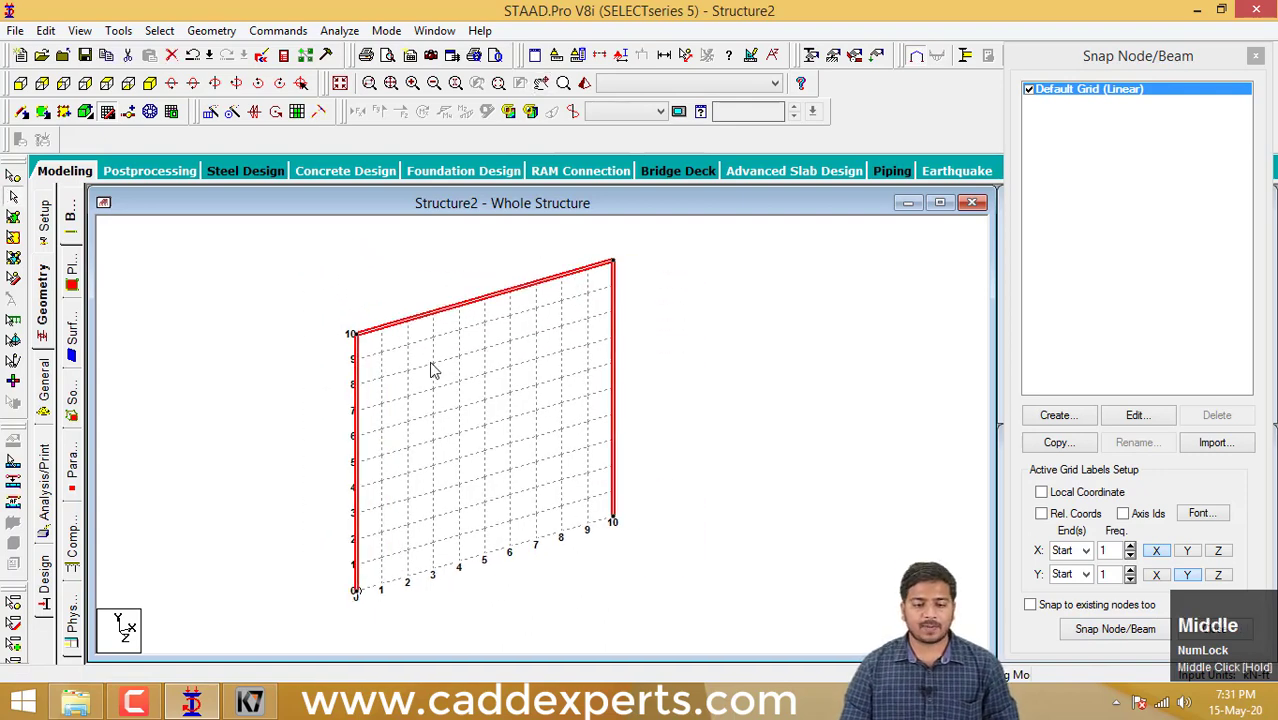
scroll(432, 364, "down", 1)
middle_click_drag(440, 375, 427, 369)
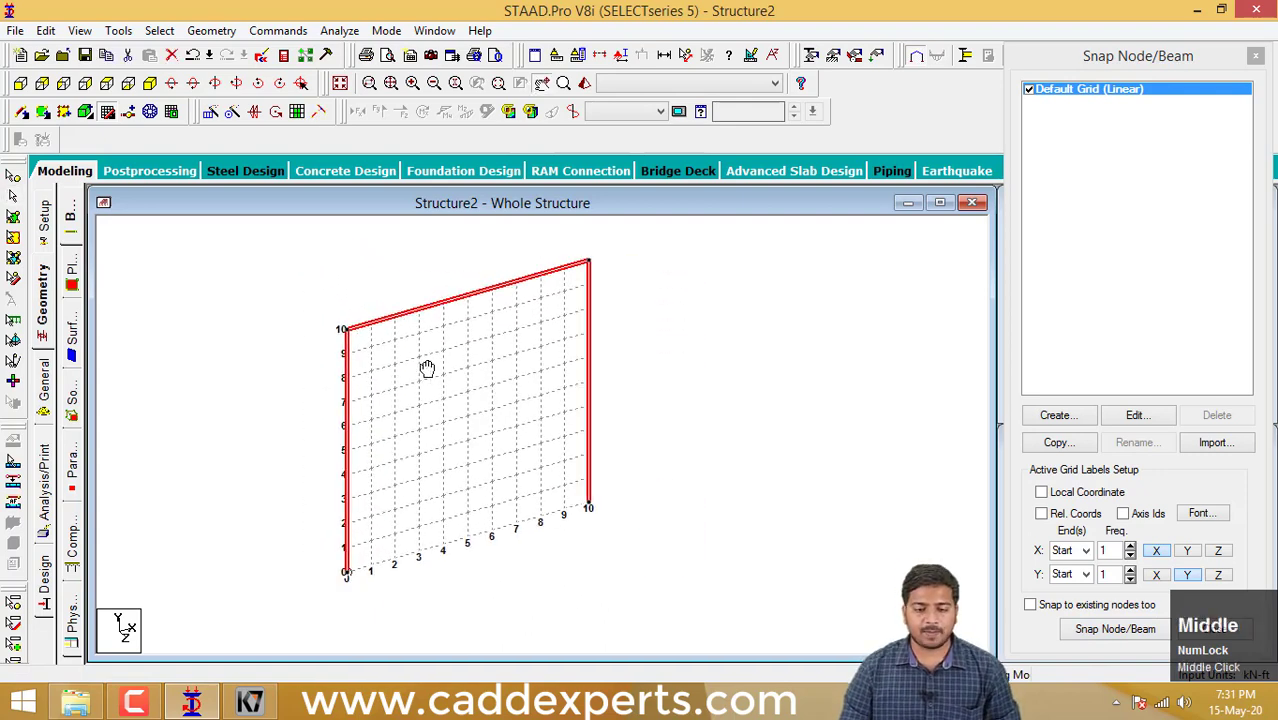
left_click(214, 114)
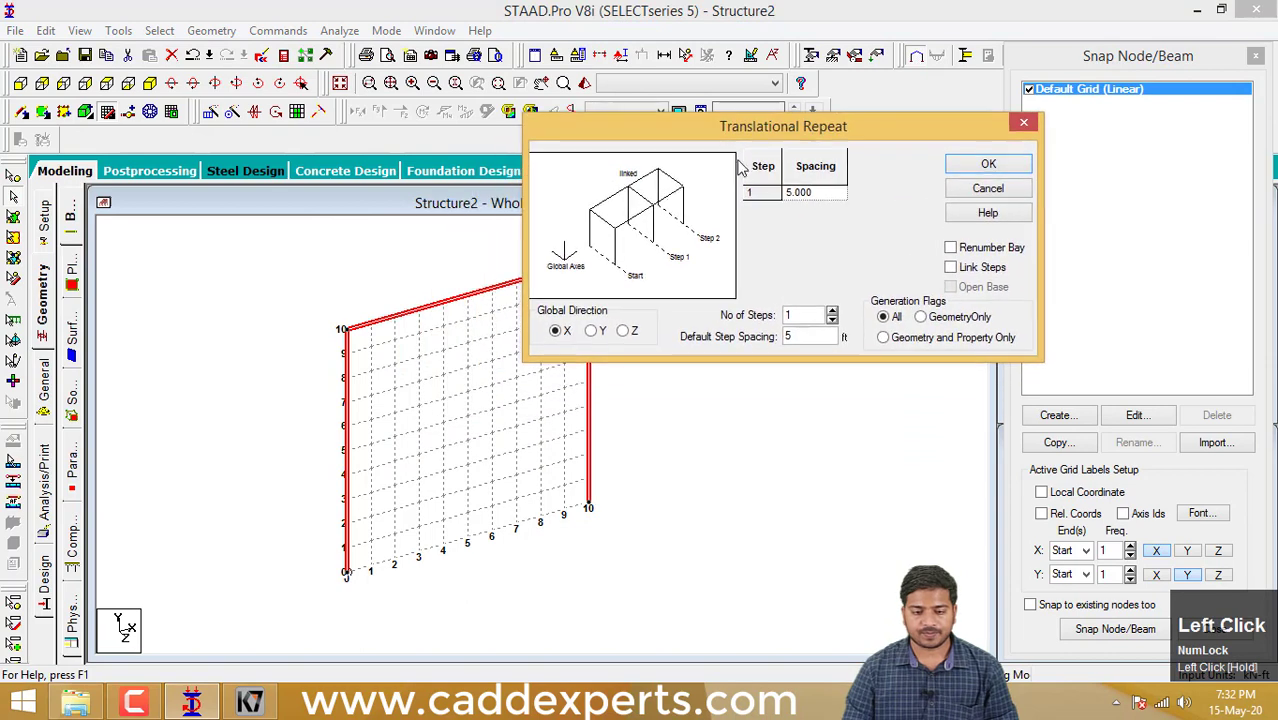
- Hide the default linear grid and clear the view around the frame for the repeat
middle_click_drag(367, 440, 308, 491)
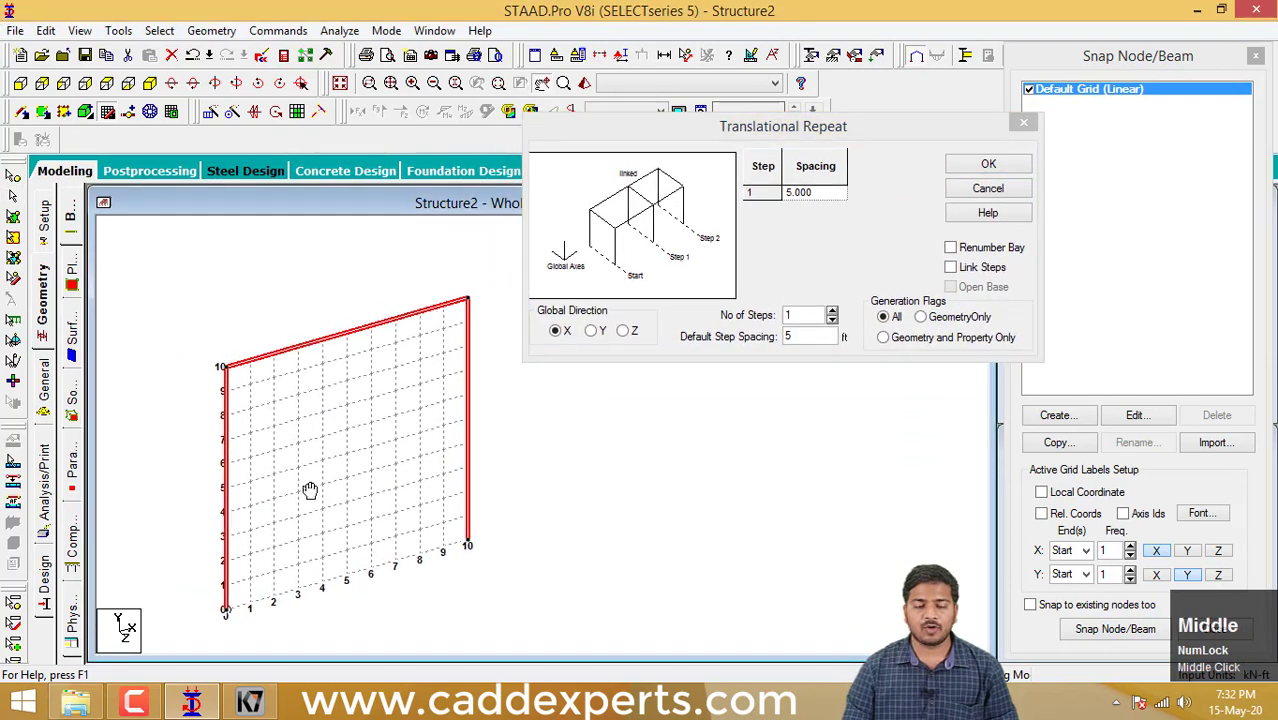
left_click(1029, 90)
middle_click_drag(633, 416, 602, 434)
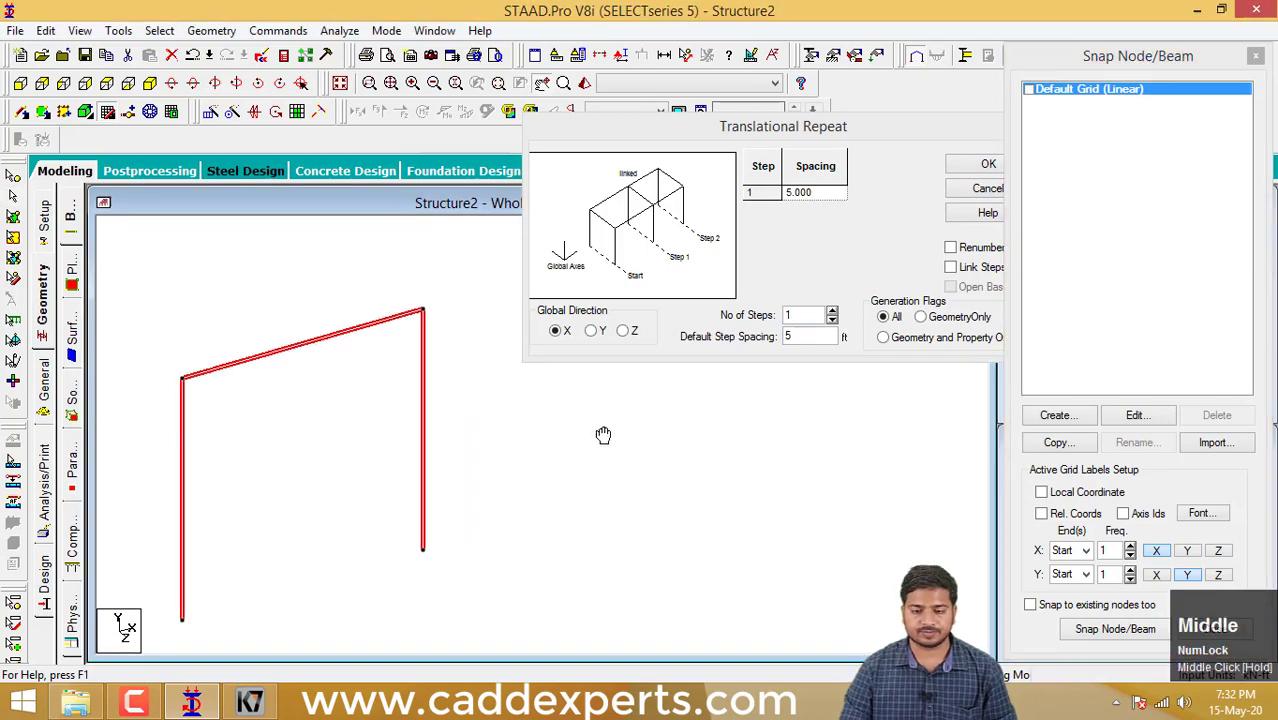
scroll(604, 428, "down", 2)
left_click_drag(770, 130, 743, 132)
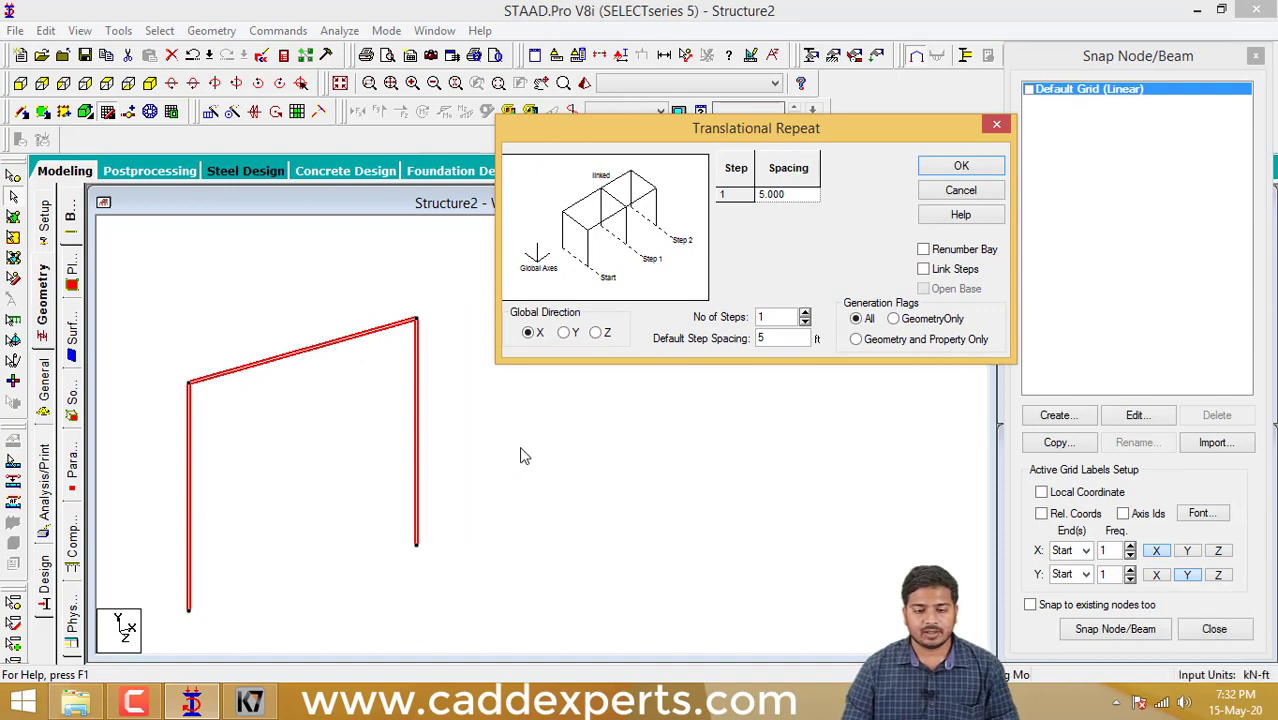
scroll(522, 451, "down", 3)
middle_click_drag(540, 457, 546, 454)
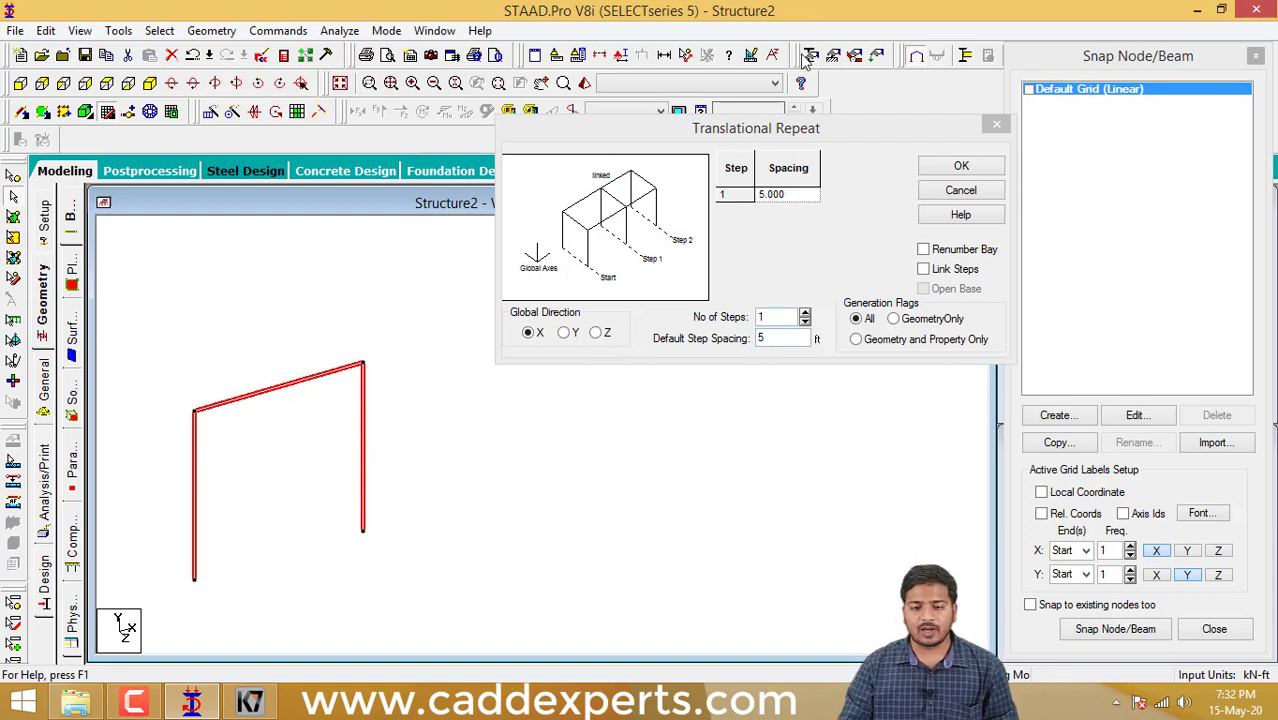
- Reselect the whole frame and repeat it in the X direction with 2 steps at 5 ft spacing, using Link Steps and Open Base
left_click_drag(794, 133, 757, 116)
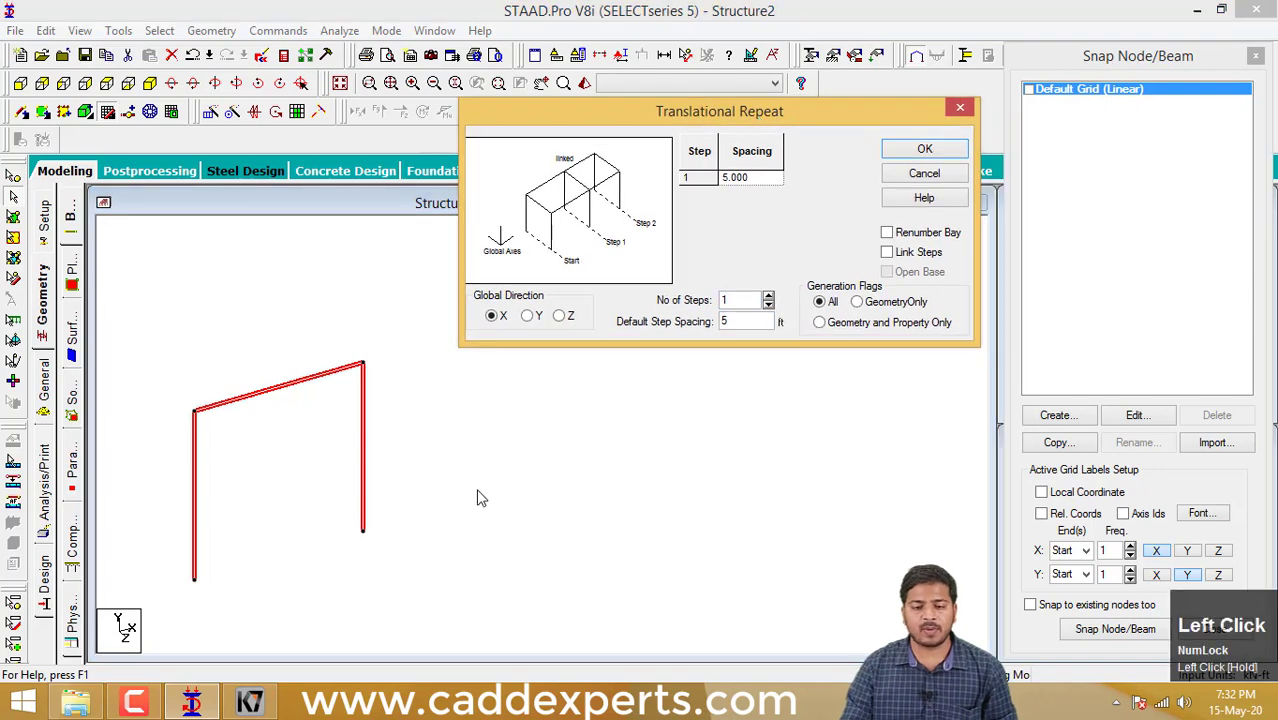
middle_click_drag(487, 504, 509, 515)
scroll(390, 442, "up", 1)
left_click(434, 485)
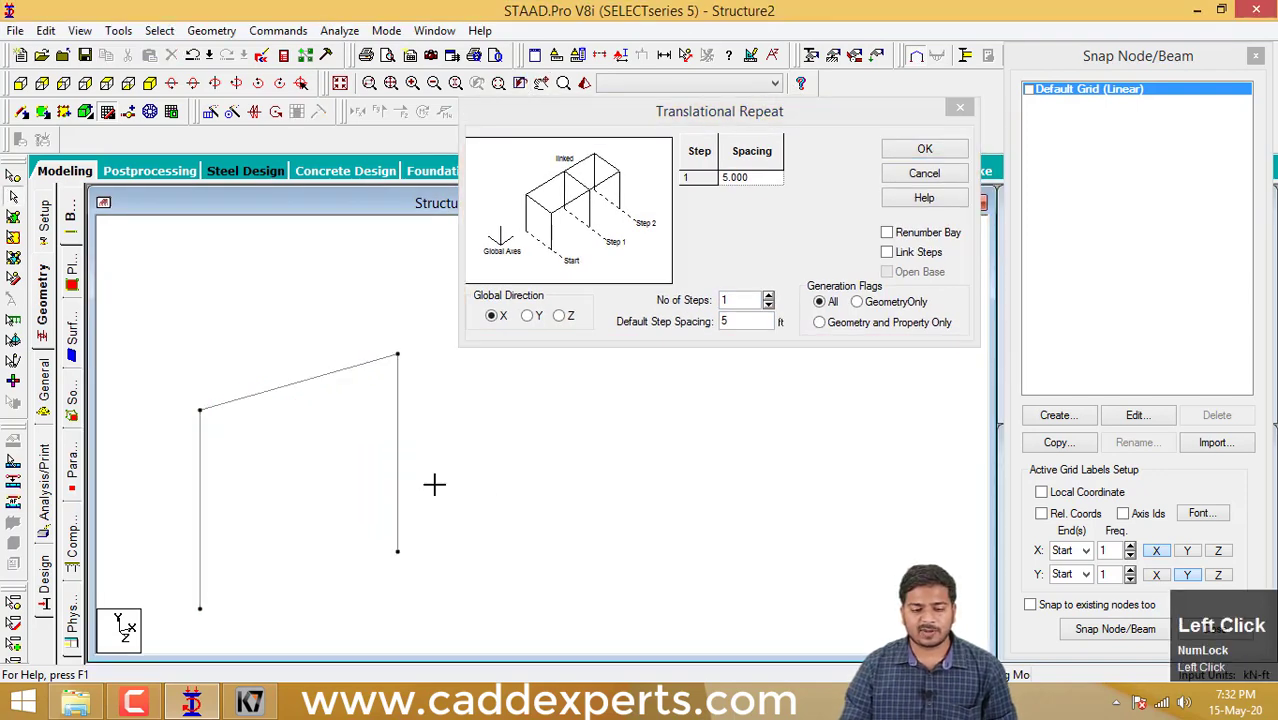
left_click_drag(437, 598, 160, 320)
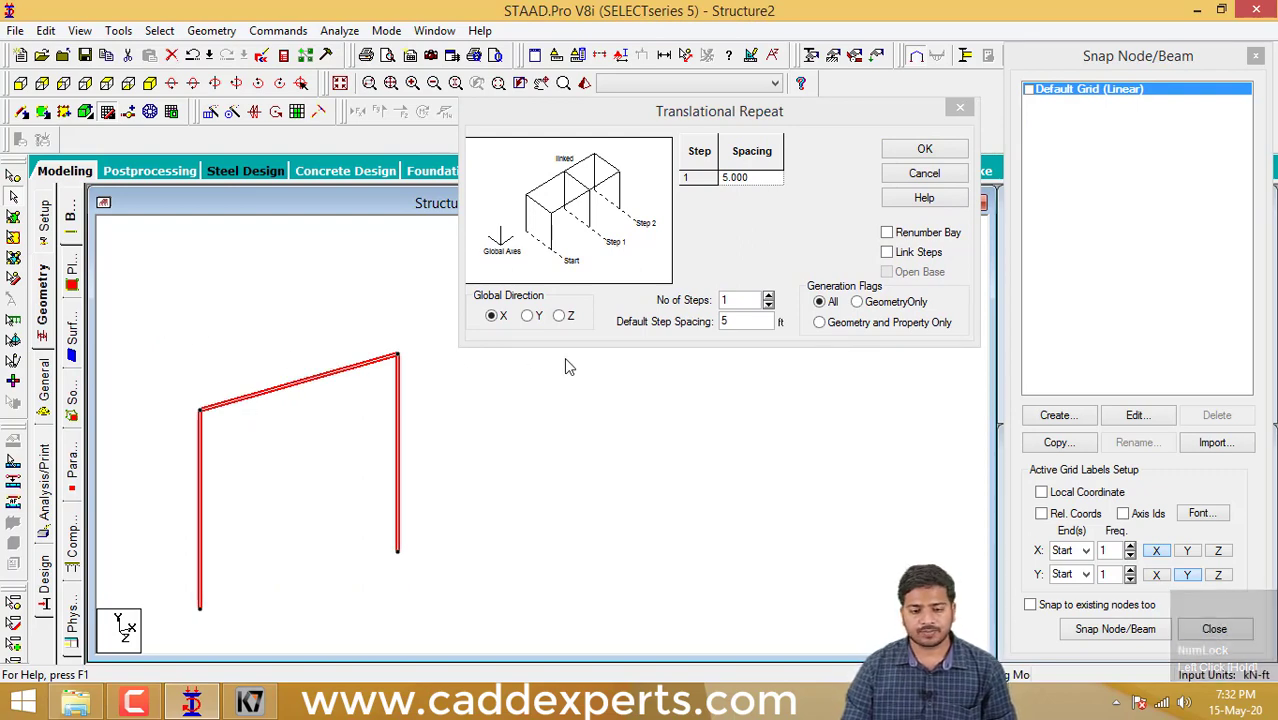
left_click(768, 297)
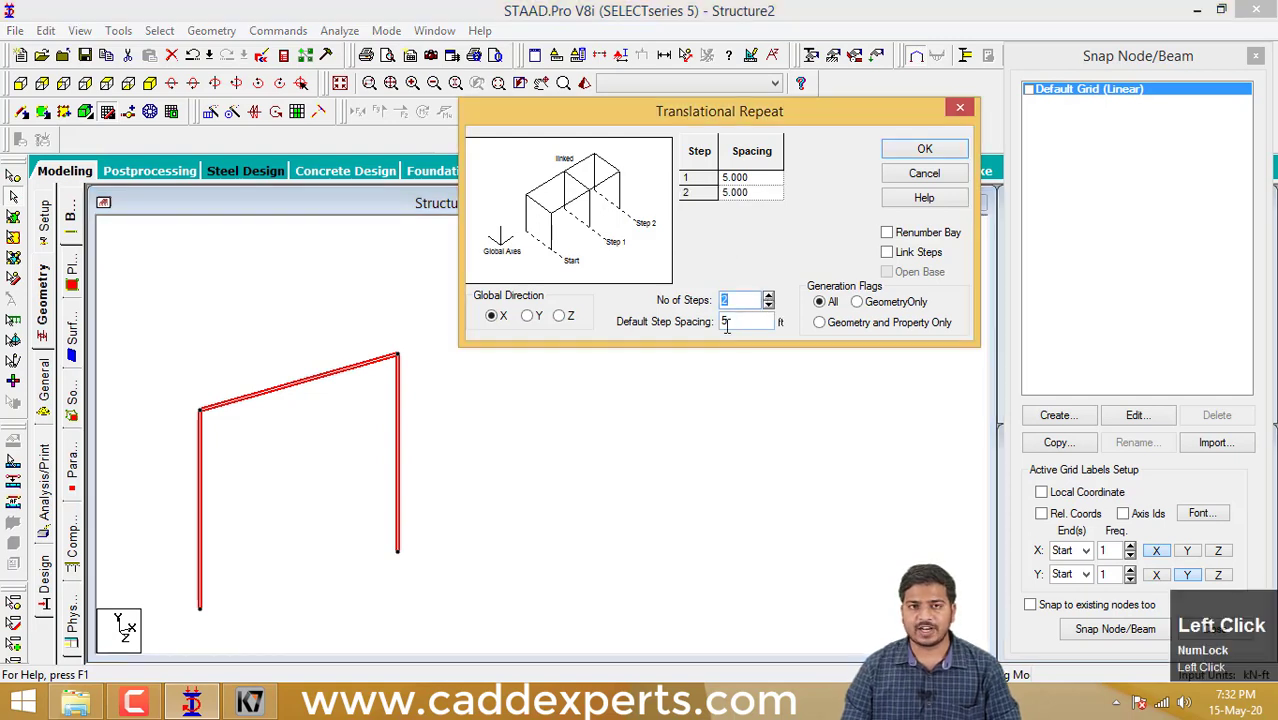
left_click(888, 252)
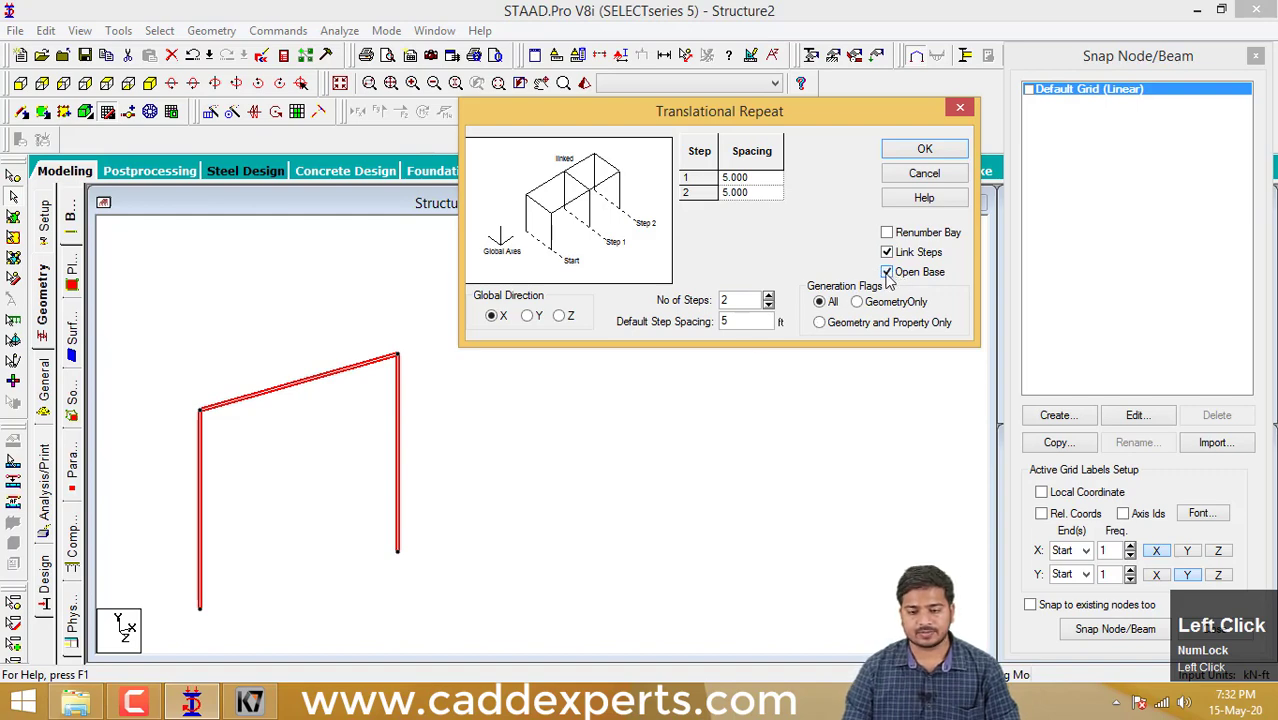
left_click(922, 150)
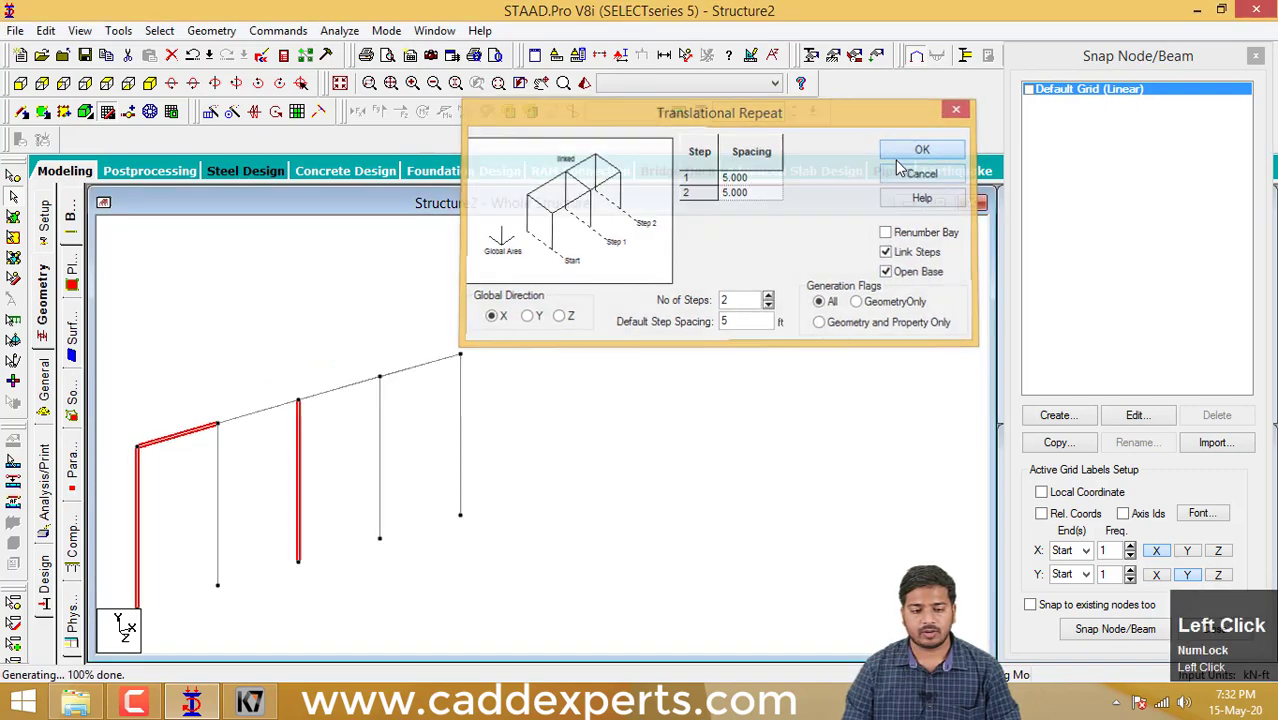
- Undo the X-direction repeat of the frame
middle_click_drag(585, 437, 719, 417)
scroll(559, 451, "up", 3)
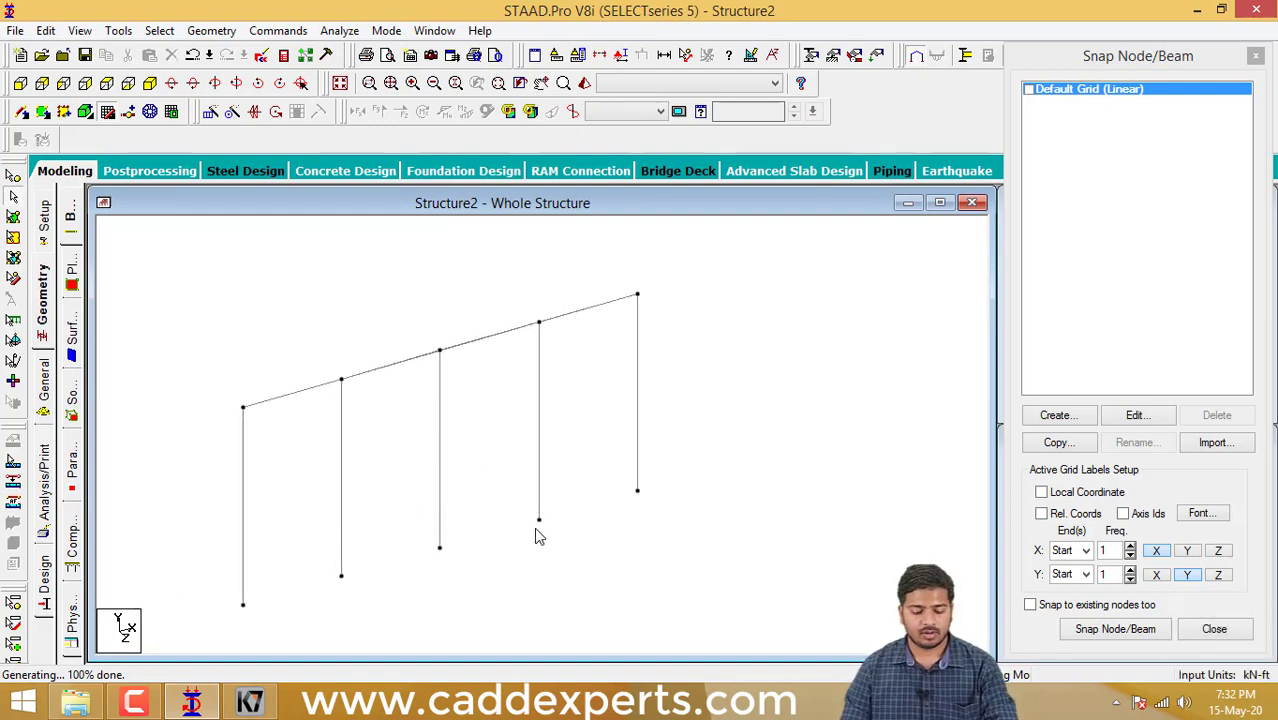
key("ctrl+z")
scroll(556, 541, "down", 2)
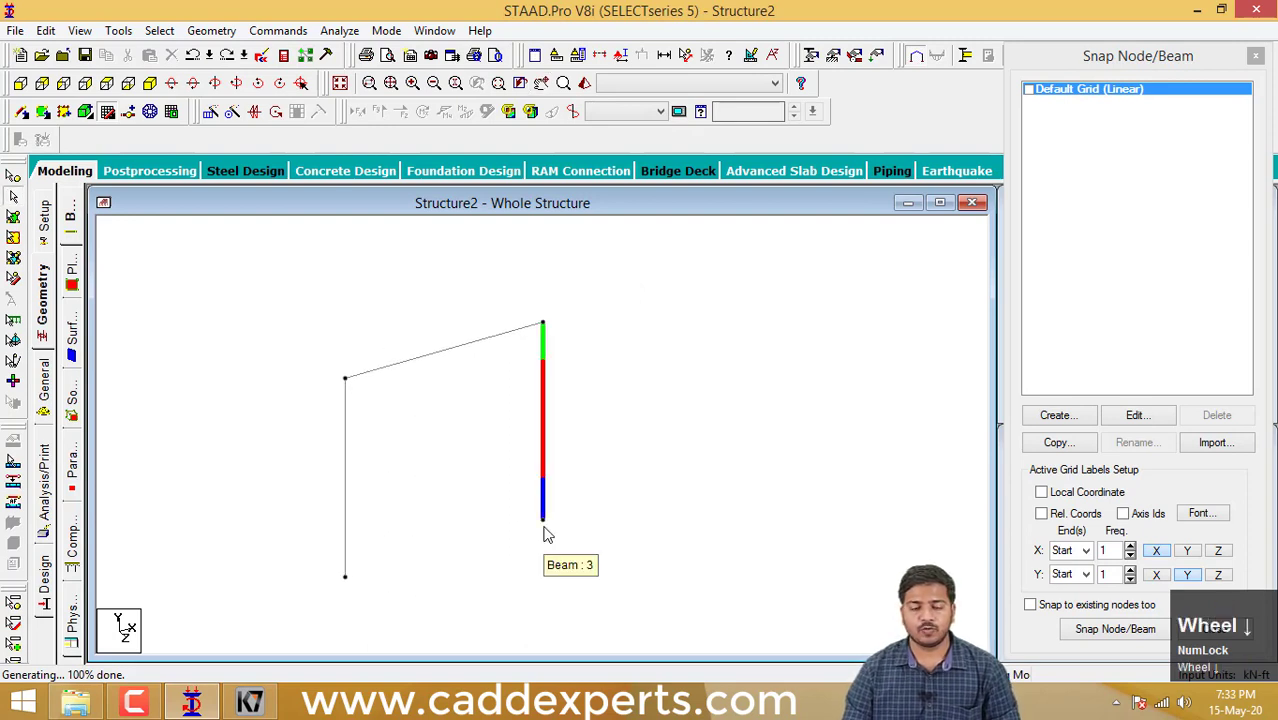
- Select the whole frame and repeat it in the Y direction with 2 steps at 5 ft spacing, using Link Steps
left_click_drag(545, 582, 300, 283)
left_click(210, 111)
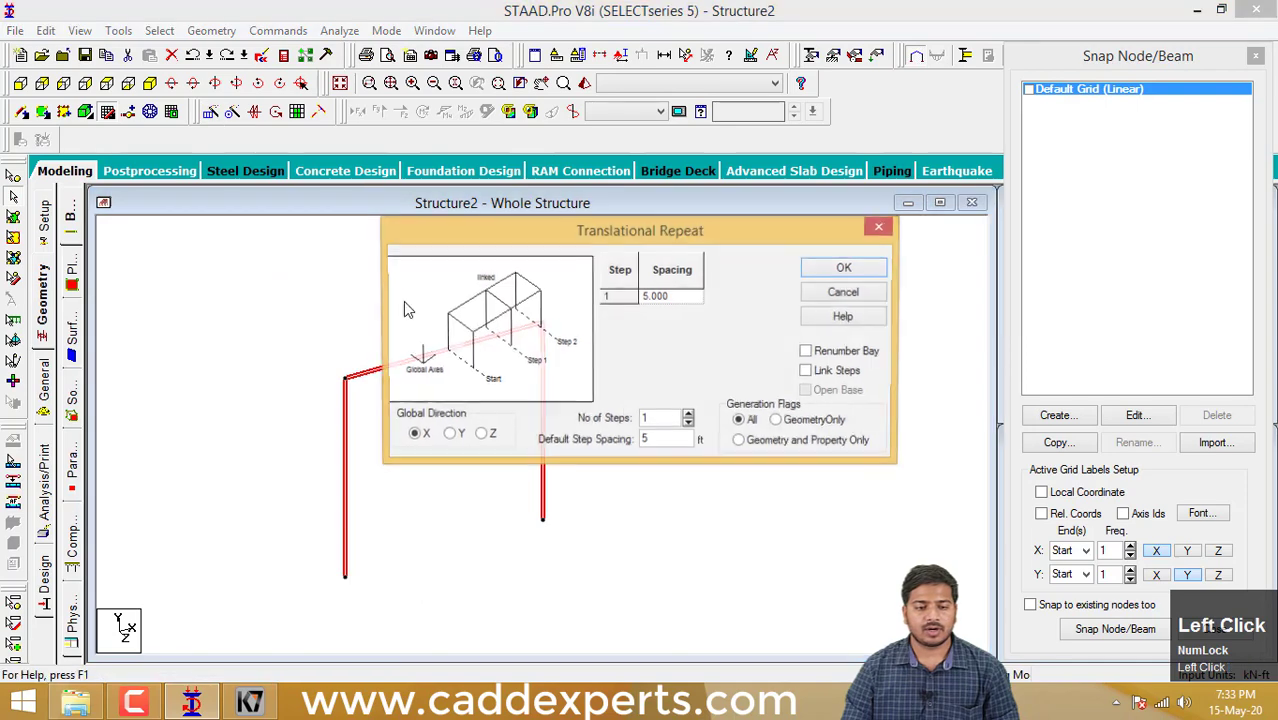
left_click_drag(676, 230, 850, 127)
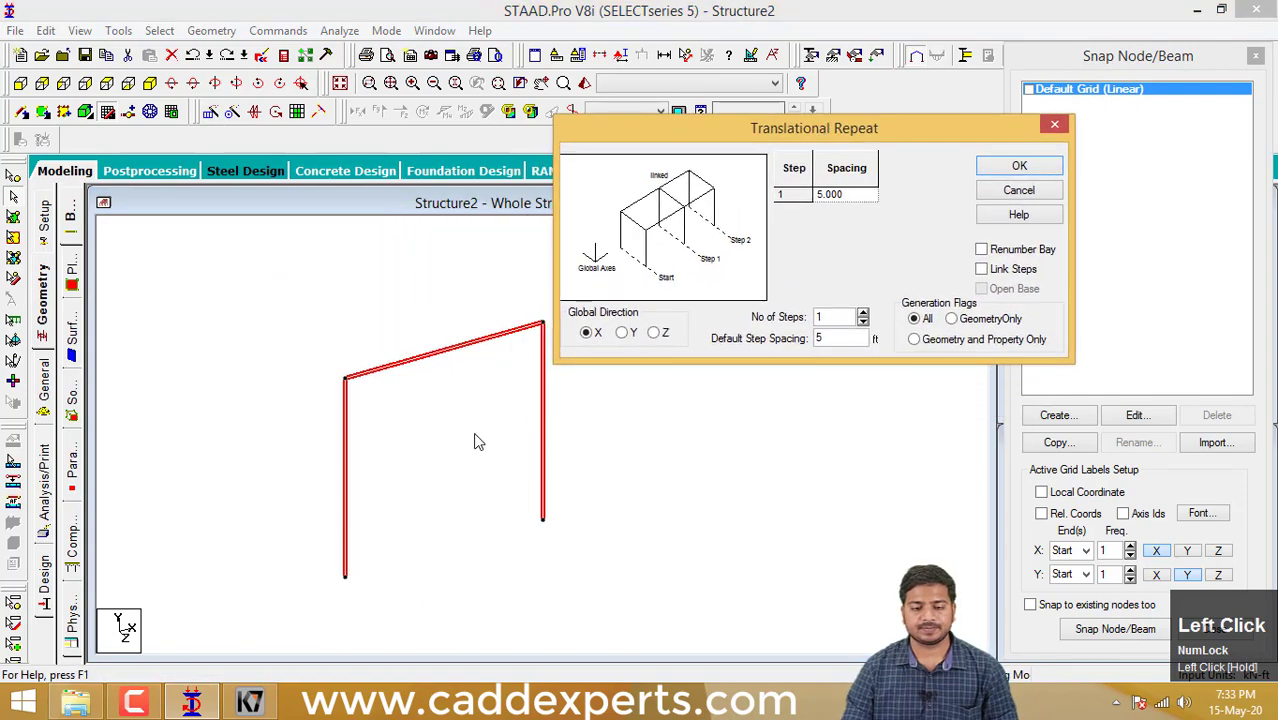
middle_click_drag(474, 437, 428, 451)
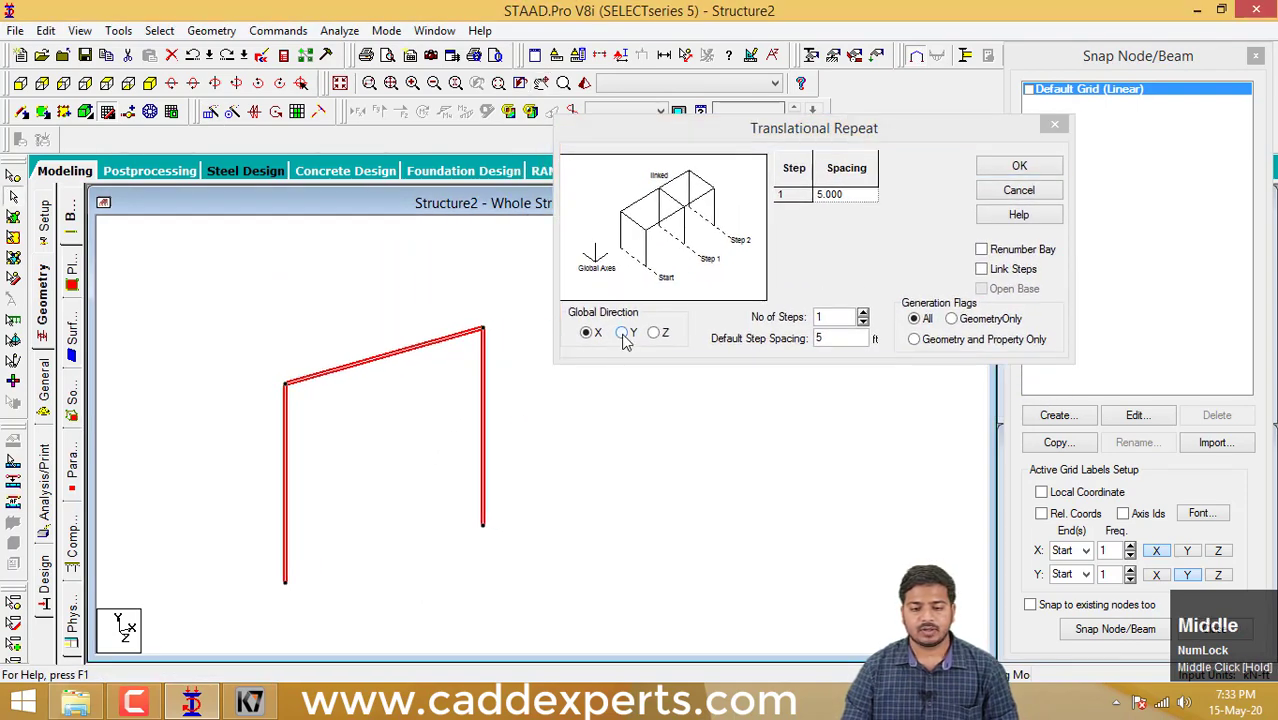
left_click(623, 334)
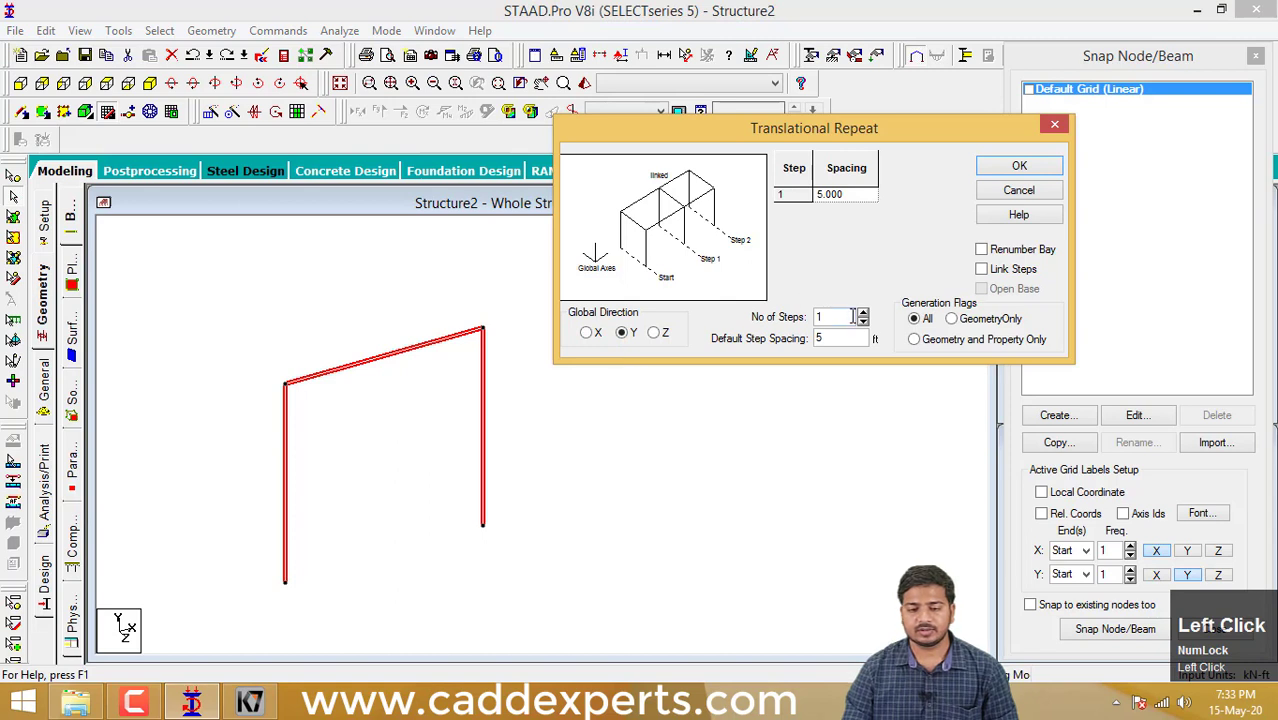
left_click(862, 312)
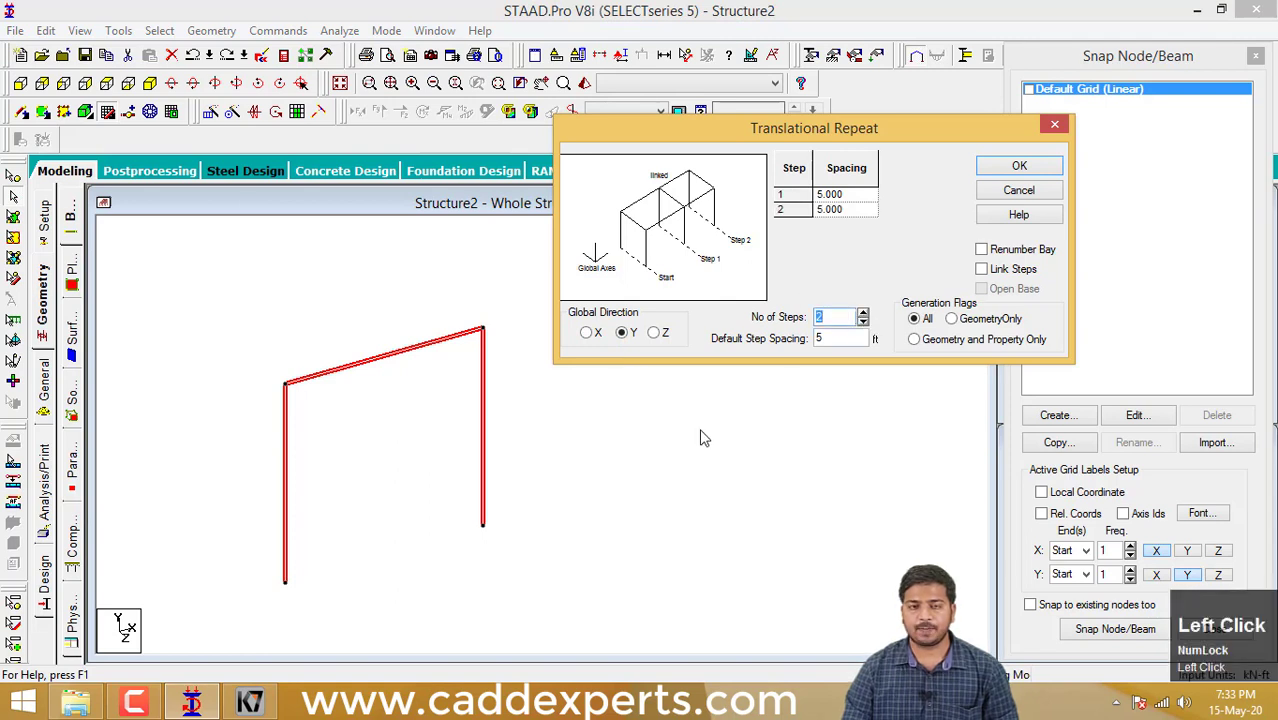
left_click(980, 270)
left_click(1019, 166)
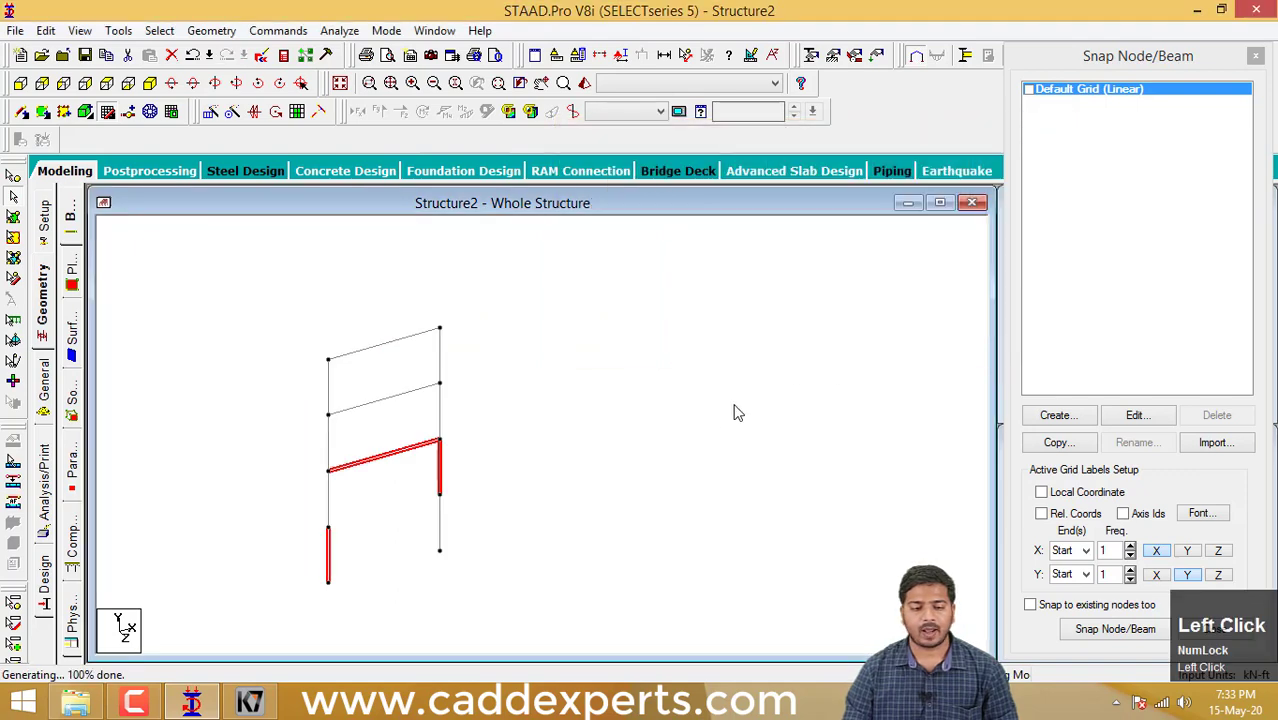
- Check the individual column segments of the stacked frame, and undo the Y-direction repeat
left_click(664, 440)
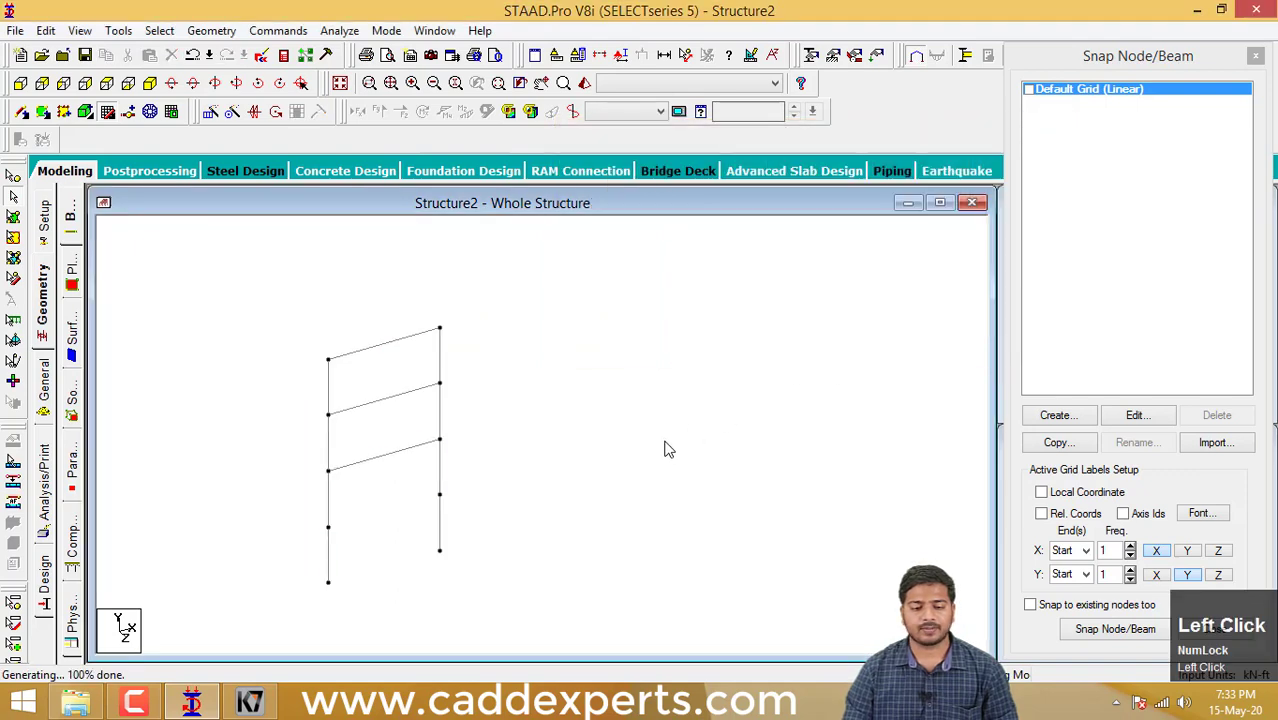
left_click(437, 514)
left_click(441, 467)
left_click(441, 427, "ctrl")
left_click(439, 358)
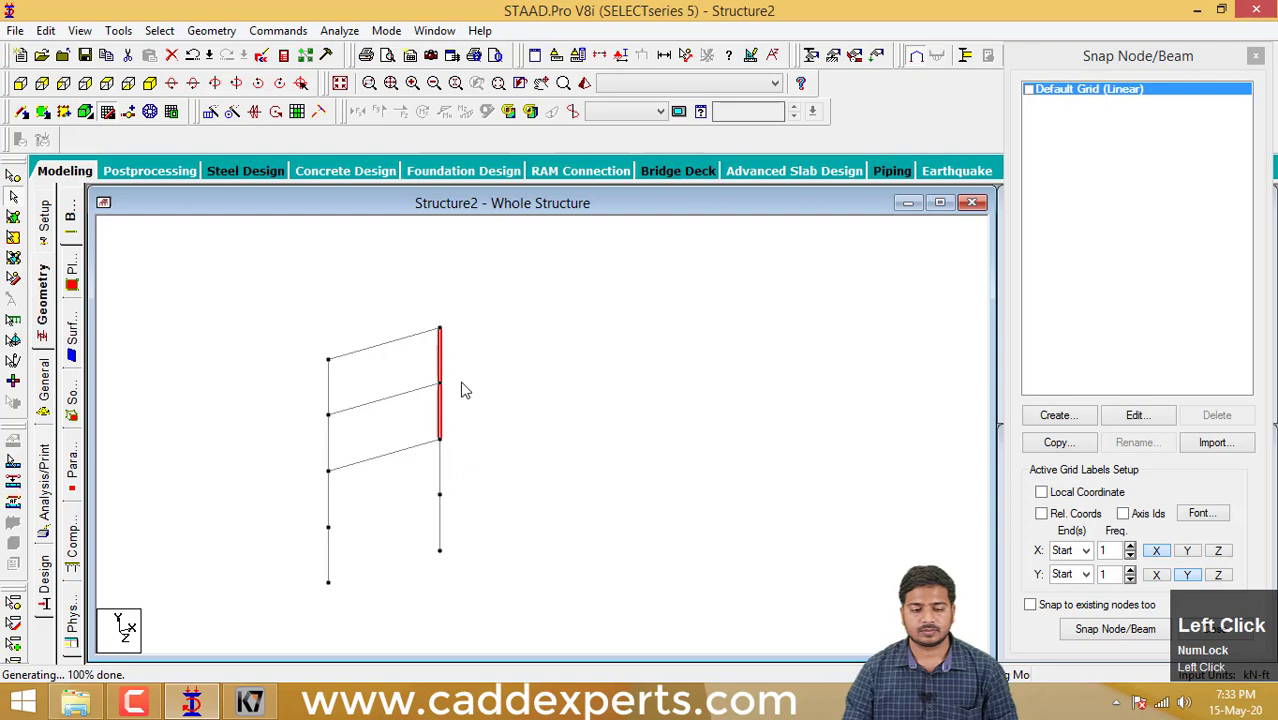
left_click(495, 443)
key("ctrl+z")
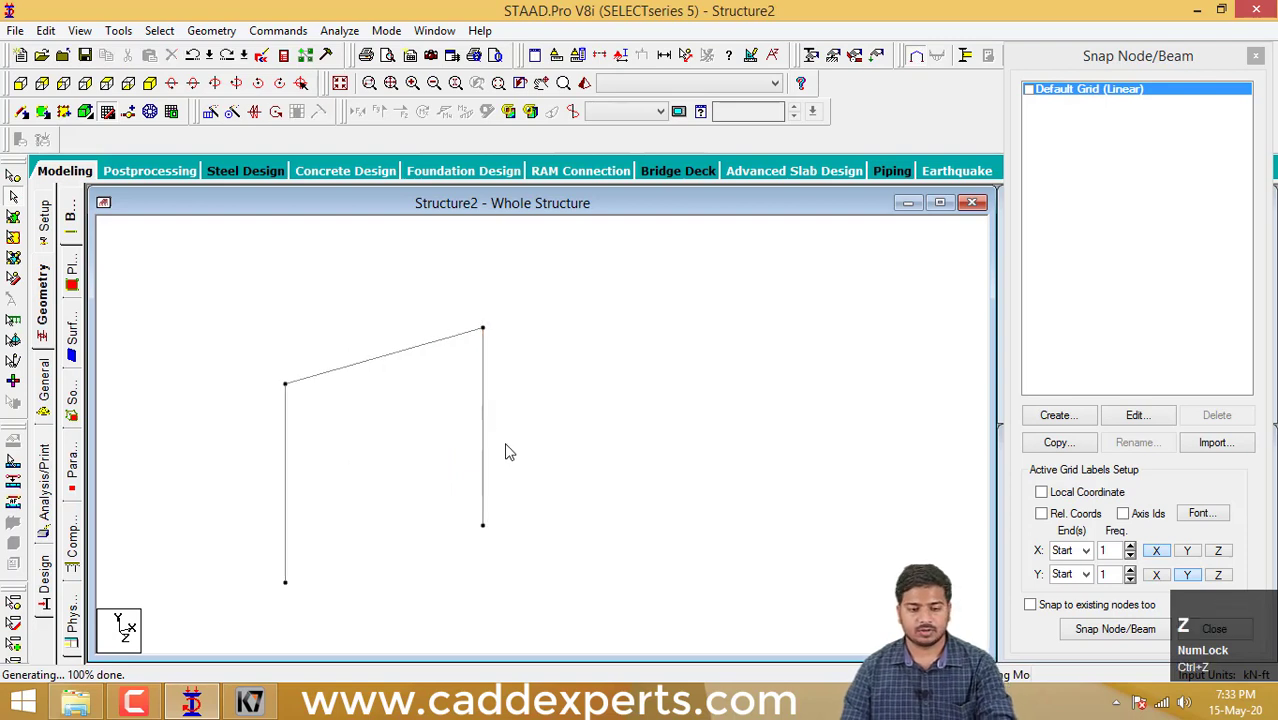
- Select the whole frame and repeat it in the Z direction with 2 steps at 5 ft spacing, using Link Steps without Open Base
left_click_drag(557, 579, 250, 295)
left_click(213, 113)
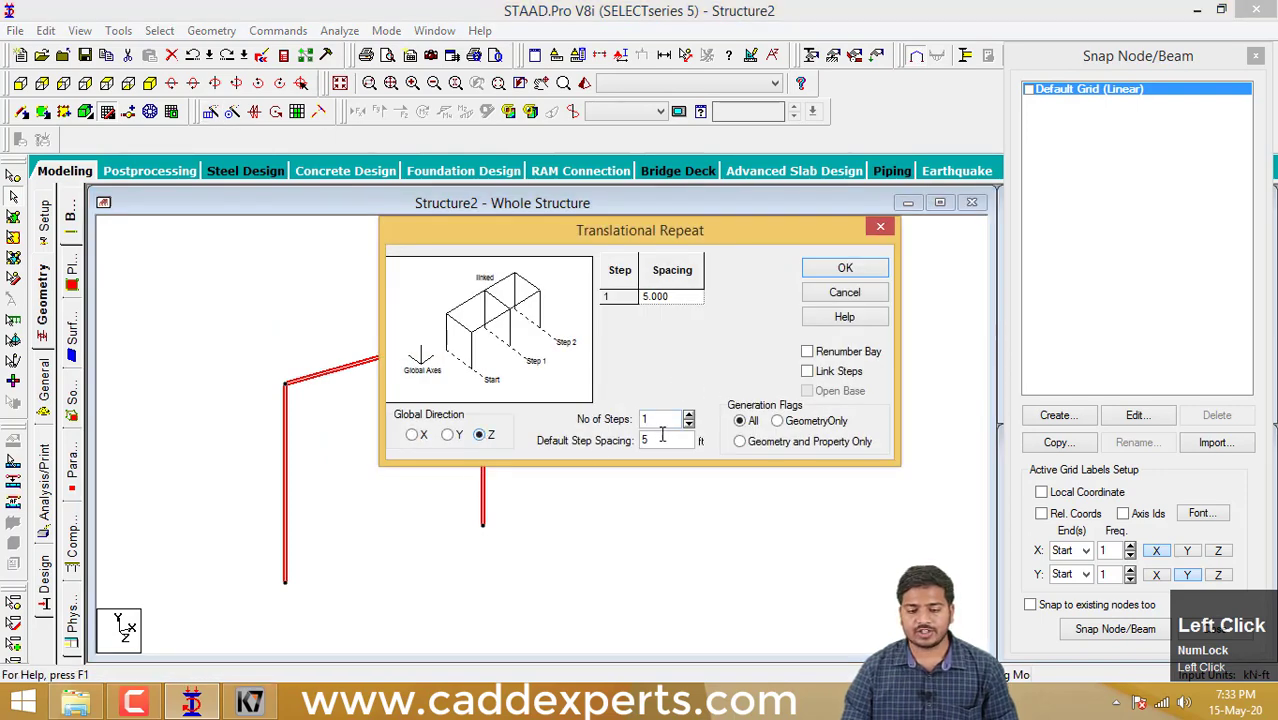
left_click(689, 416)
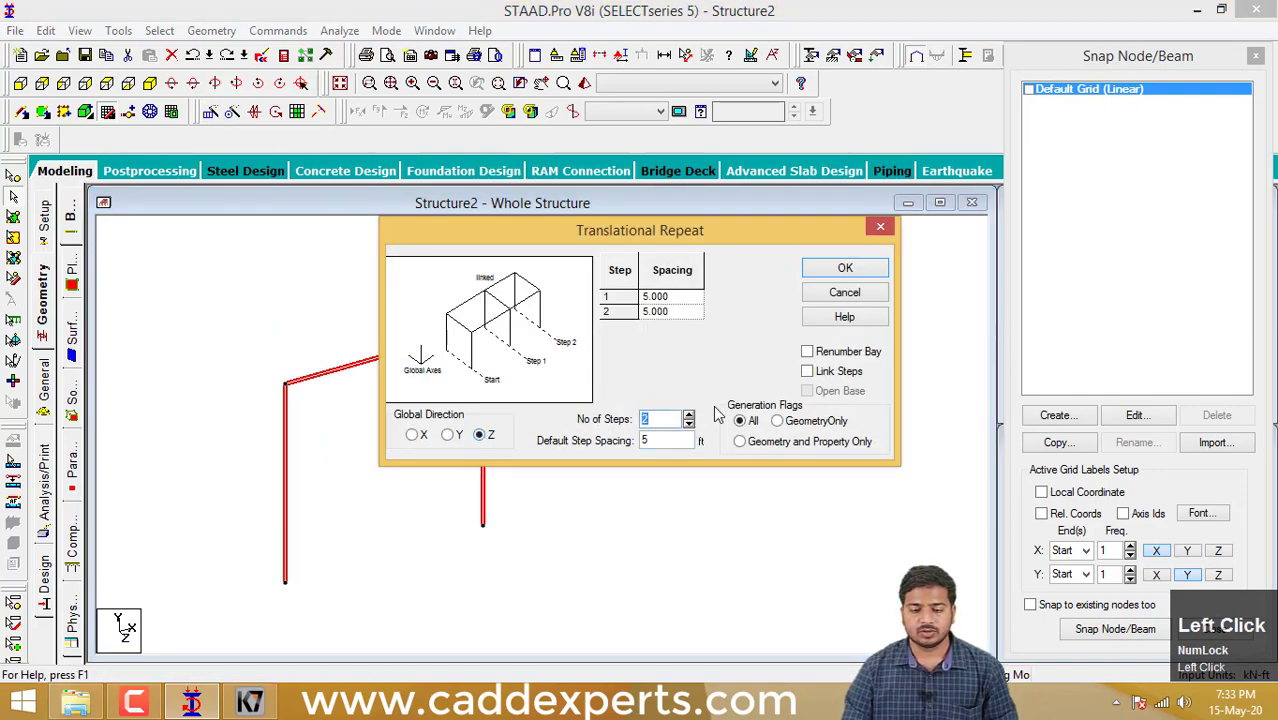
left_click(807, 372)
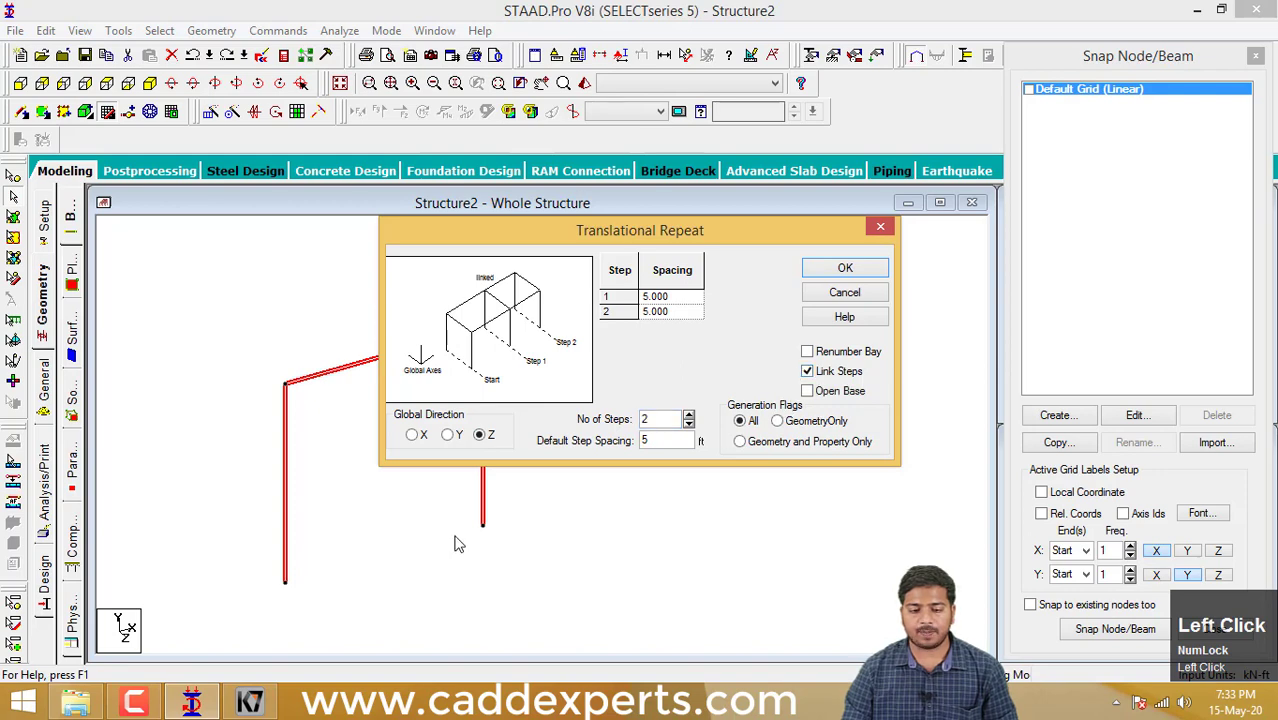
middle_click_drag(456, 539, 337, 551)
scroll(322, 540, "down", 2)
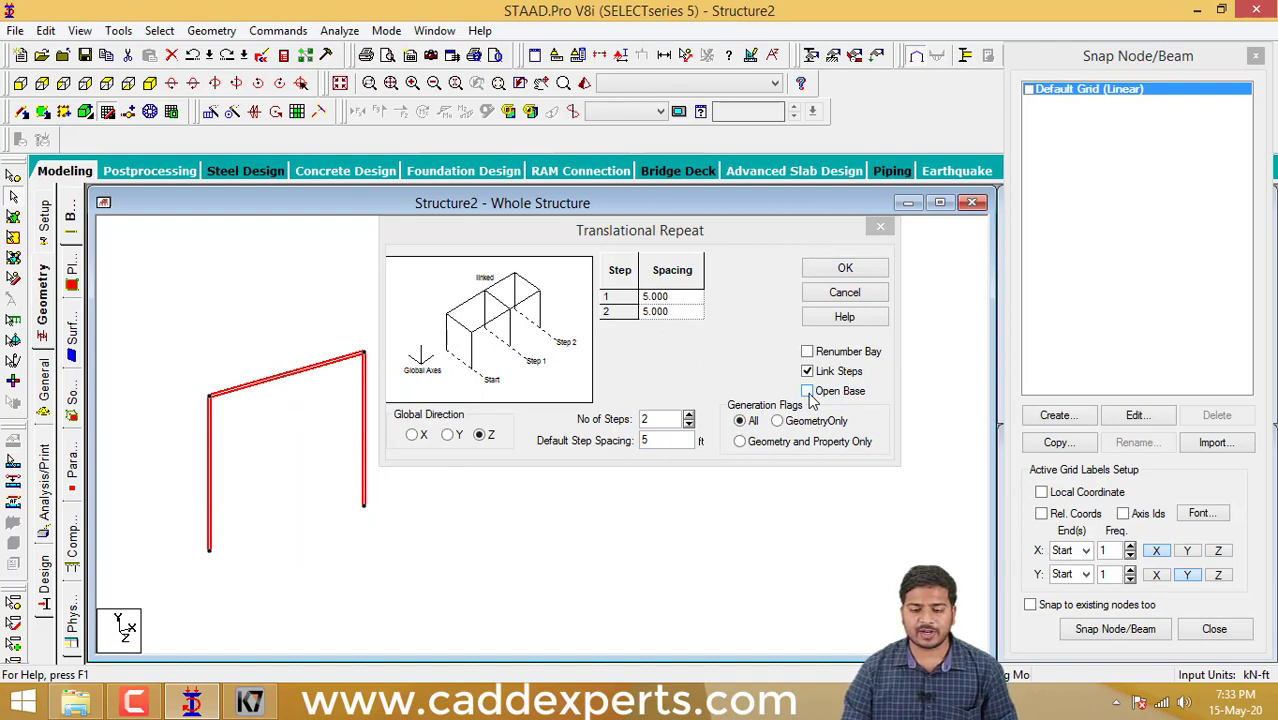
left_click(845, 269)
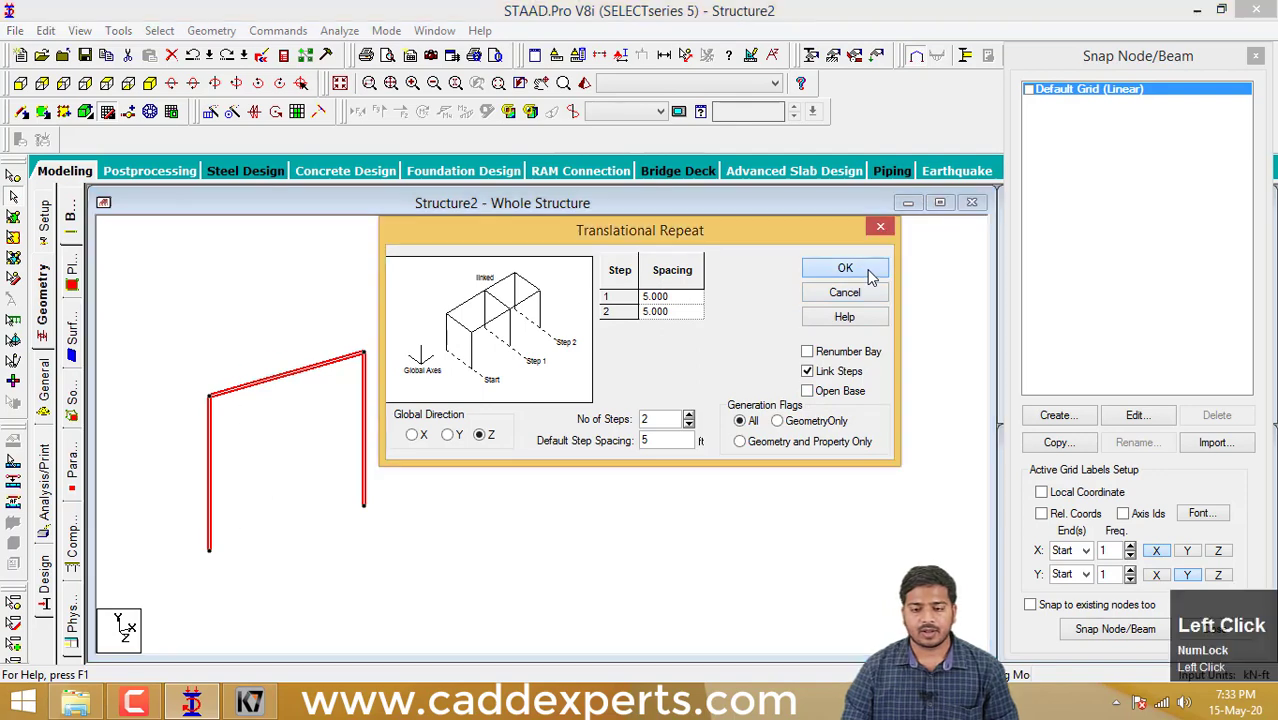
- Examine the linked frames and the beams joining the column bases in the Z direction
middle_click_drag(280, 550, 365, 553)
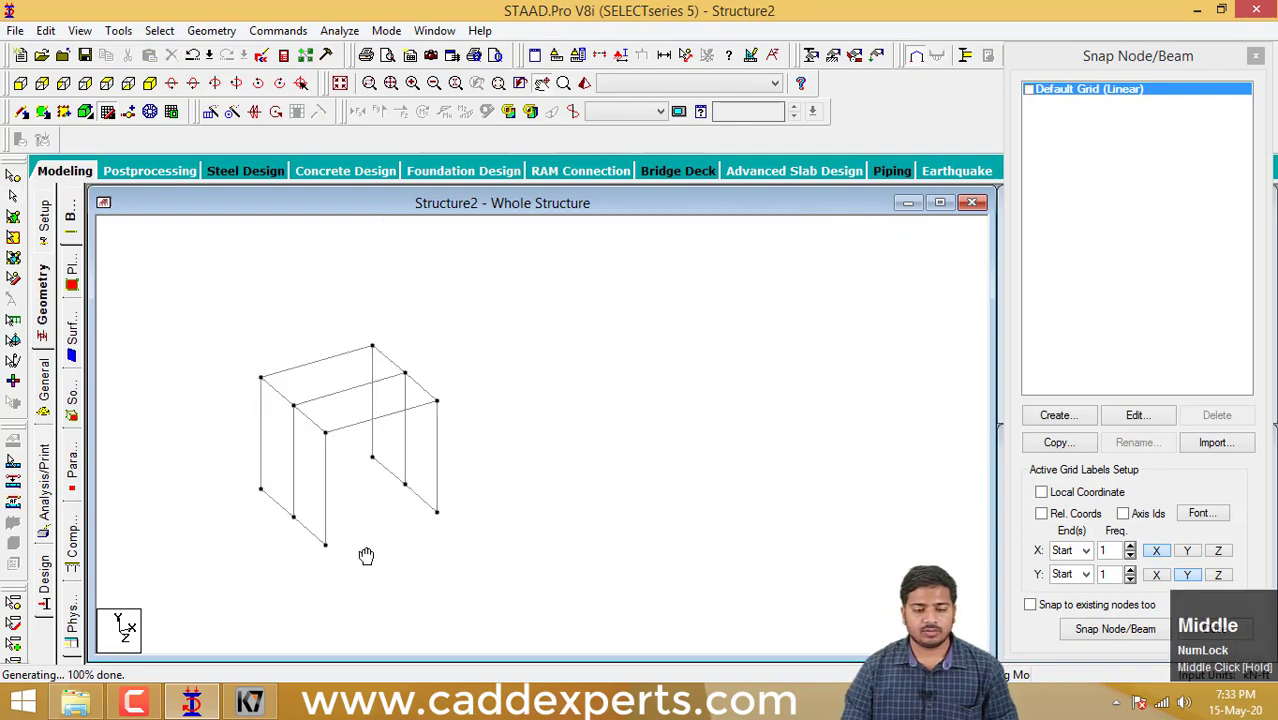
scroll(277, 516, "up", 2)
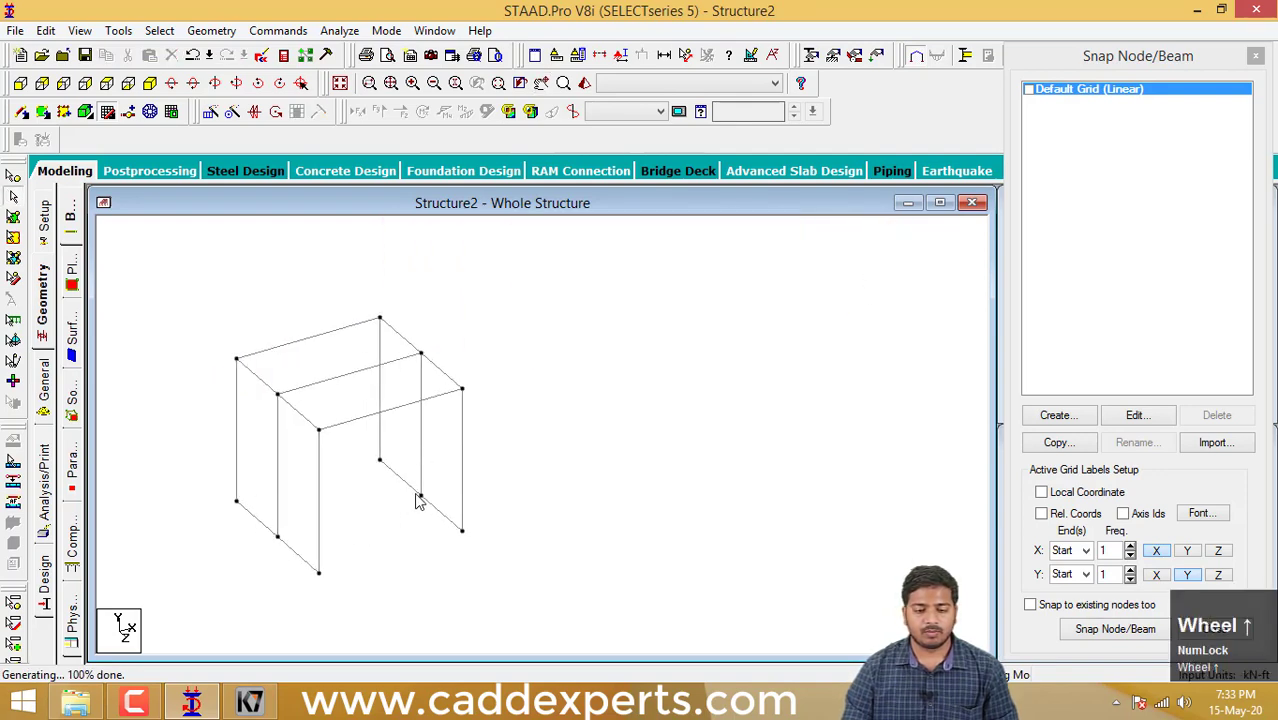
middle_click_drag(419, 501, 456, 491)
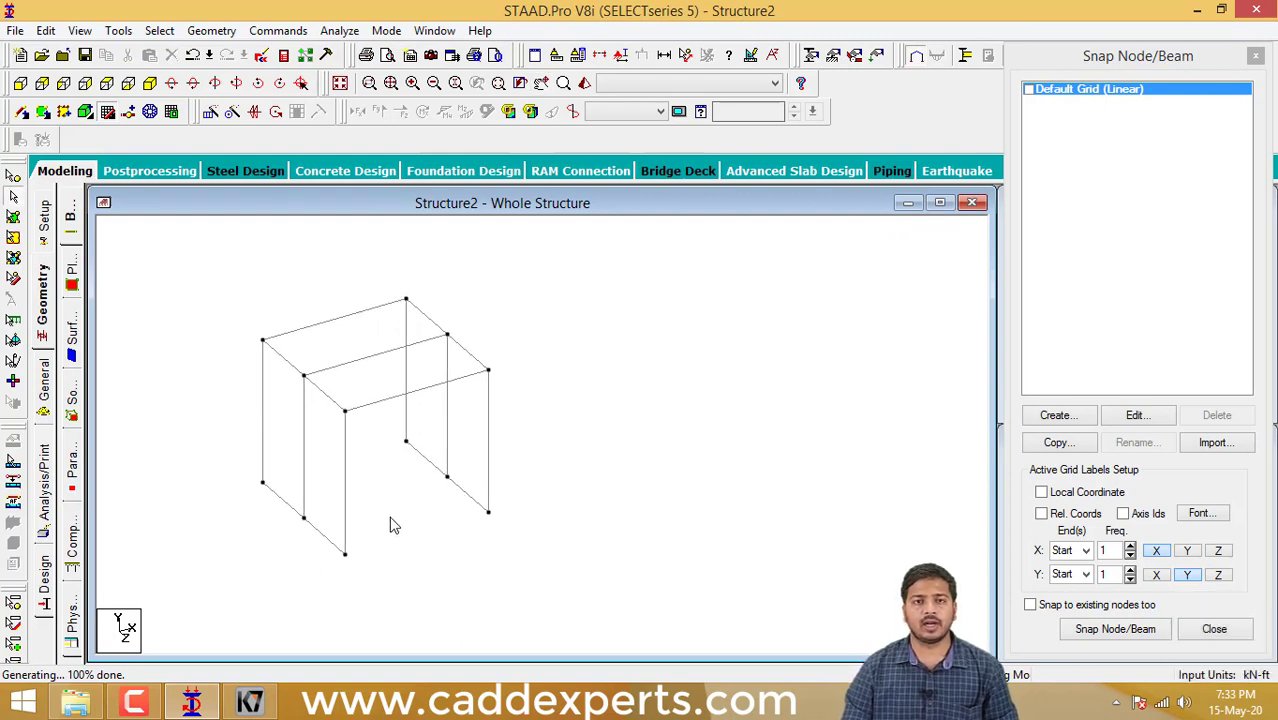
middle_click_drag(525, 508, 597, 514)
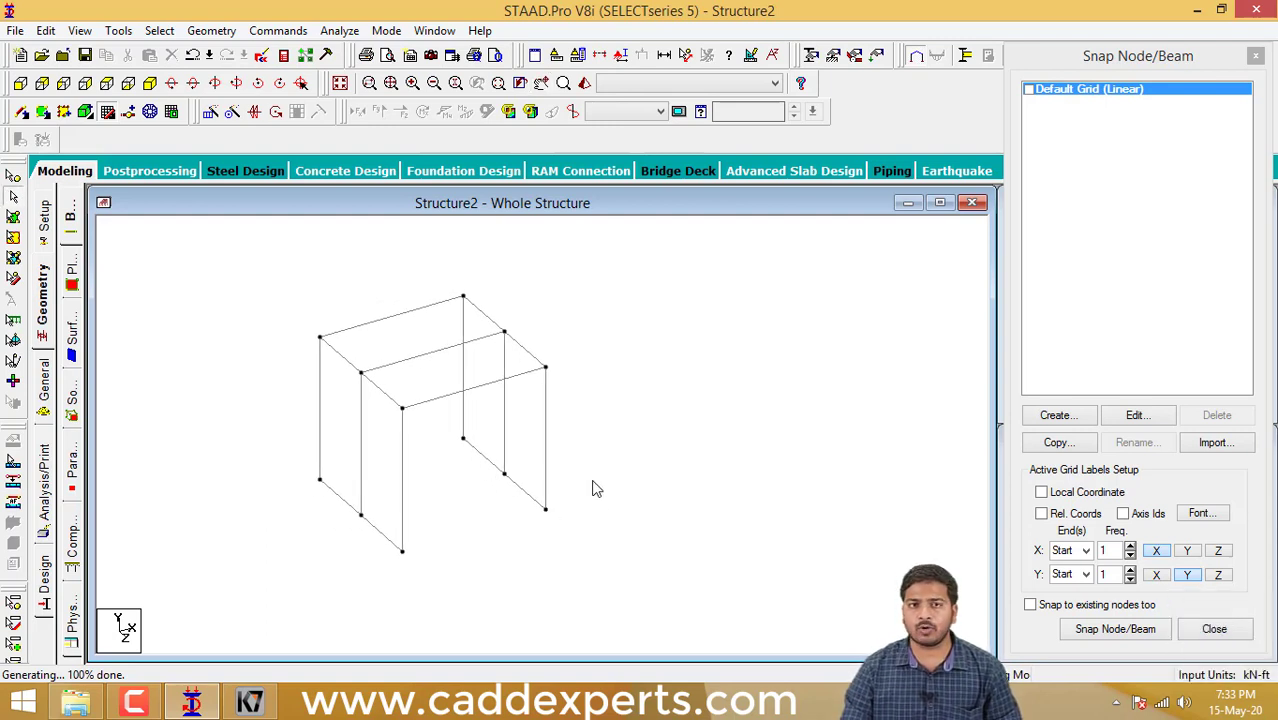
middle_click_drag(571, 500, 613, 505)
scroll(529, 489, "up", 2)
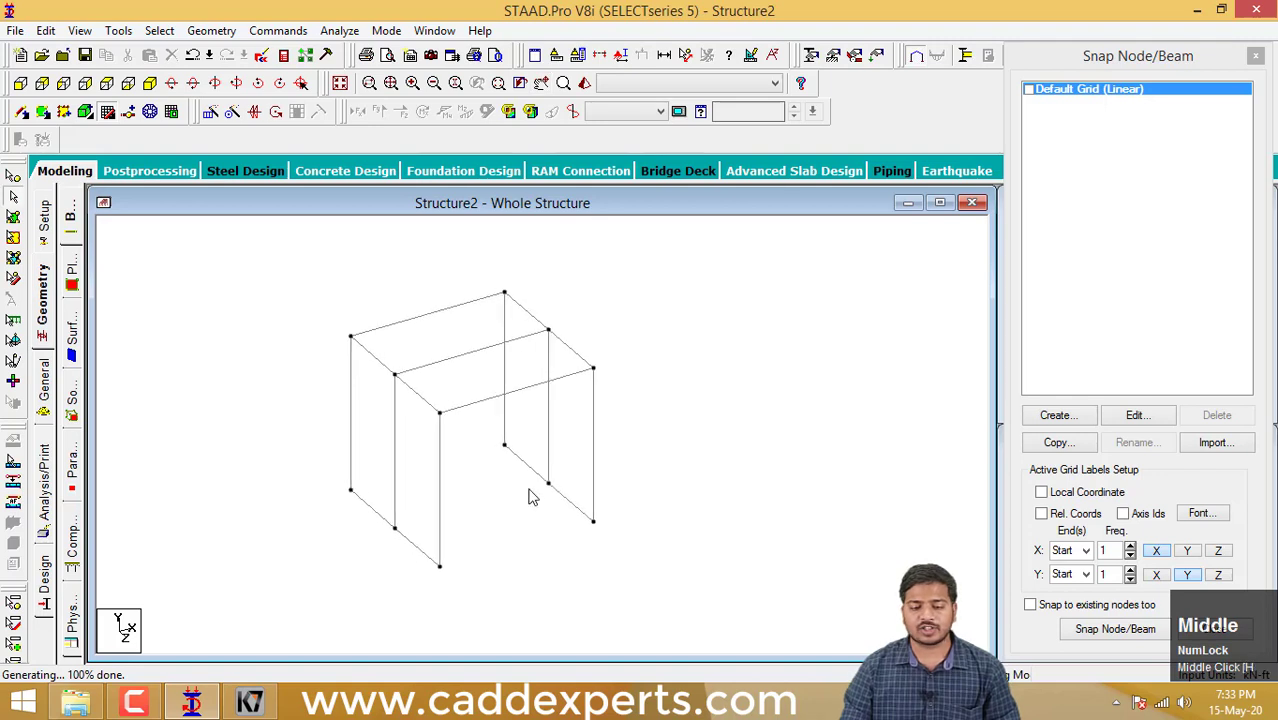
scroll(530, 495, "down", 2)
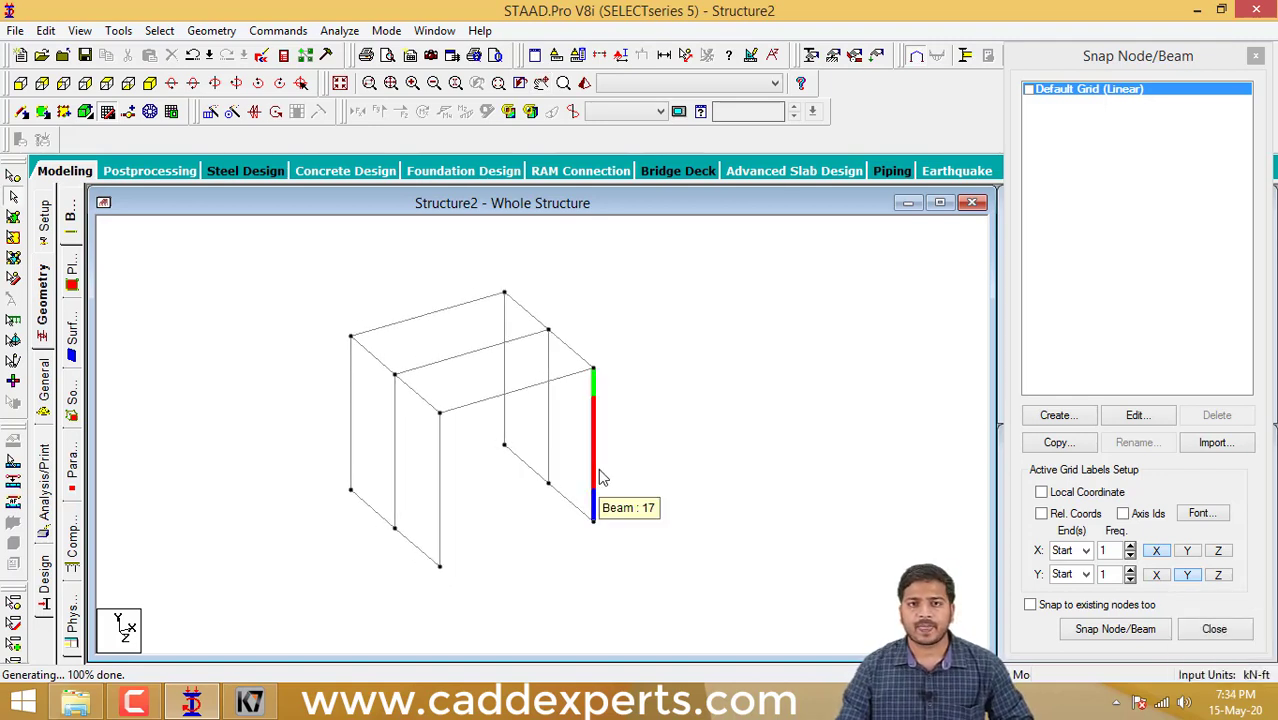
- Delete the four base beams that join the column bottoms along the Z direction
middle_click_drag(509, 484, 556, 476)
left_click(557, 461)
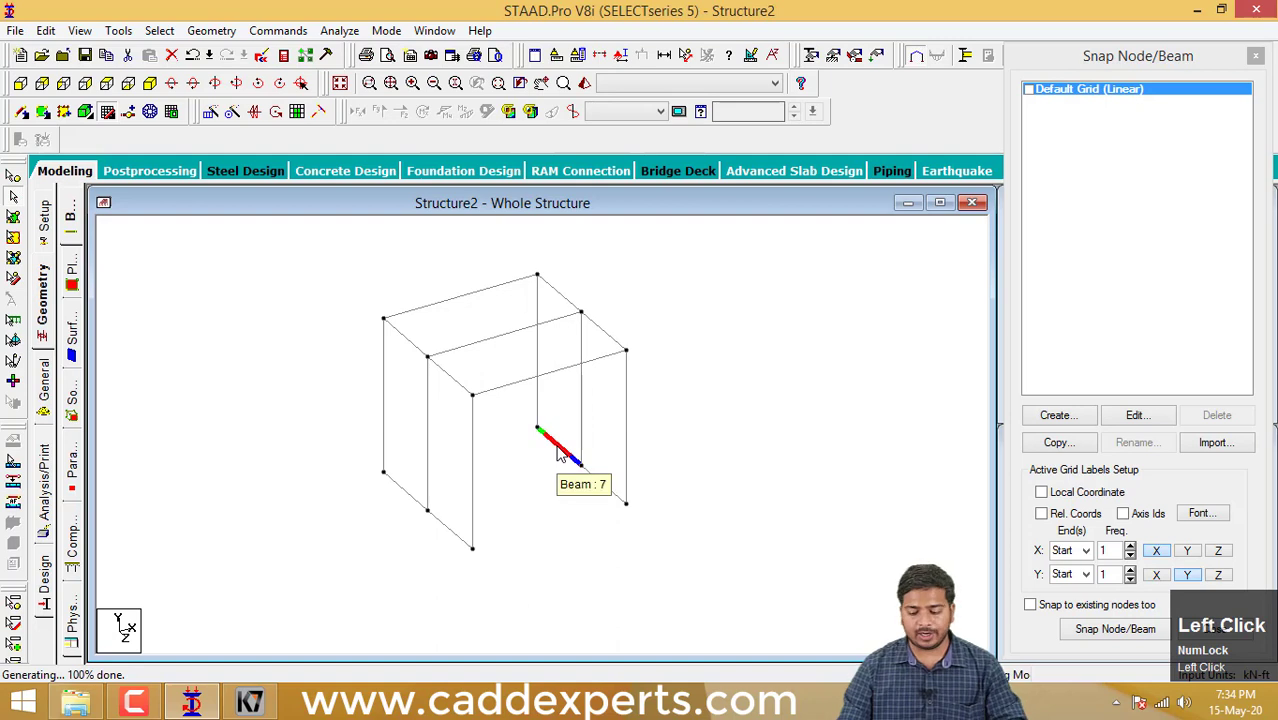
key("Delete")
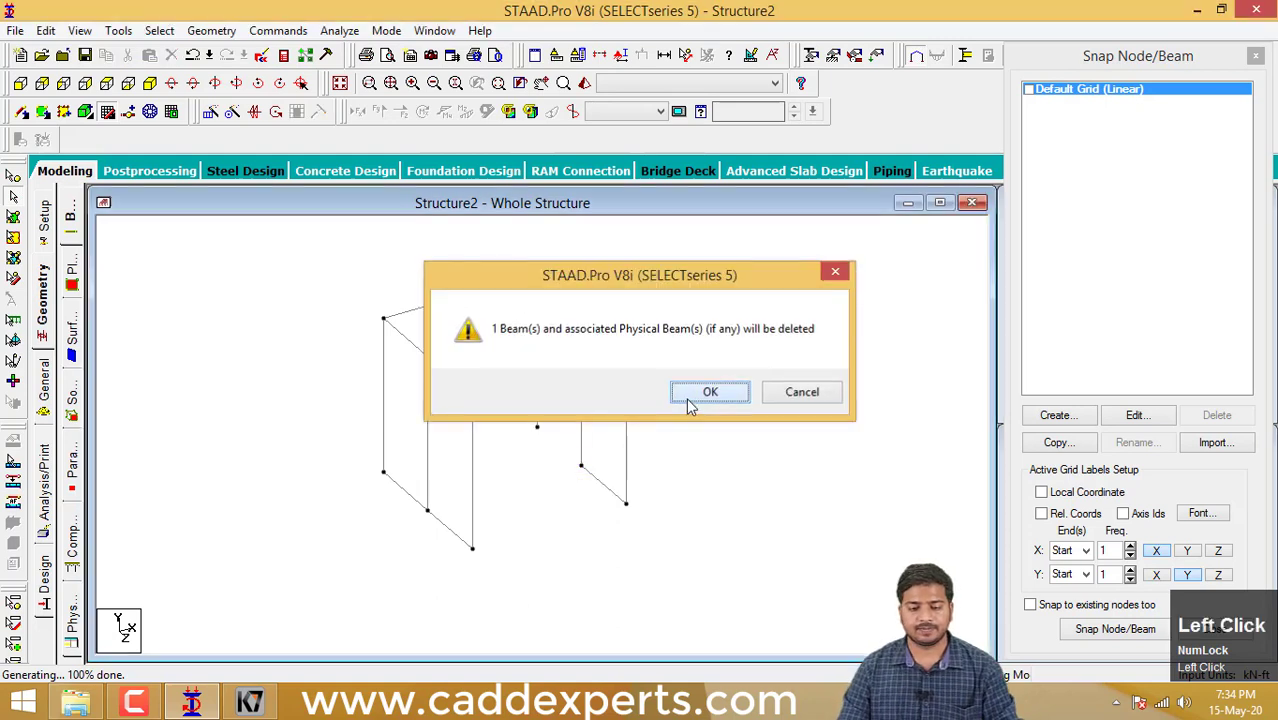
left_click(689, 397)
left_click(610, 486)
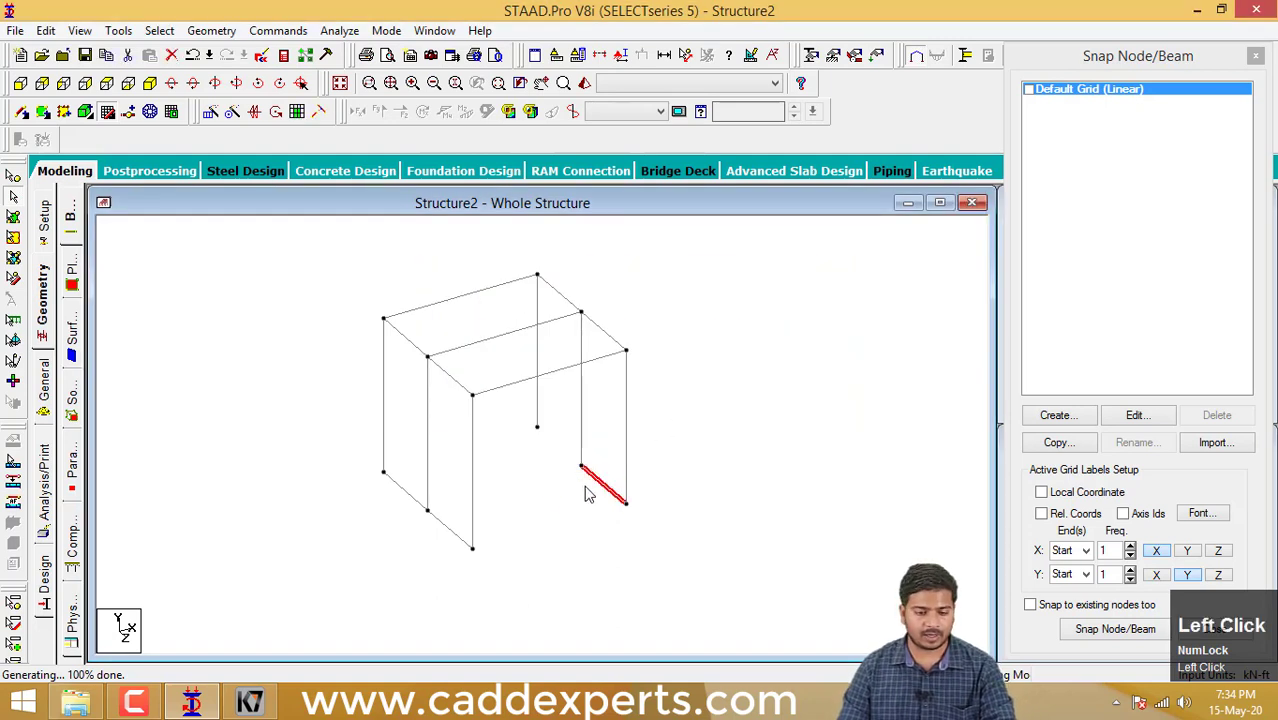
left_click(449, 533, "ctrl")
left_click(409, 499, "ctrl")
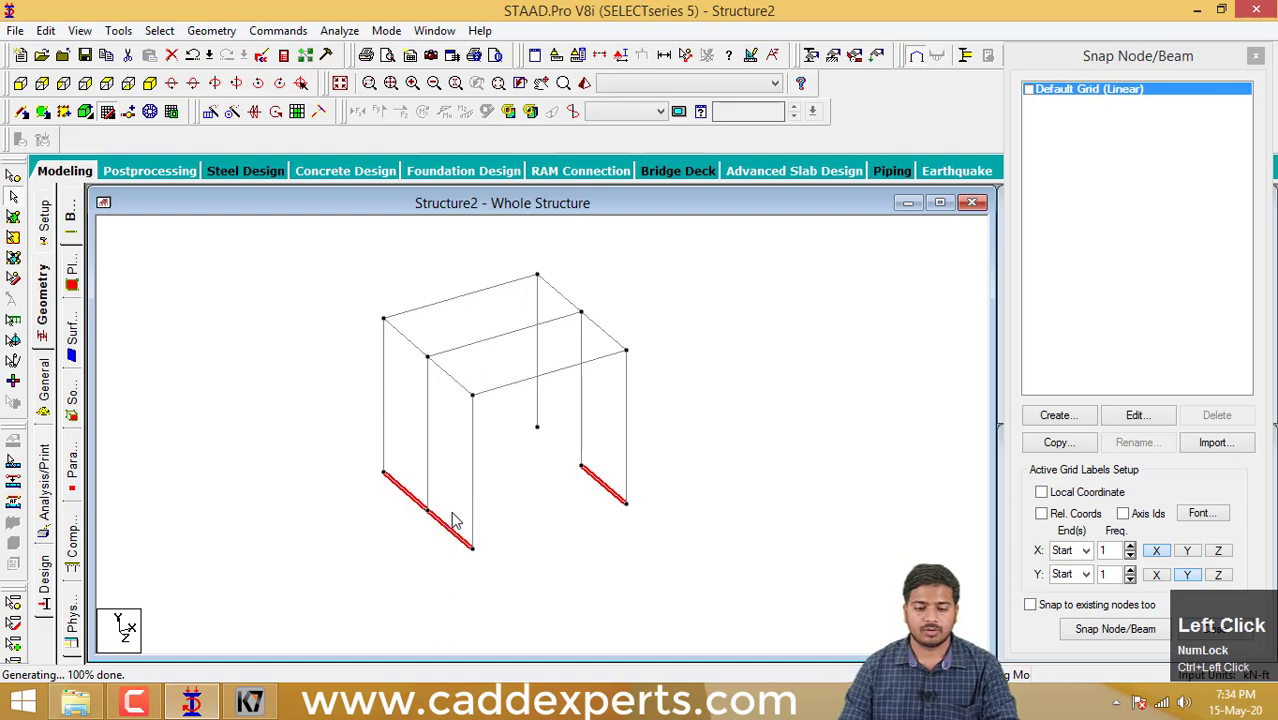
key("Delete")
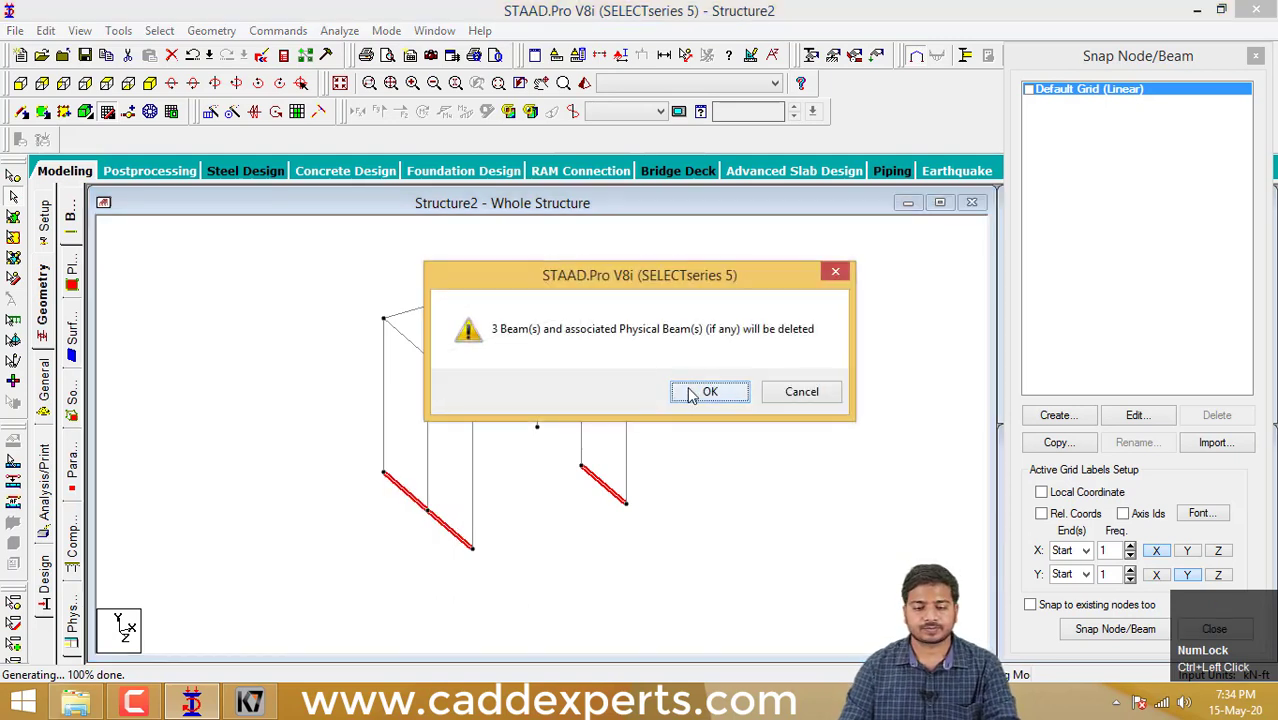
left_click(690, 395)
- Delete all remaining beams of the structure together with their unattached nodes
left_click_drag(699, 582, 320, 257)
key("Delete")
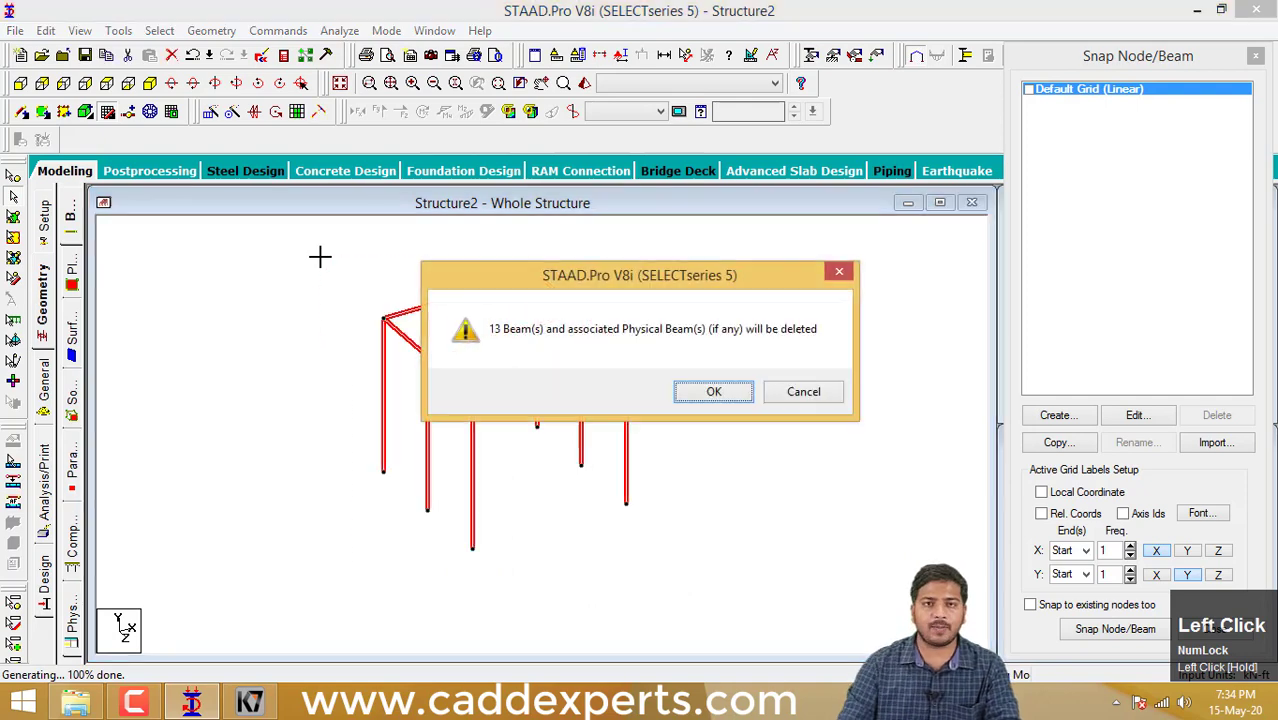
left_click(733, 398)
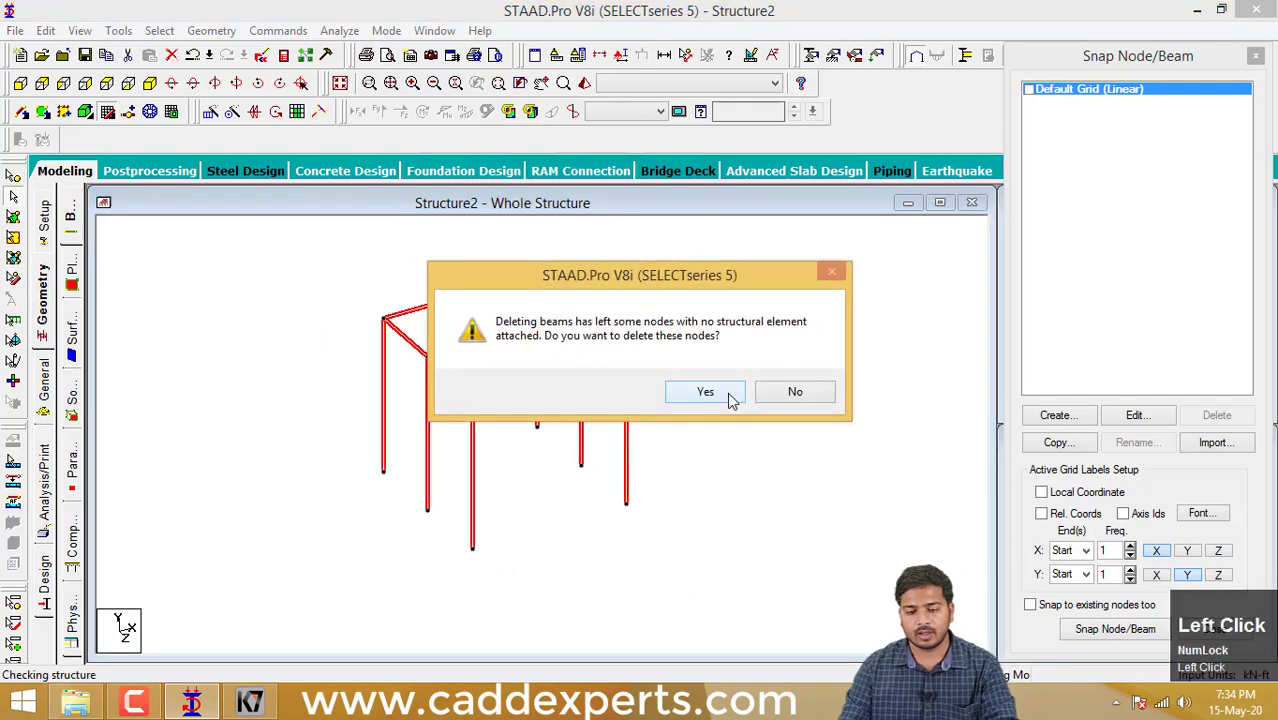
left_click(730, 396)
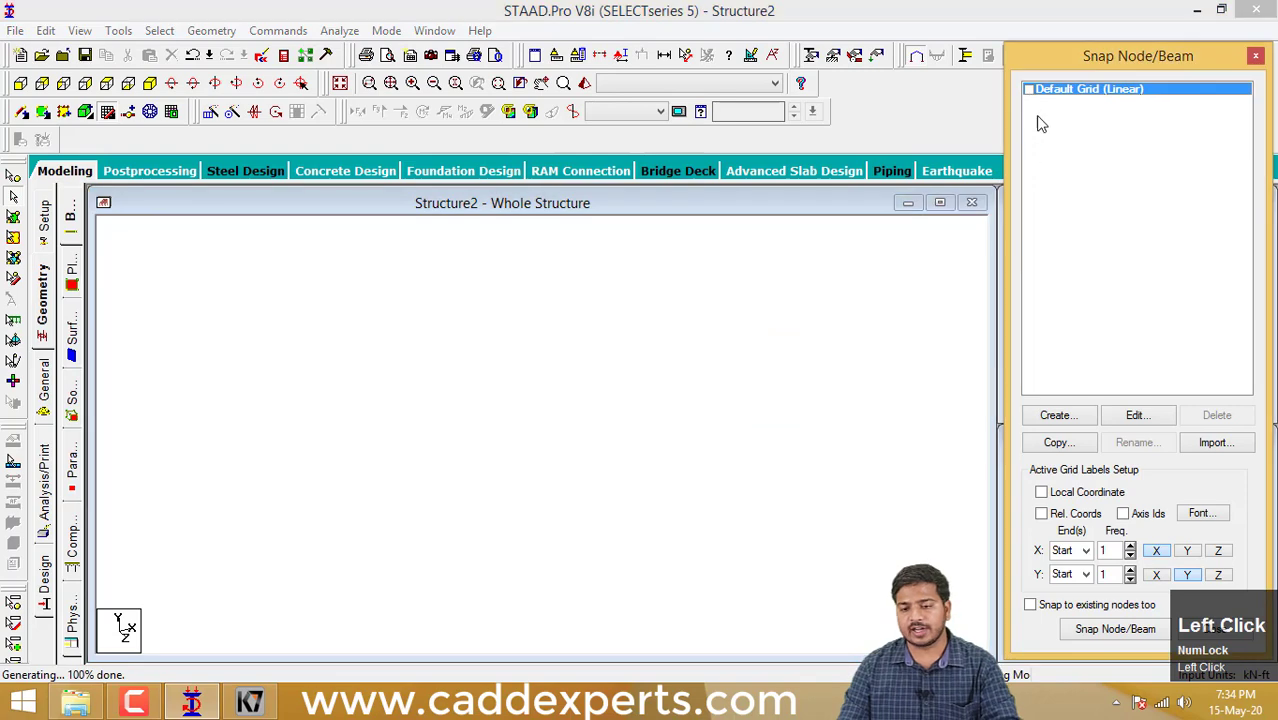
- Show the default linear grid and draw three connected beams through (0,0), (0,10), (10,10) and (10,0)
left_click(1029, 90)
left_click(1080, 630)
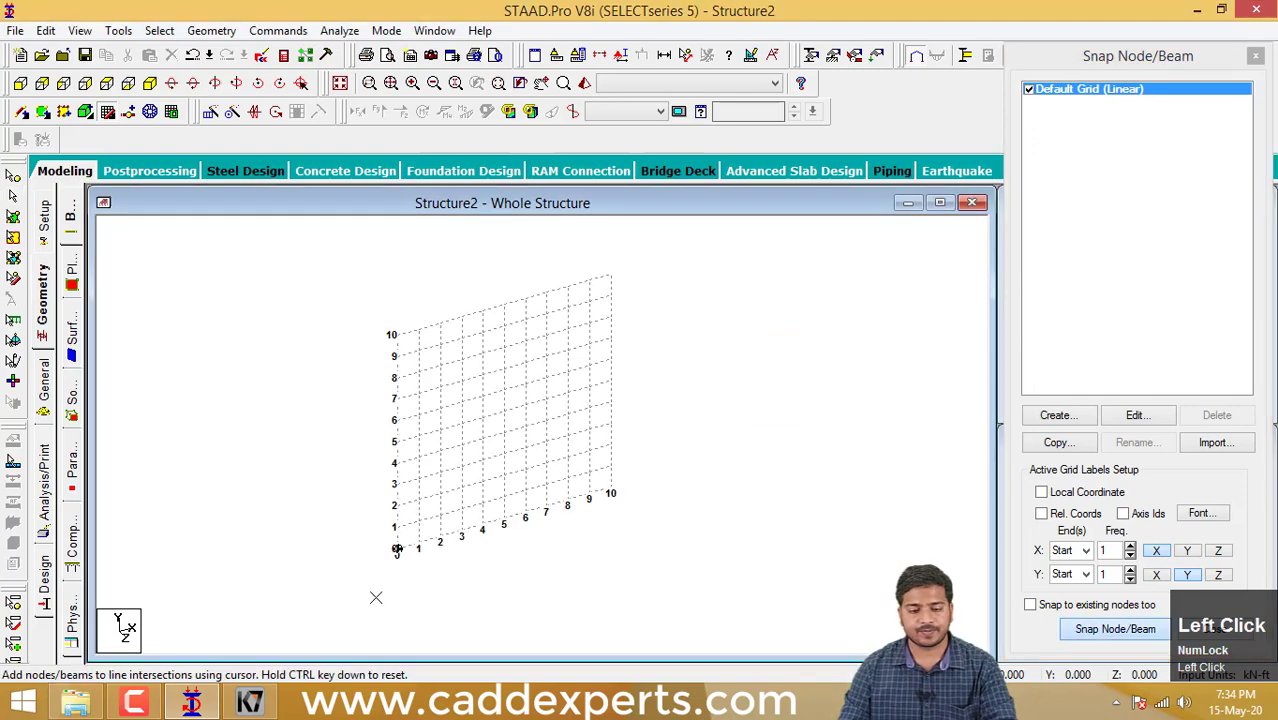
left_click(395, 335)
left_click(609, 278)
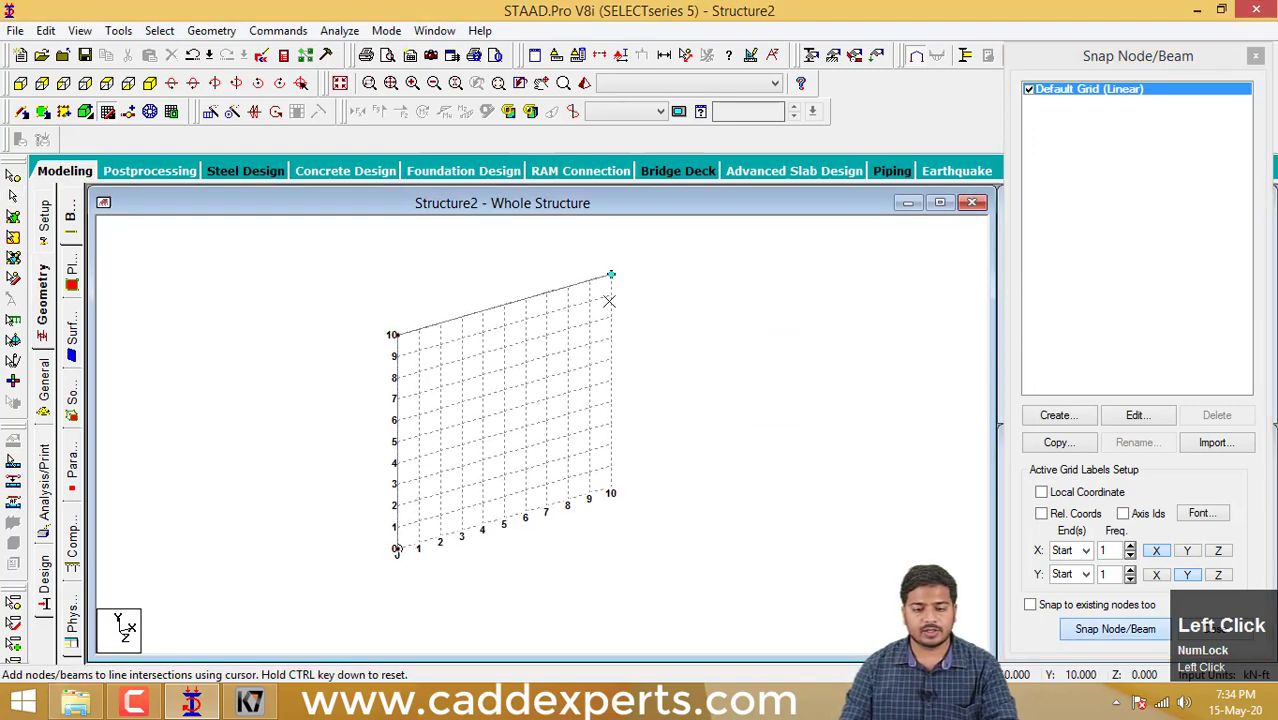
key("Escape")
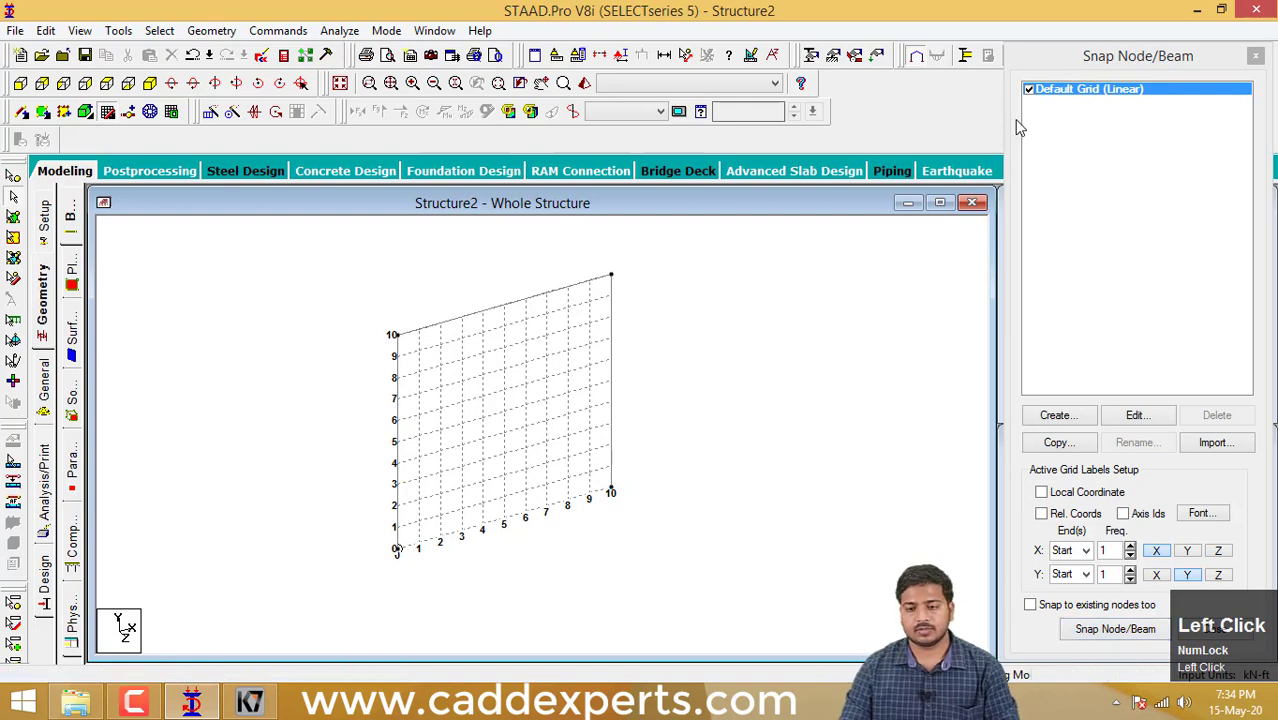
- Hide the default linear grid and select all three beams of the frame
left_click(1029, 90)
left_click_drag(695, 543, 308, 245)
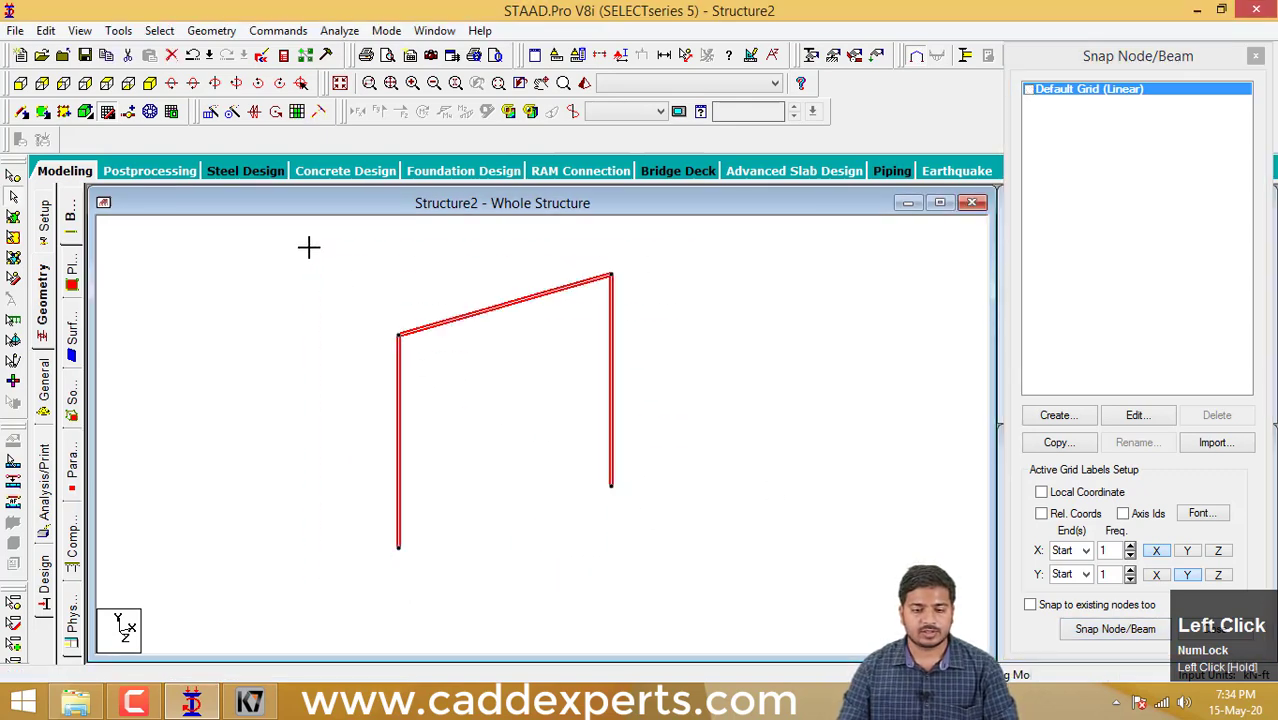
- Try a Translational Repeat of the frame in Z with 2 steps at 5 ft spacing and only Link Steps enabled, and undo it
left_click(210, 111)
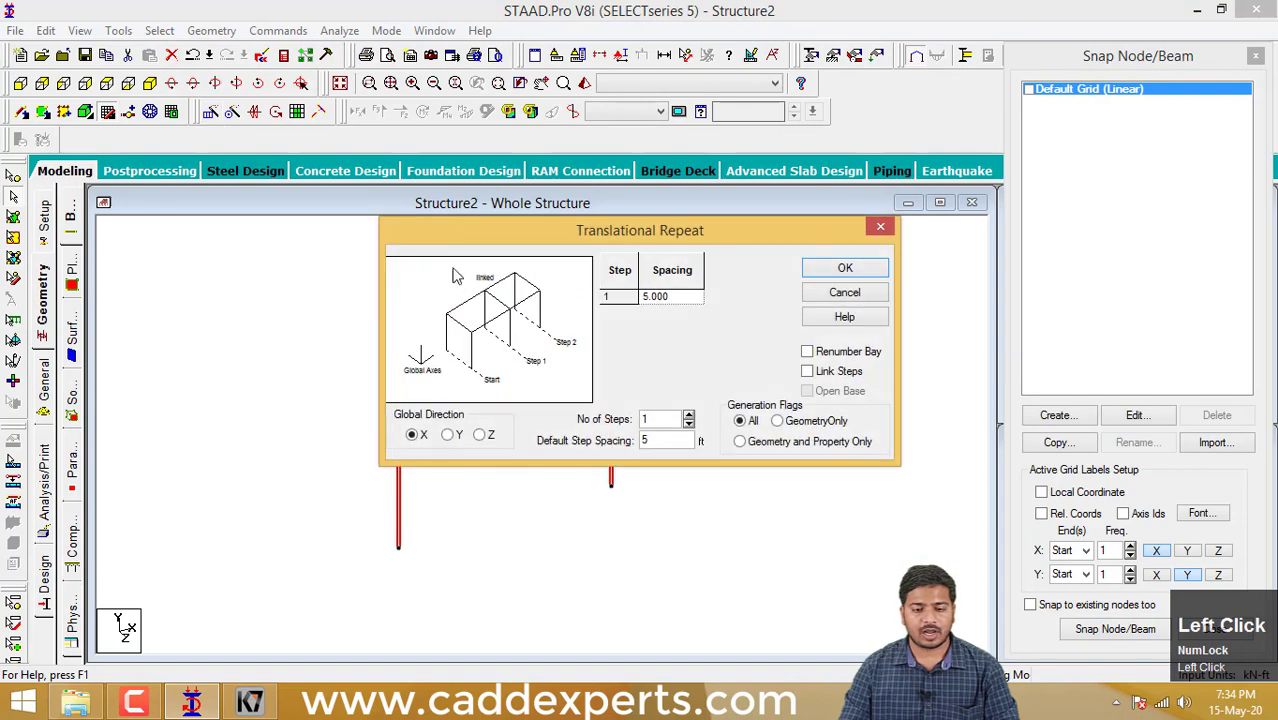
left_click(479, 437)
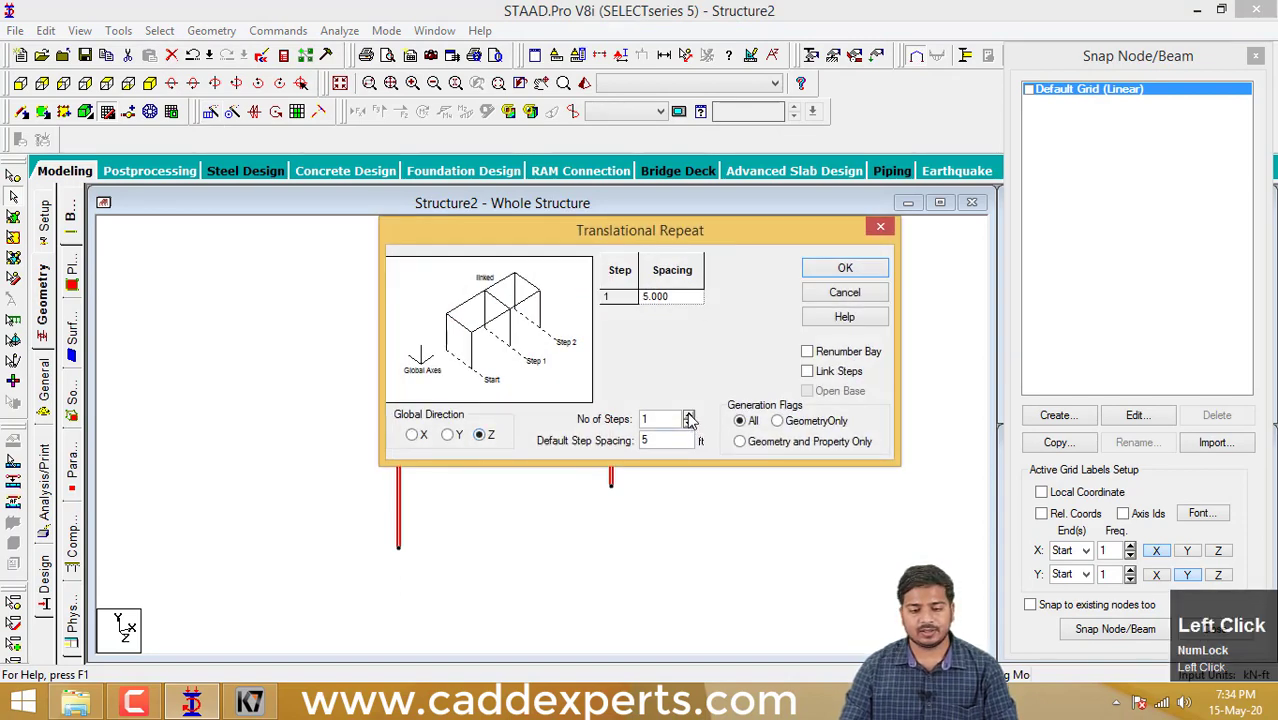
left_click(688, 415)
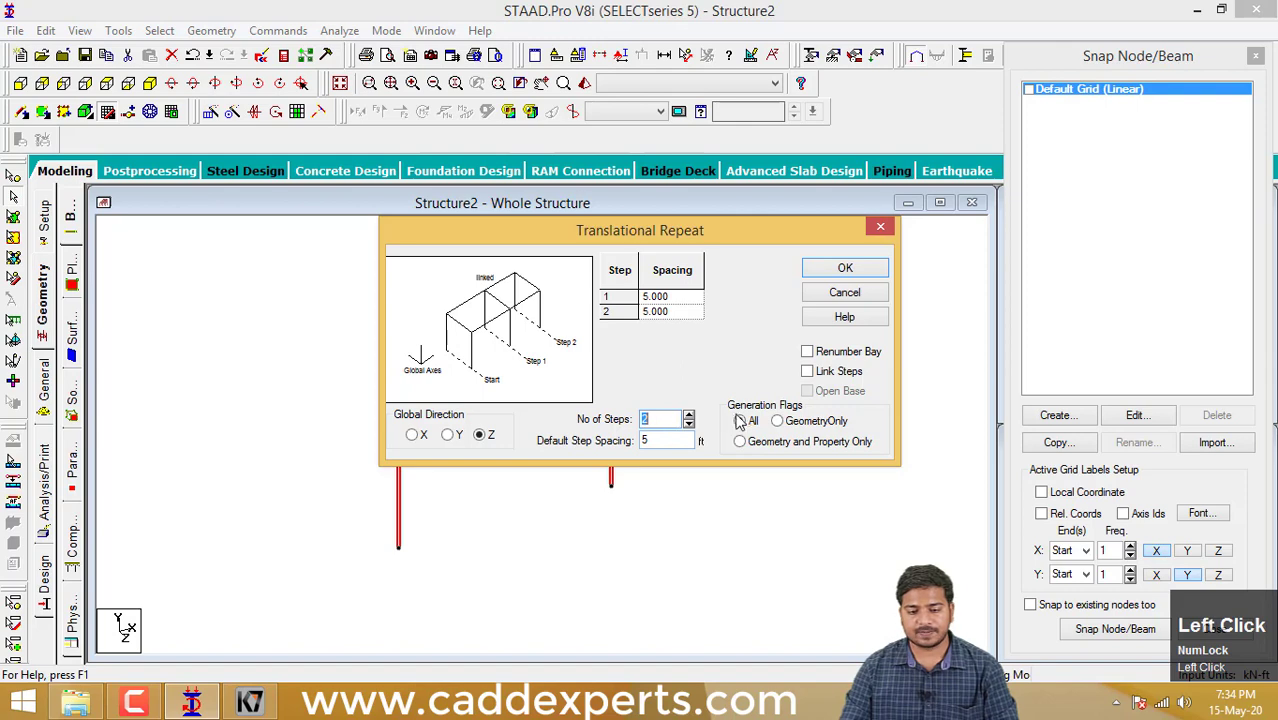
left_click(815, 373)
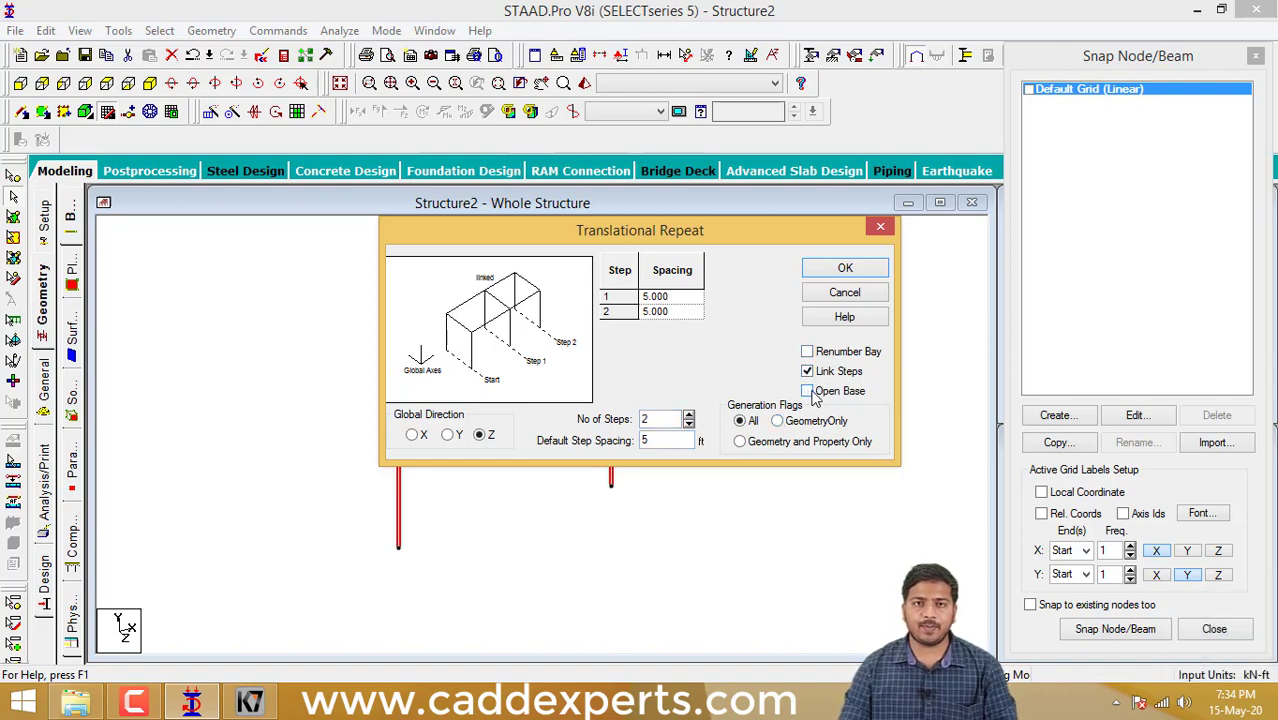
left_click(845, 268)
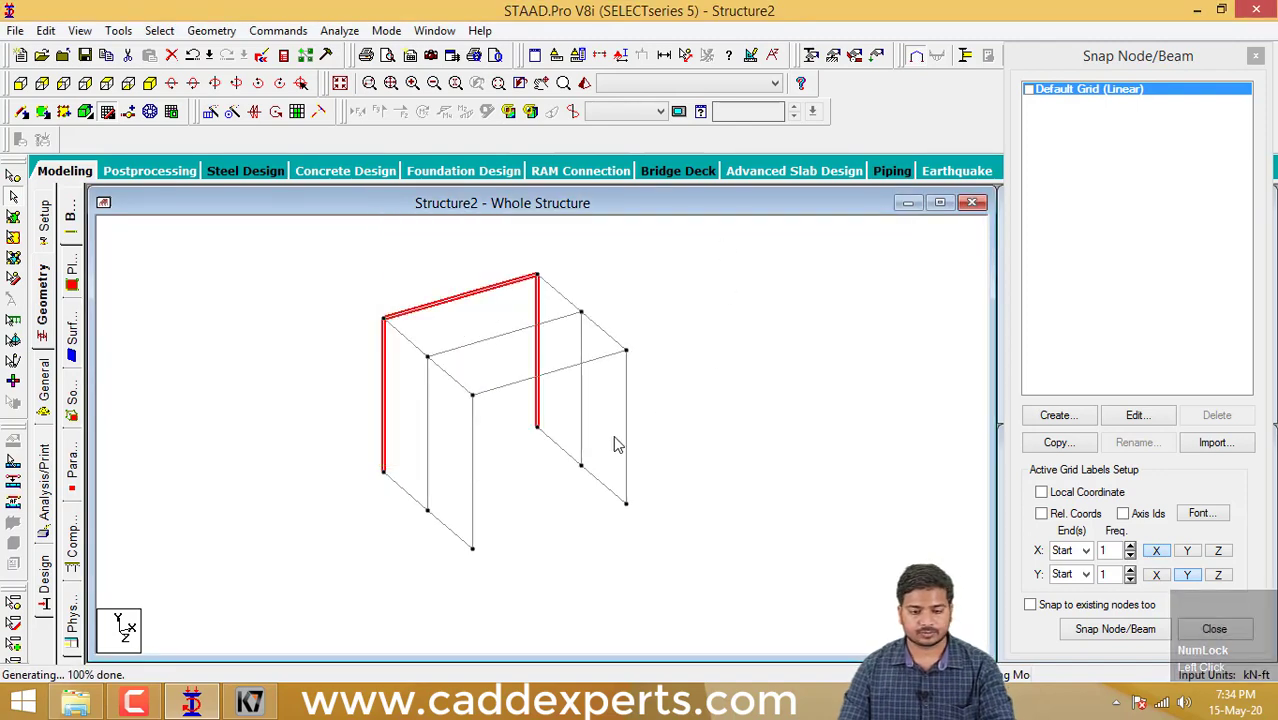
key("ctrl+z")
- Repeat the whole frame in the Z direction with 2 steps at 5 ft spacing, using Link Steps and Open Base, and clear the selection
left_click_drag(676, 537, 281, 235)
left_click(212, 112)
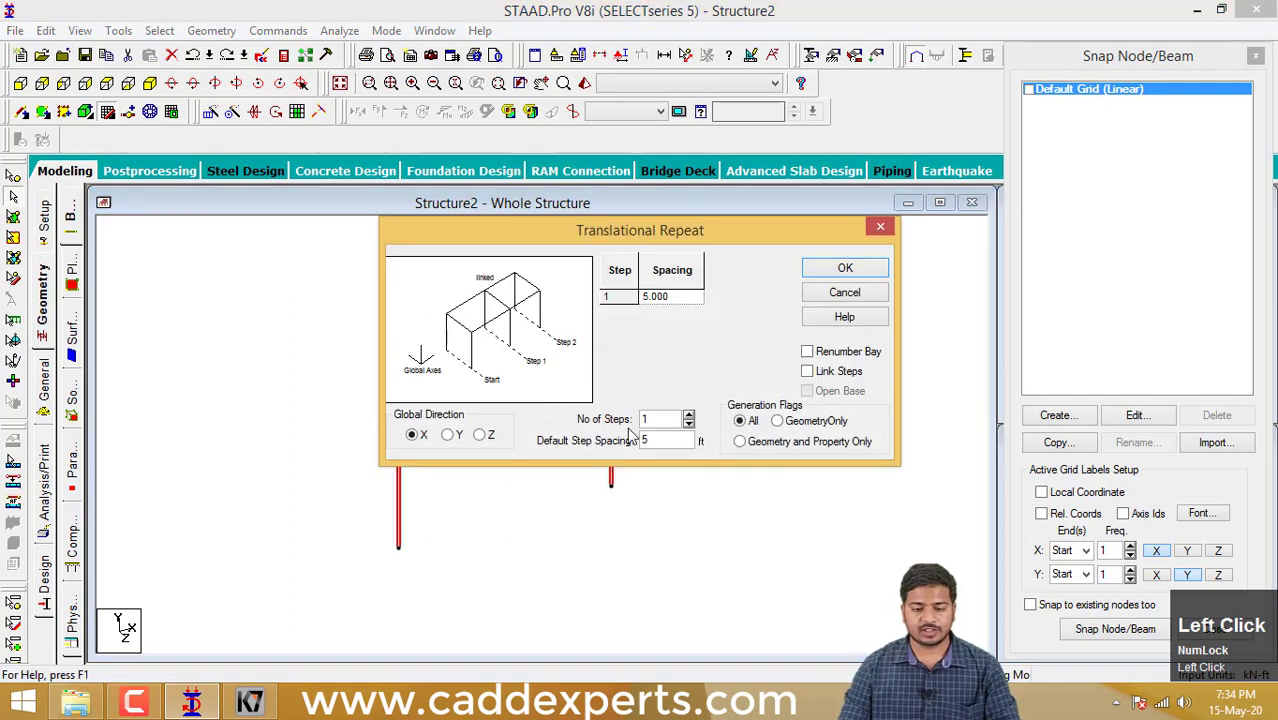
left_click(481, 433)
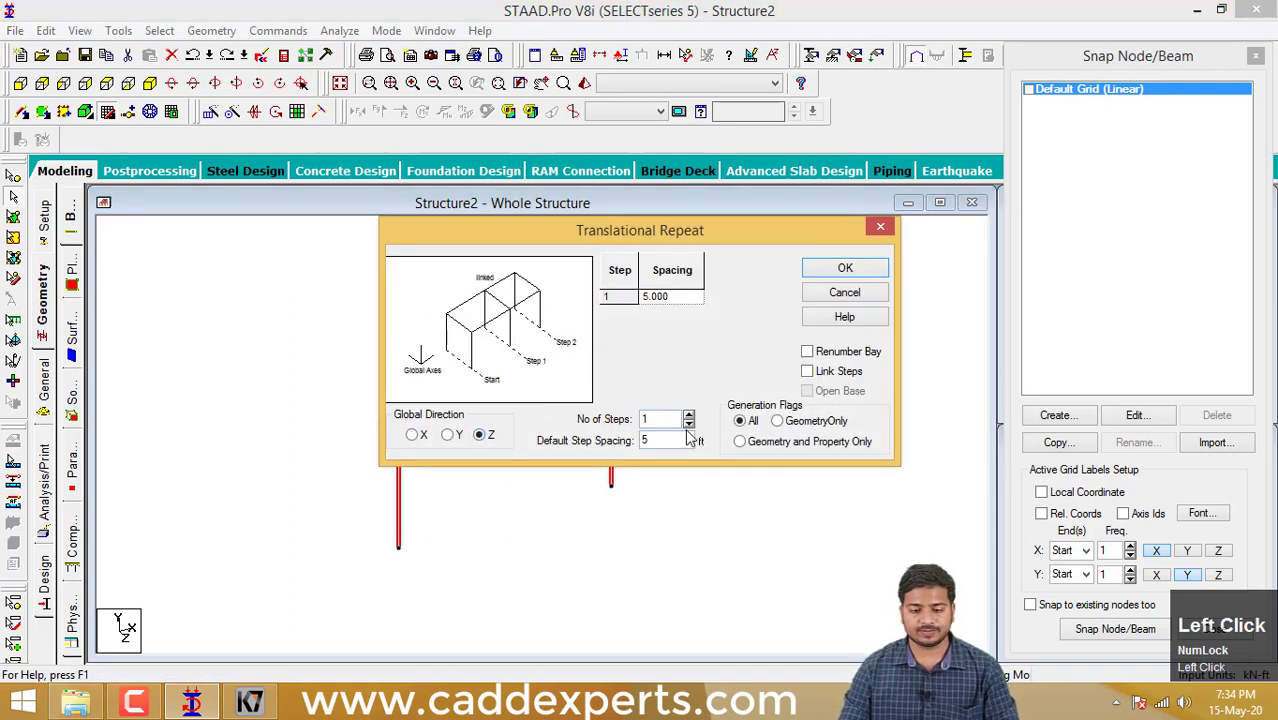
left_click(688, 416)
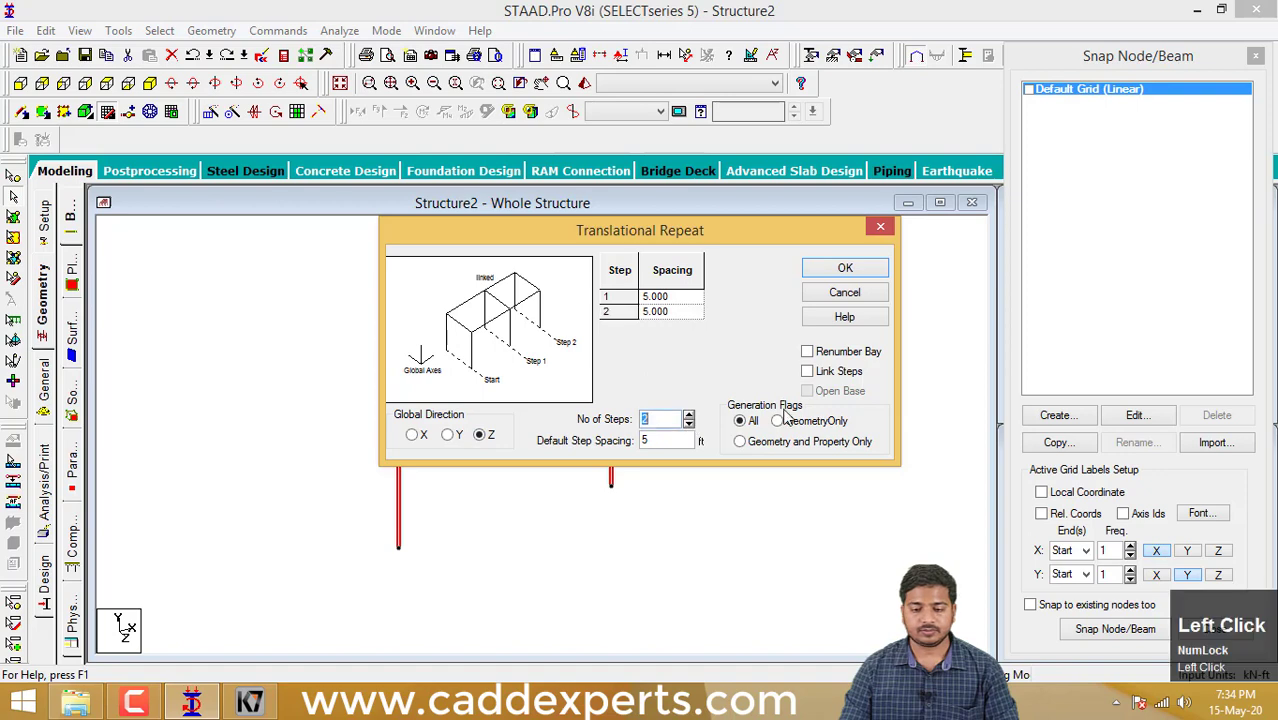
left_click(808, 373)
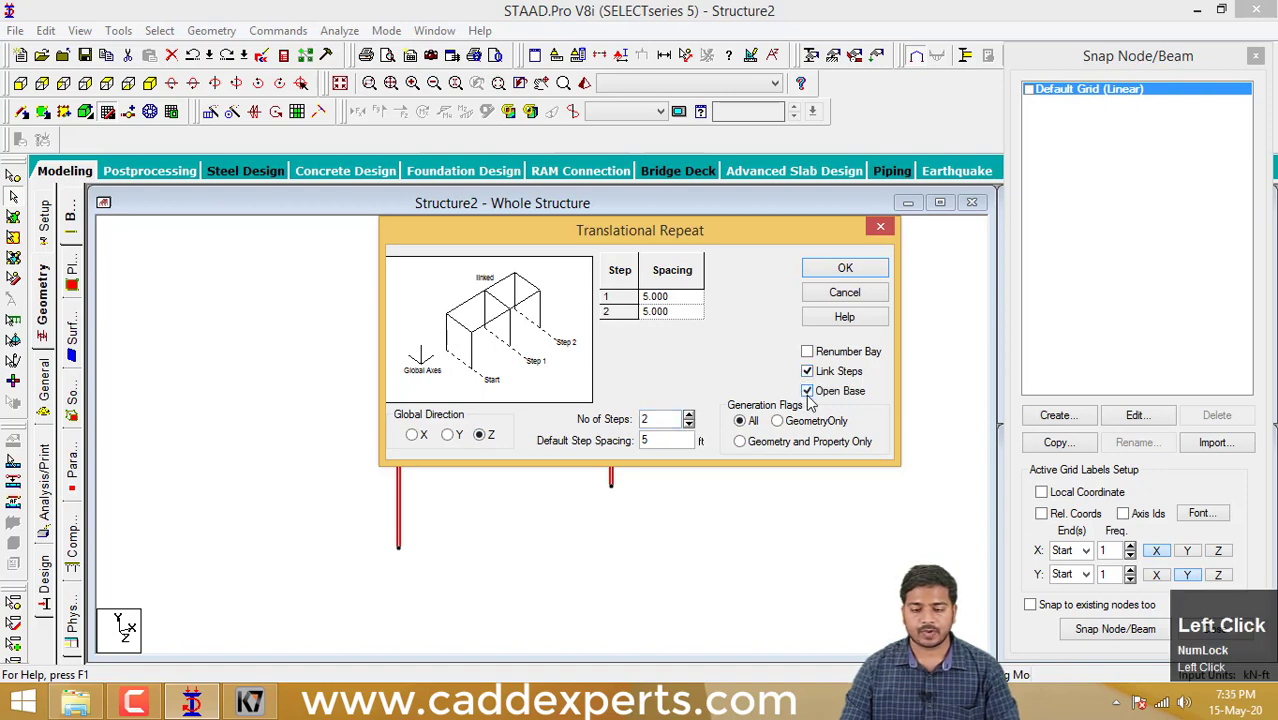
left_click(845, 270)
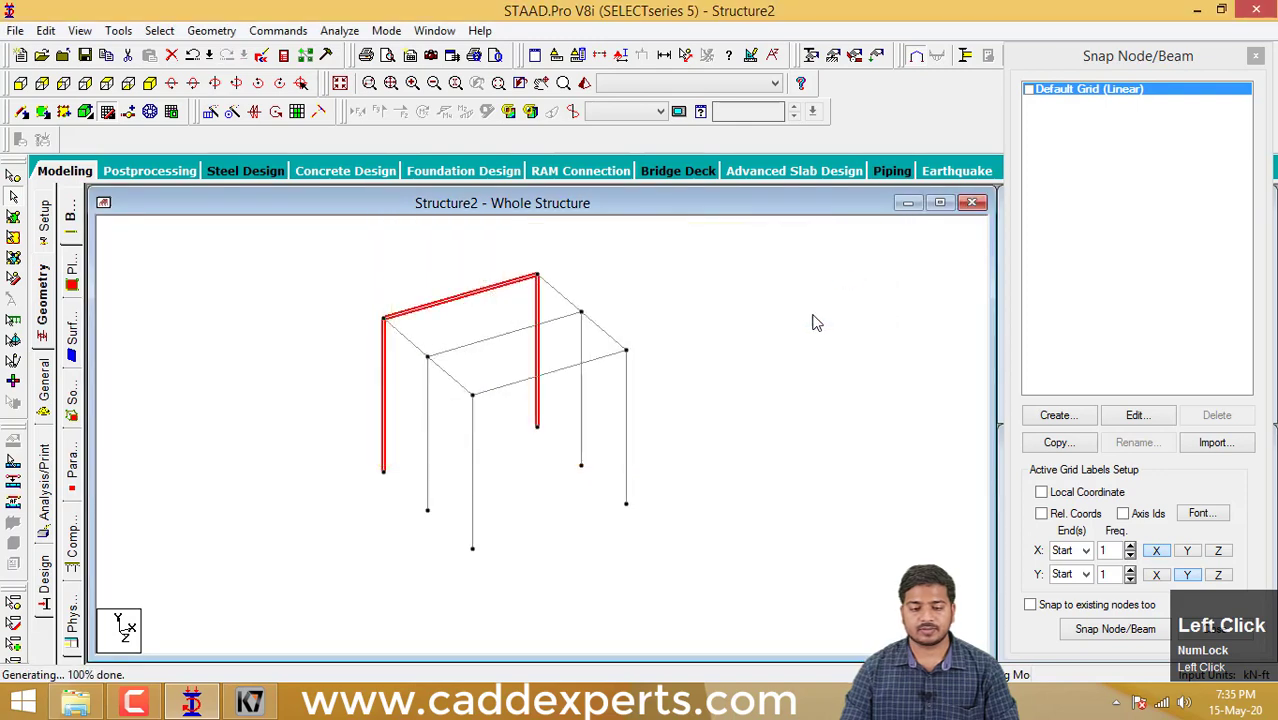
left_click(812, 322)
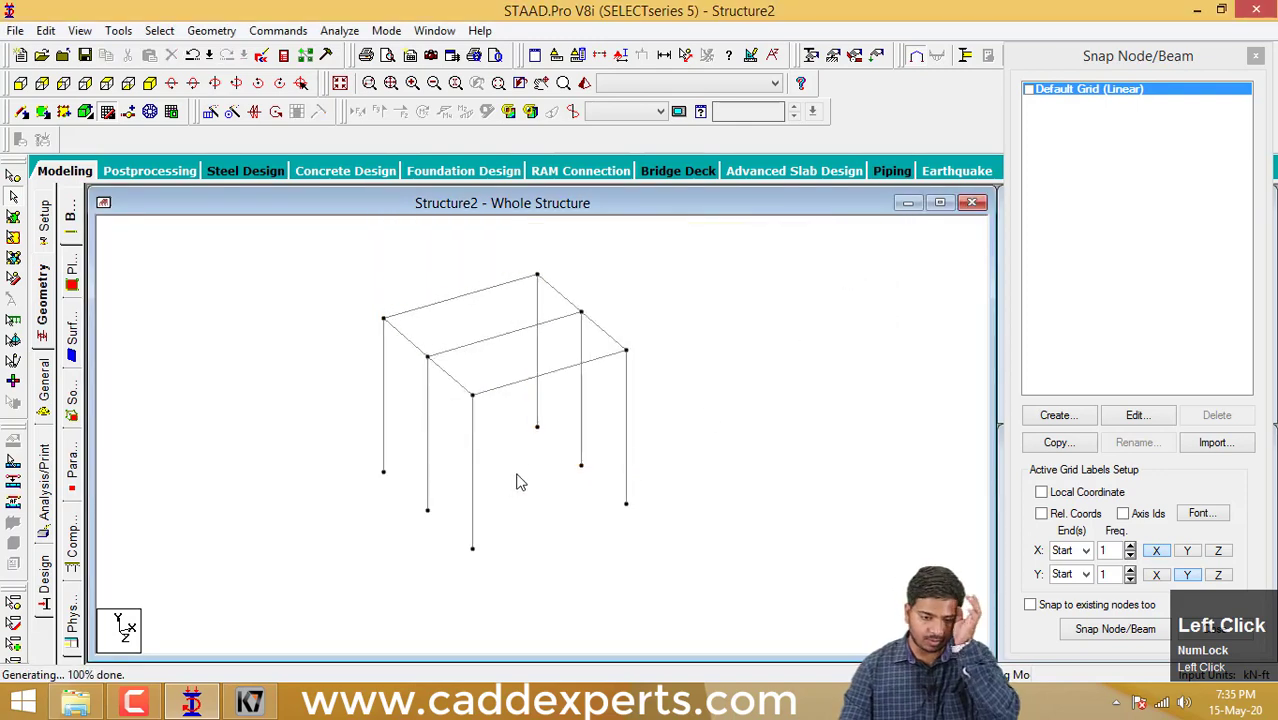
middle_click_drag(585, 481, 645, 522)
scroll(625, 479, "up", 3)
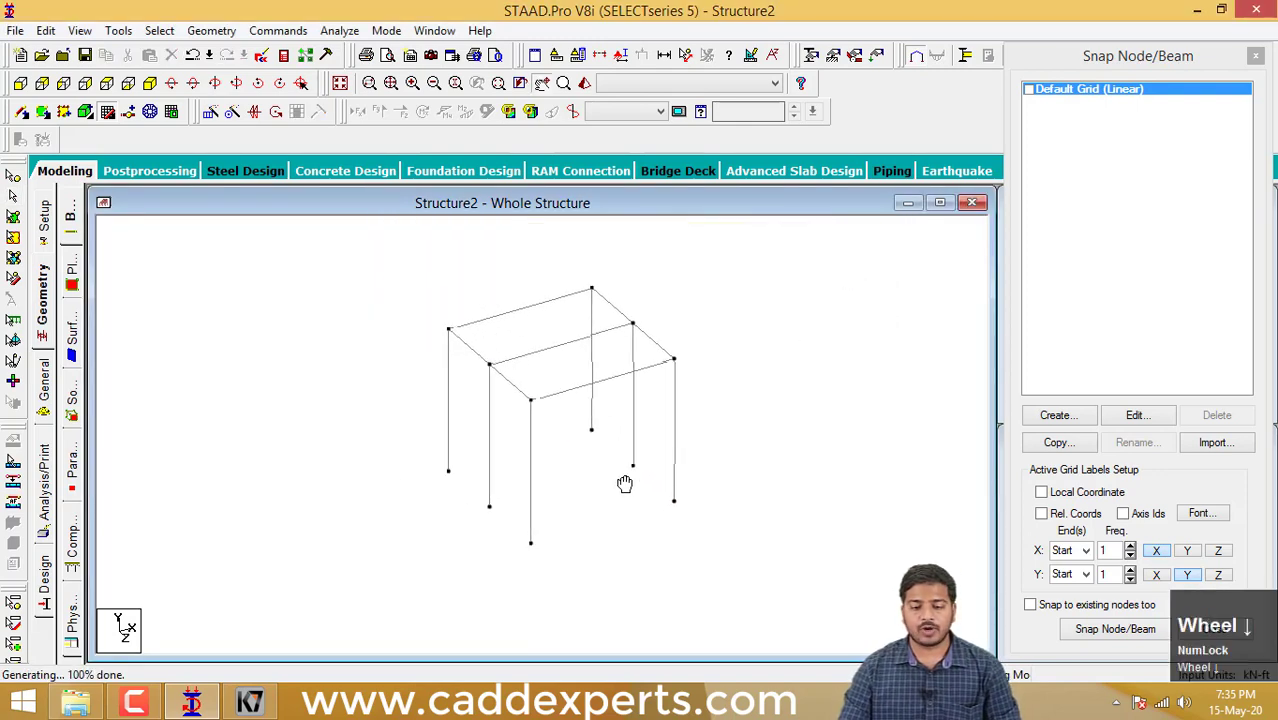
middle_click_drag(589, 491, 559, 496)
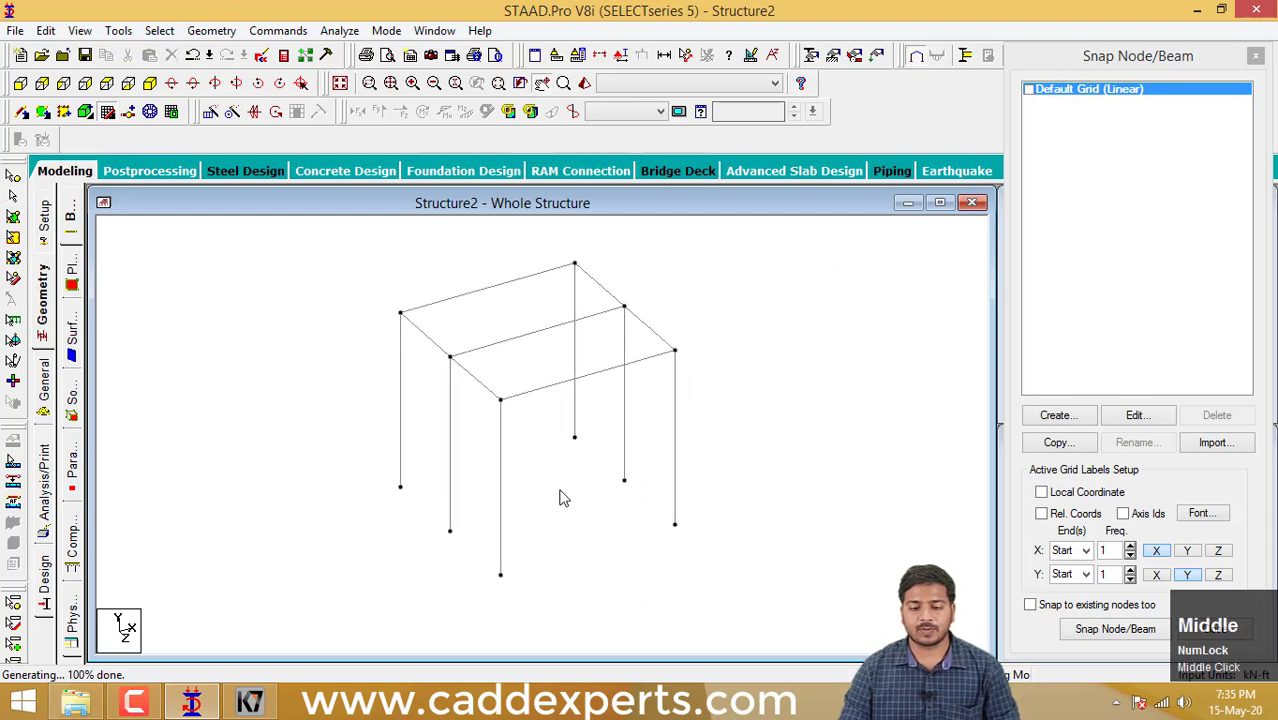
scroll(559, 496, "down", 1)
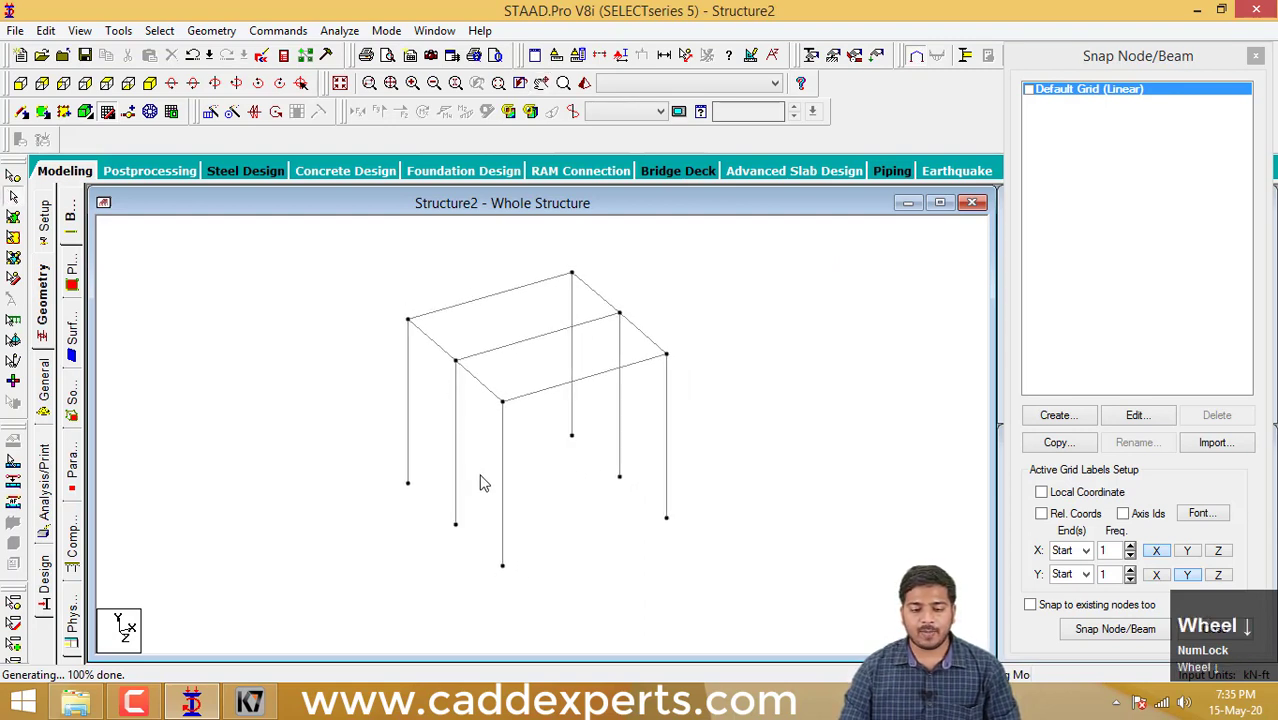
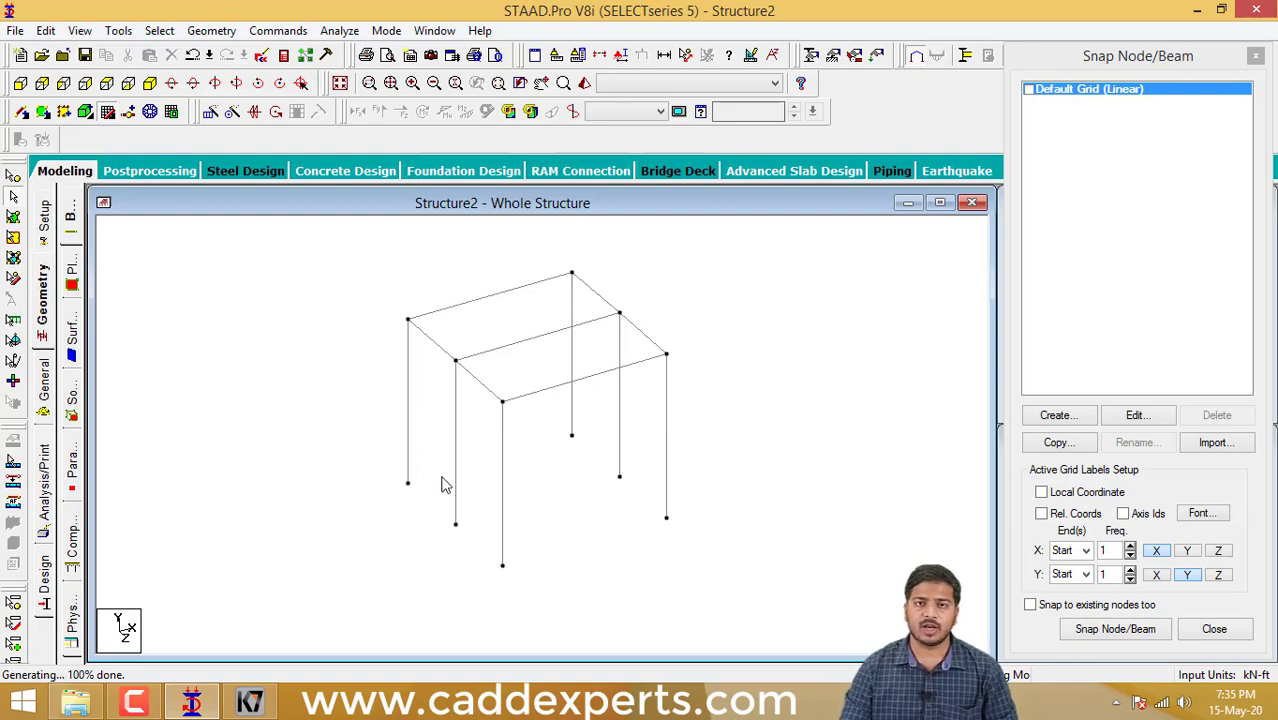
- Repeat the already extended two-bay frame in the Z direction with 2 more steps at 5 ft spacing, using Link Steps and Open Base
middle_click_drag(513, 448, 515, 474)
scroll(519, 464, "down", 3)
scroll(513, 479, "up", 1)
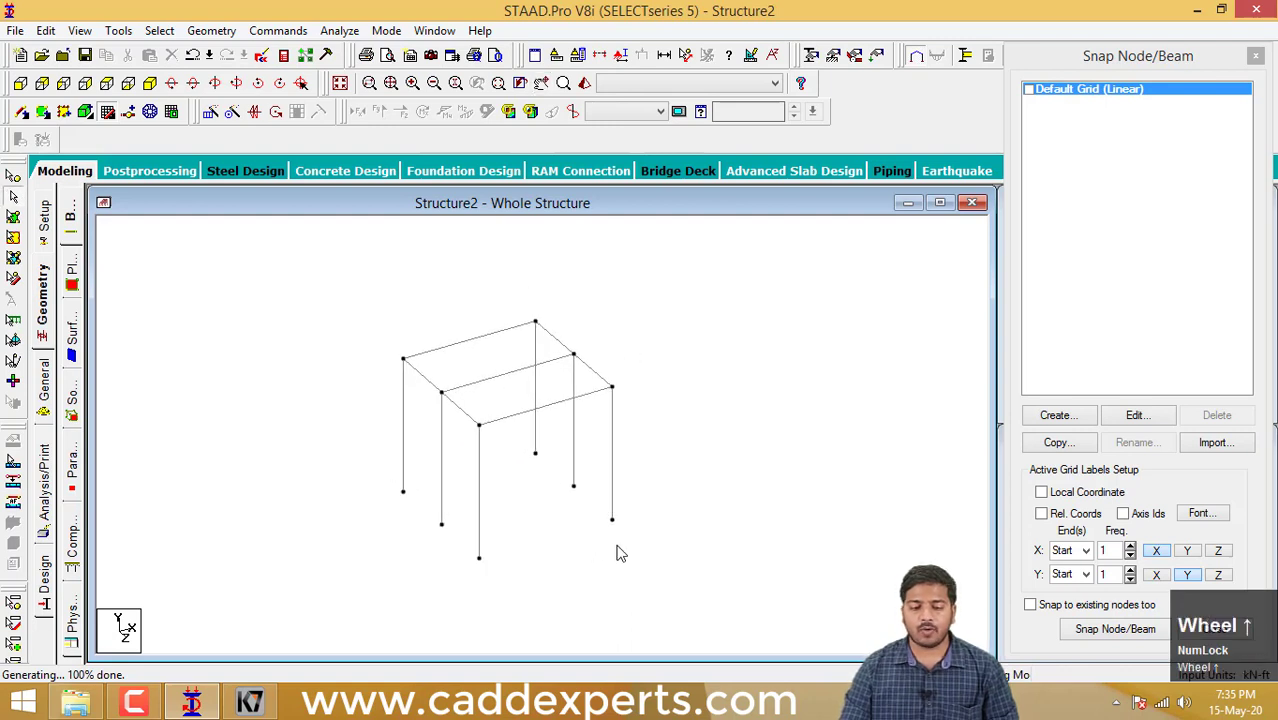
left_click_drag(699, 568, 325, 285)
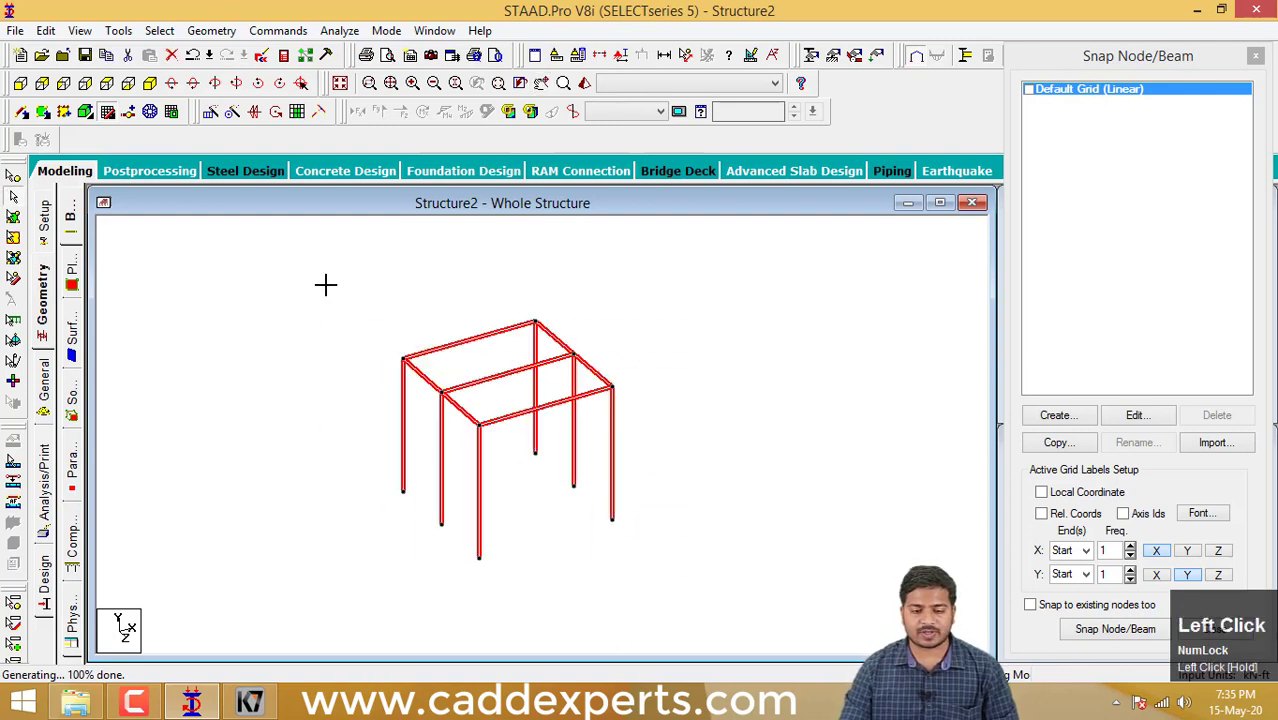
left_click(211, 112)
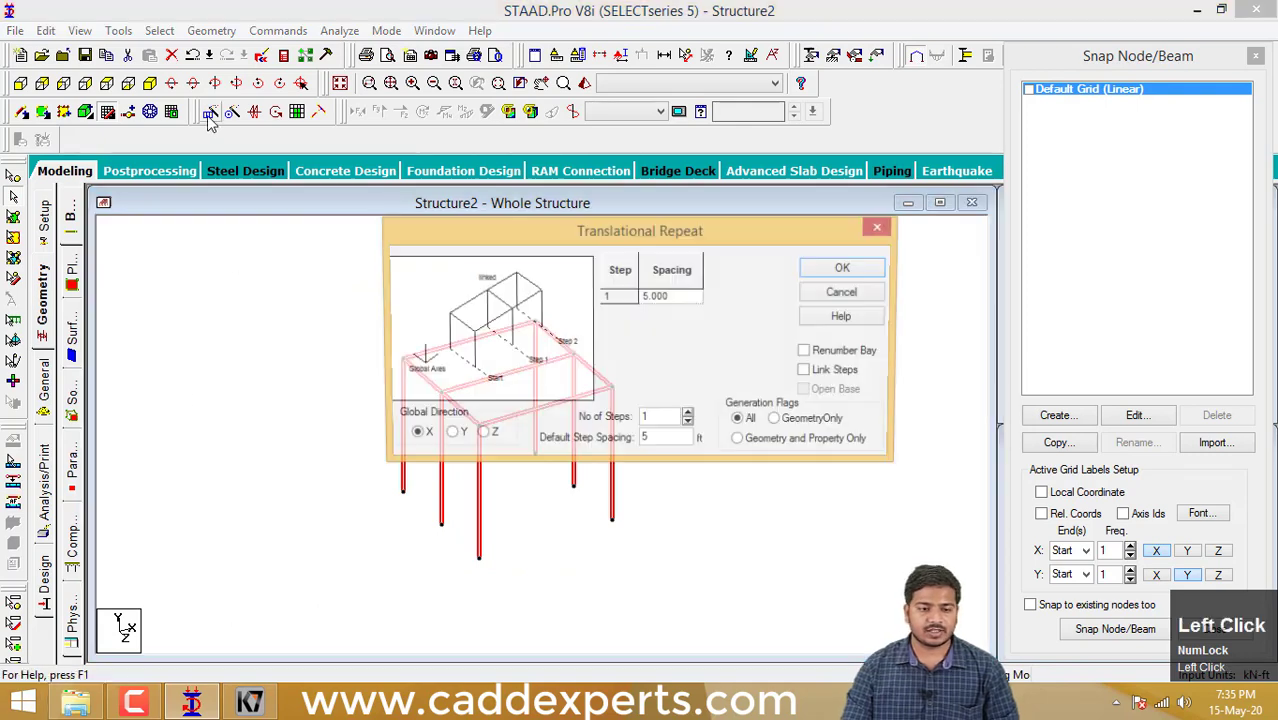
left_click(479, 435)
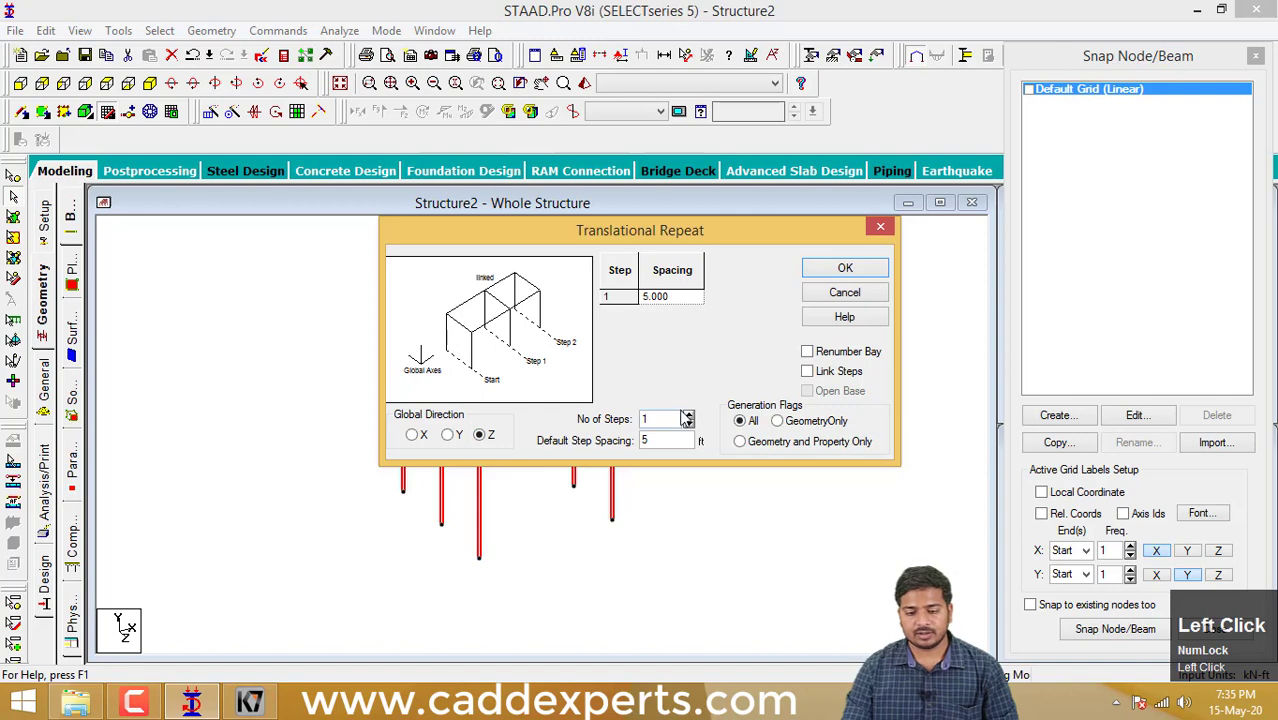
left_click(688, 414)
double_click(670, 423)
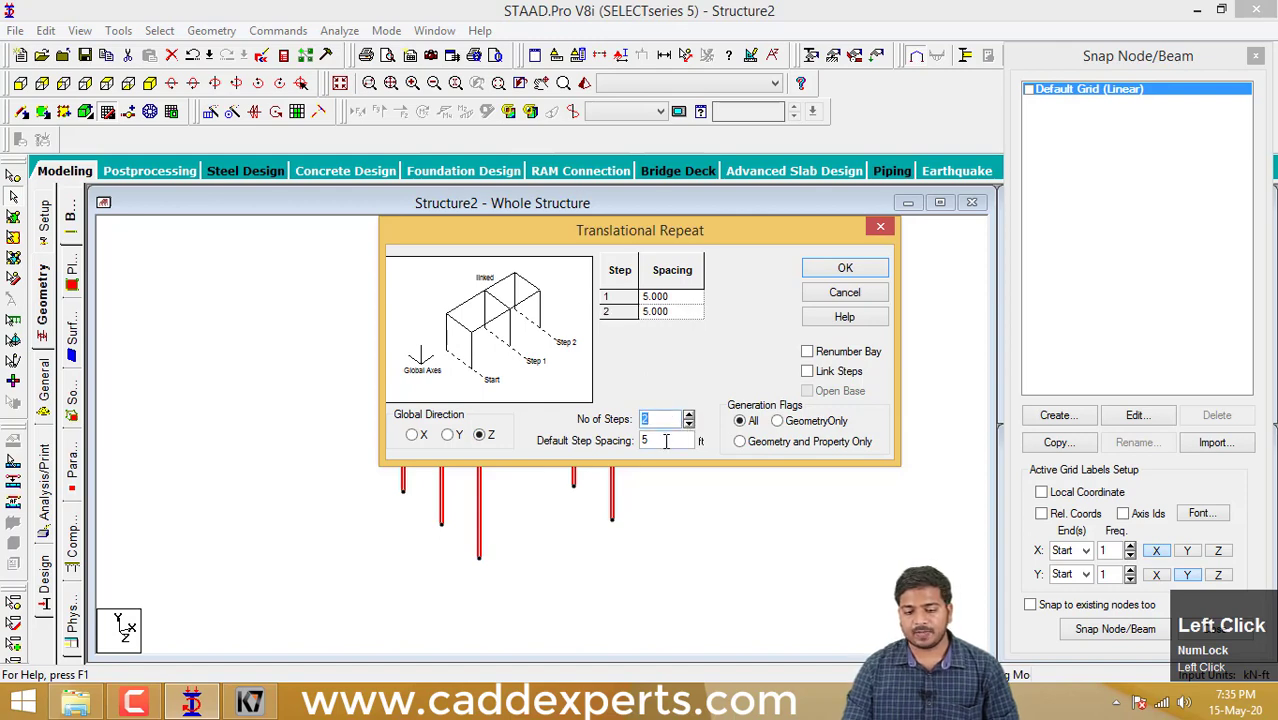
left_click(807, 371)
left_click(807, 391)
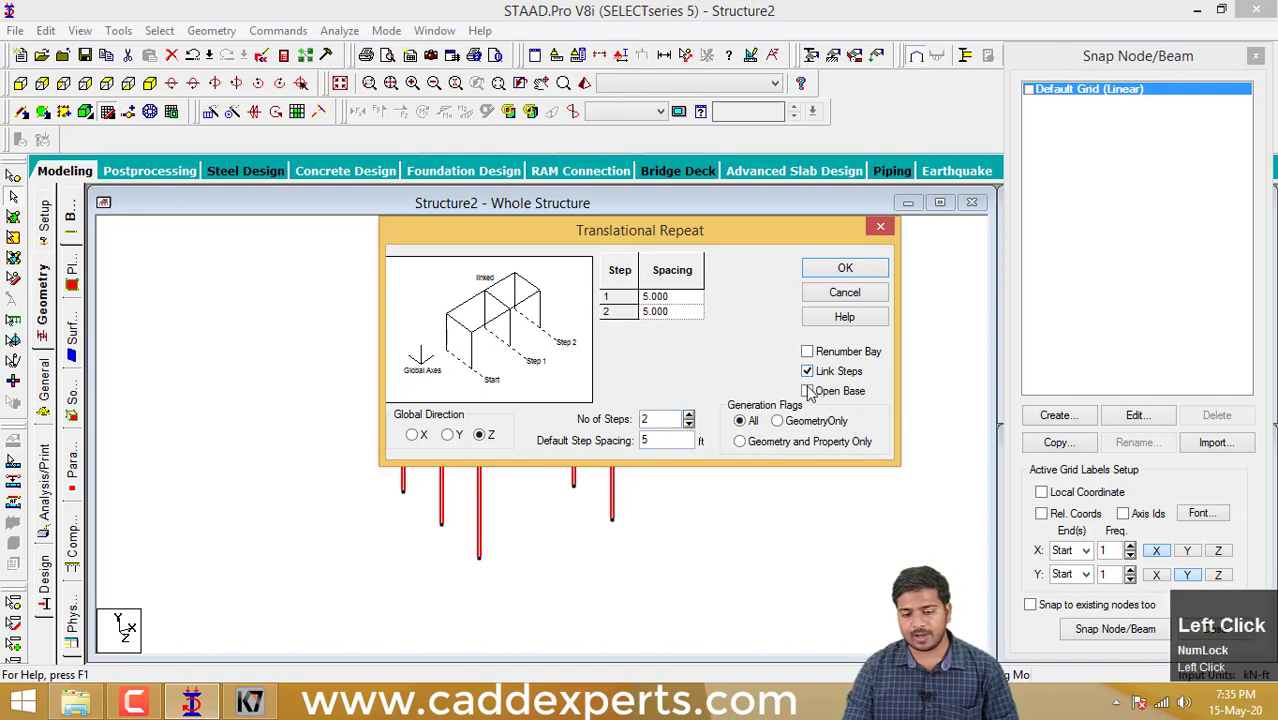
left_click(846, 270)
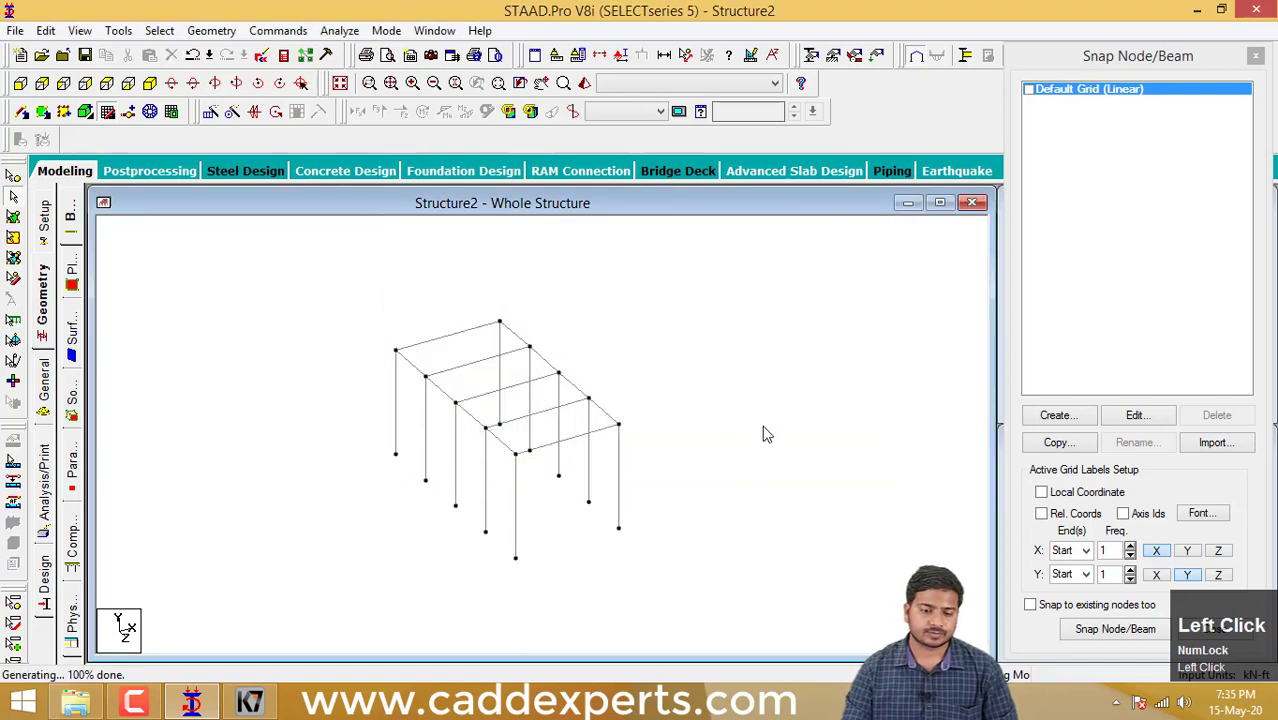
- Repeat the whole four-bay frame in the X direction with 2 steps at 5 ft spacing, using Link Steps and Open Base
left_click_drag(699, 528, 282, 248)
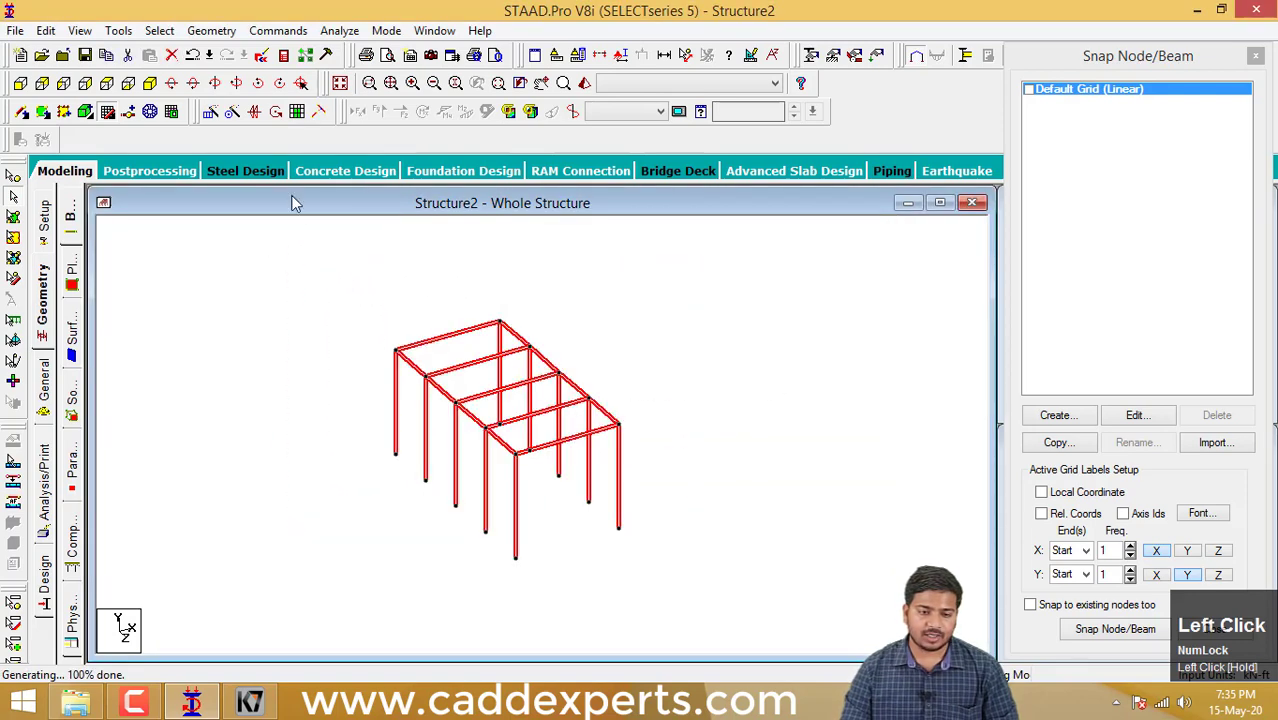
left_click(210, 111)
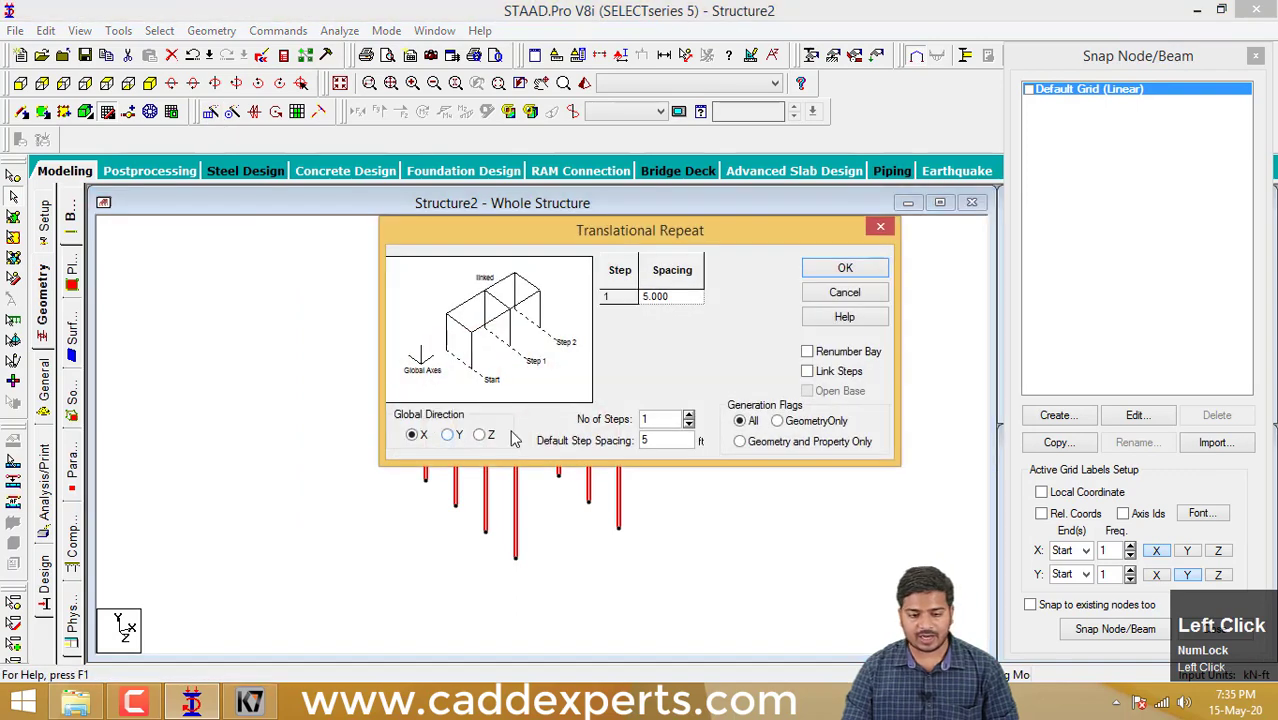
left_click(689, 415)
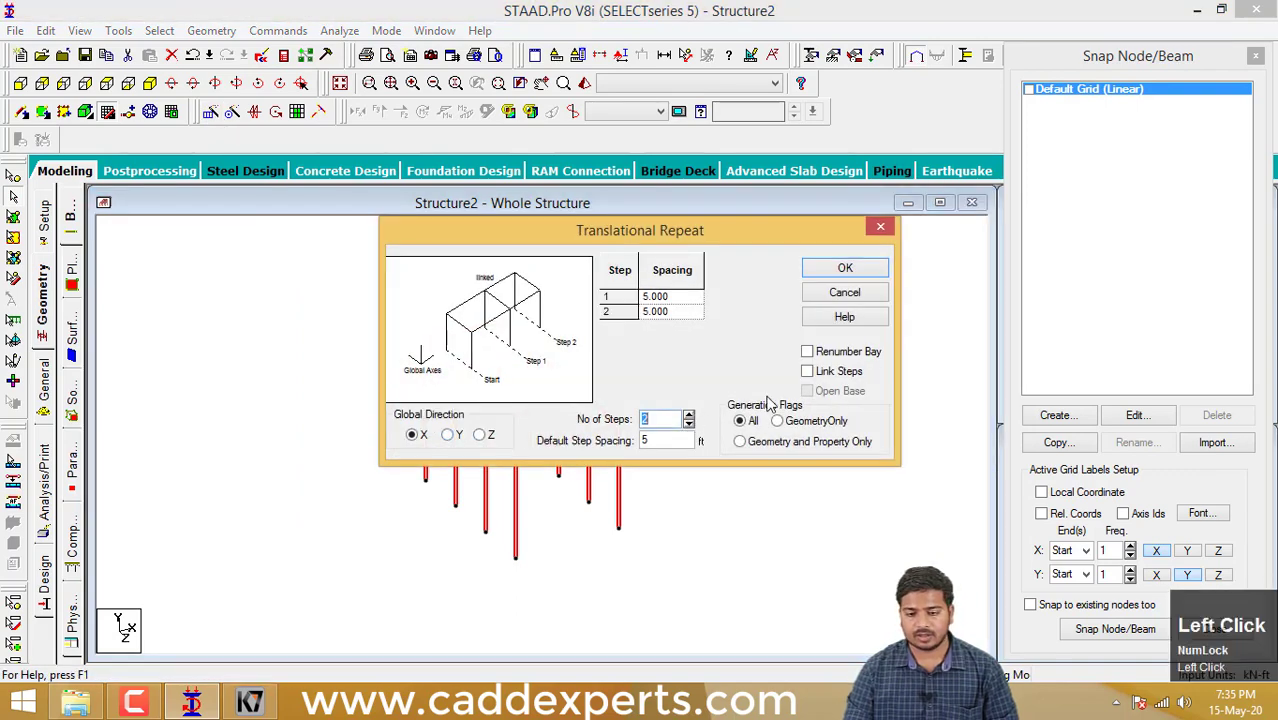
left_click(808, 372)
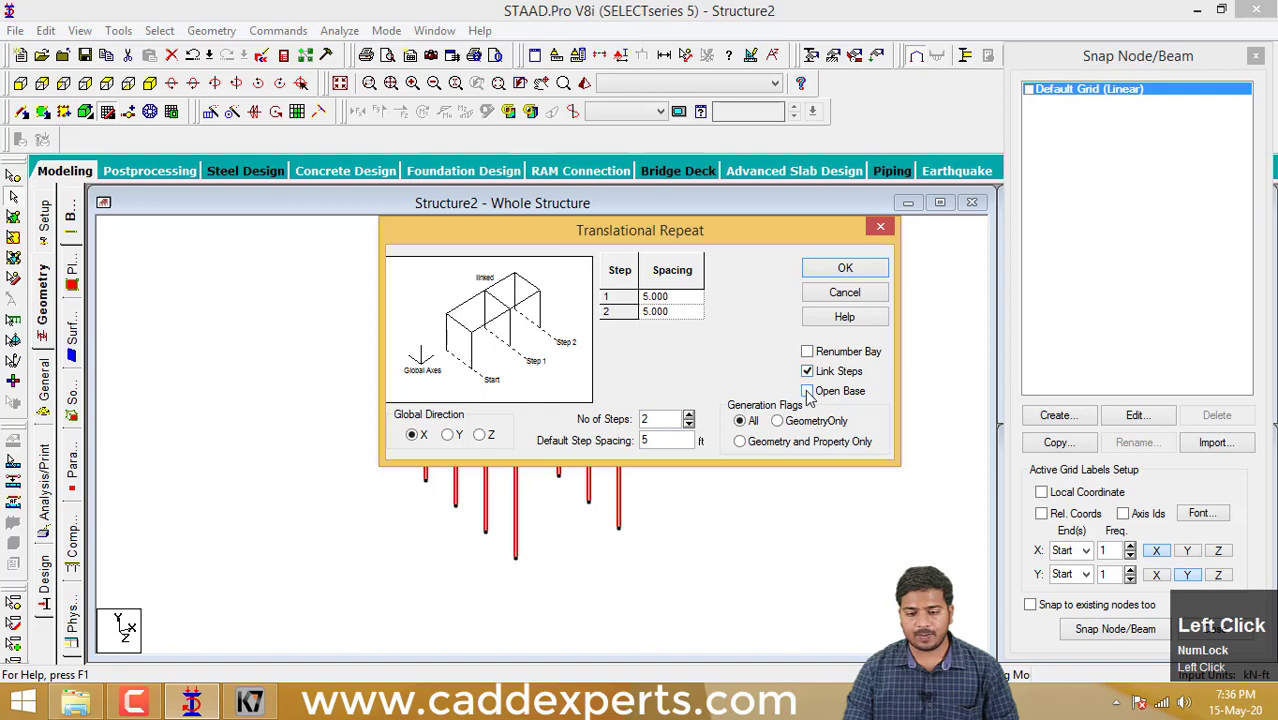
left_click(807, 391)
left_click(845, 268)
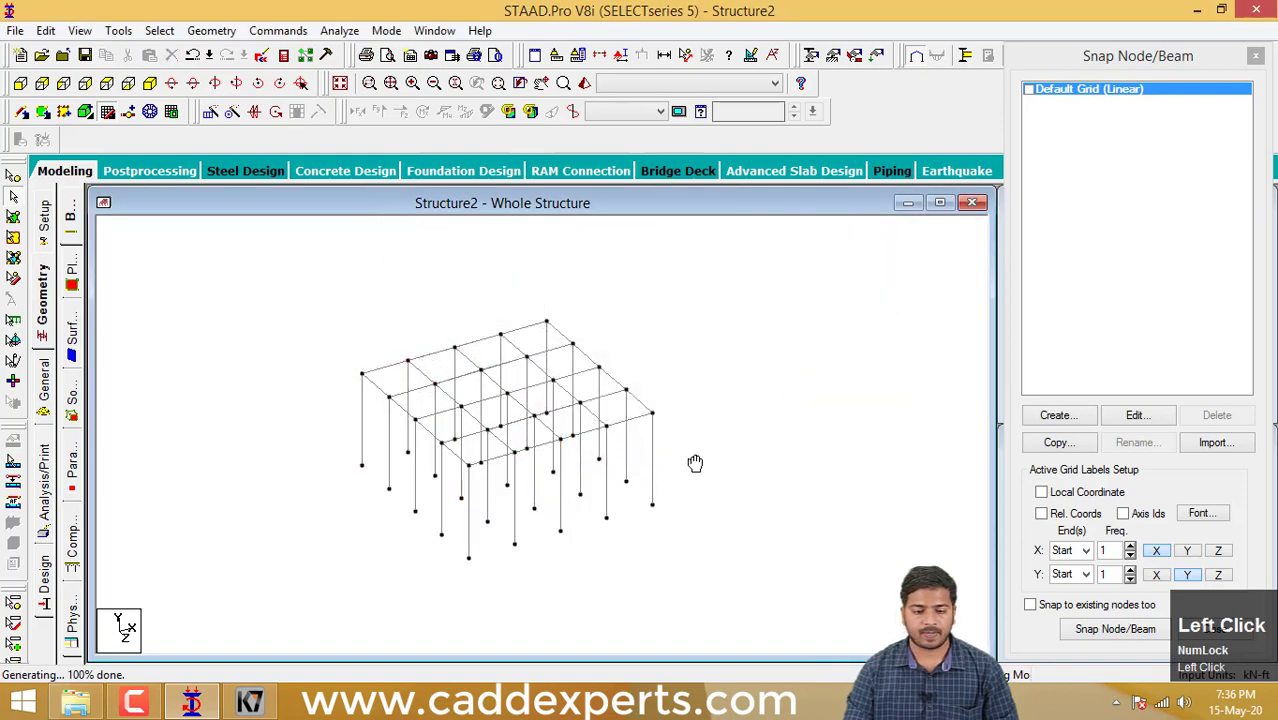
- Examine the frame bays and columns generated by the X-direction repeat
middle_click_drag(695, 463, 765, 461)
scroll(688, 459, "up", 10)
middle_click_drag(638, 468, 580, 457)
scroll(516, 465, "down", 1)
scroll(480, 455, "down", 3)
scroll(595, 490, "down", 2)
middle_click_drag(596, 504, 571, 513)
scroll(550, 516, "down", 1)
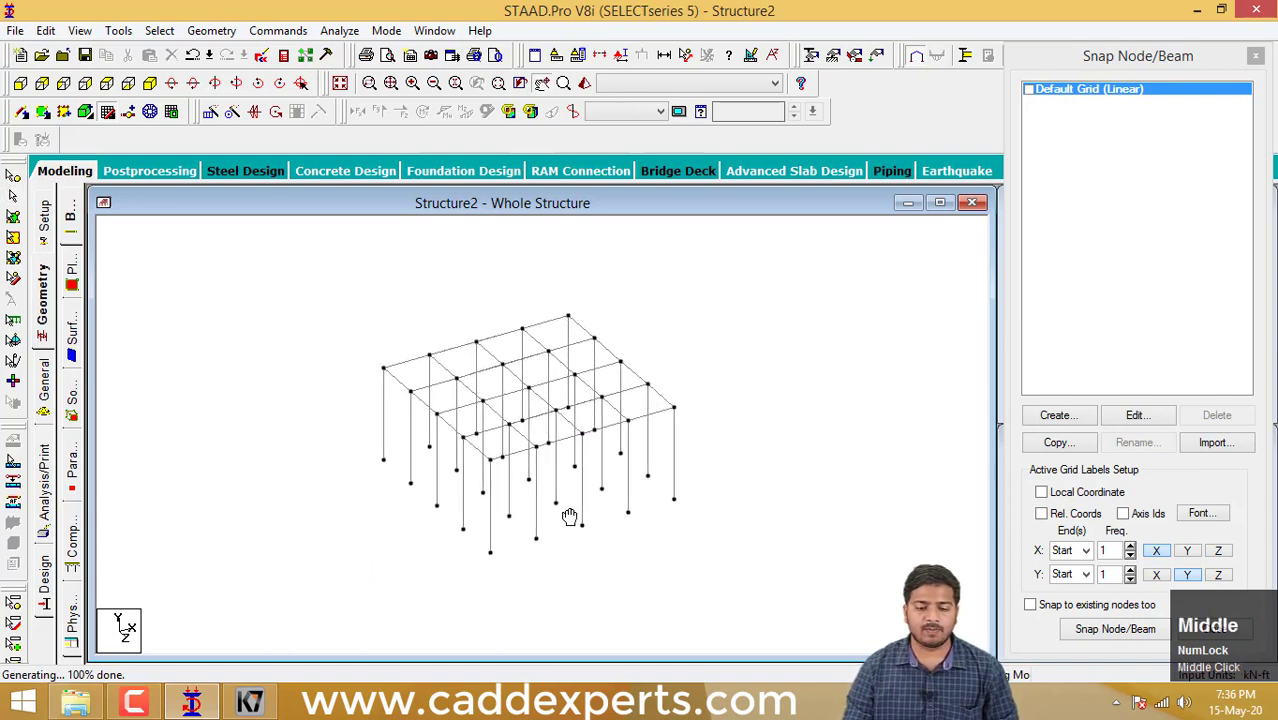
- Repeat the whole frame in the Y direction with 2 steps at 5 ft spacing and Link Steps, declining the auto save, and clear the selection
left_click_drag(737, 566, 324, 291)
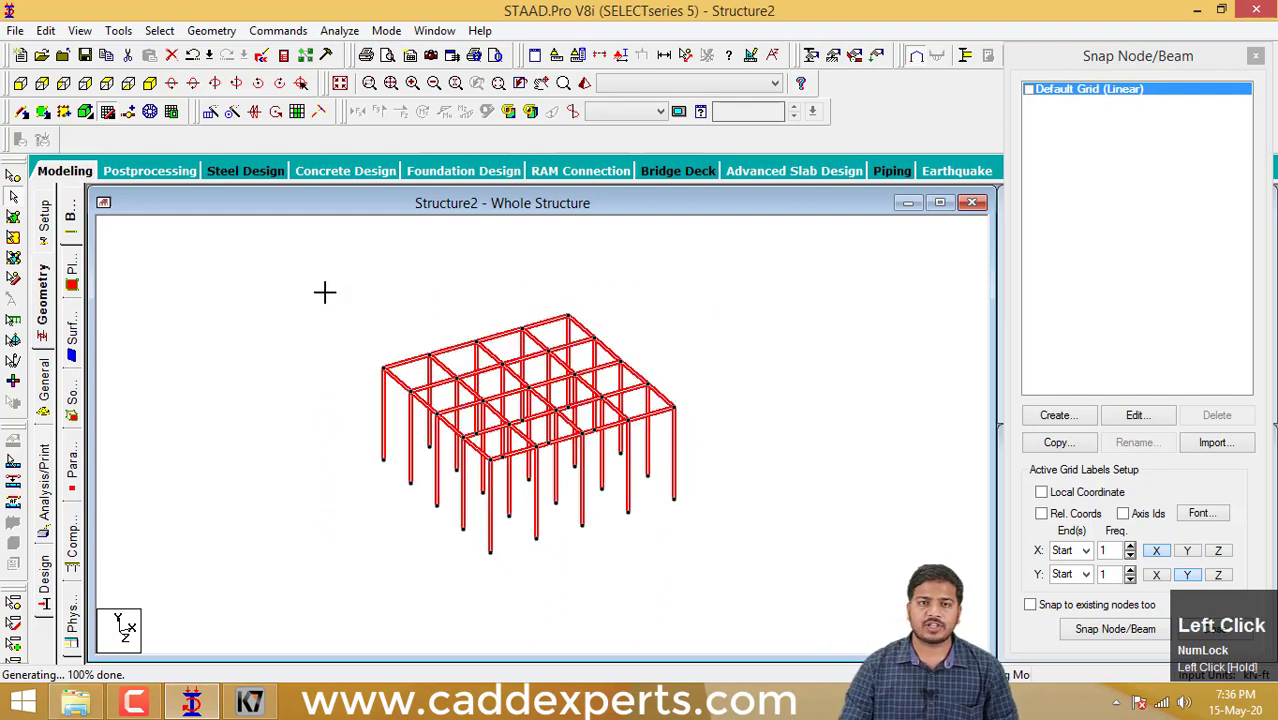
left_click(211, 113)
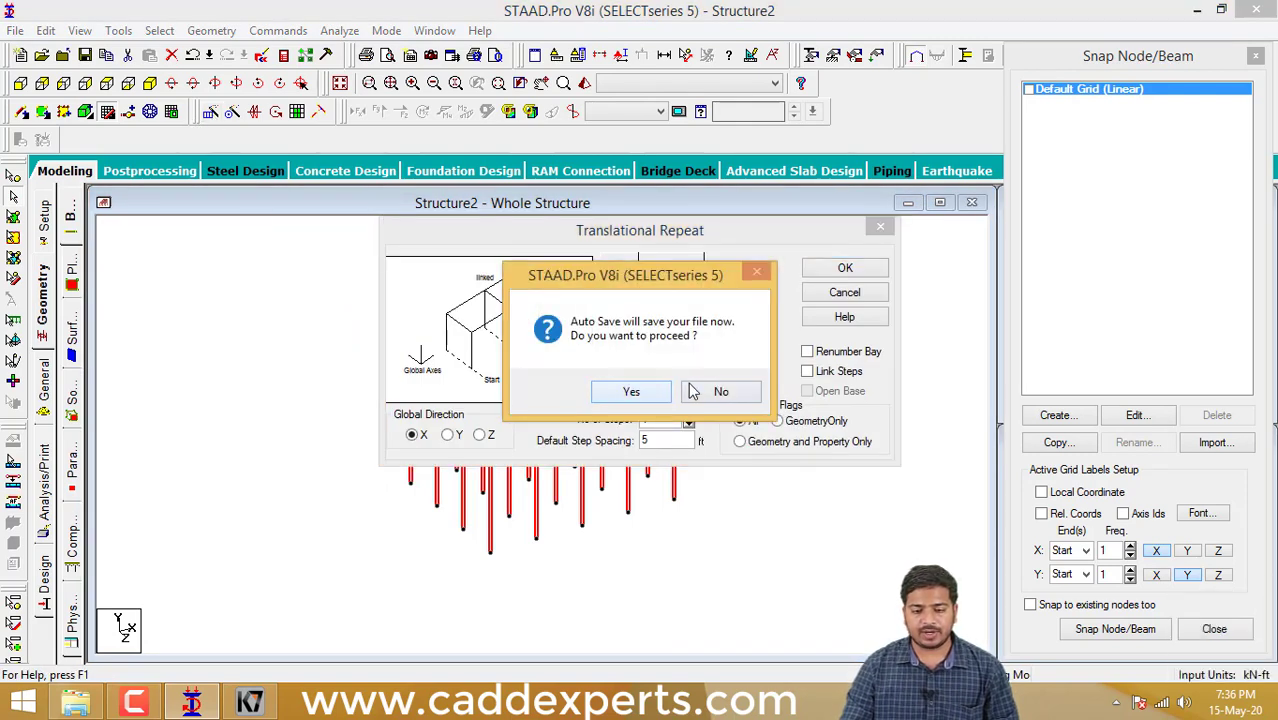
left_click(693, 391)
left_click(449, 435)
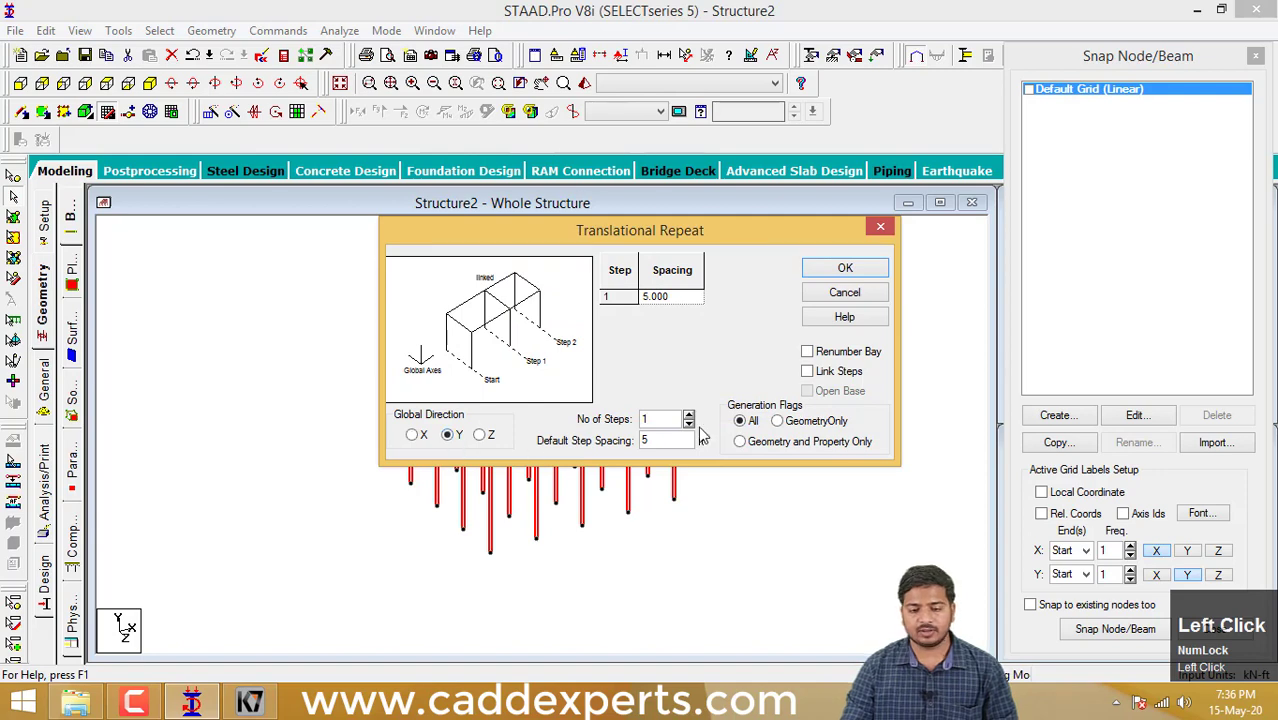
left_click(688, 417)
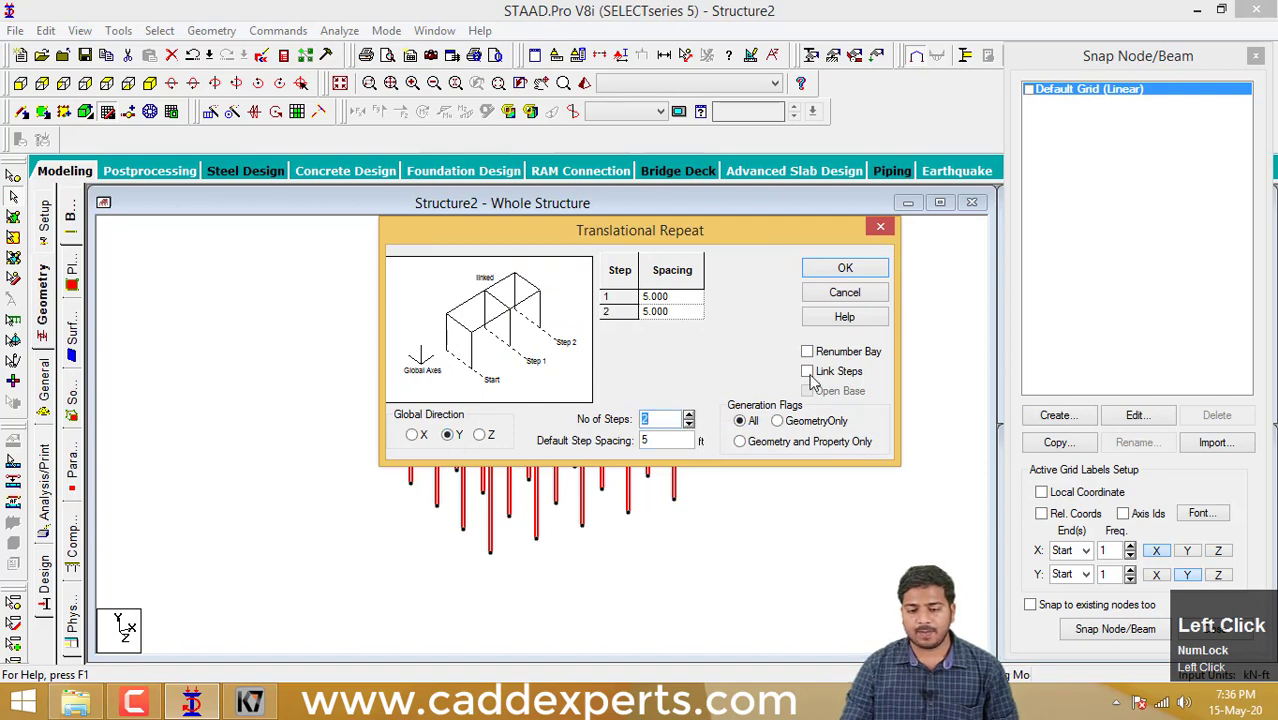
left_click(807, 372)
left_click(845, 268)
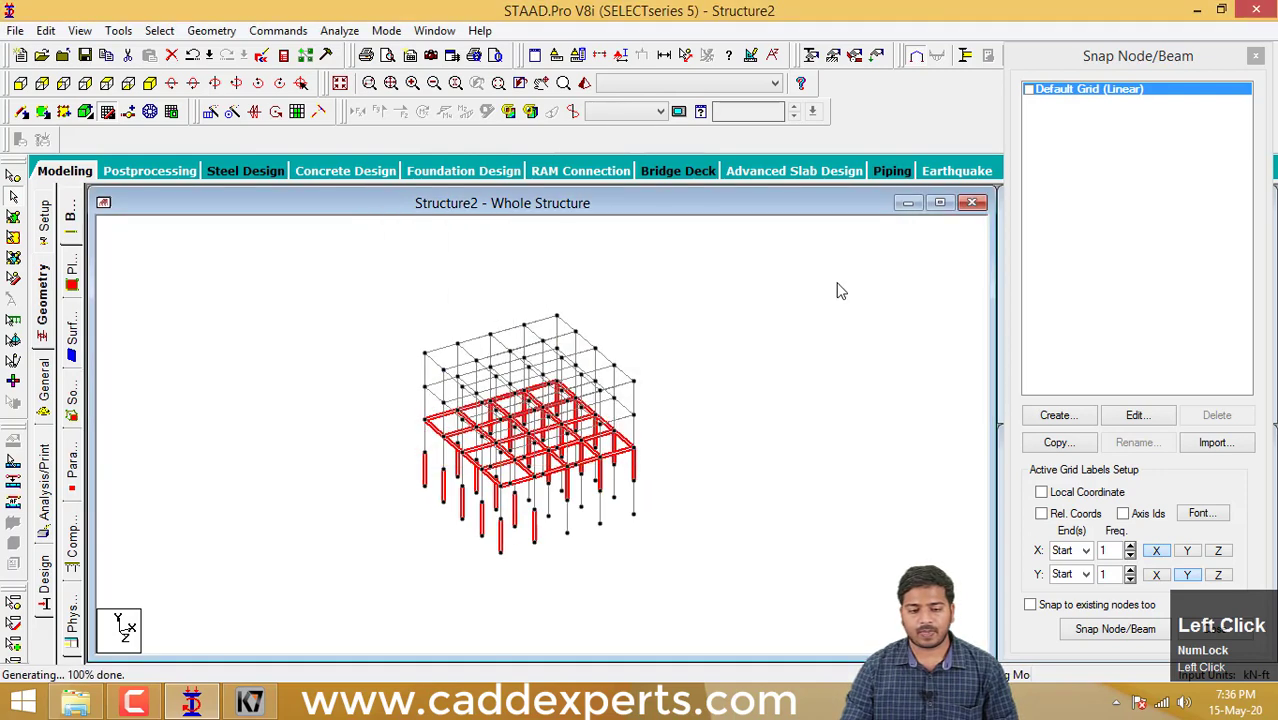
left_click(812, 340)
scroll(630, 460, "up", 4)
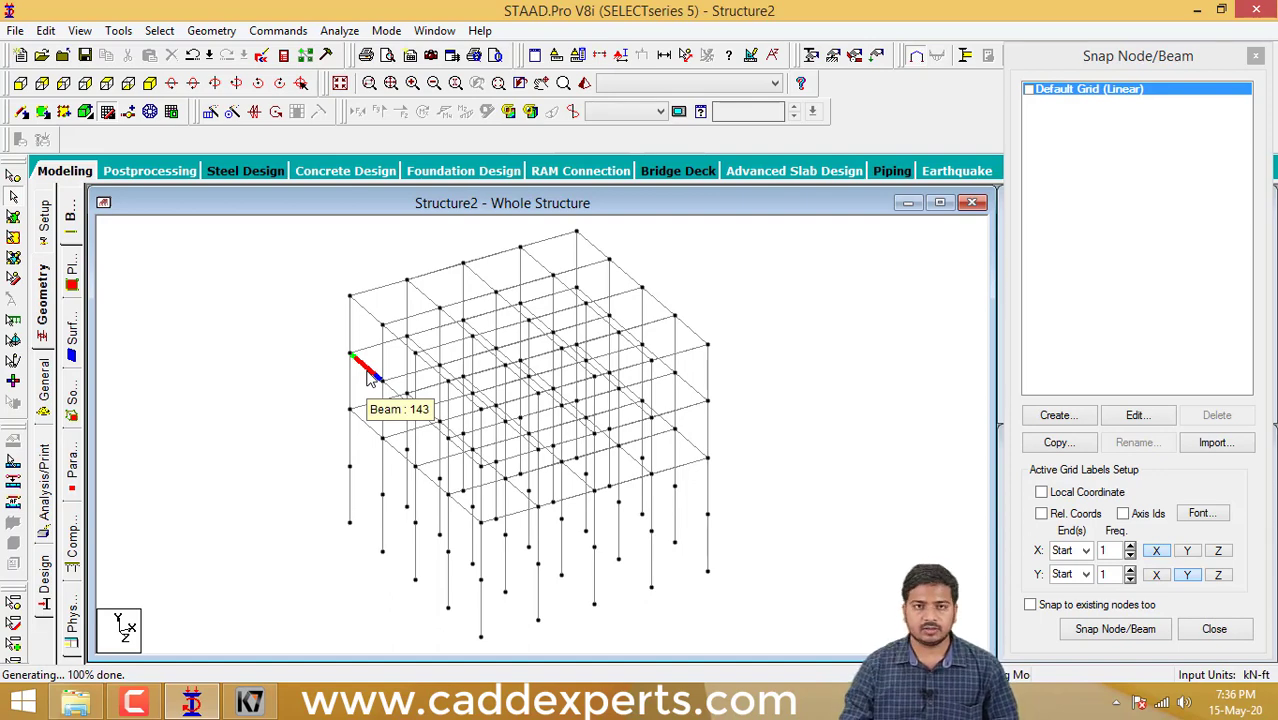
left_click(733, 398)
scroll(731, 402, "down", 2)
middle_click_drag(731, 406, 702, 403)
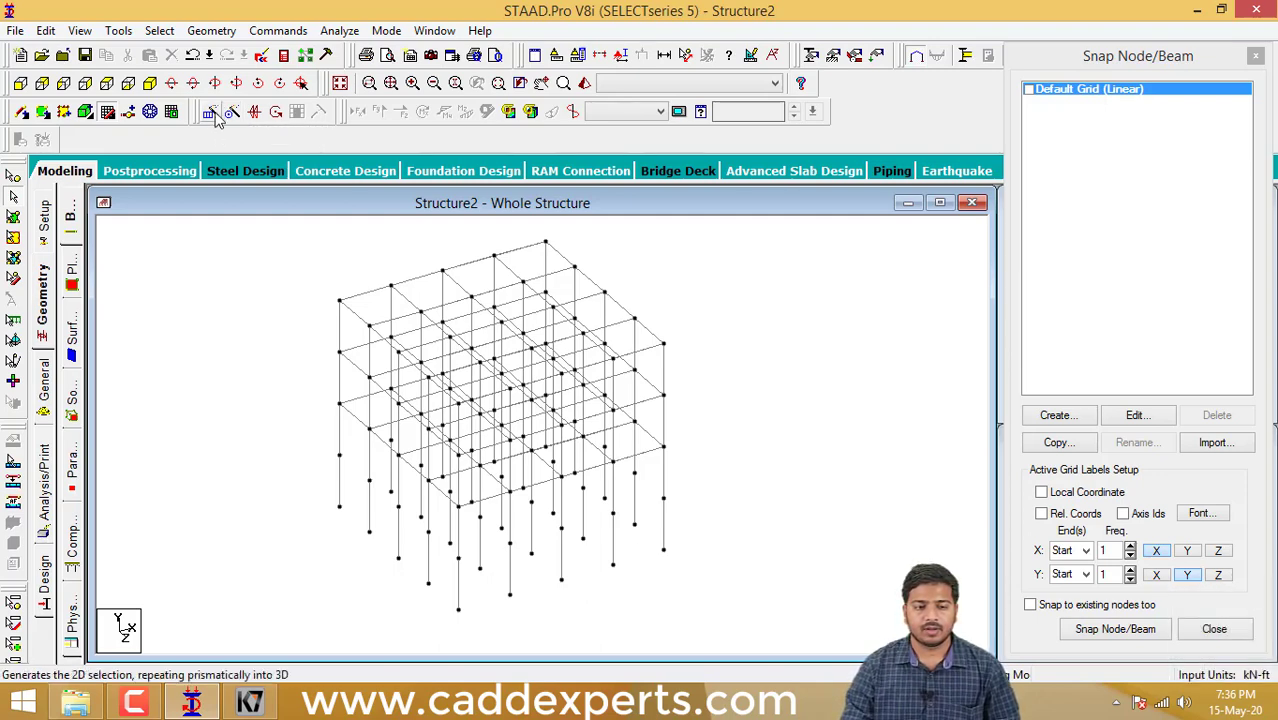
- Delete all beams of the structure together with the nodes left unattached
scroll(328, 310, "down", 1)
mouse_move(328, 311)
middle_mouse_down()
mouse_move(360, 321)
mouse_move(340, 299)
middle_mouse_up()
scroll(359, 320, "down", 2)
left_click_drag(758, 598, 302, 245)
key("Delete")
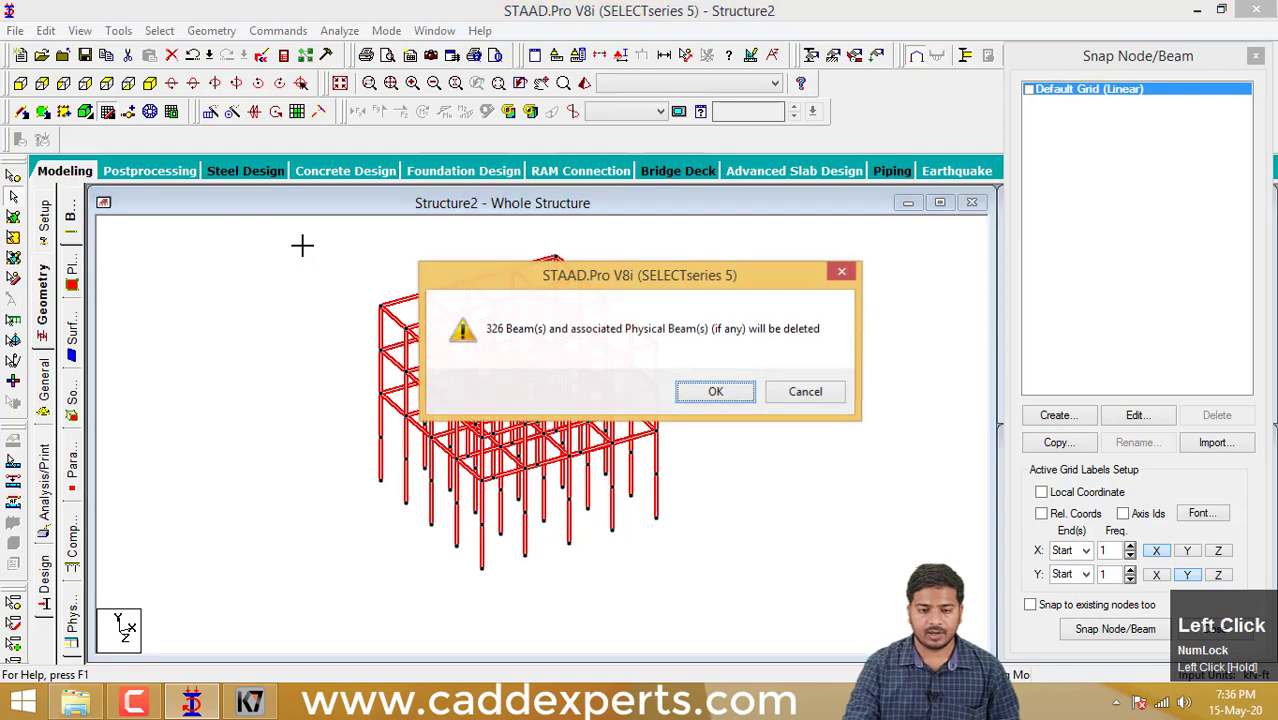
left_click(720, 391)
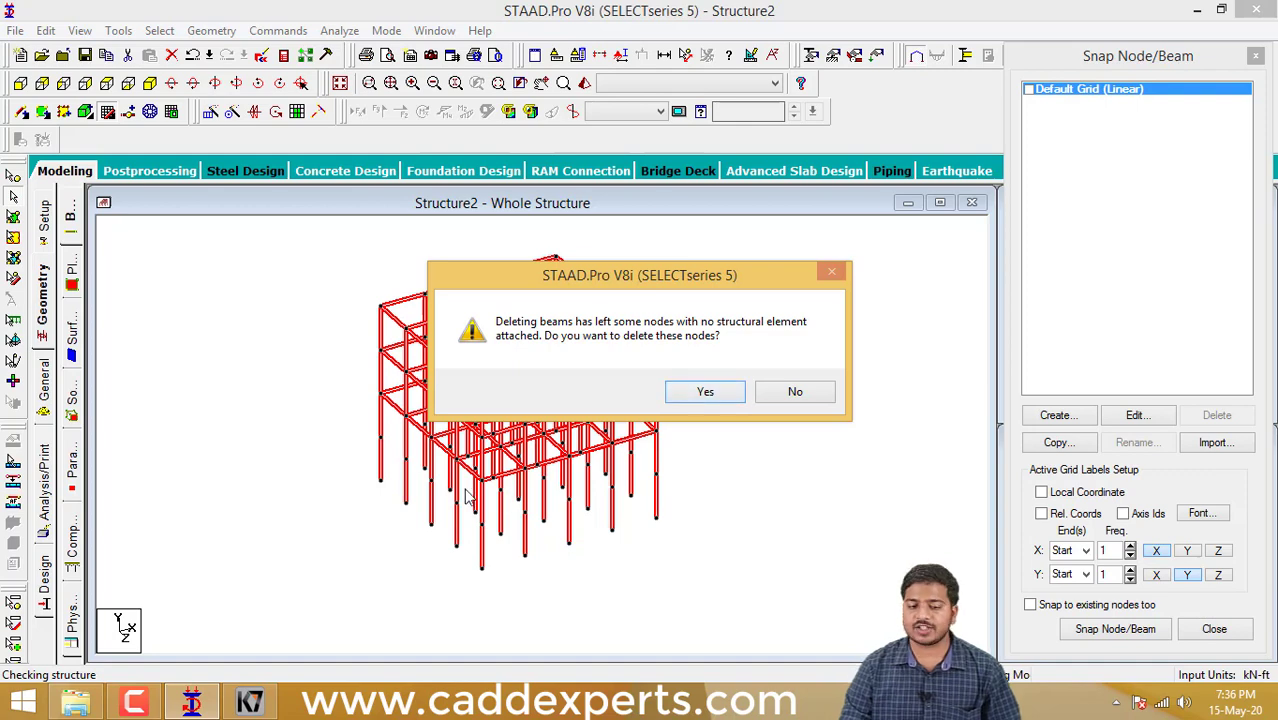
left_click_drag(702, 273, 888, 182)
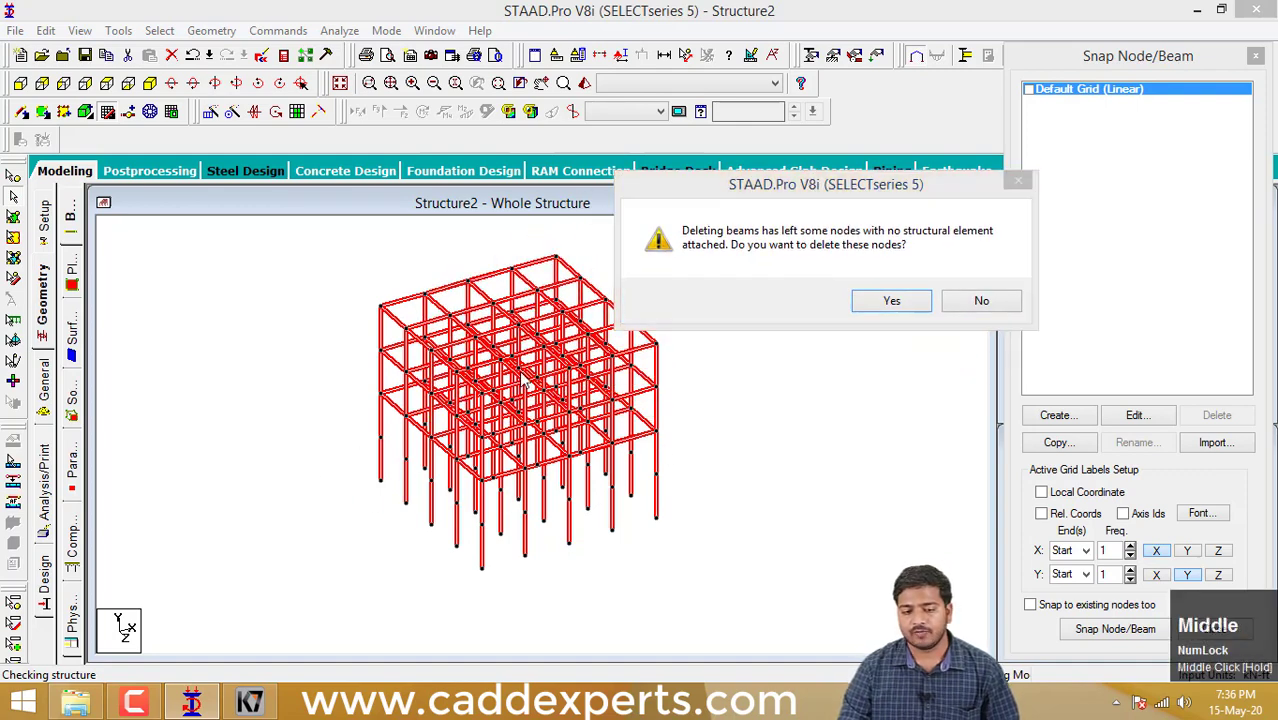
left_click(888, 303)
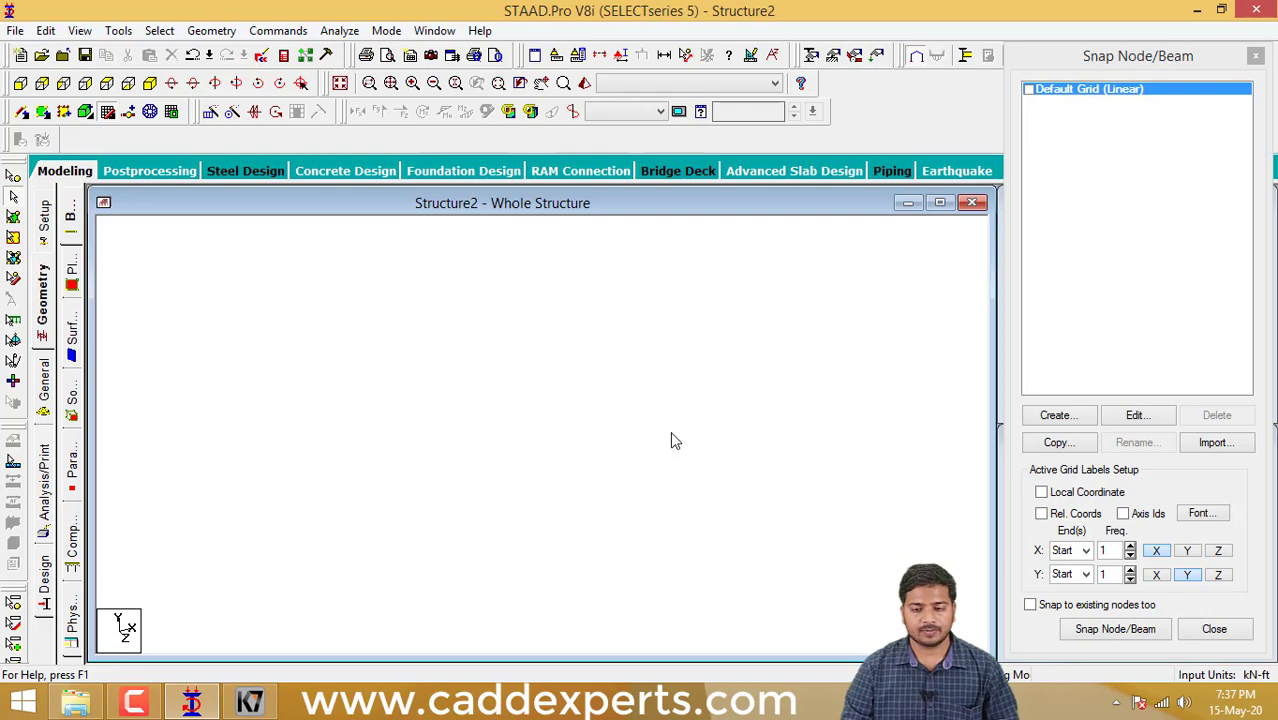
- Show the default linear grid in the empty model and enlarge its view for drawing
left_click(1028, 90)
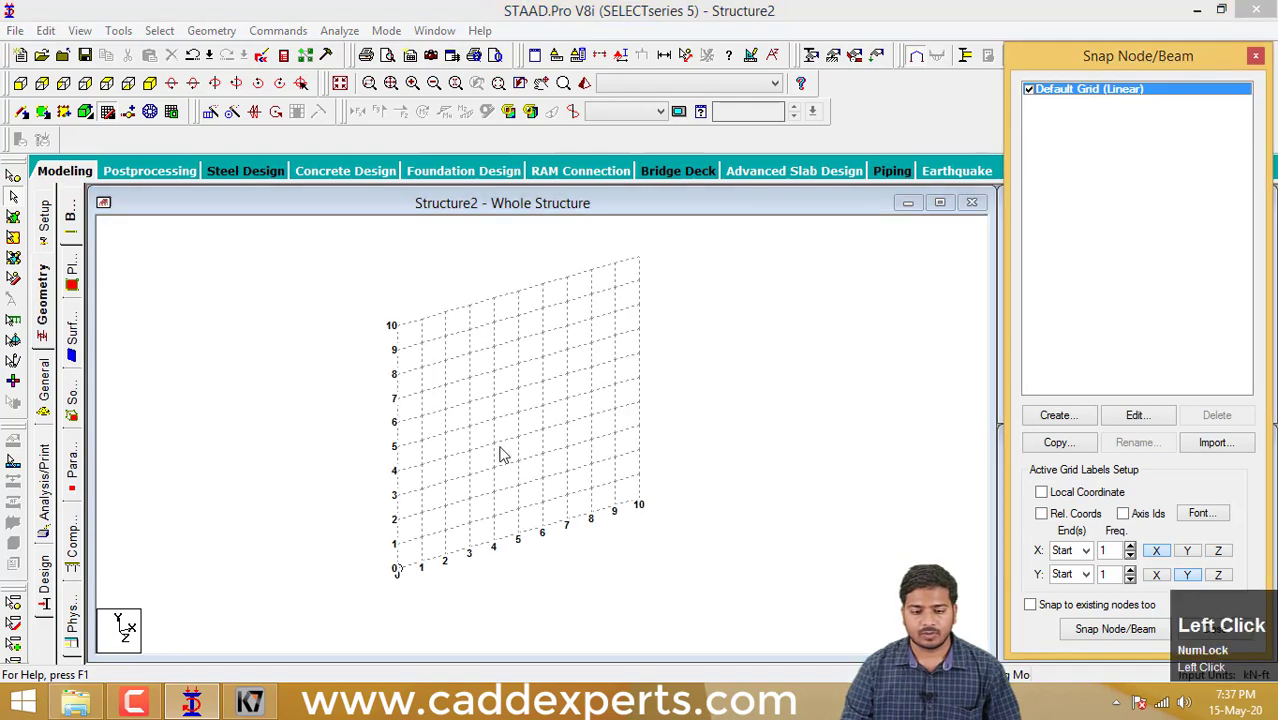
middle_click(513, 462)
scroll(470, 442, "up", 1)
scroll(468, 434, "up", 3)
middle_click_drag(471, 442, 390, 416)
scroll(496, 447, "down", 3)
scroll(451, 448, "up", 2)
left_click(1127, 629)
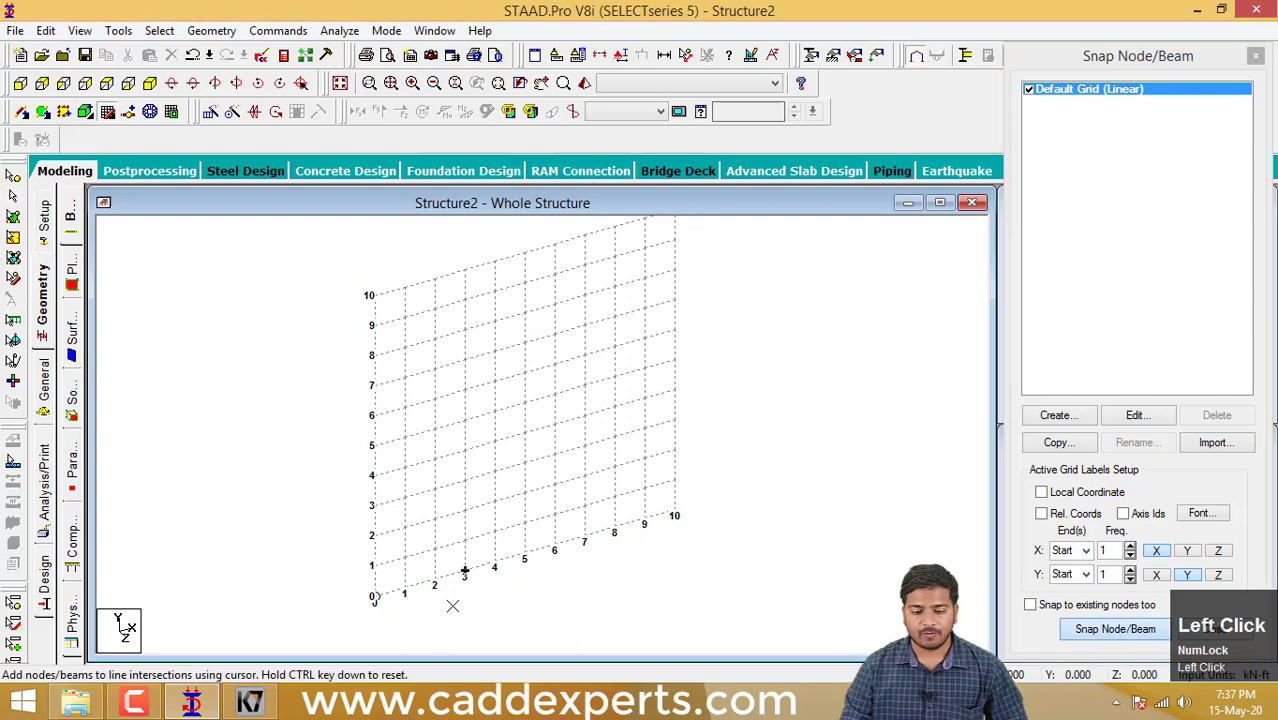
left_click(374, 597)
left_click(373, 295)
middle_click_drag(502, 285, 502, 325)
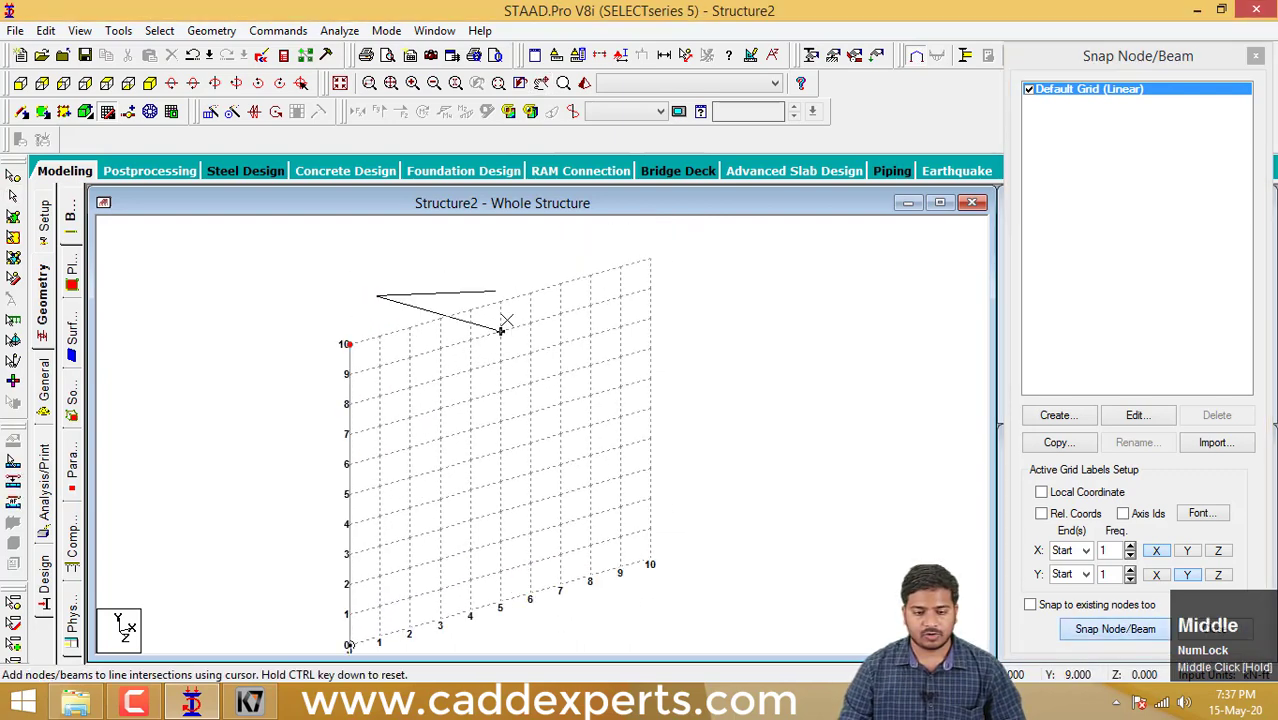
key("Escape")
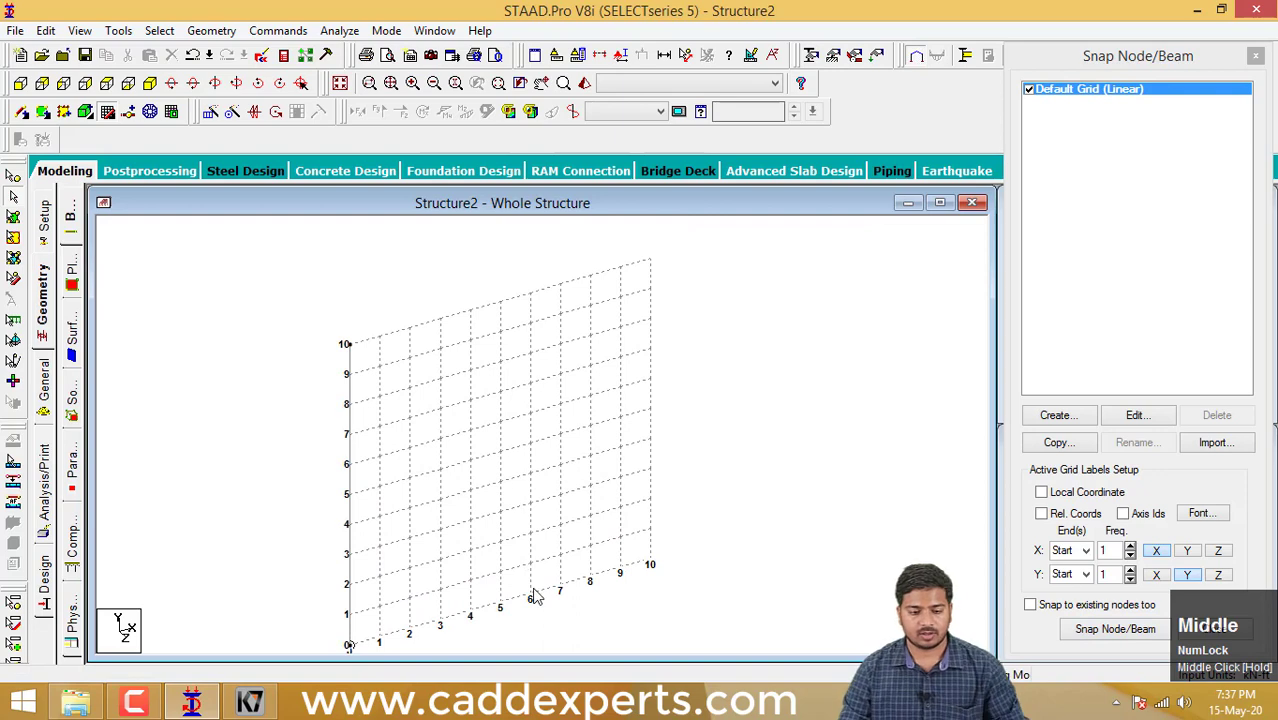
left_click_drag(542, 613, 242, 317)
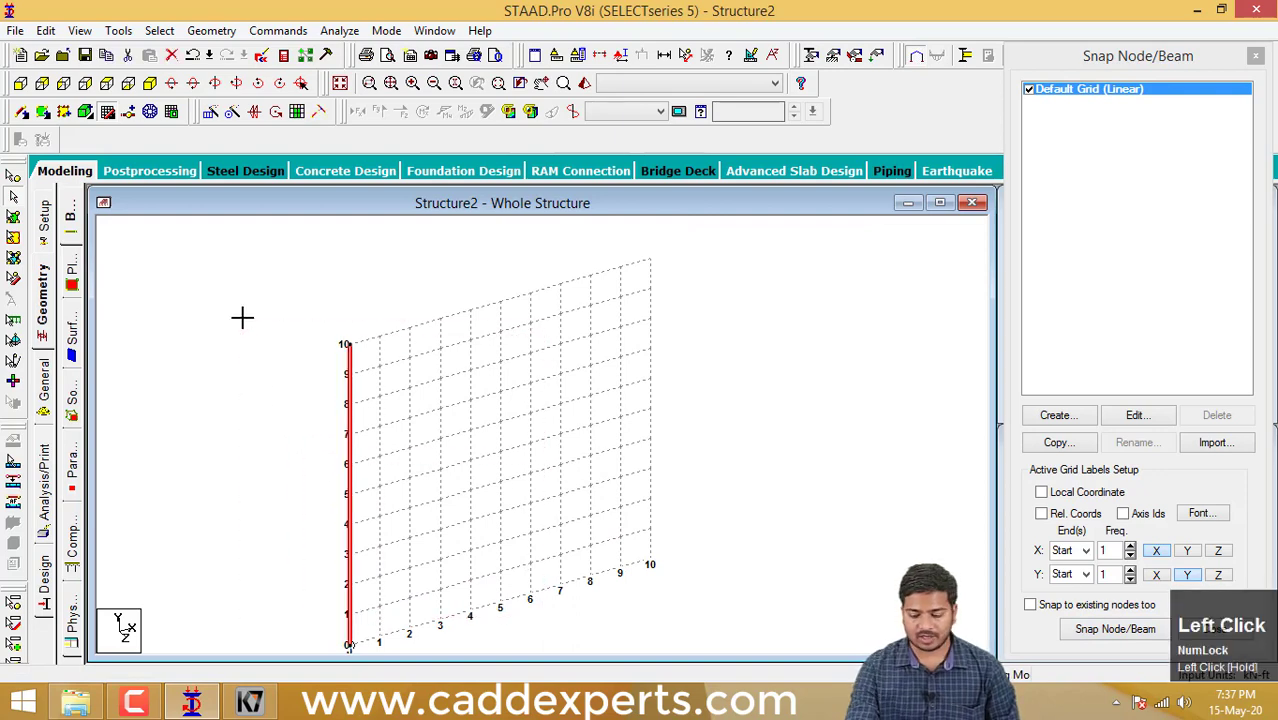
key("Delete")
left_click(709, 391)
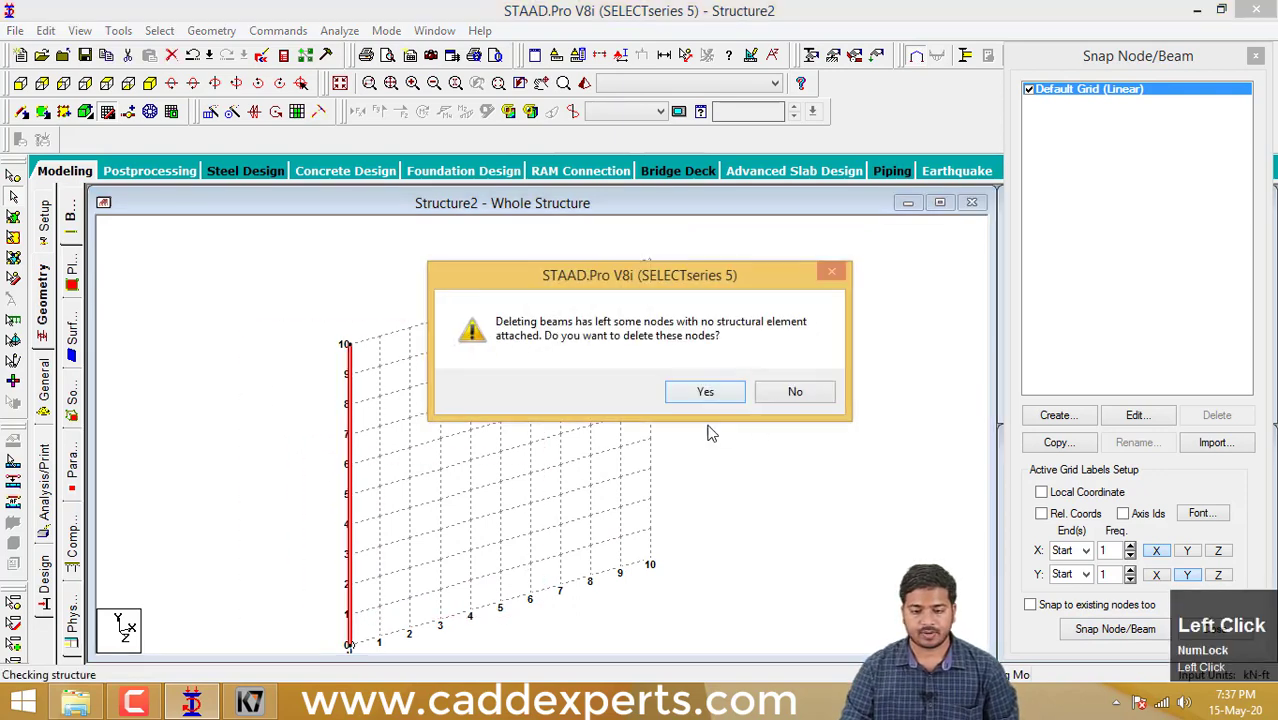
left_click(707, 391)
- Draw three connected beams on the grid through (0,0), (0,10), (10,10) and (10,0), and end beam placement
left_click(1086, 628)
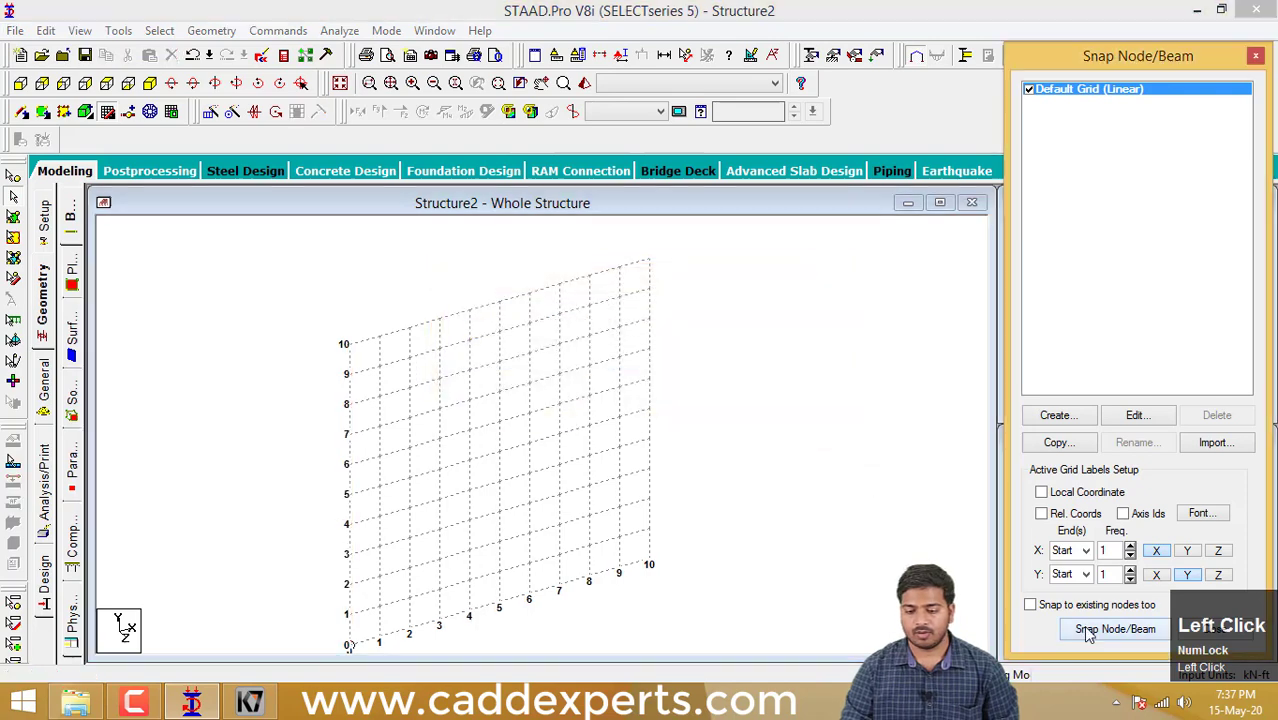
middle_click_drag(370, 560, 405, 535)
left_click(384, 619)
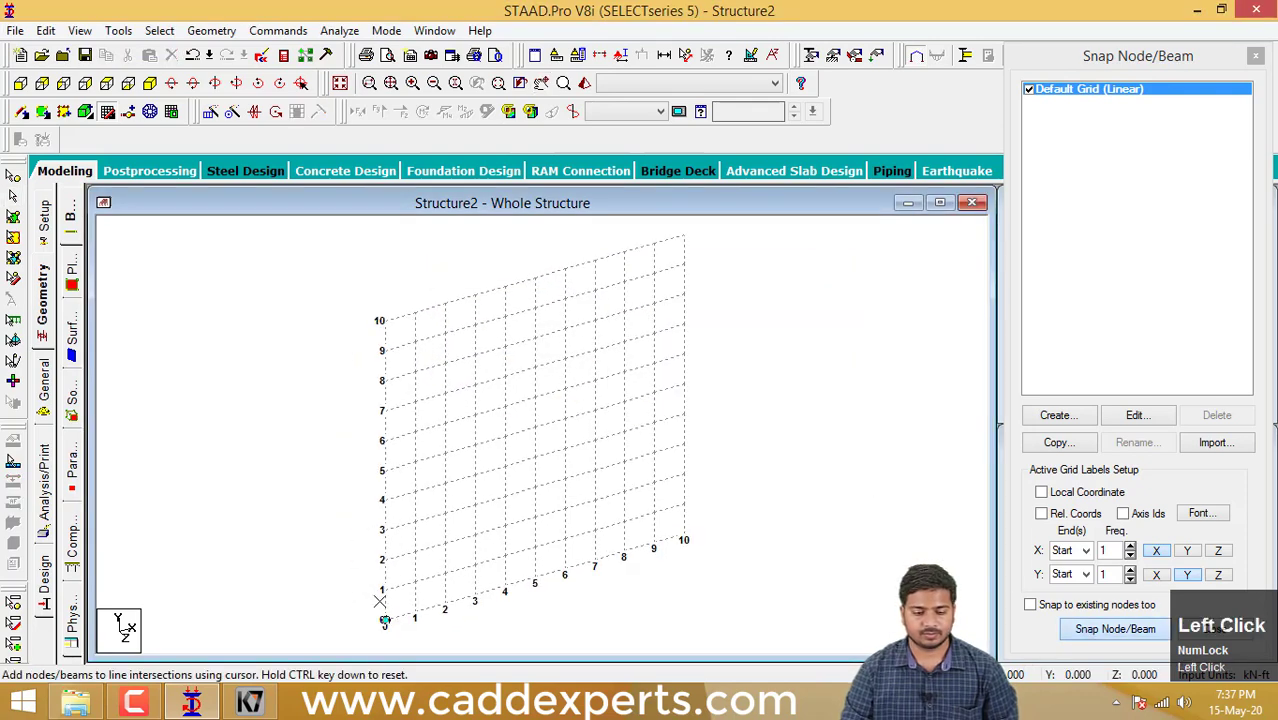
left_click(375, 322)
left_click(680, 240)
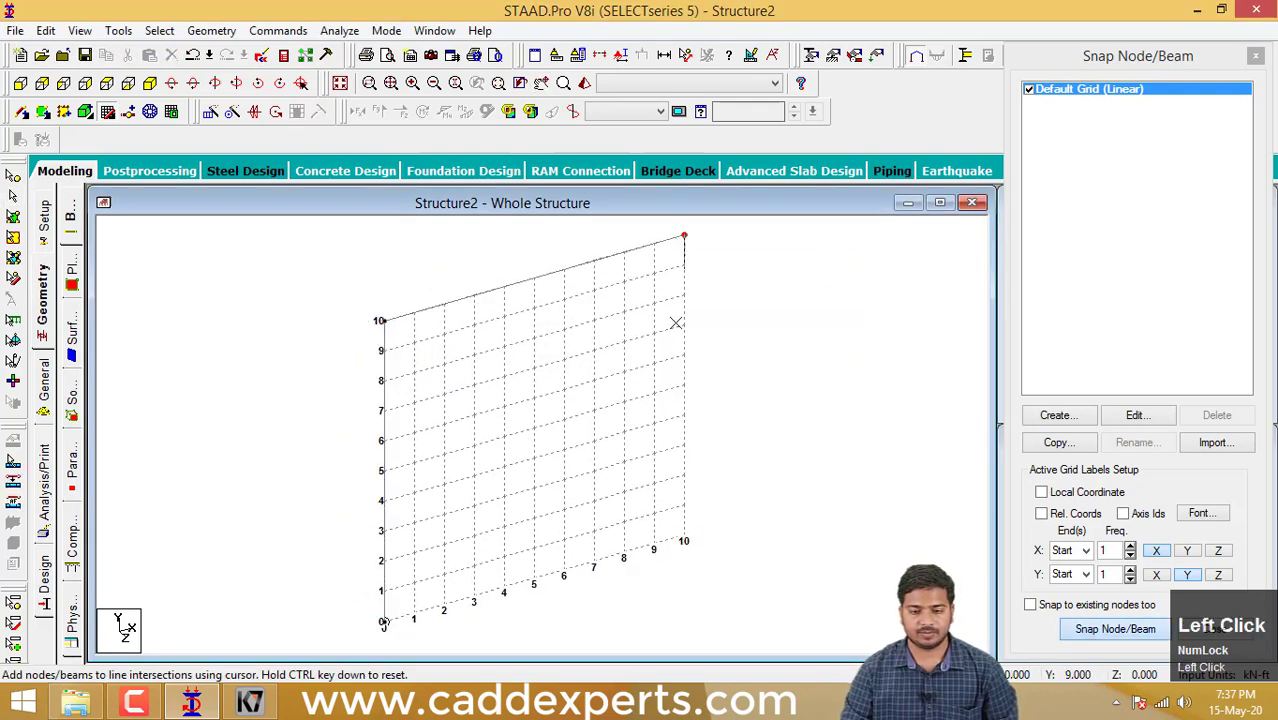
left_click(686, 528)
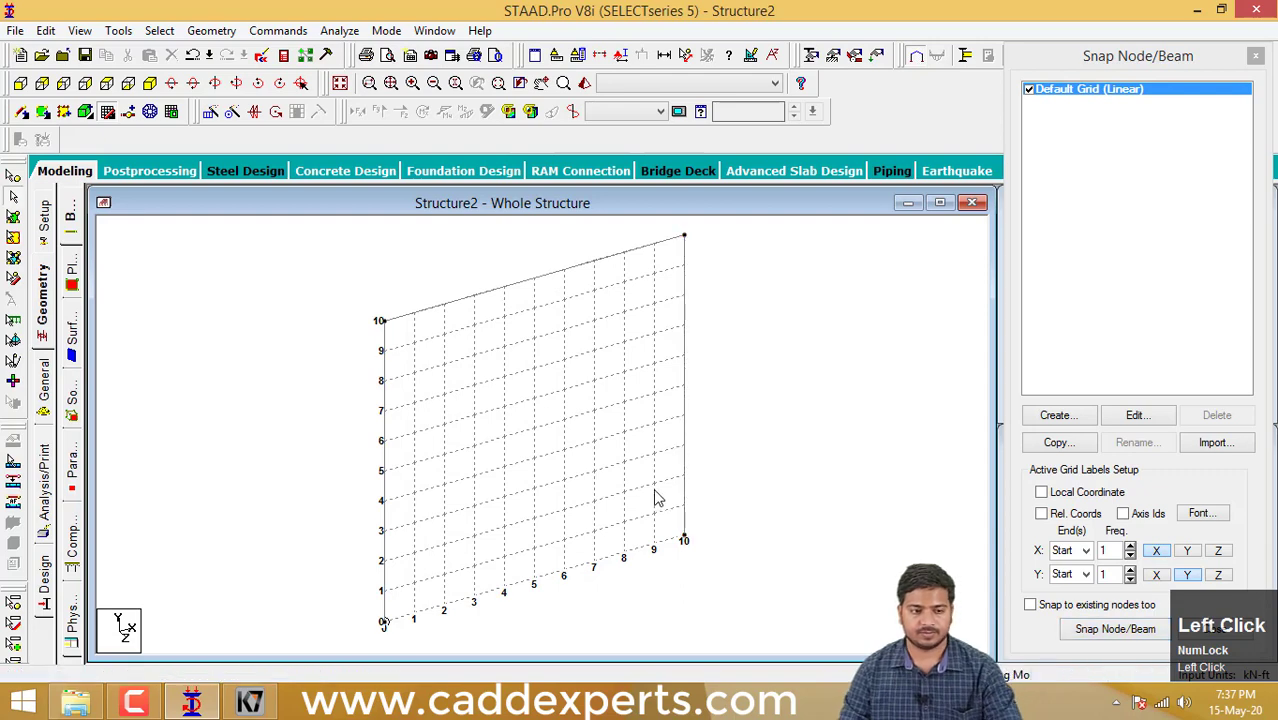
middle_click_drag(657, 497, 644, 524)
scroll(619, 496, "down", 2)
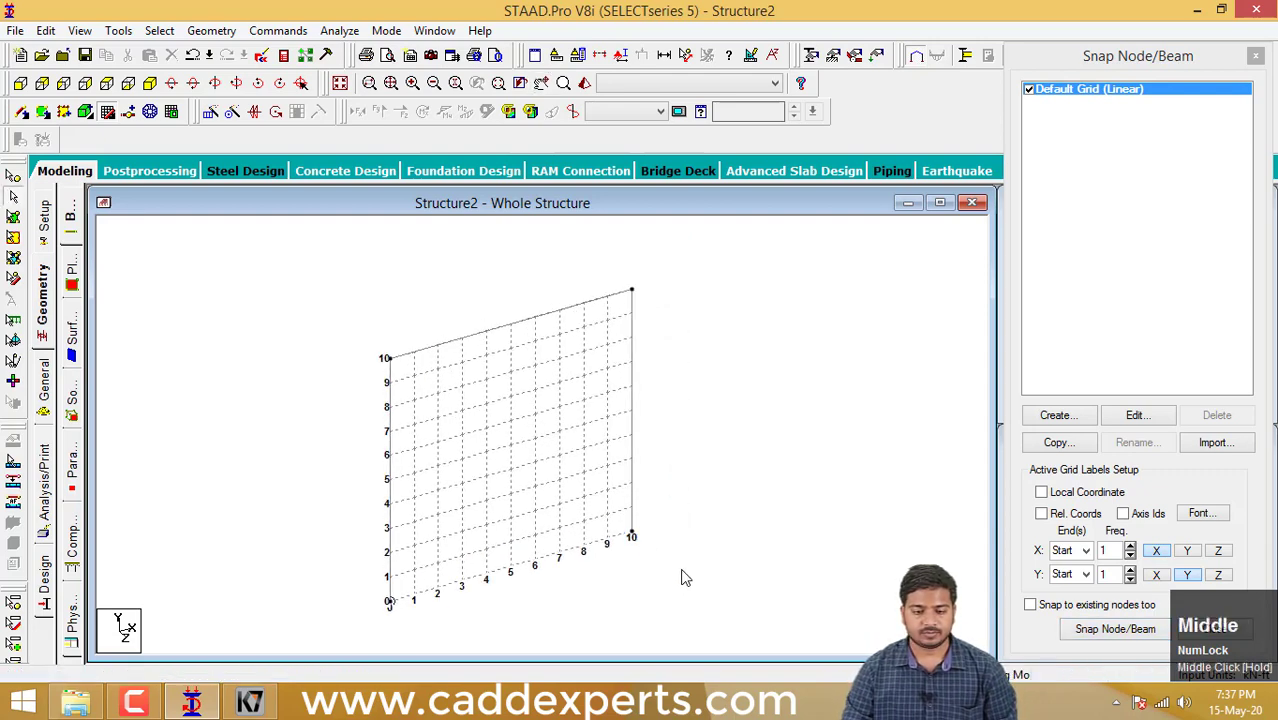
left_click_drag(714, 593, 283, 268)
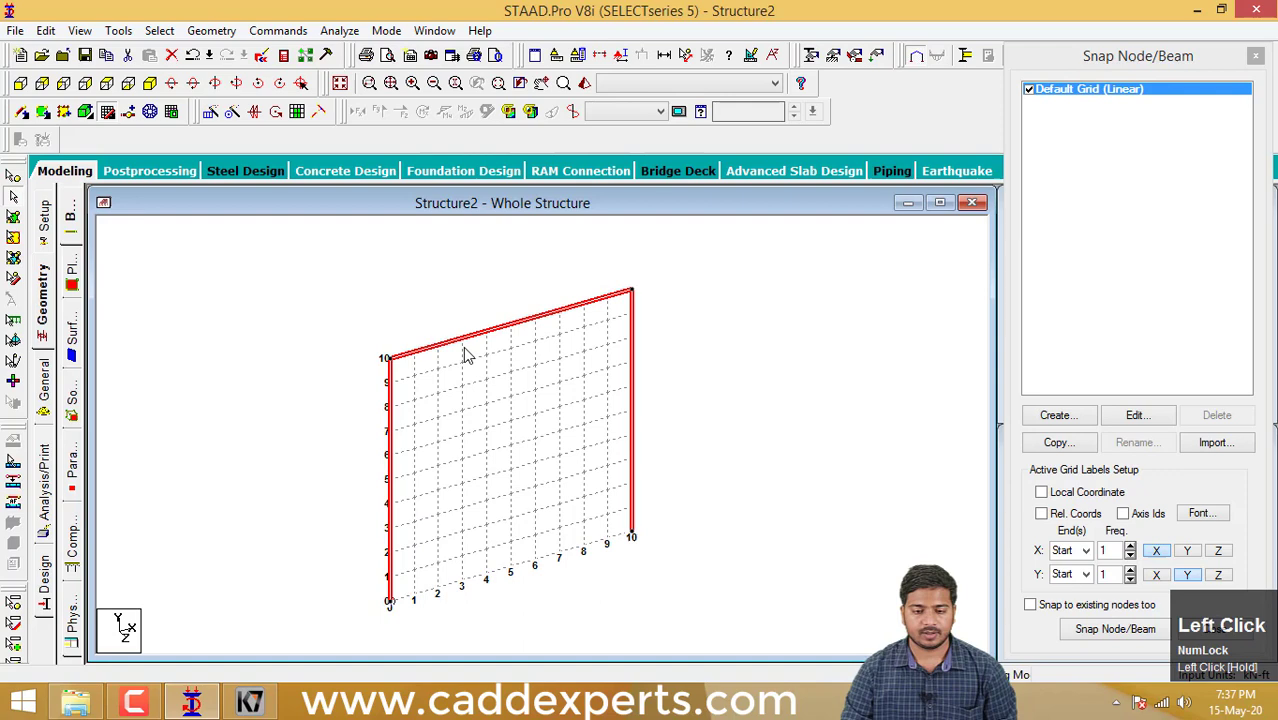
left_click(660, 379)
middle_click_drag(660, 382, 650, 371)
left_click_drag(664, 529, 280, 268)
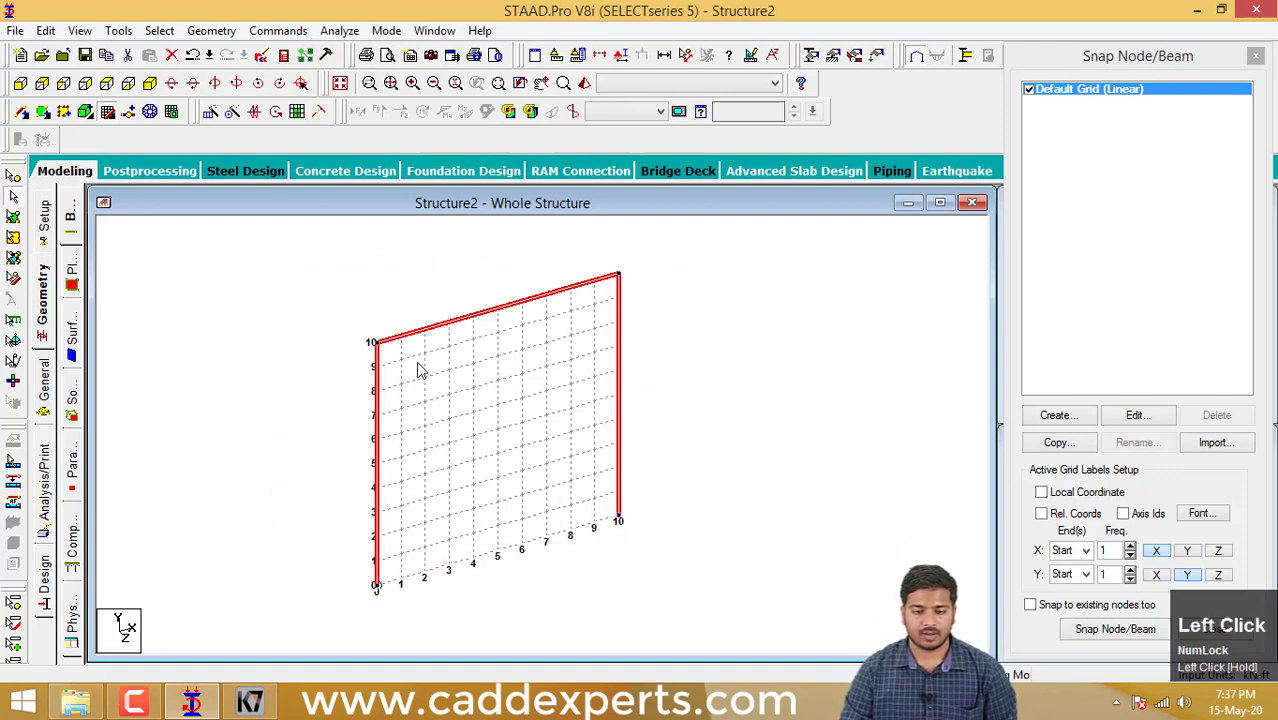
left_click(669, 408)
mouse_move(679, 417)
middle_mouse_down()
mouse_move(701, 413)
mouse_move(675, 421)
middle_mouse_up()
middle_click_drag(716, 558, 468, 451)
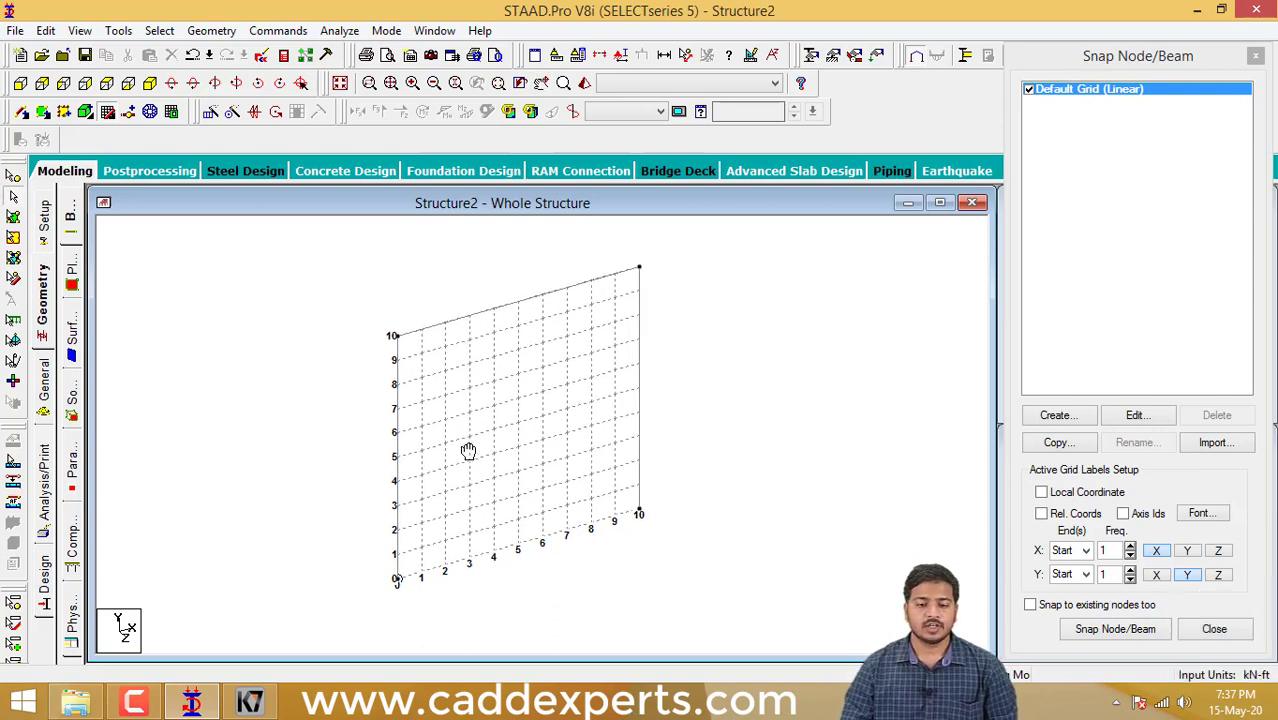
middle_click_drag(468, 451, 460, 468)
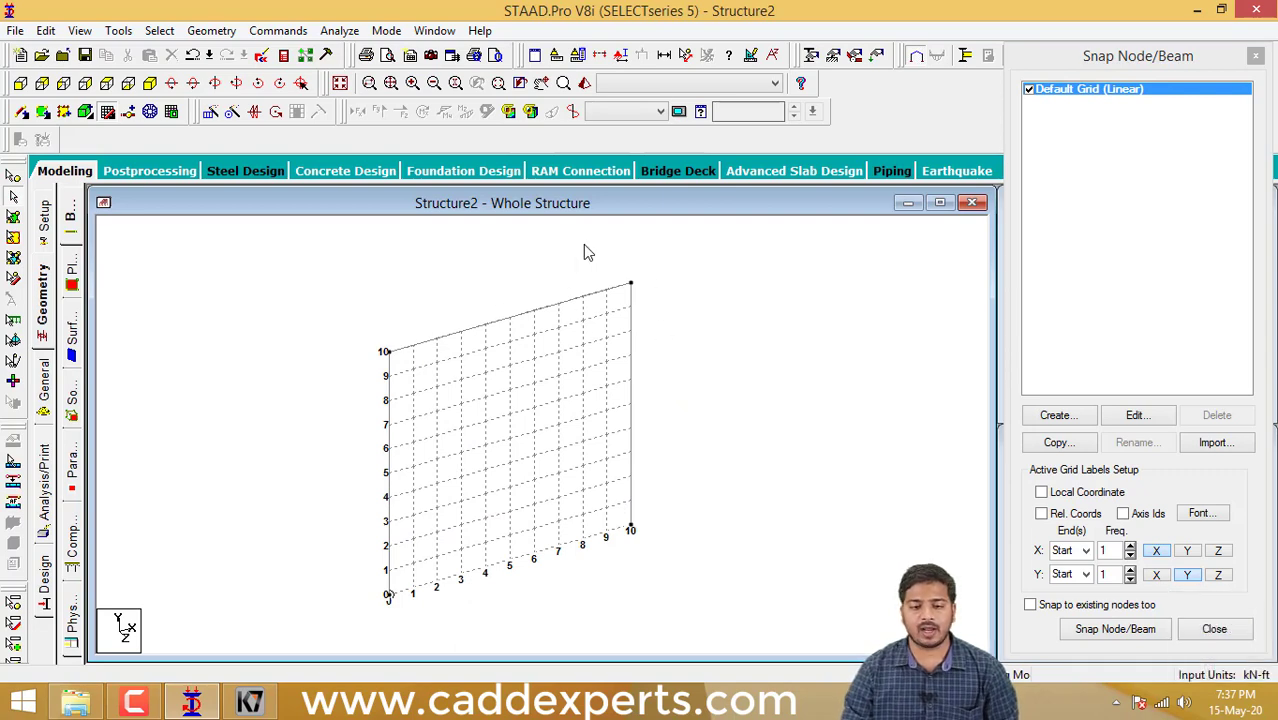
middle_click_drag(660, 355, 648, 348)
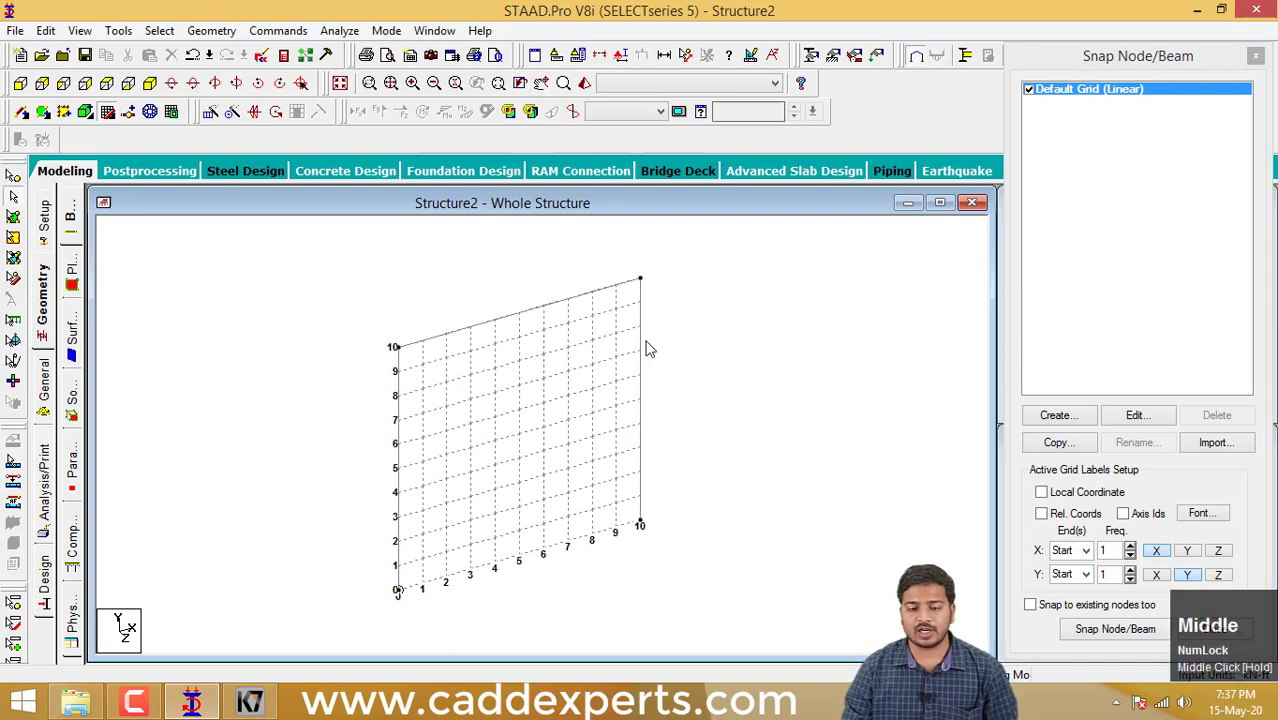
- Inspect the three-beam frame in the 3D rendered view and close that view
left_click(585, 83)
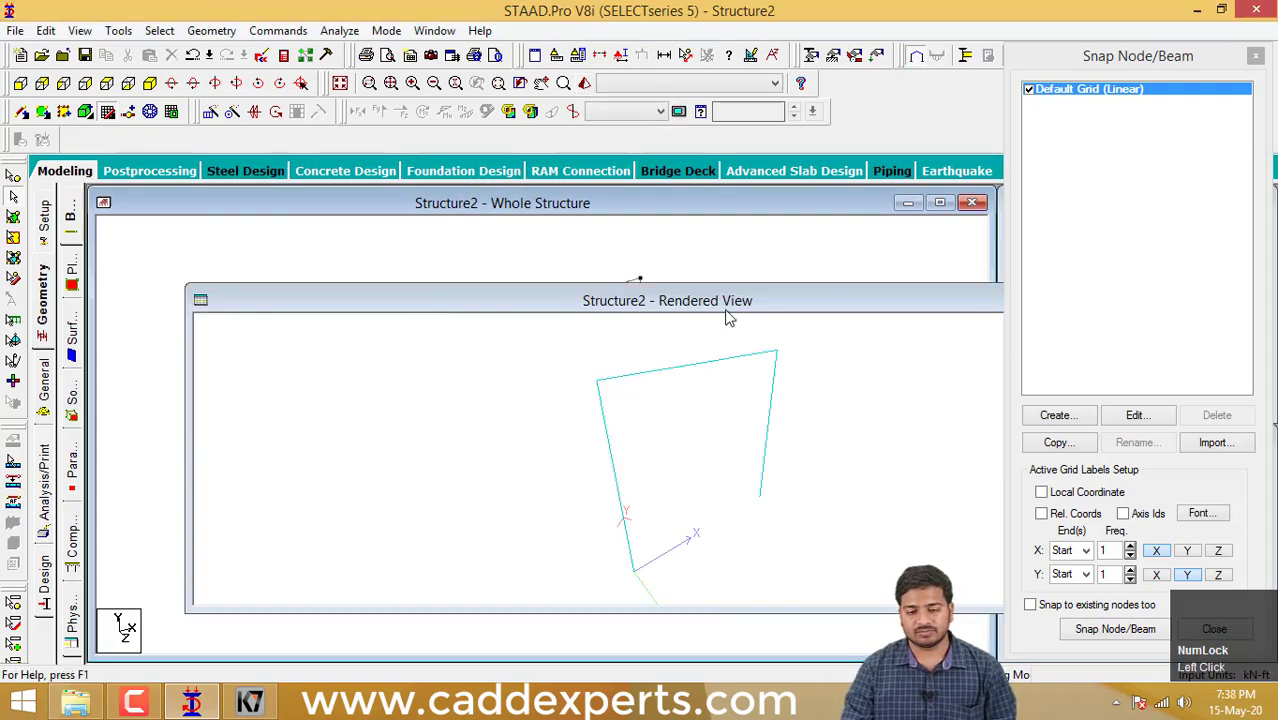
left_click_drag(678, 301, 556, 252)
scroll(623, 336, "up", 1)
scroll(625, 332, "up", 1)
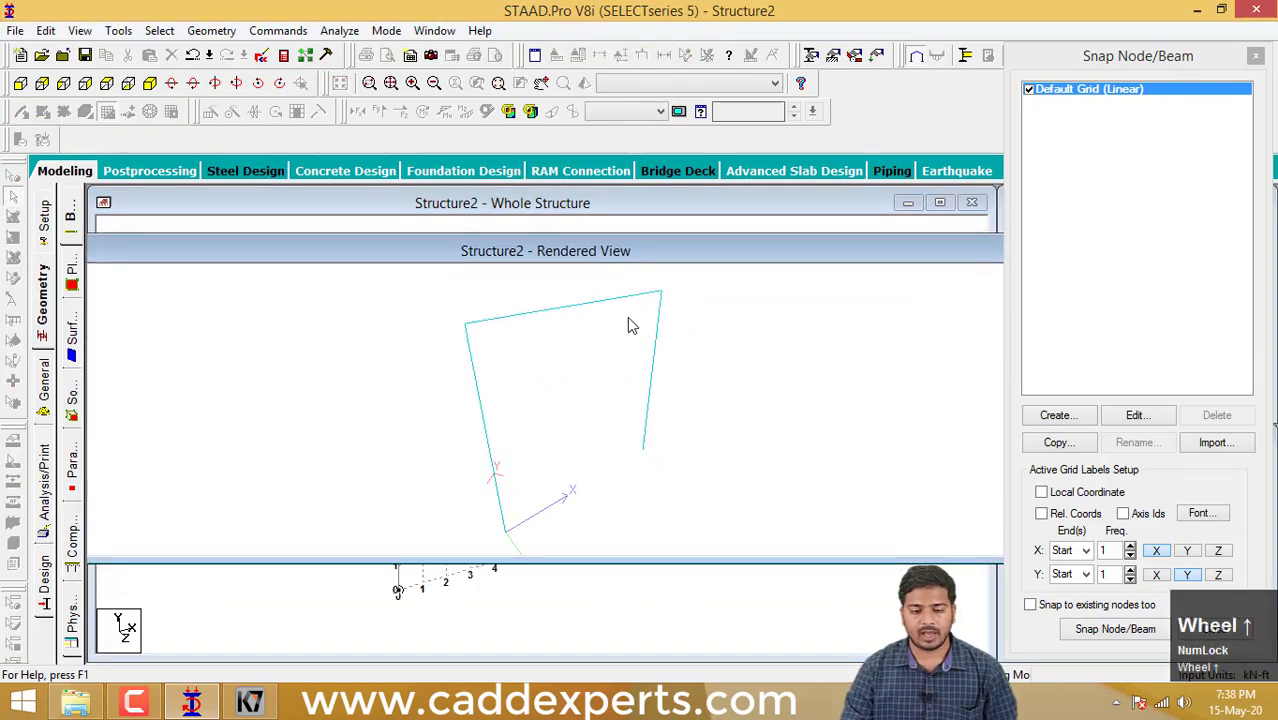
middle_click_drag(641, 257, 538, 271)
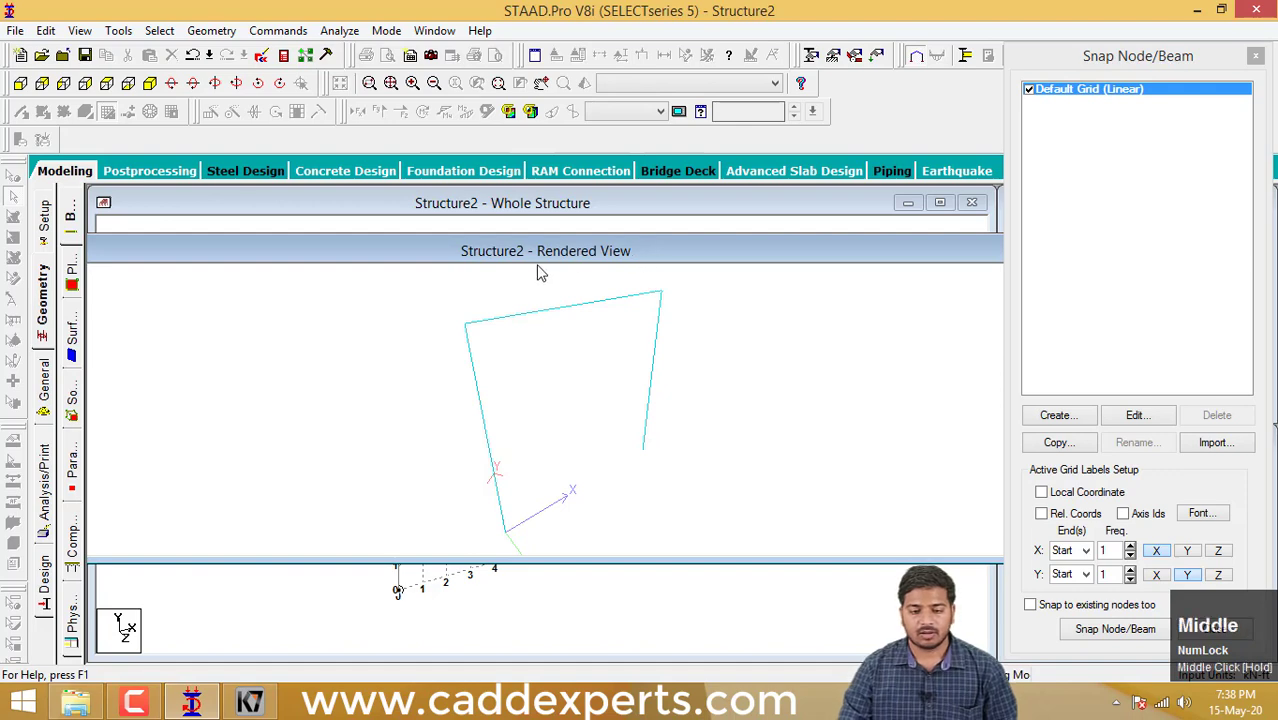
left_click_drag(593, 252, 404, 270)
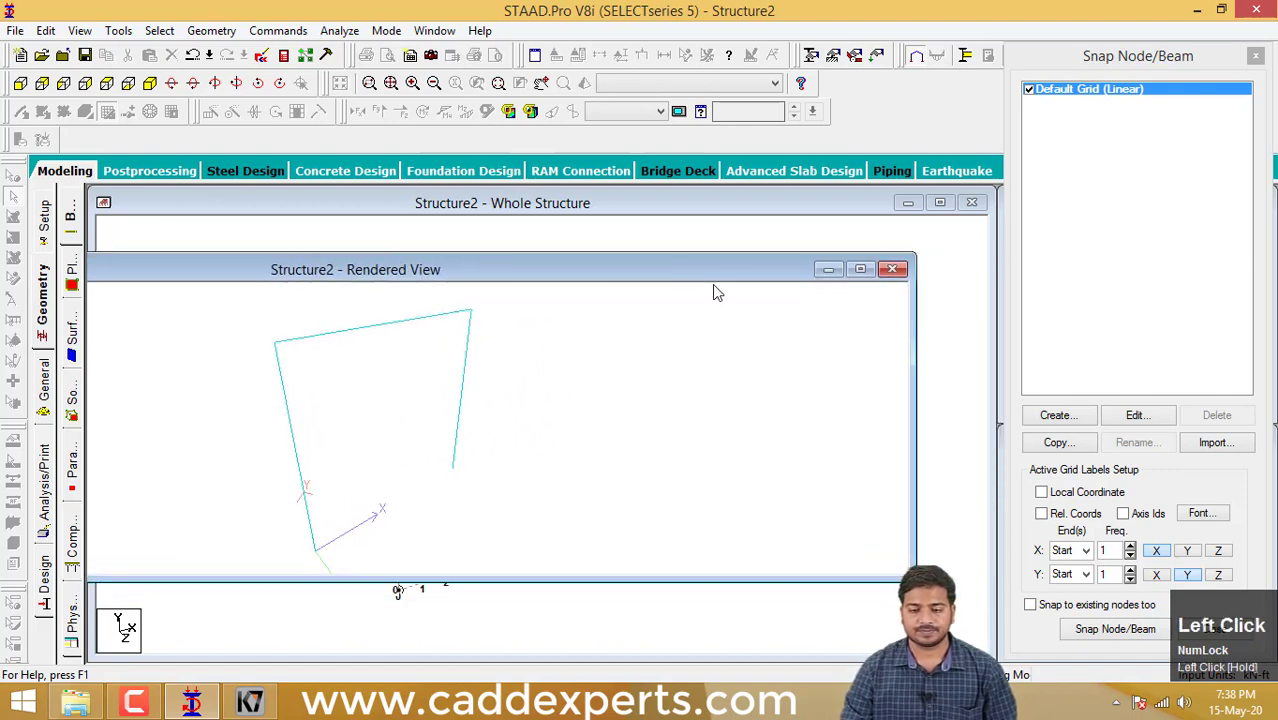
left_click(892, 269)
middle_click_drag(705, 328, 730, 331)
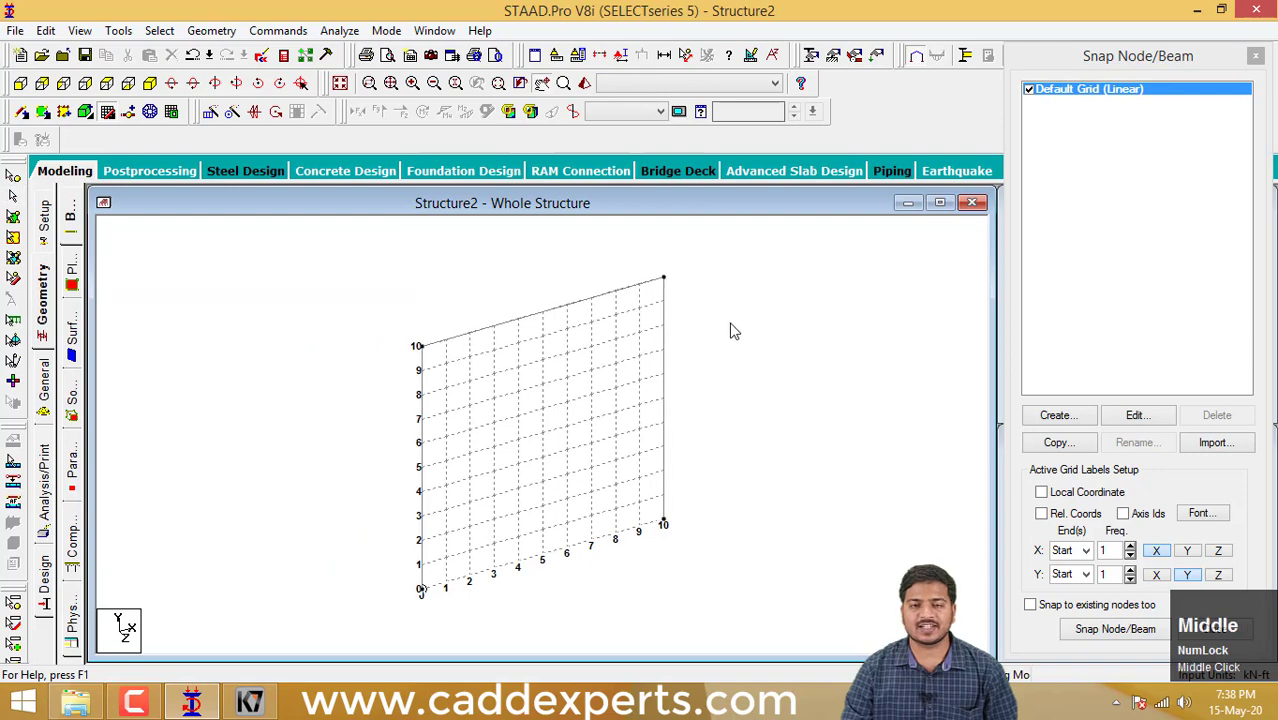
mouse_move(191, 700)
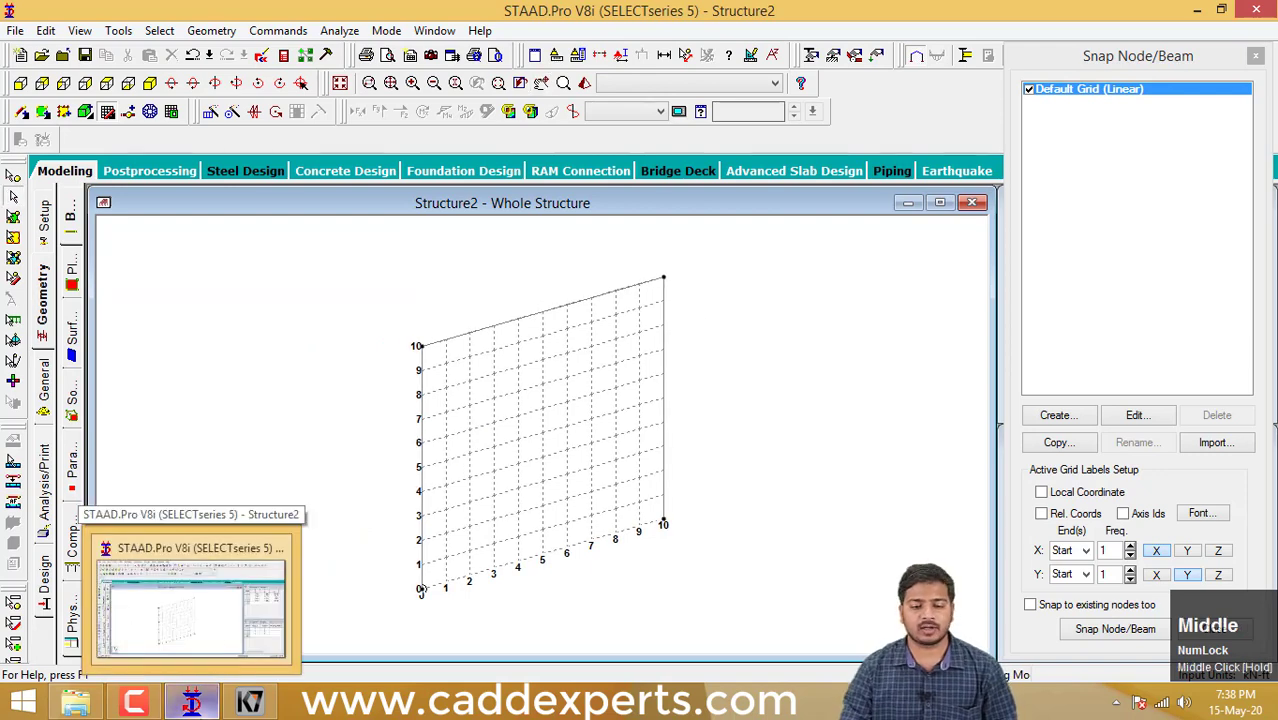
mouse_move(562, 465)
middle_mouse_down()
mouse_move(571, 534)
mouse_move(557, 463)
mouse_move(541, 466)
middle_mouse_up()
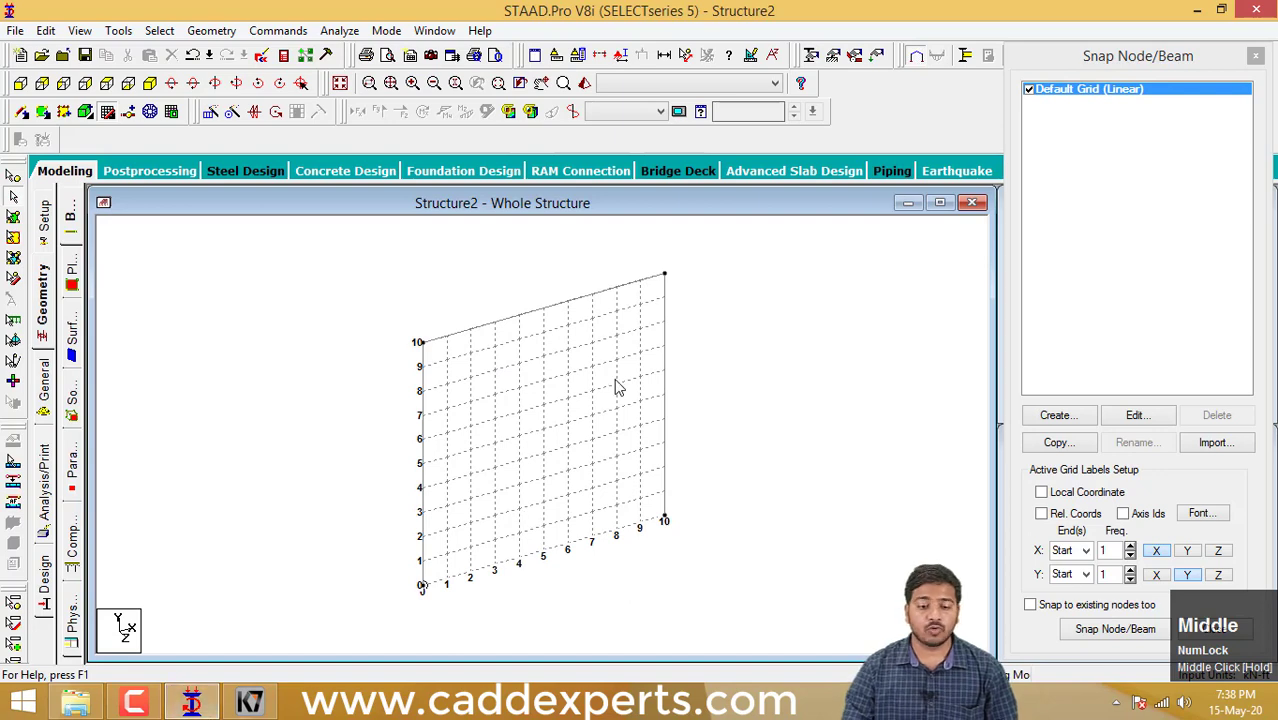
middle_click_drag(659, 357, 649, 358)
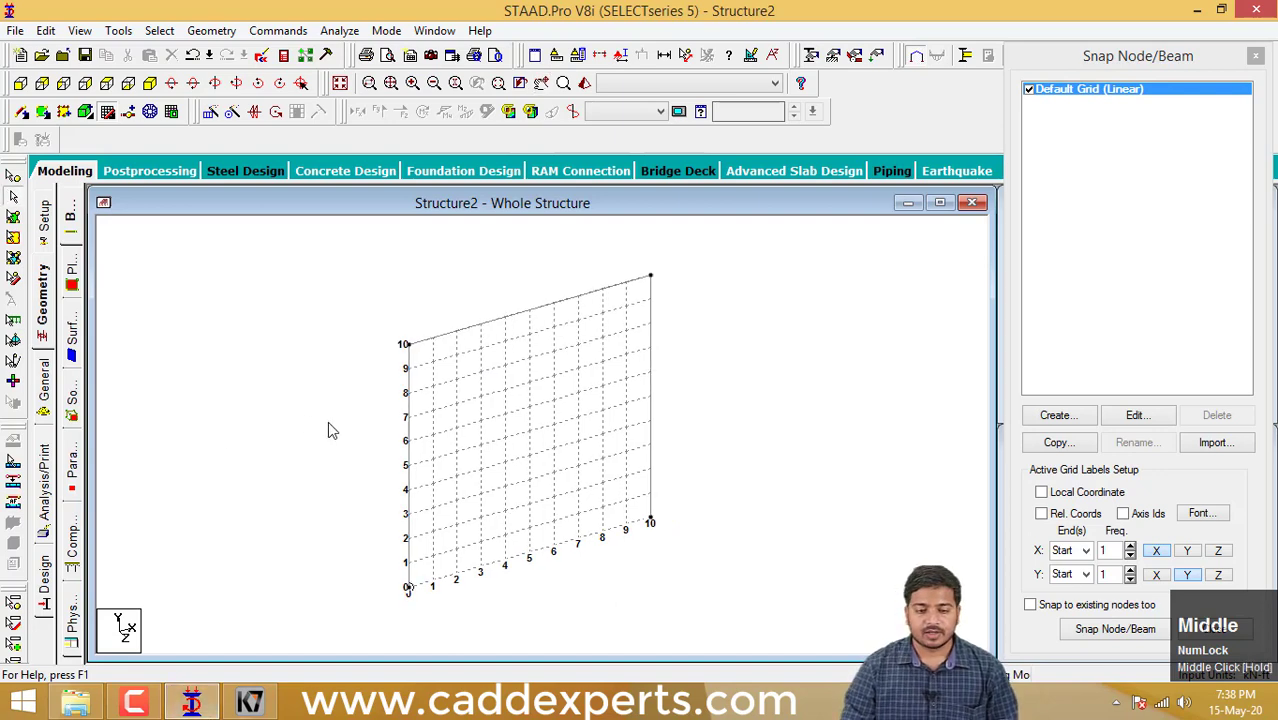
- Leave grid drawing, open the section properties for the whole structure and select all three beams of the frame
left_click(44, 312)
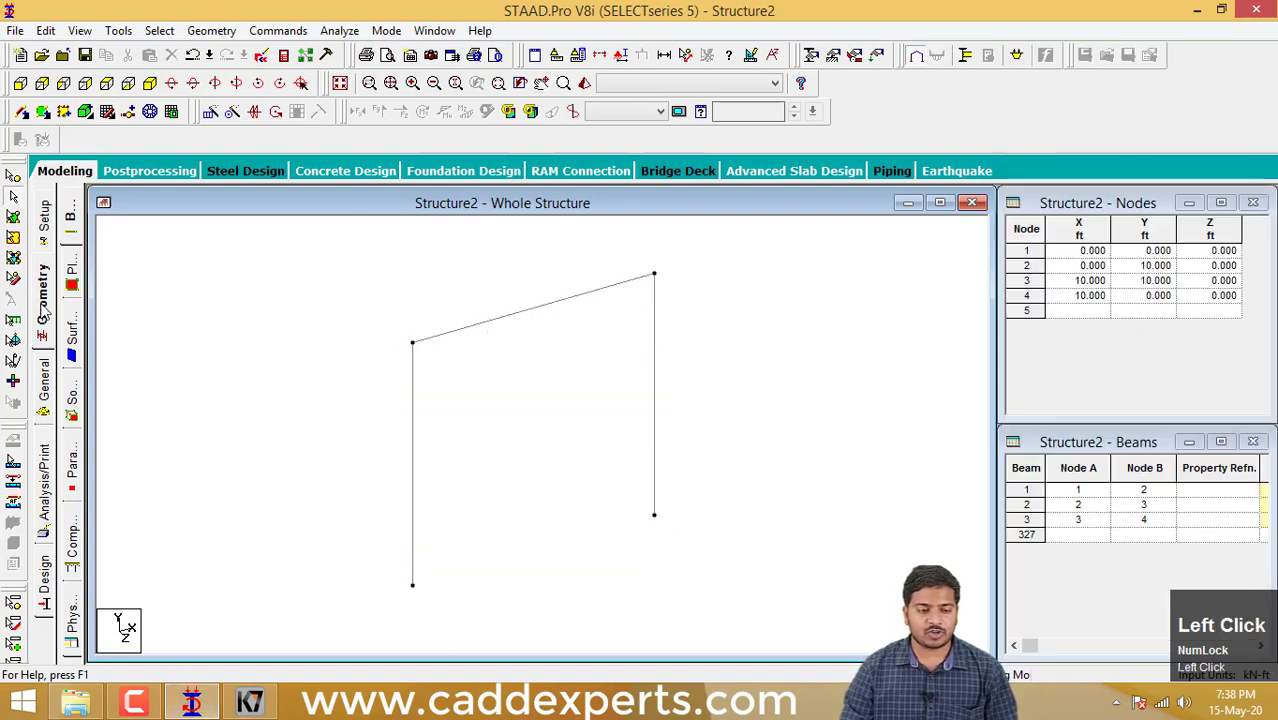
left_click(44, 380)
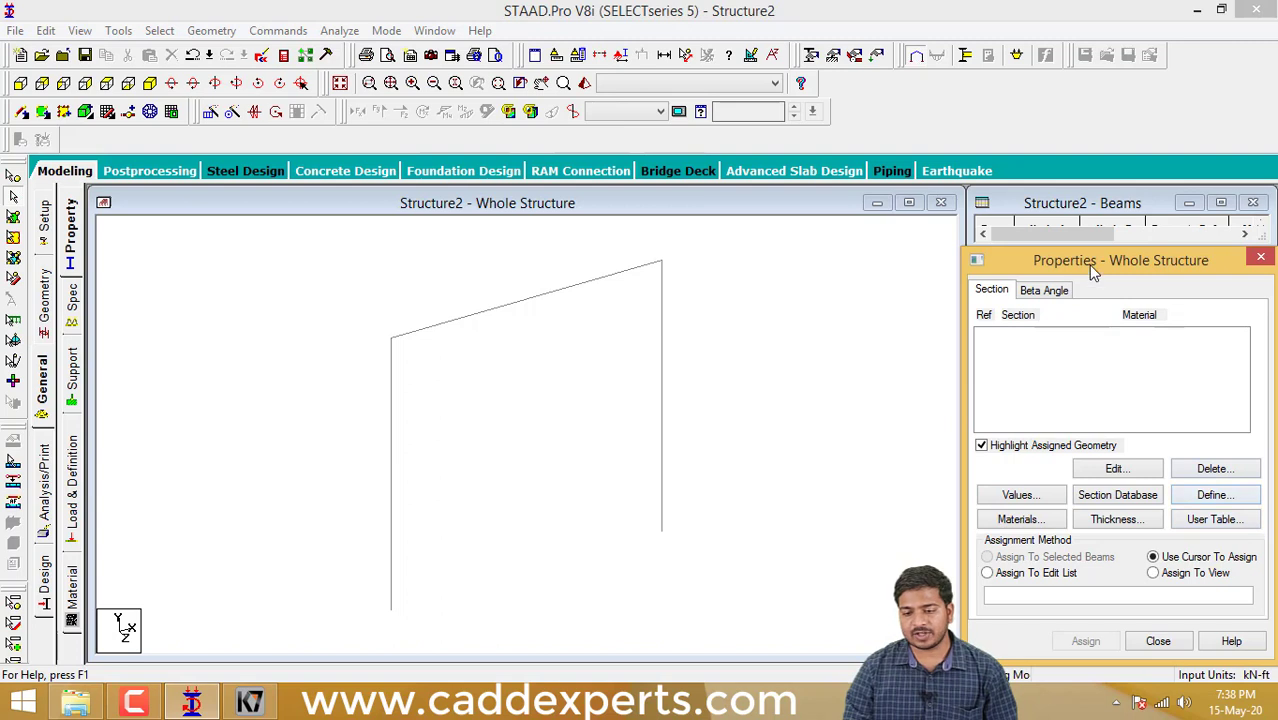
left_click_drag(1094, 272, 1096, 250)
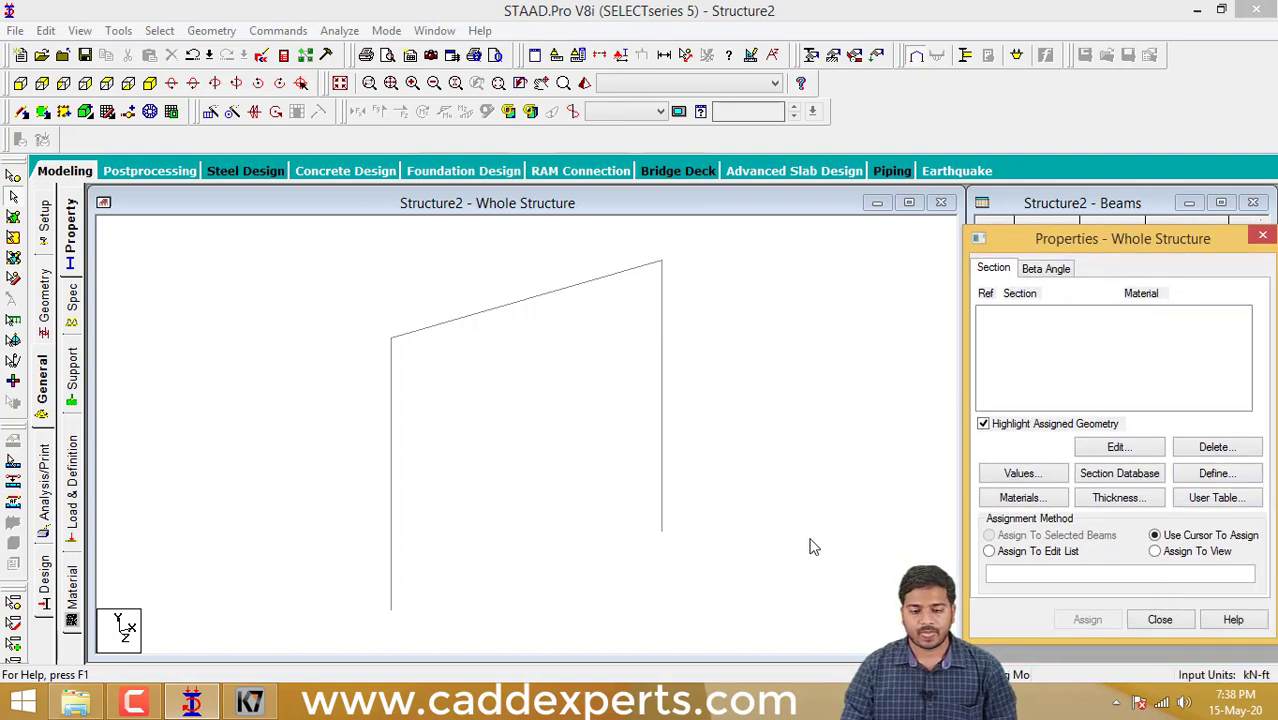
left_click_drag(730, 558, 317, 250)
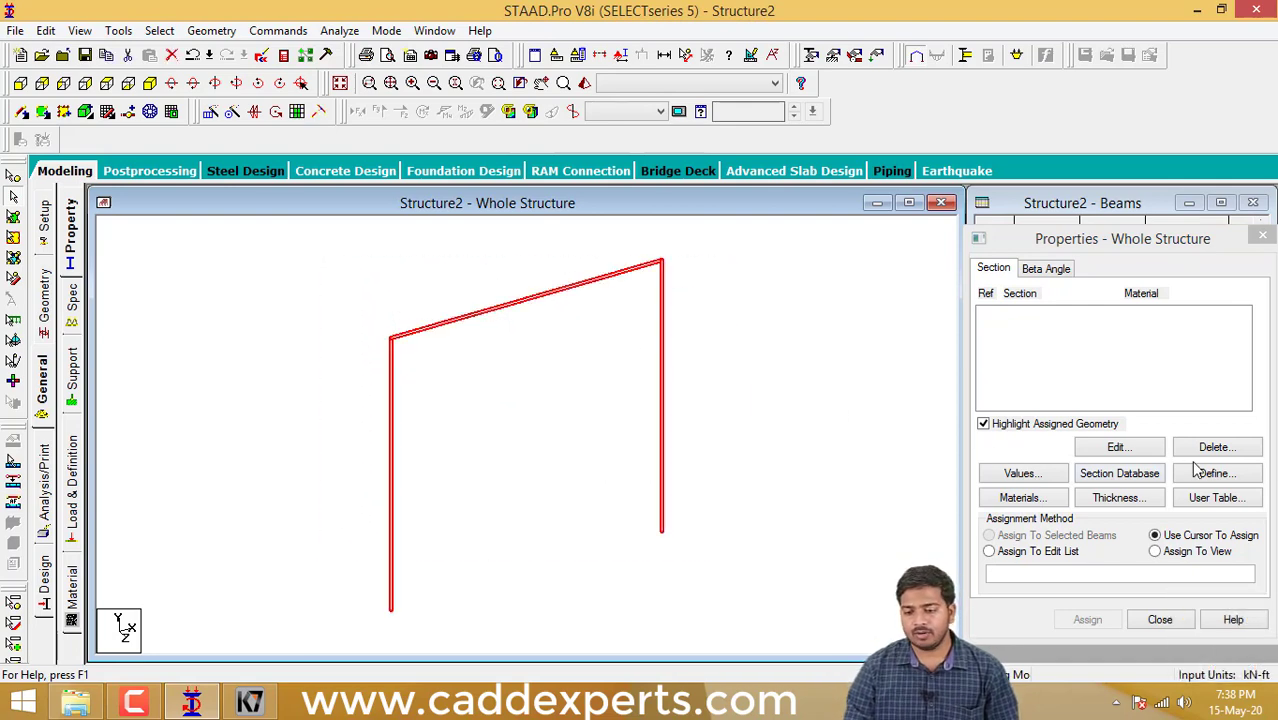
- Start defining a new section property of the Rectangle type, keeping the frame in view beside the definition dialog
left_click(1237, 476)
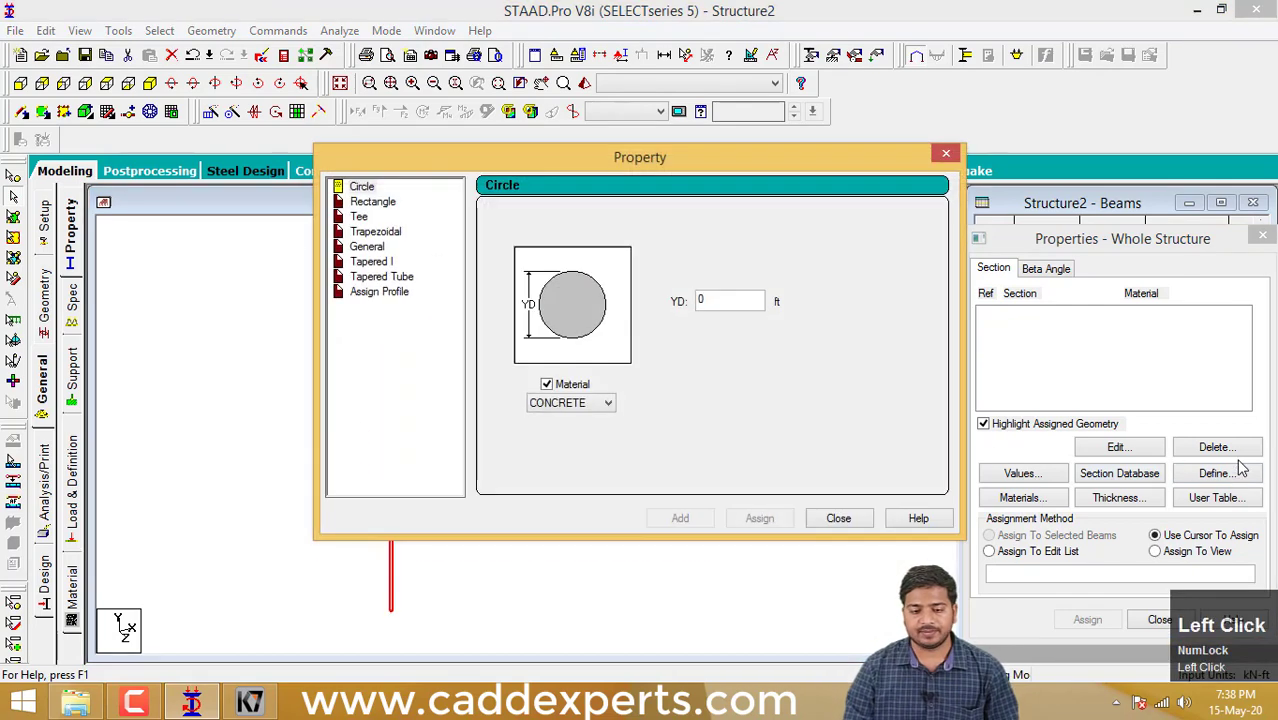
left_click_drag(702, 160, 909, 95)
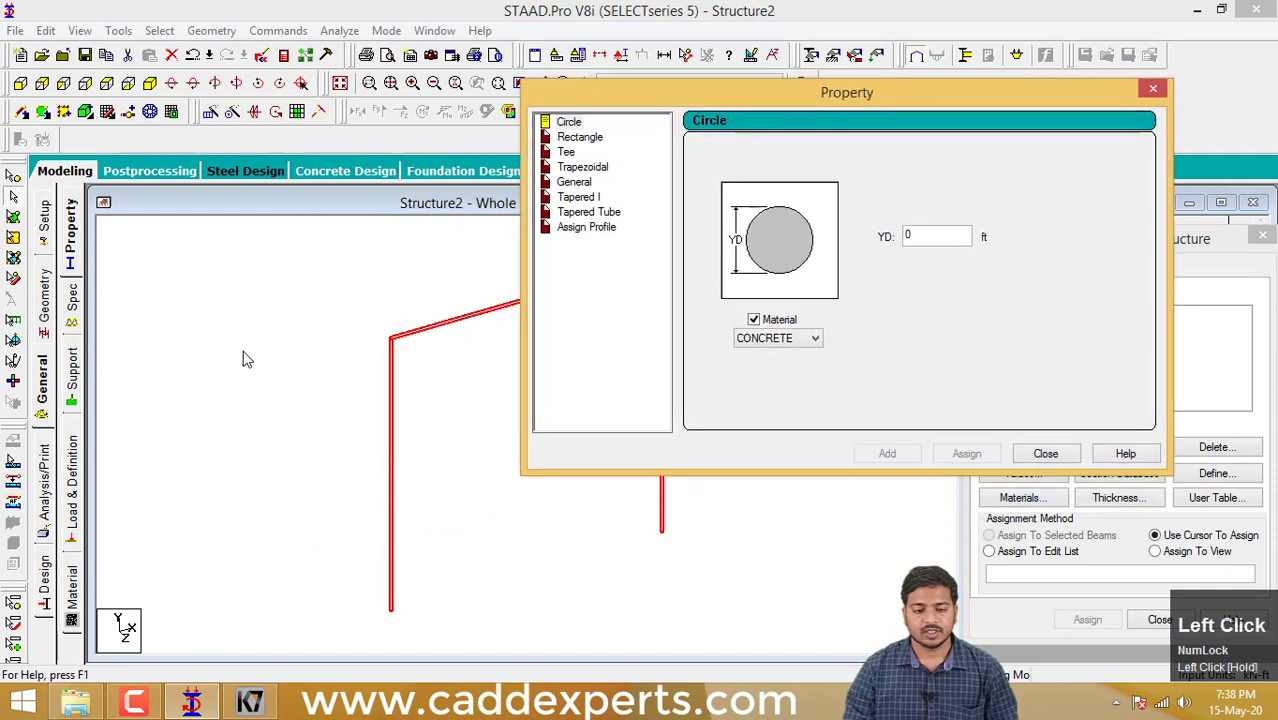
scroll(154, 365, "down", 1)
middle_click(280, 403)
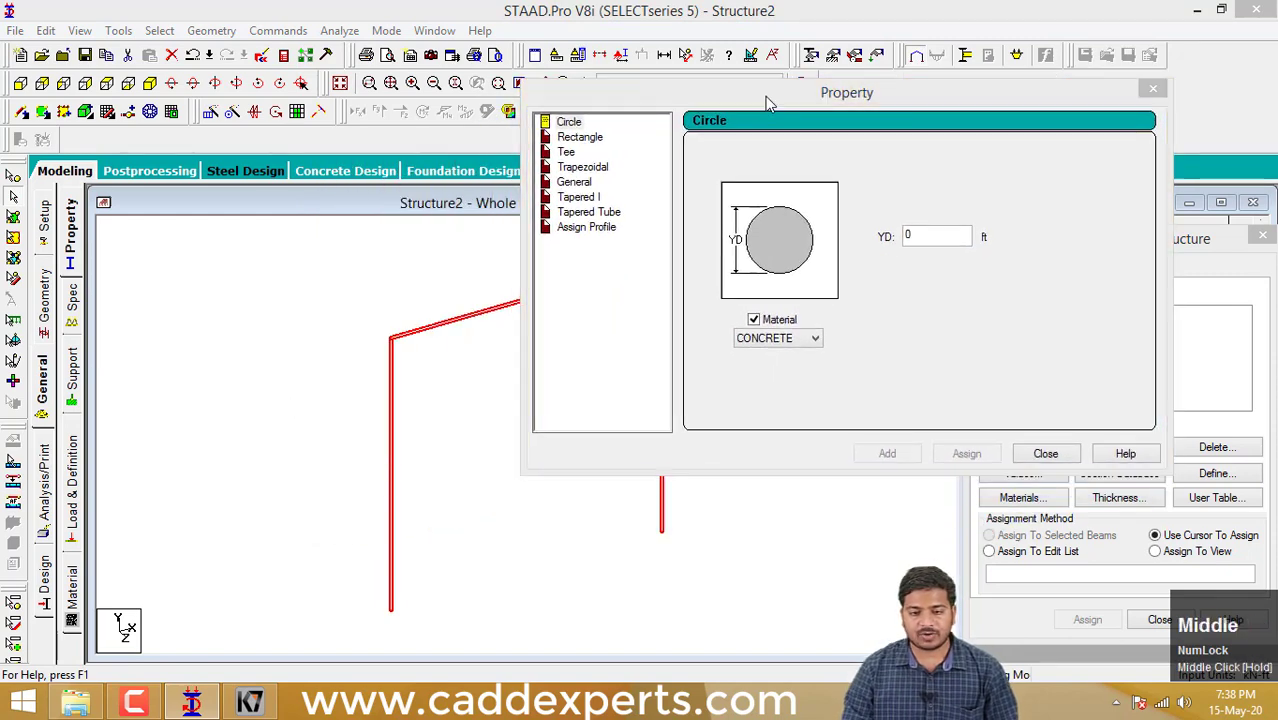
left_click_drag(769, 93, 852, 69)
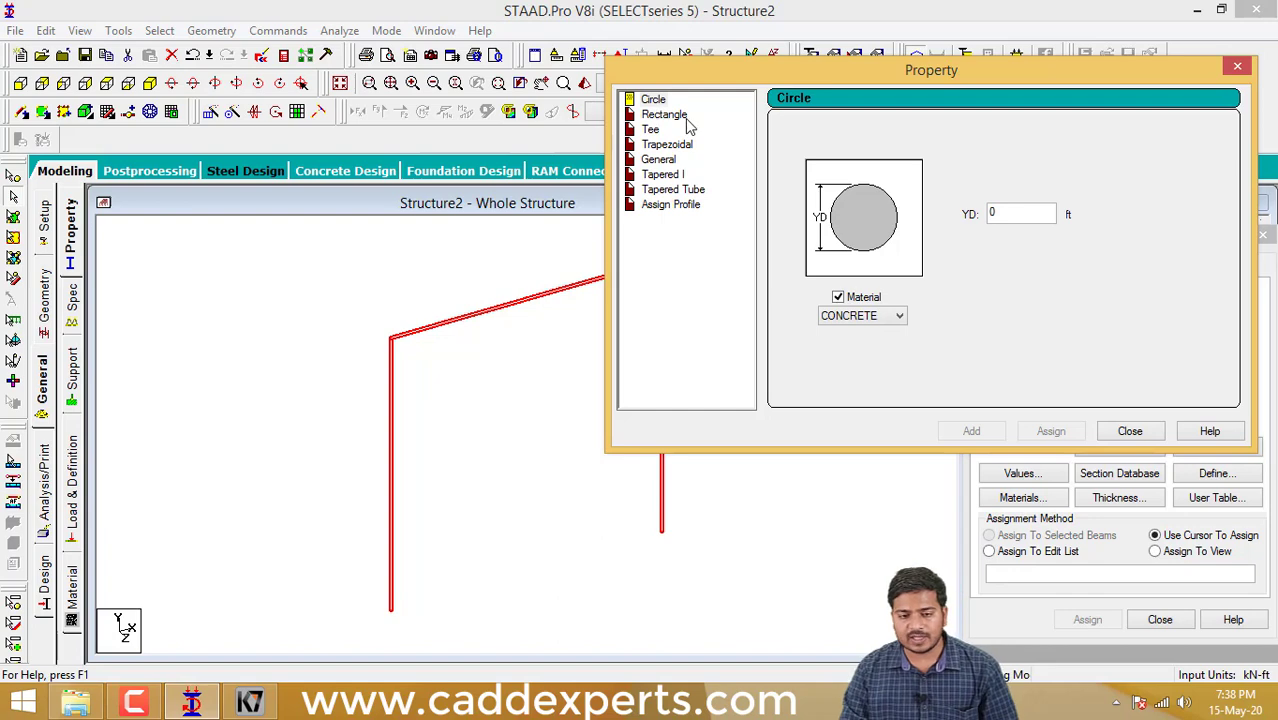
left_click(684, 120)
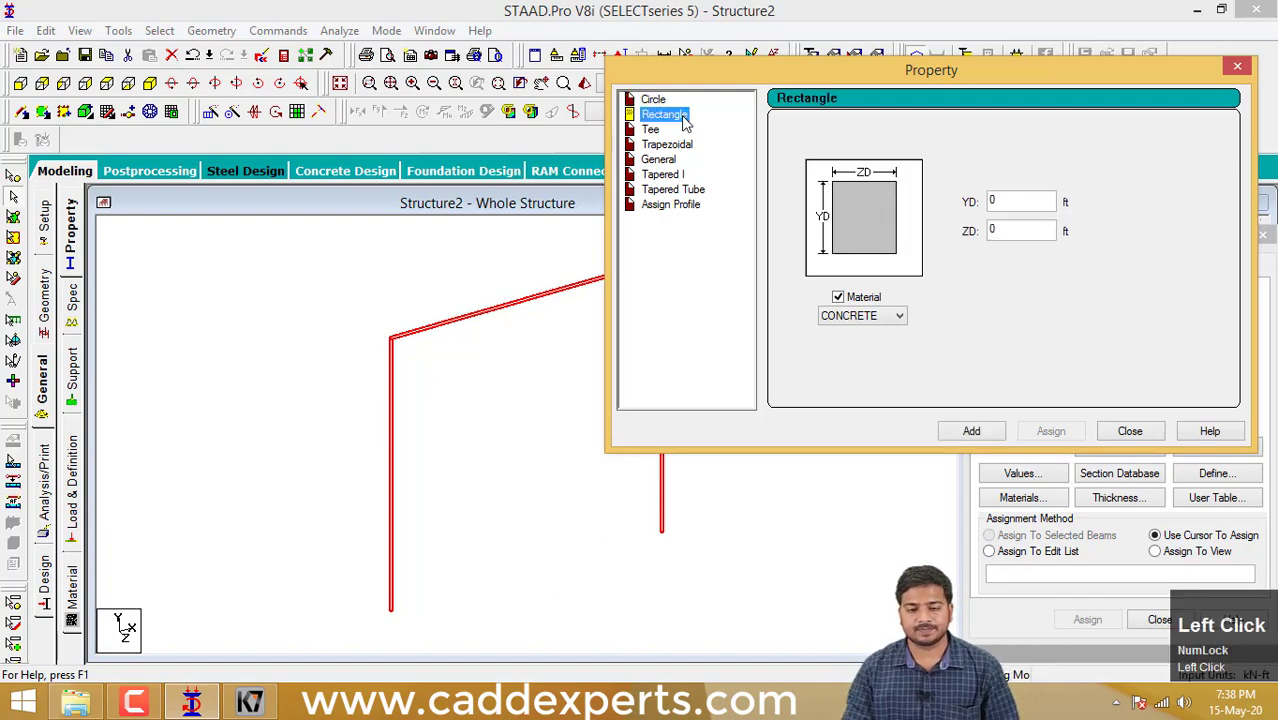
left_click_drag(847, 70, 846, 10)
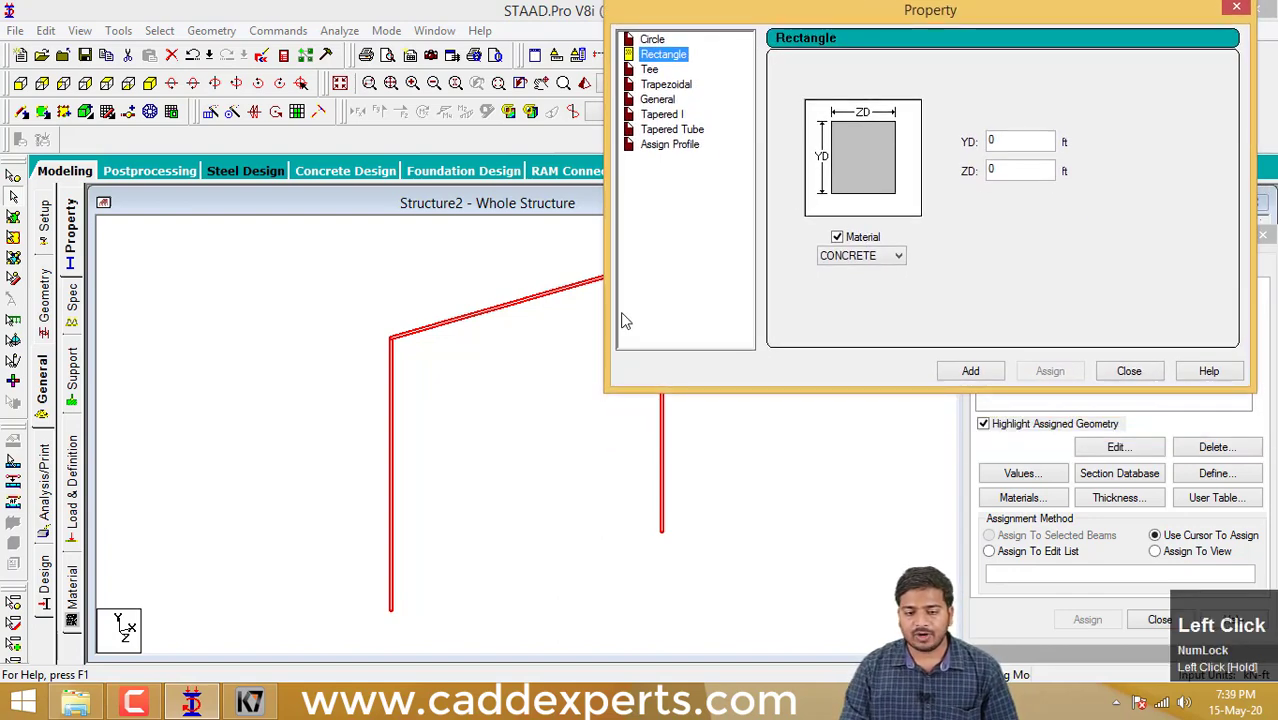
middle_click(367, 480)
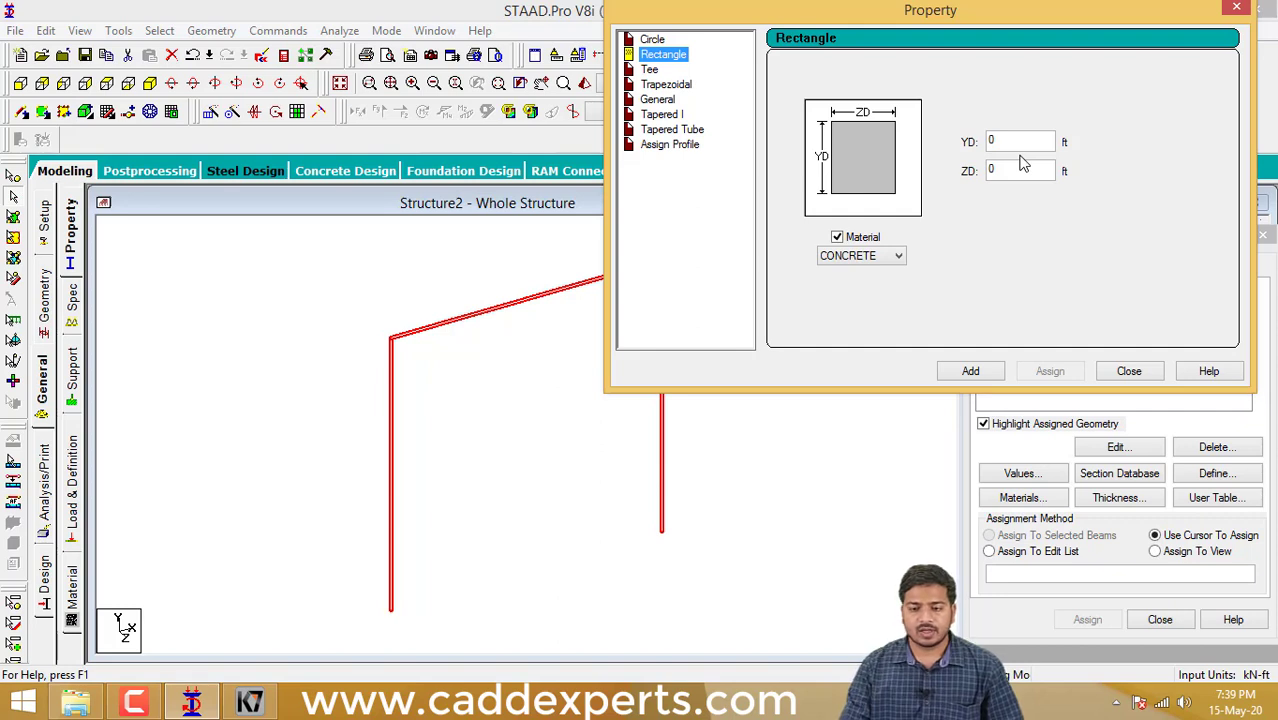
middle_click(942, 260)
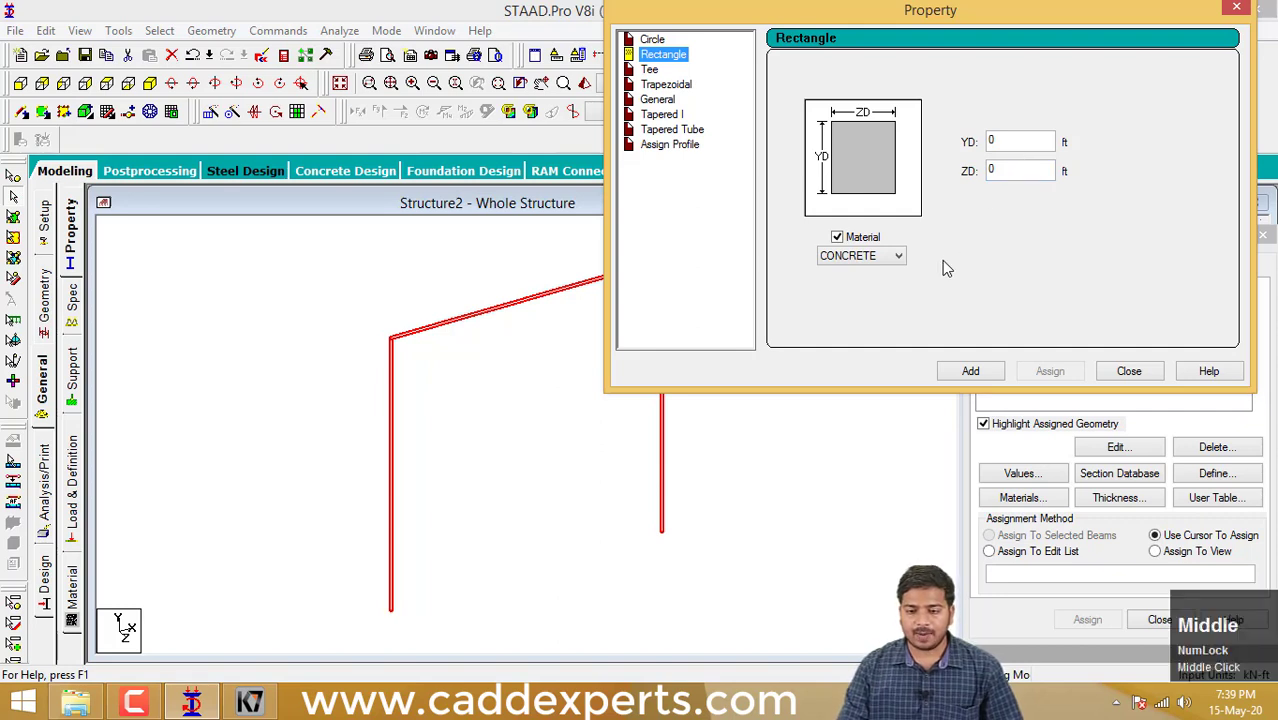
- Set the rectangular section's ZD to 0.9 ft and YD to 1 ft and add it as a CONCRETE section property
left_click(1019, 142)
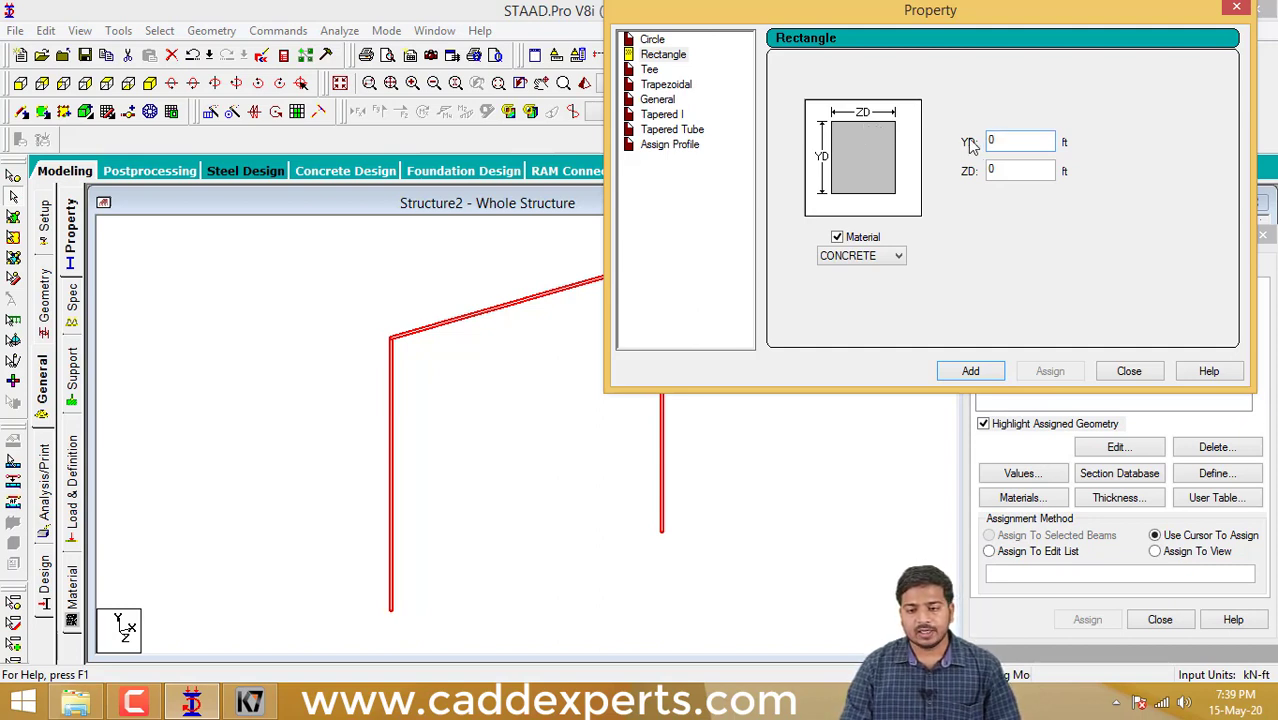
left_click(999, 171)
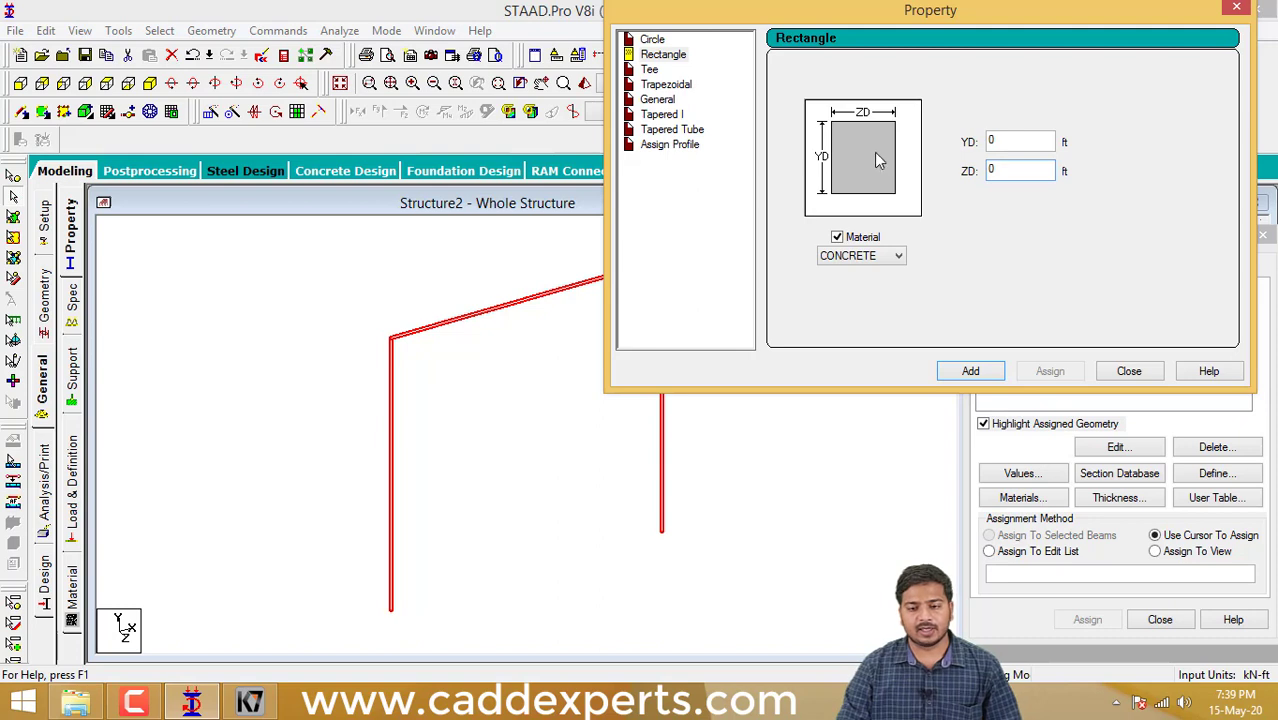
left_click(1019, 140)
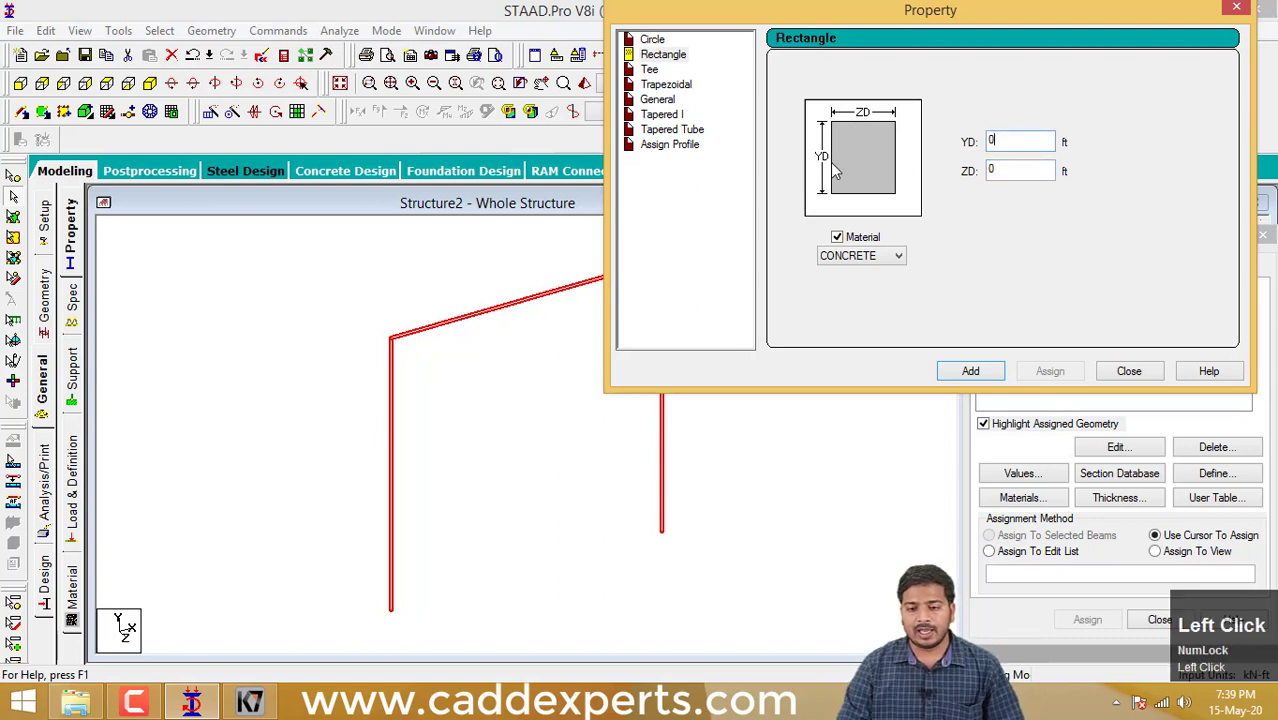
left_click(1018, 174)
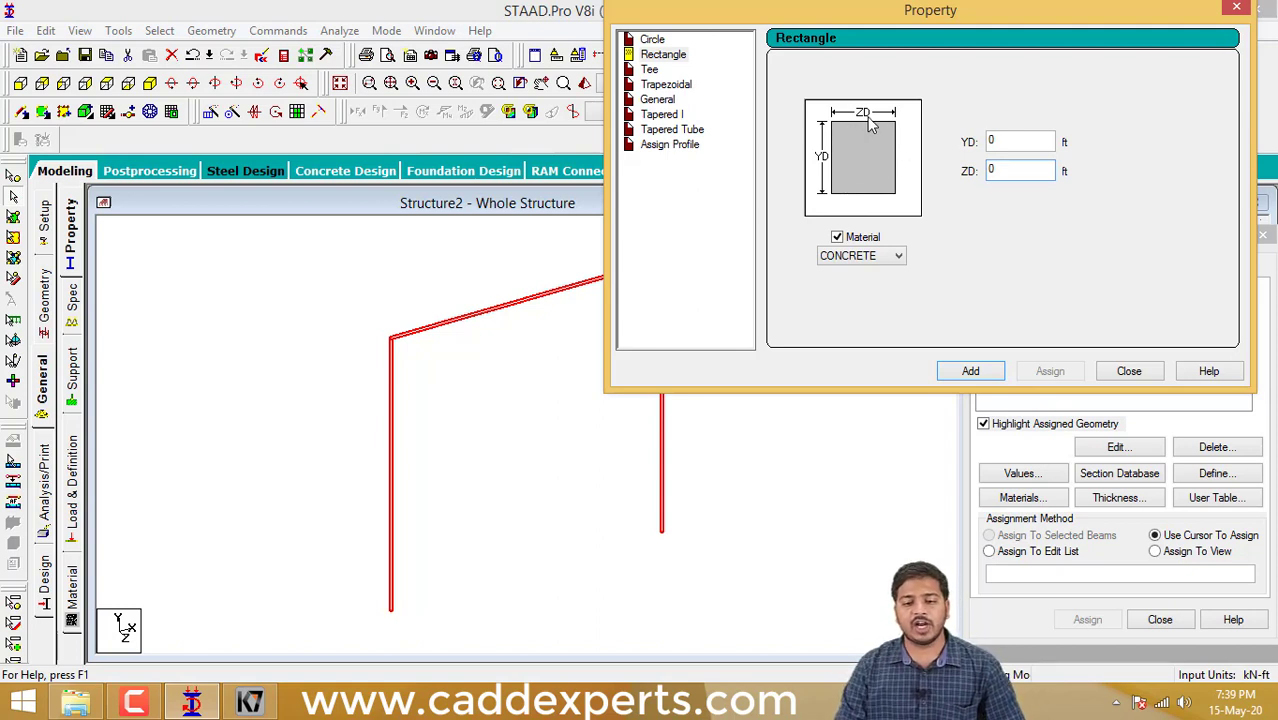
left_click(1012, 168)
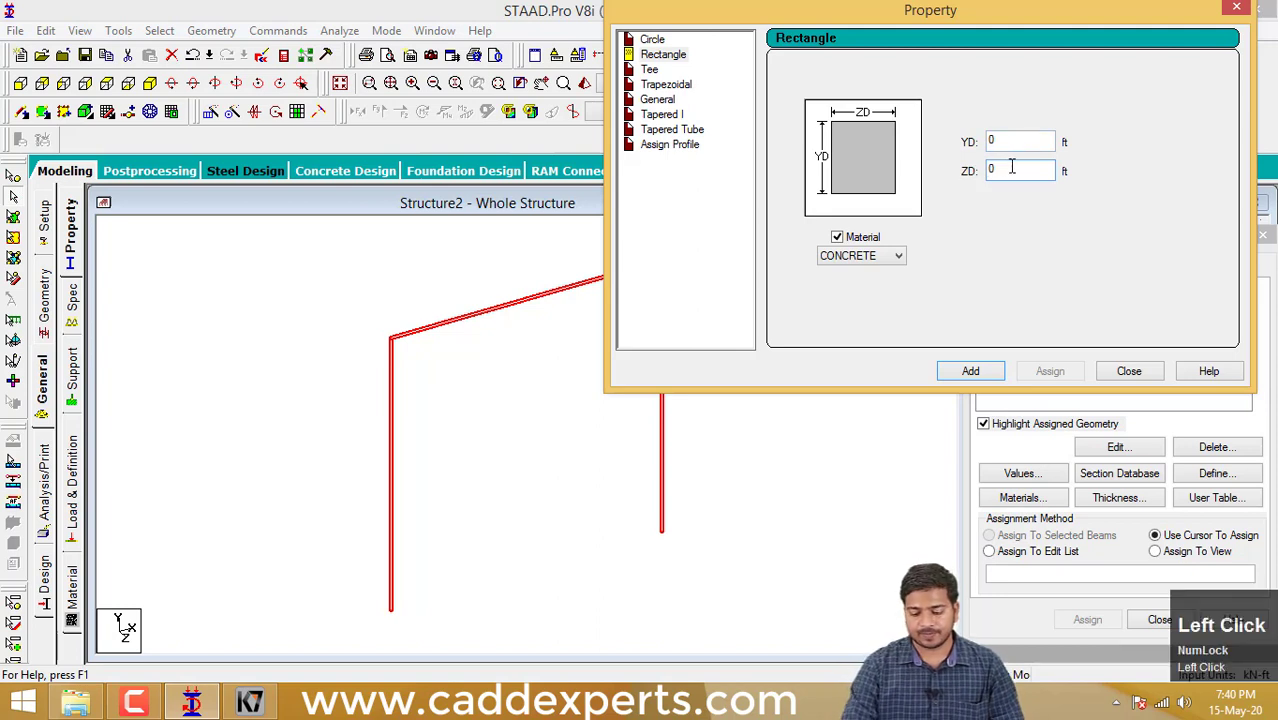
key("BackSpace")
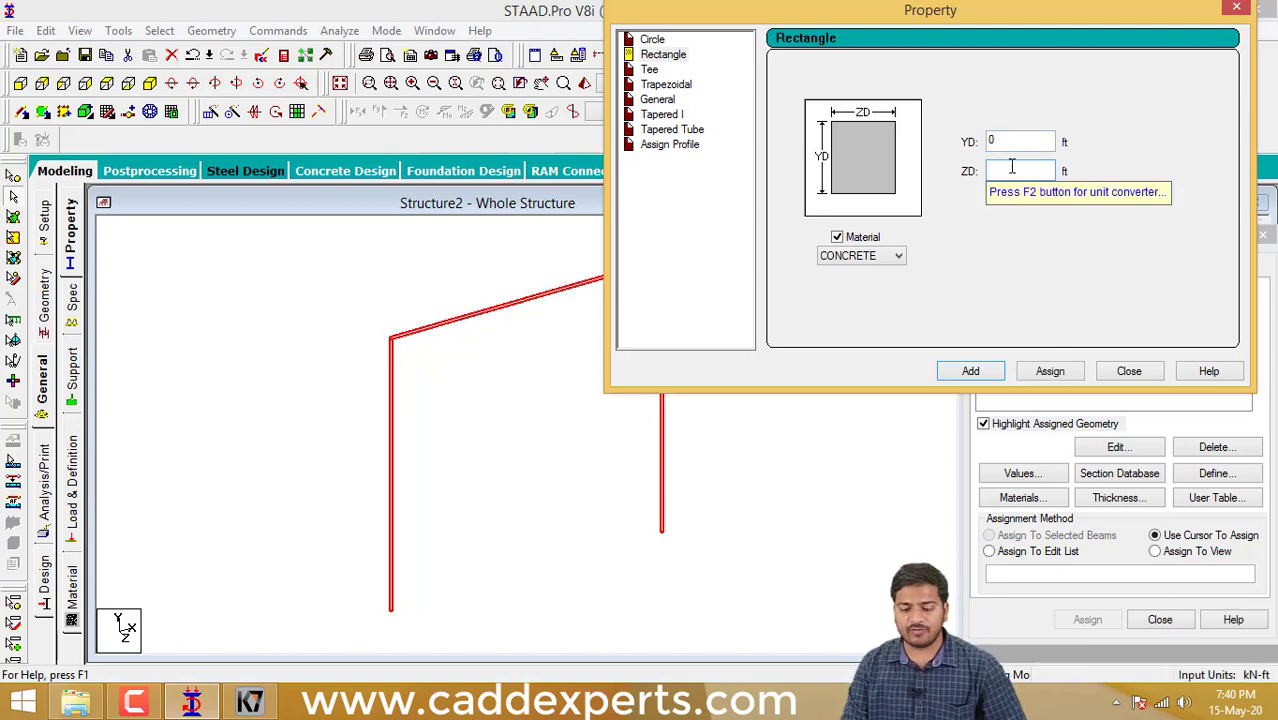
type(".9")
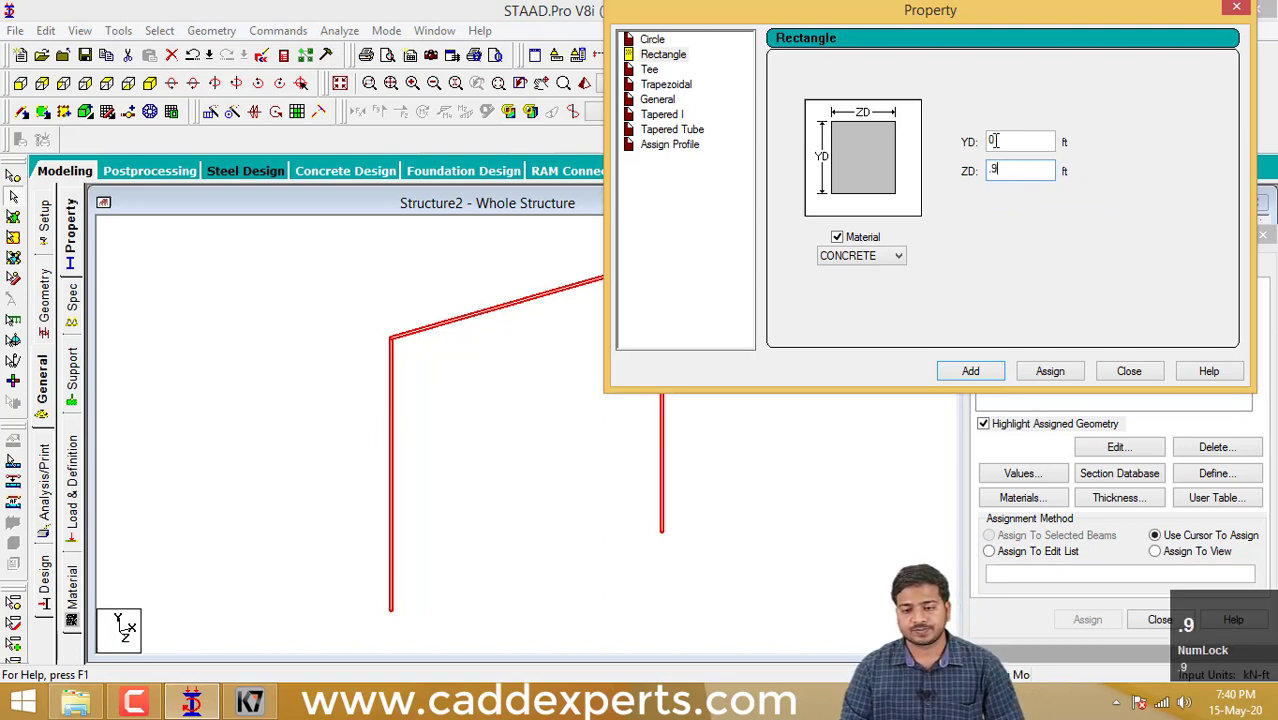
left_click(999, 139)
key("BackSpace")
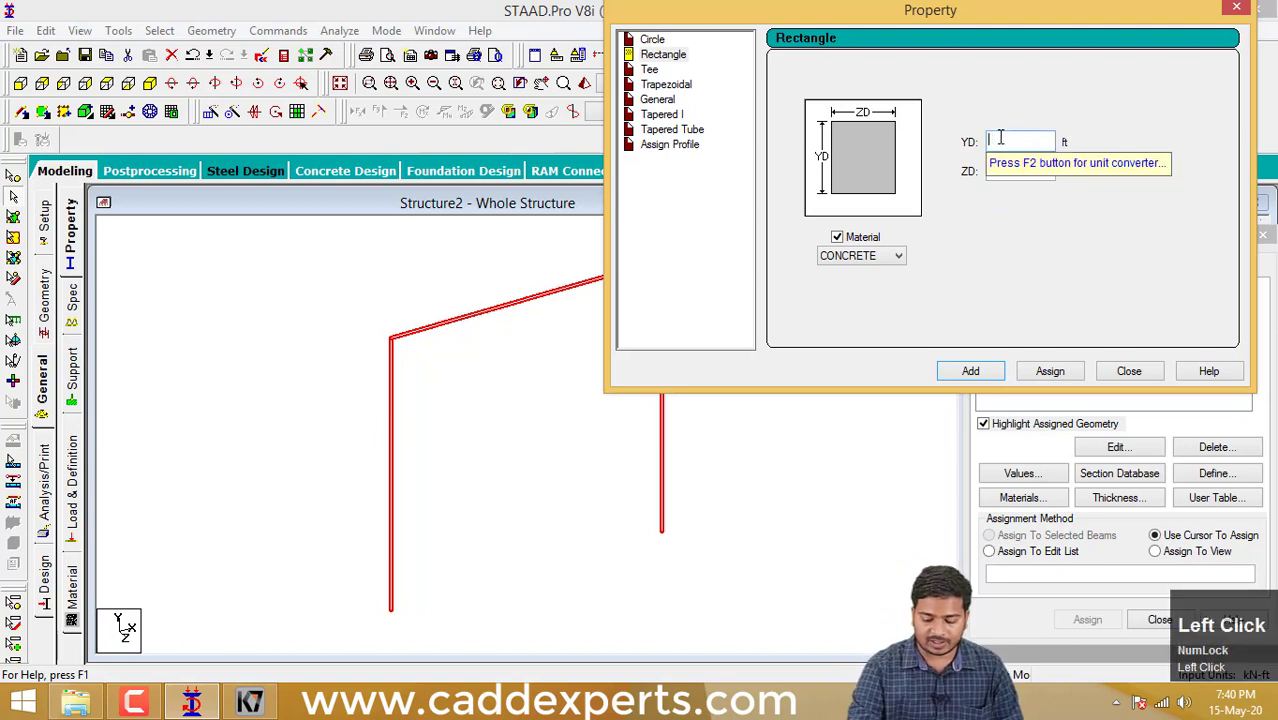
type("1")
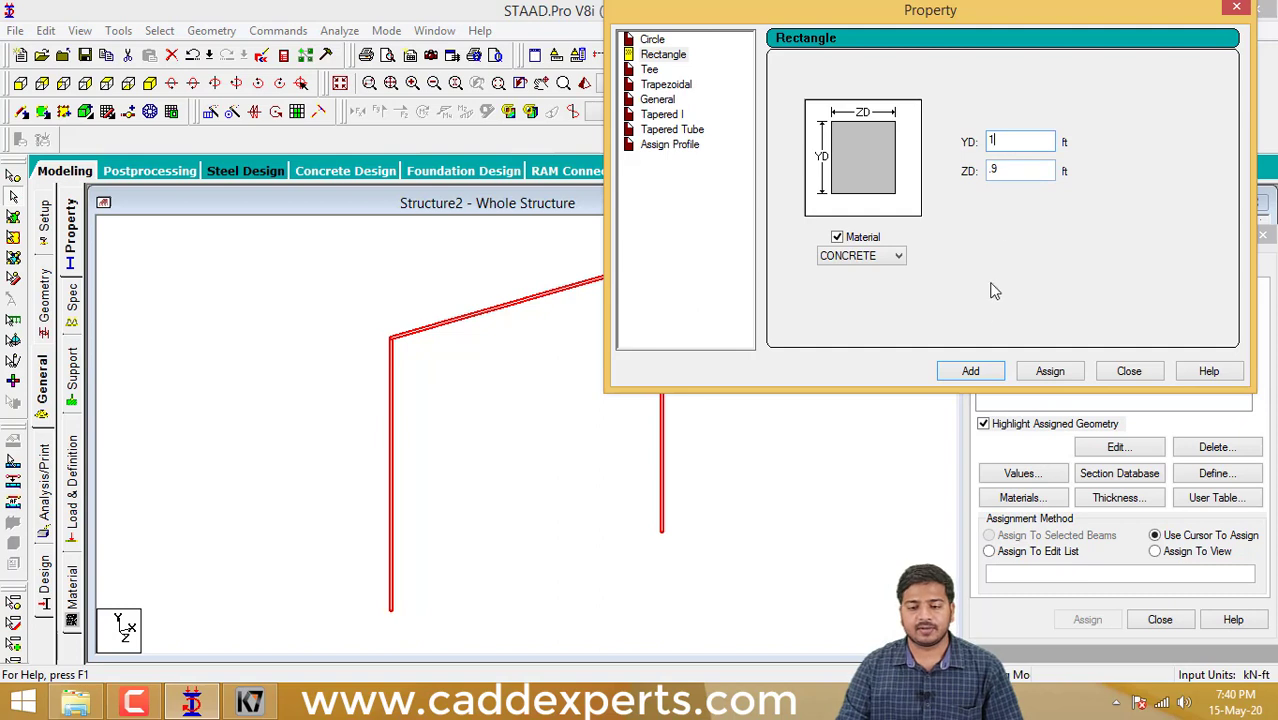
left_click(970, 370)
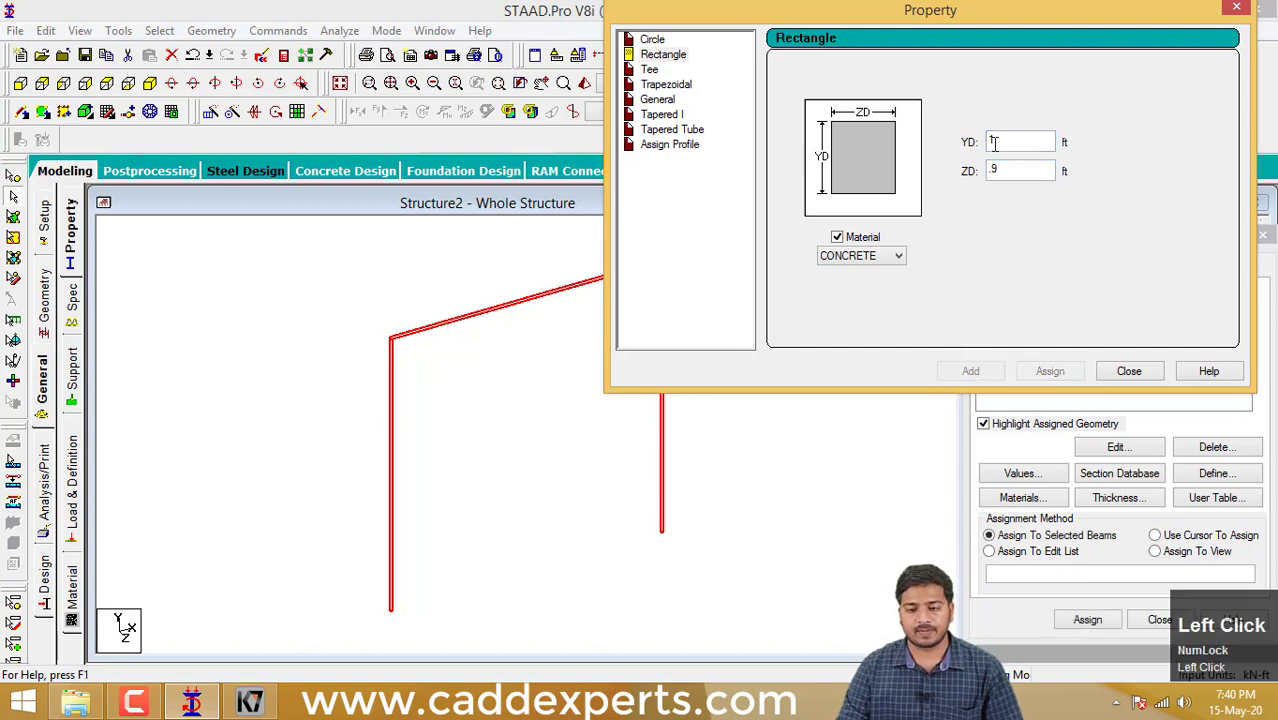
- Add a second rectangular CONCRETE section with YD 0.9 ft and ZD 0.9 ft, close the definition dialog and clear the beam selection
left_click(663, 54)
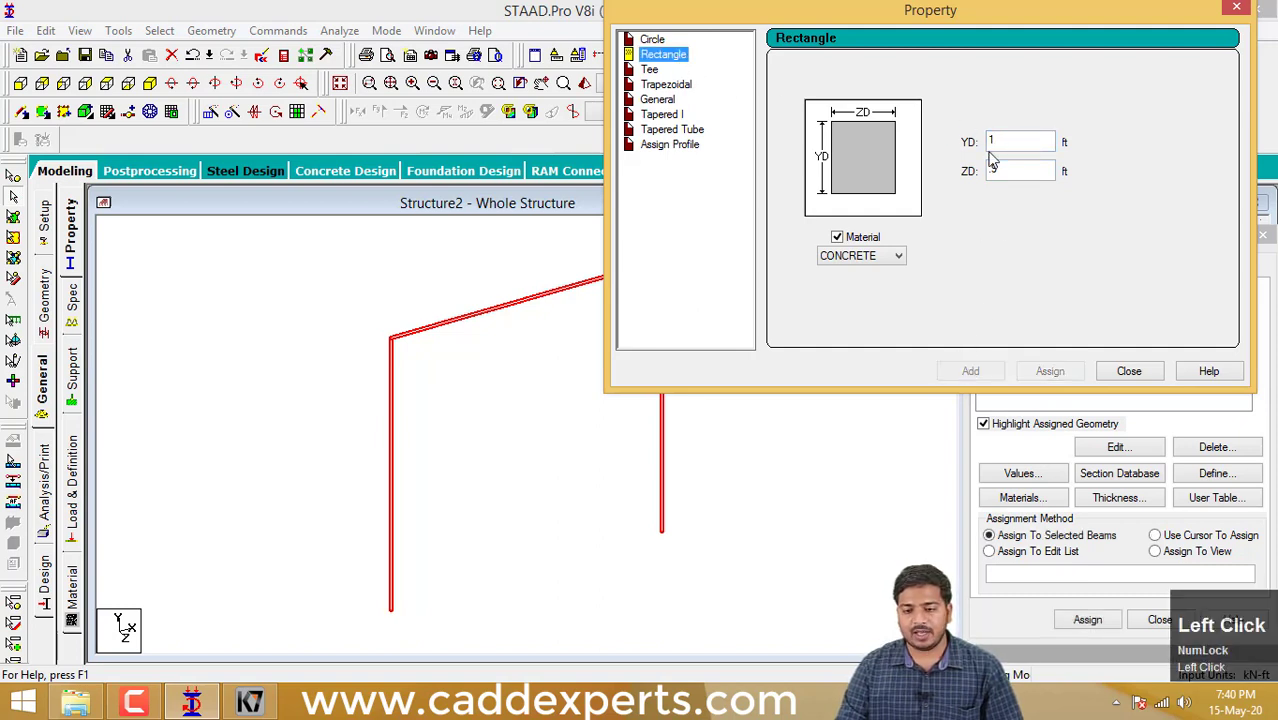
key("Tab")
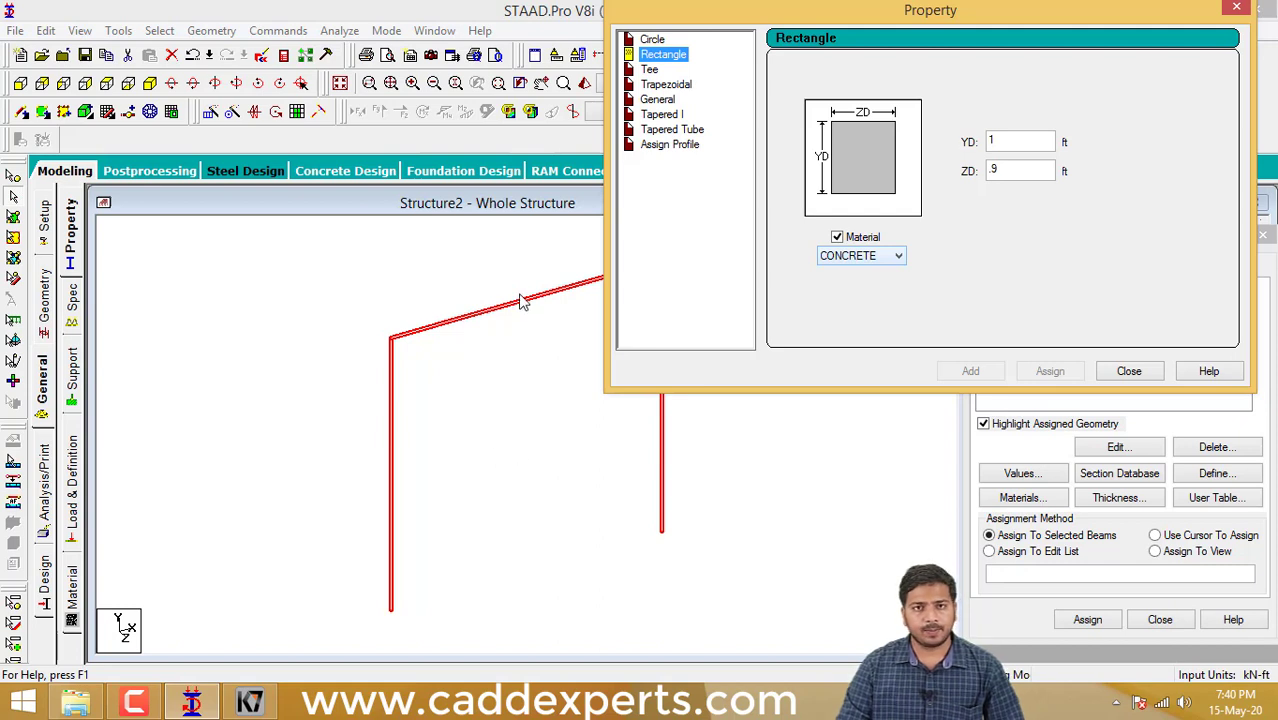
left_click(1004, 142)
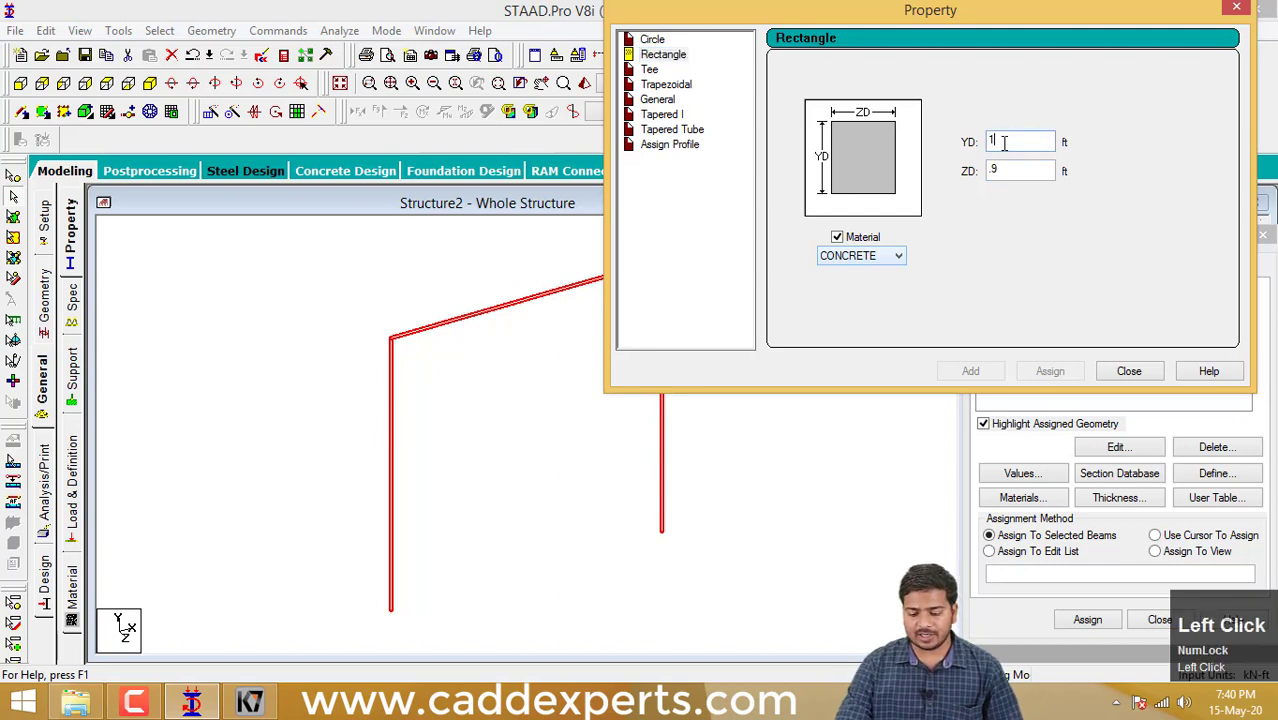
type(".")
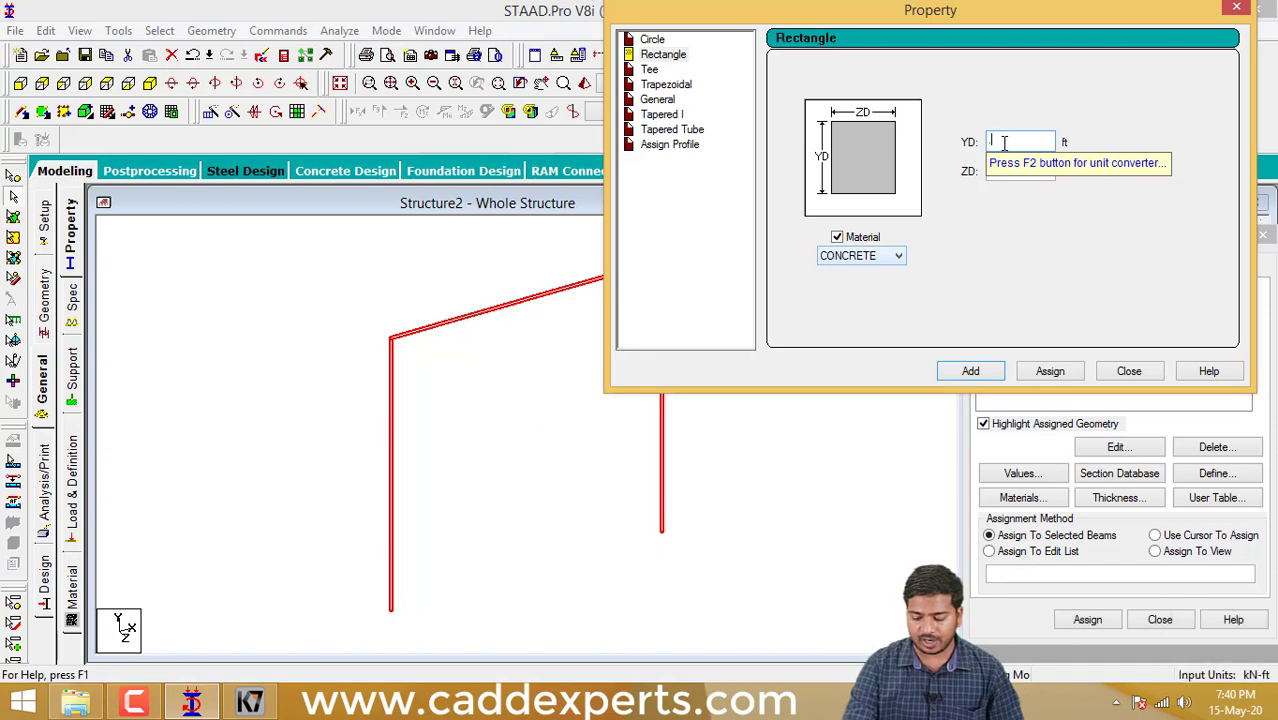
type("9")
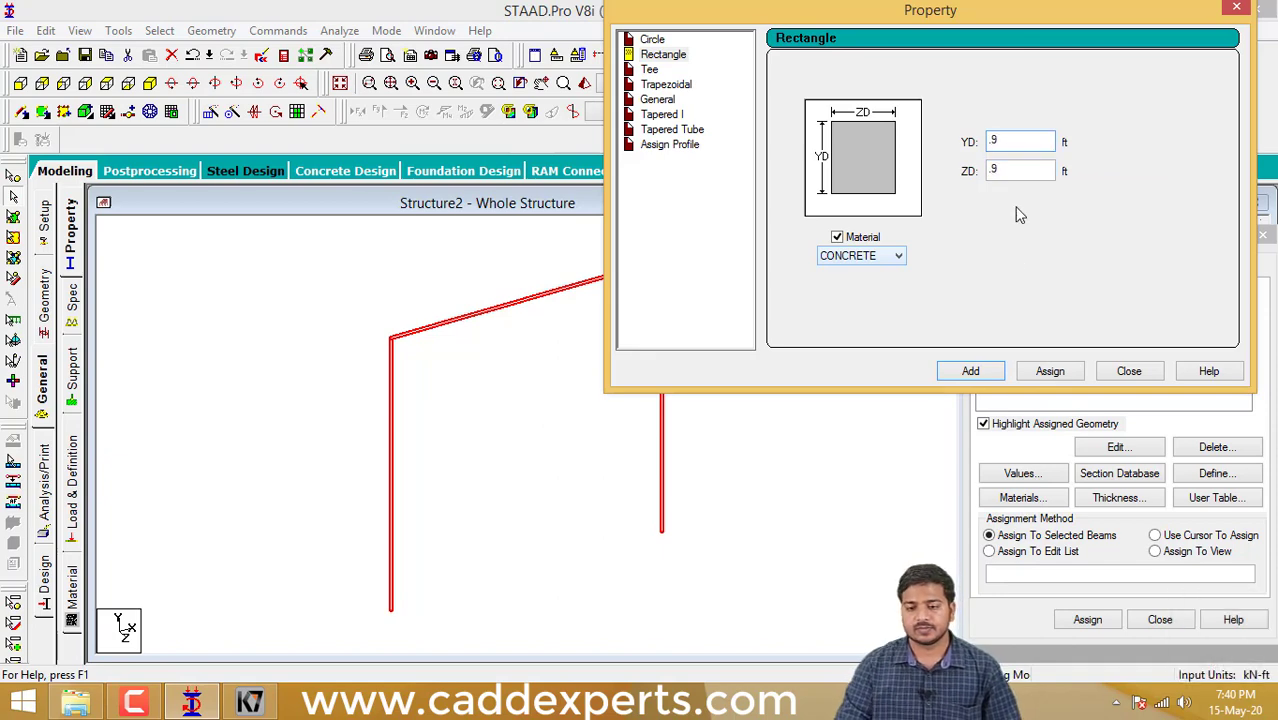
left_click(969, 371)
left_click(1128, 372)
scroll(793, 448, "down", 2)
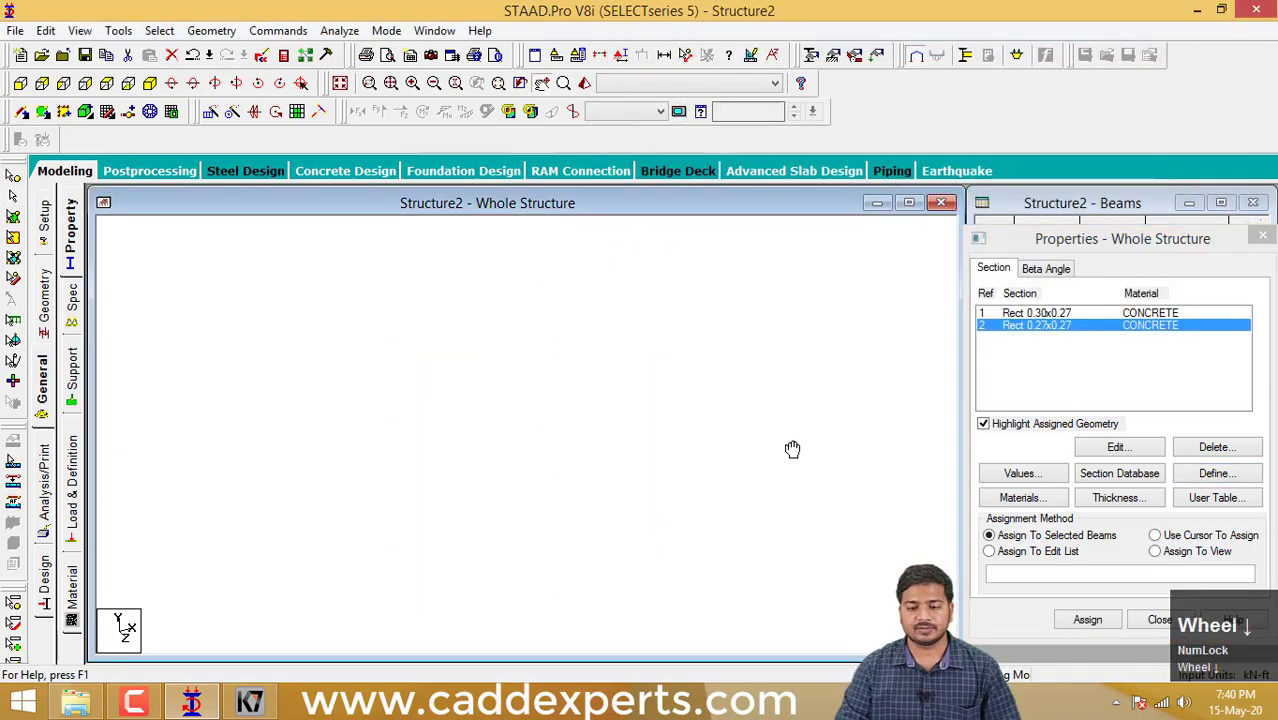
left_click(736, 400)
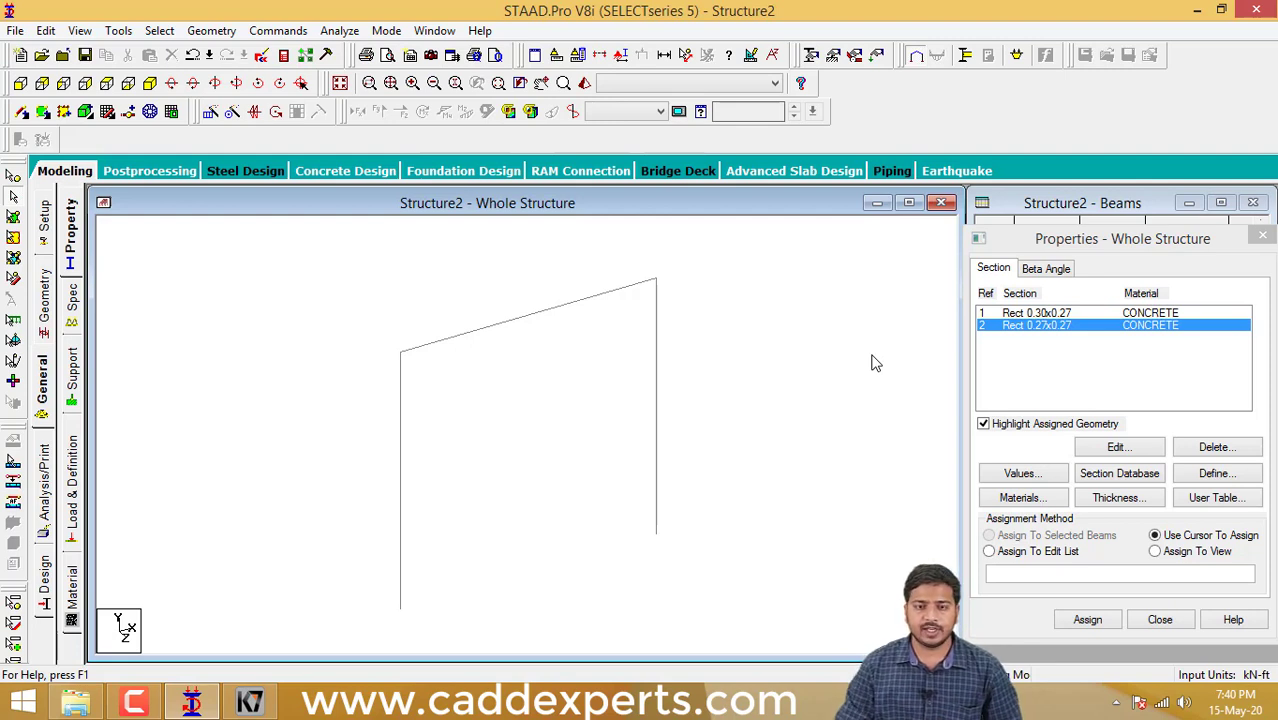
- Compare the two defined concrete sections and make Rect 0.30x0.27 the active section for assignment
mouse_move(836, 385)
middle_mouse_down()
mouse_move(833, 402)
mouse_move(810, 405)
mouse_move(823, 398)
middle_mouse_up()
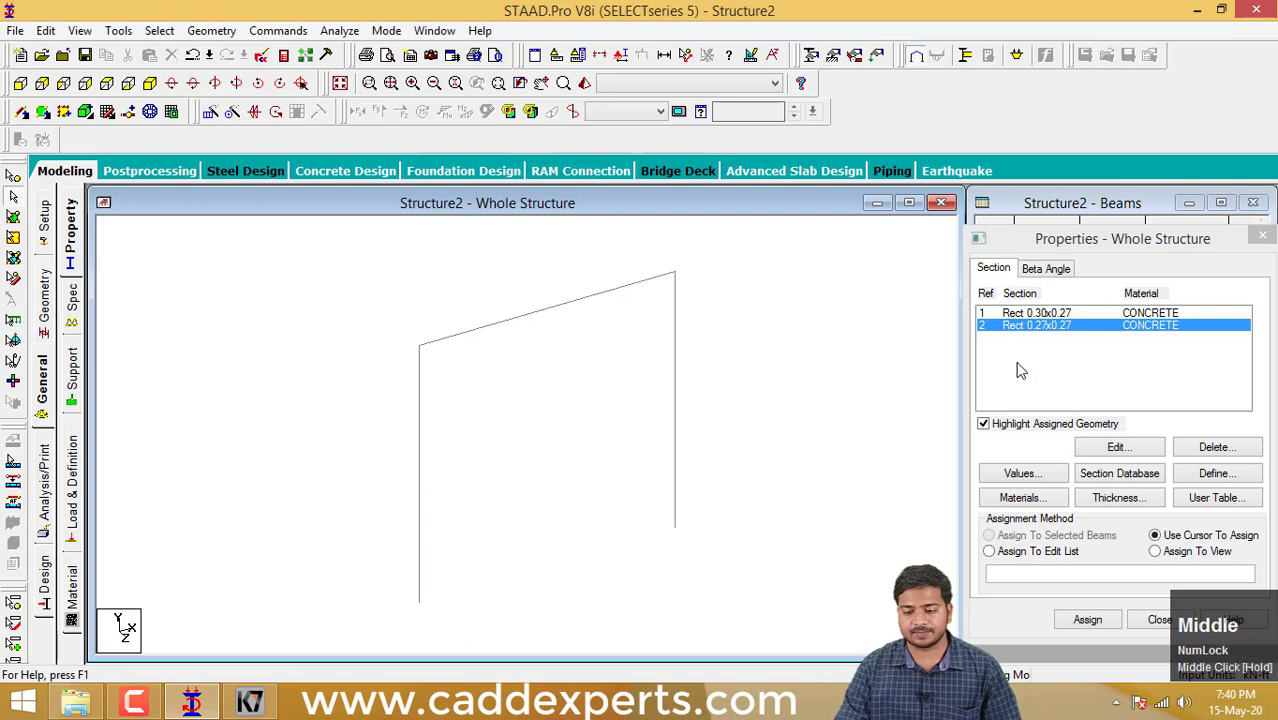
left_click(1012, 314)
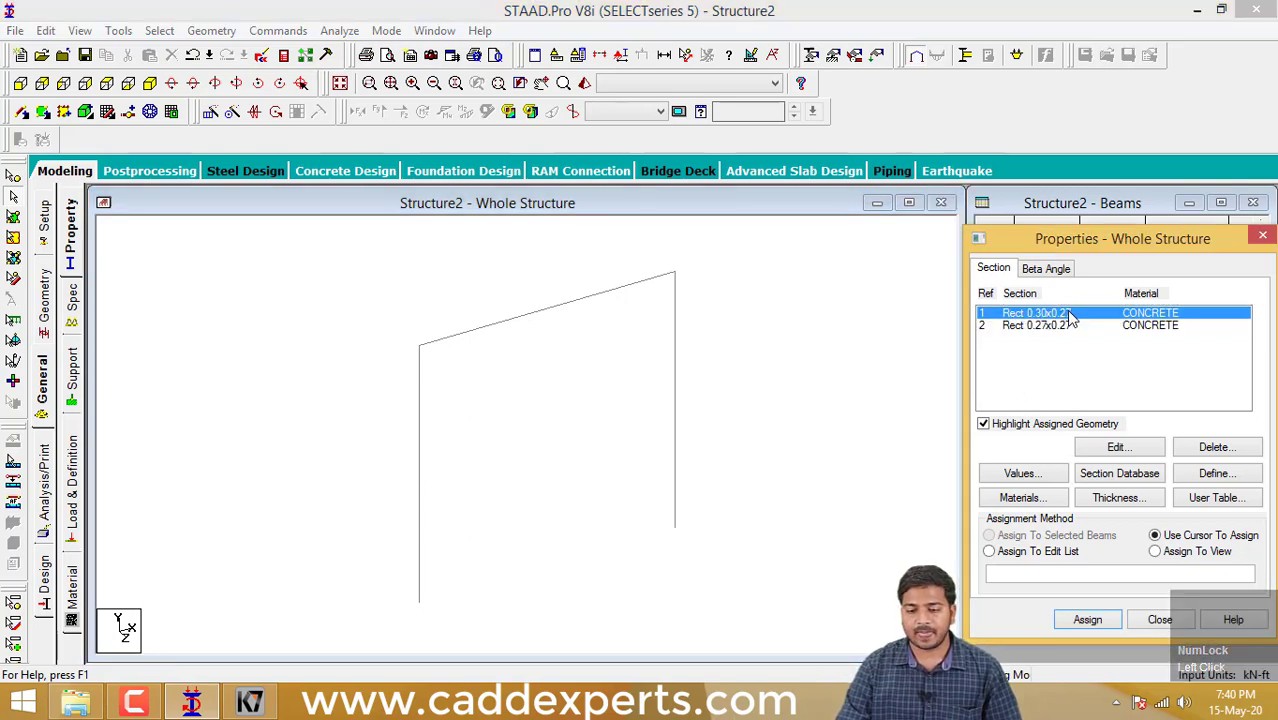
left_click(1056, 326)
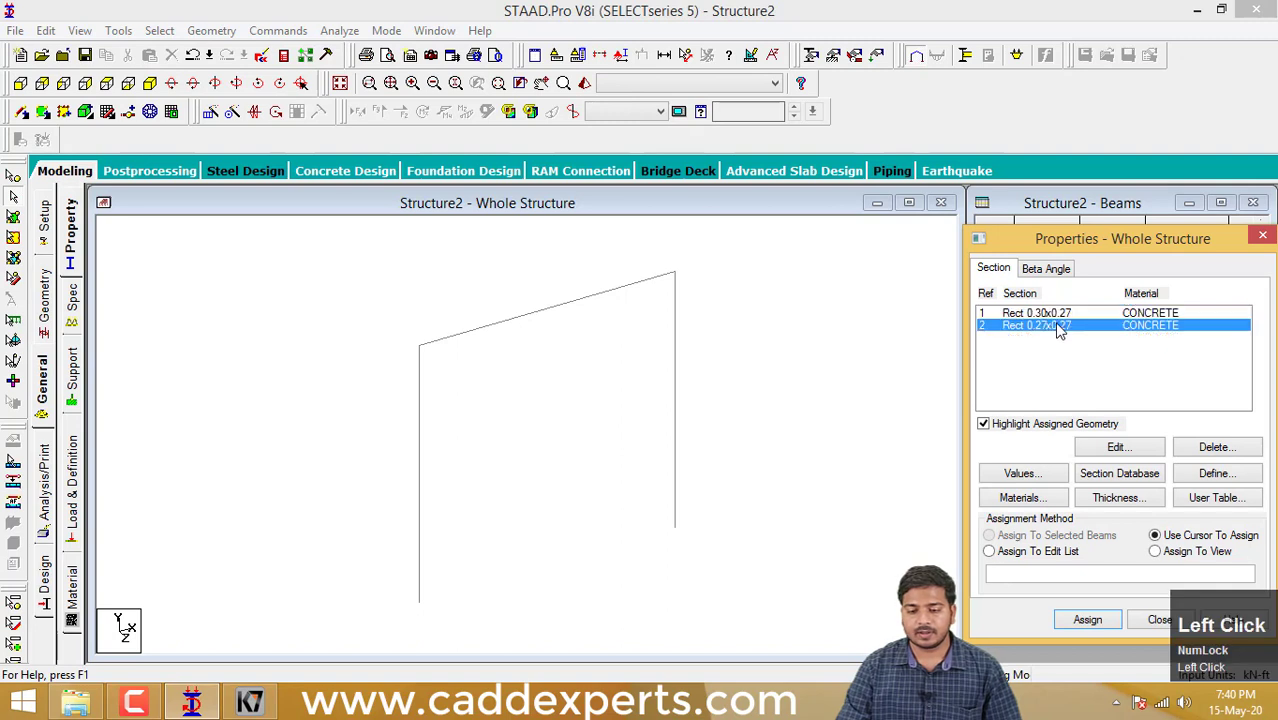
left_click(1062, 316)
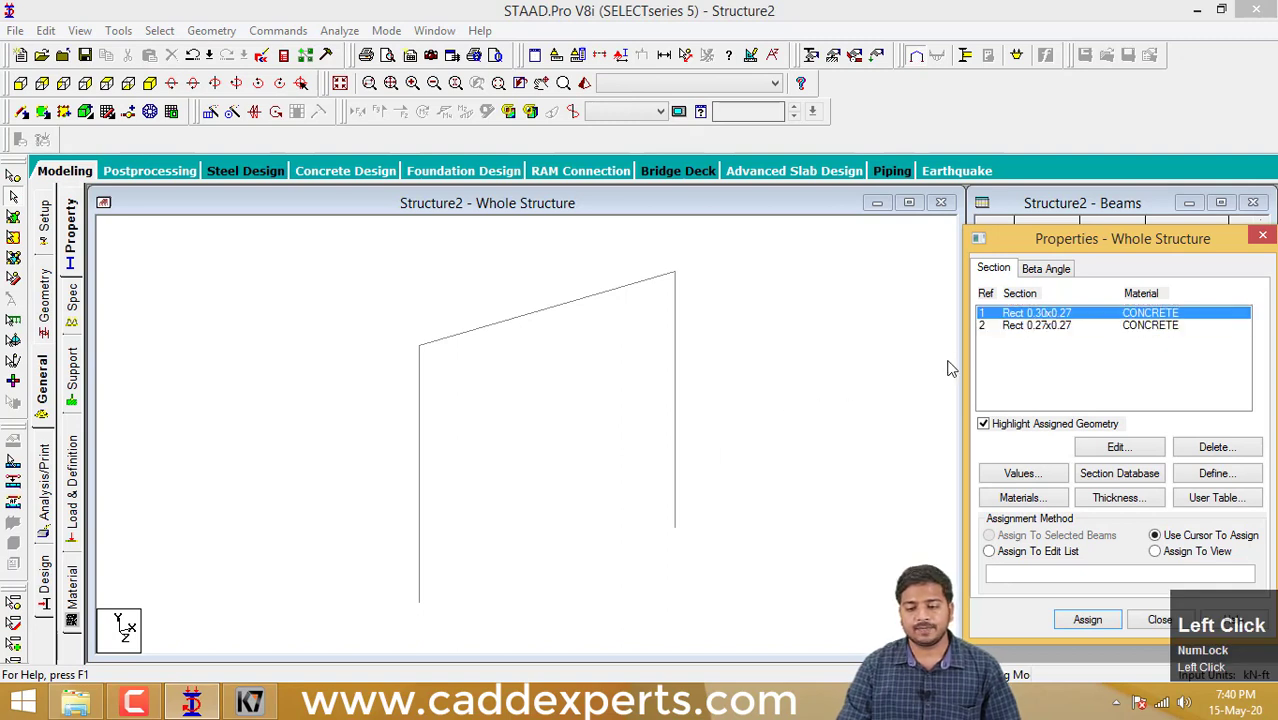
- Try window-selecting the two columns and the sloping top beam separately, clearing the selection after each attempt
left_click_drag(770, 567, 343, 391)
left_click(531, 403)
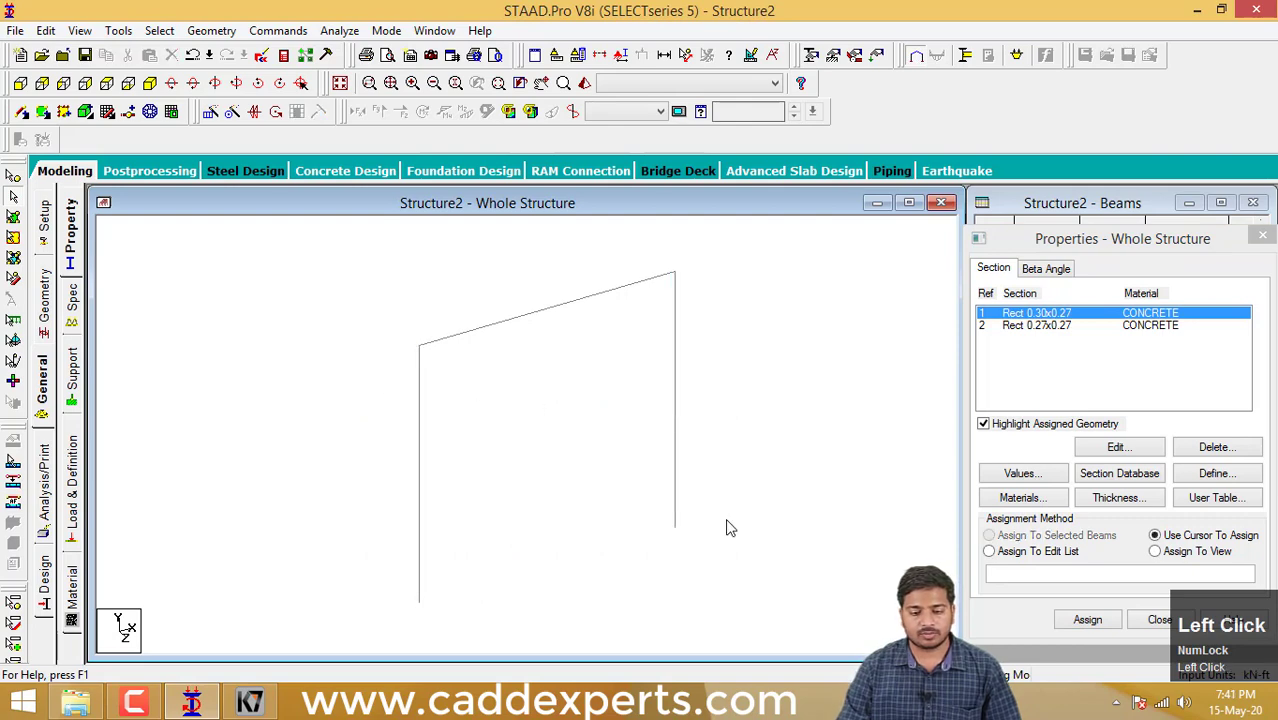
left_click_drag(748, 543, 325, 422)
left_click_drag(772, 556, 250, 365)
left_click_drag(742, 542, 268, 368)
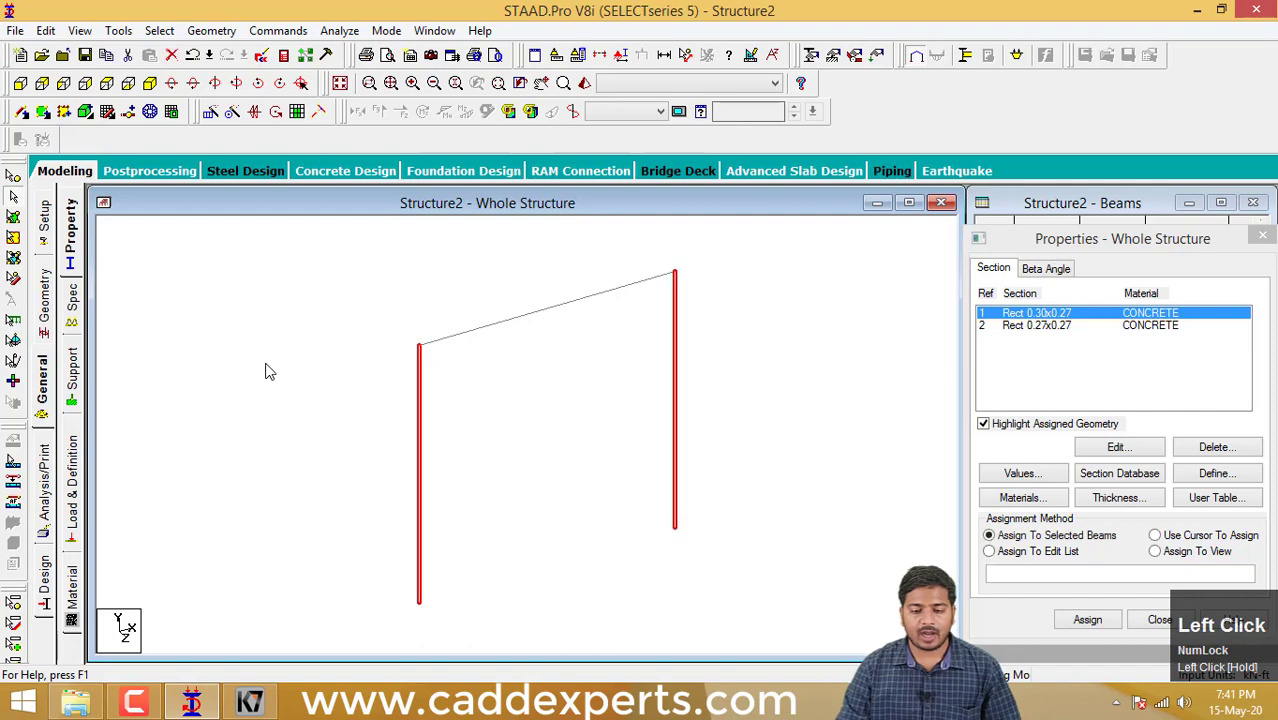
left_click_drag(618, 471, 490, 298)
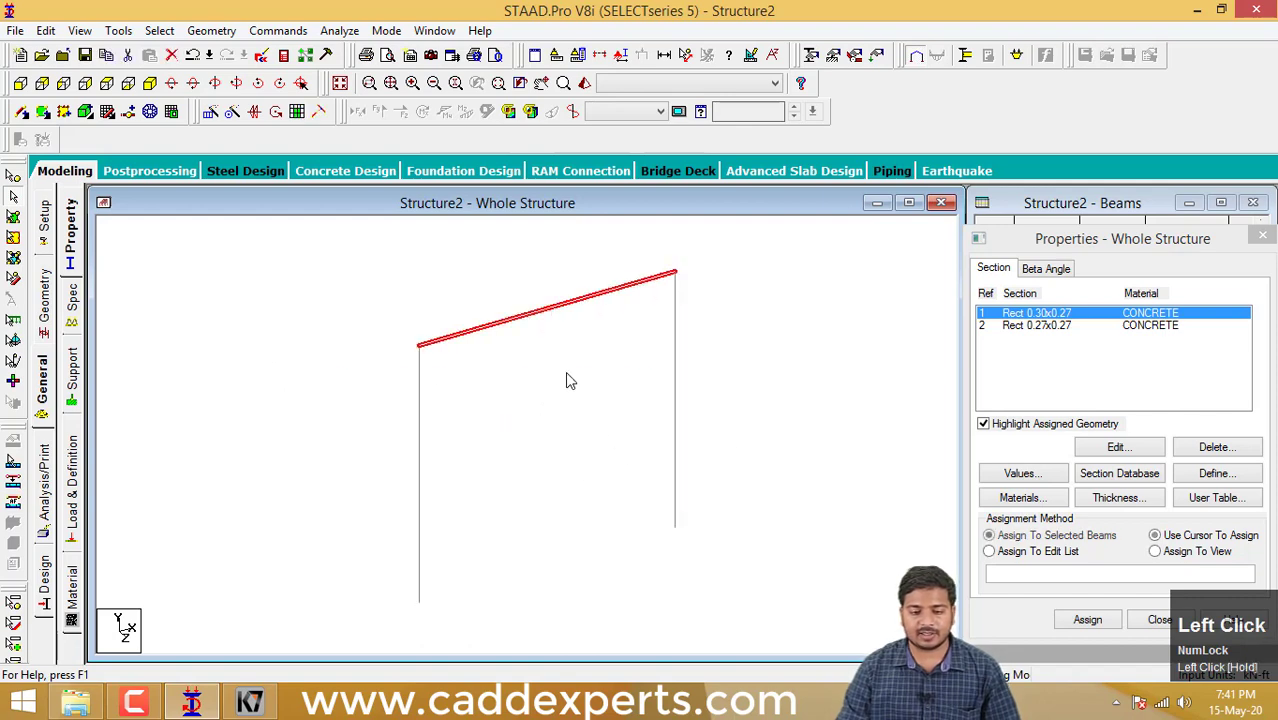
left_click(748, 437)
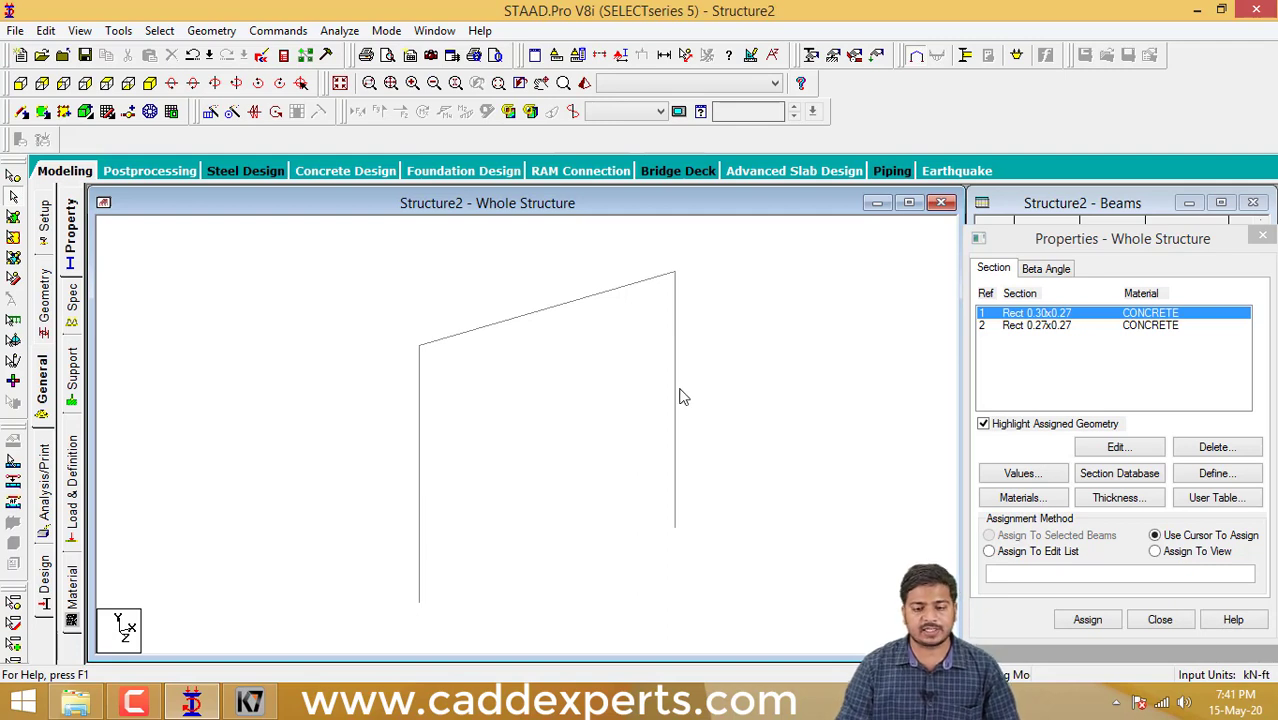
left_click_drag(731, 530, 225, 385)
left_click(477, 409)
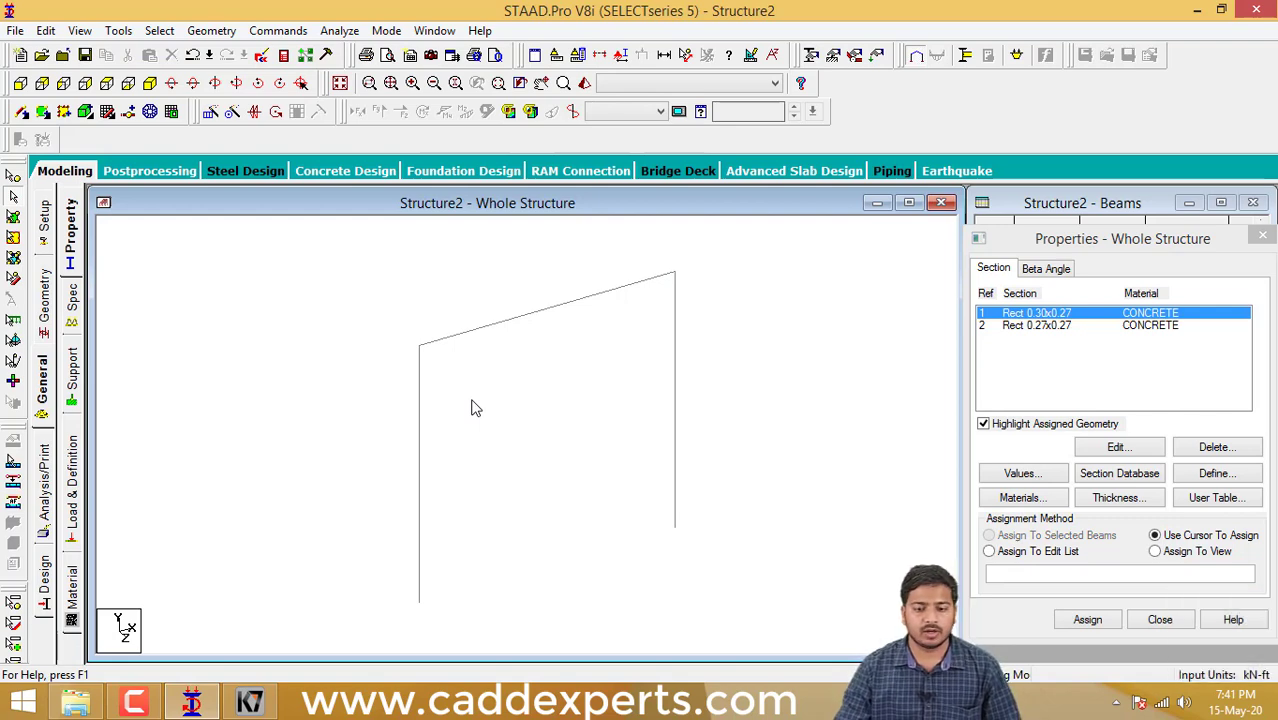
middle_click_drag(551, 354, 518, 365)
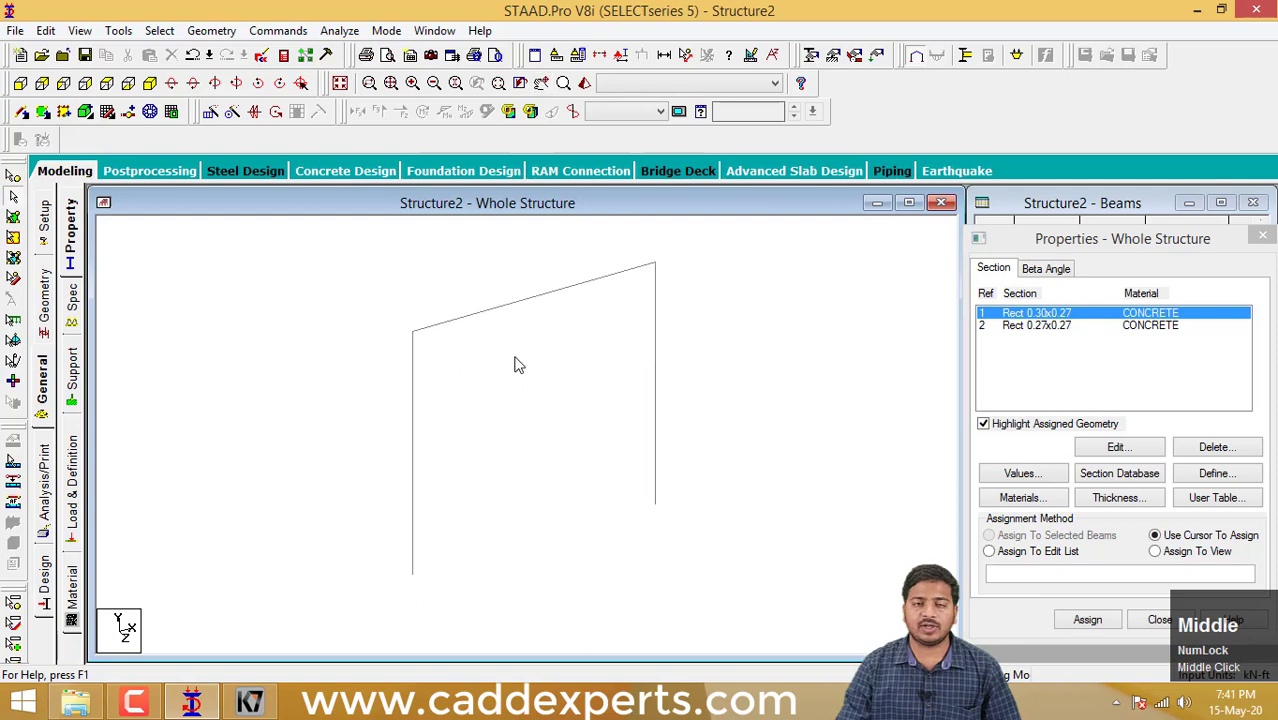
left_click(700, 391)
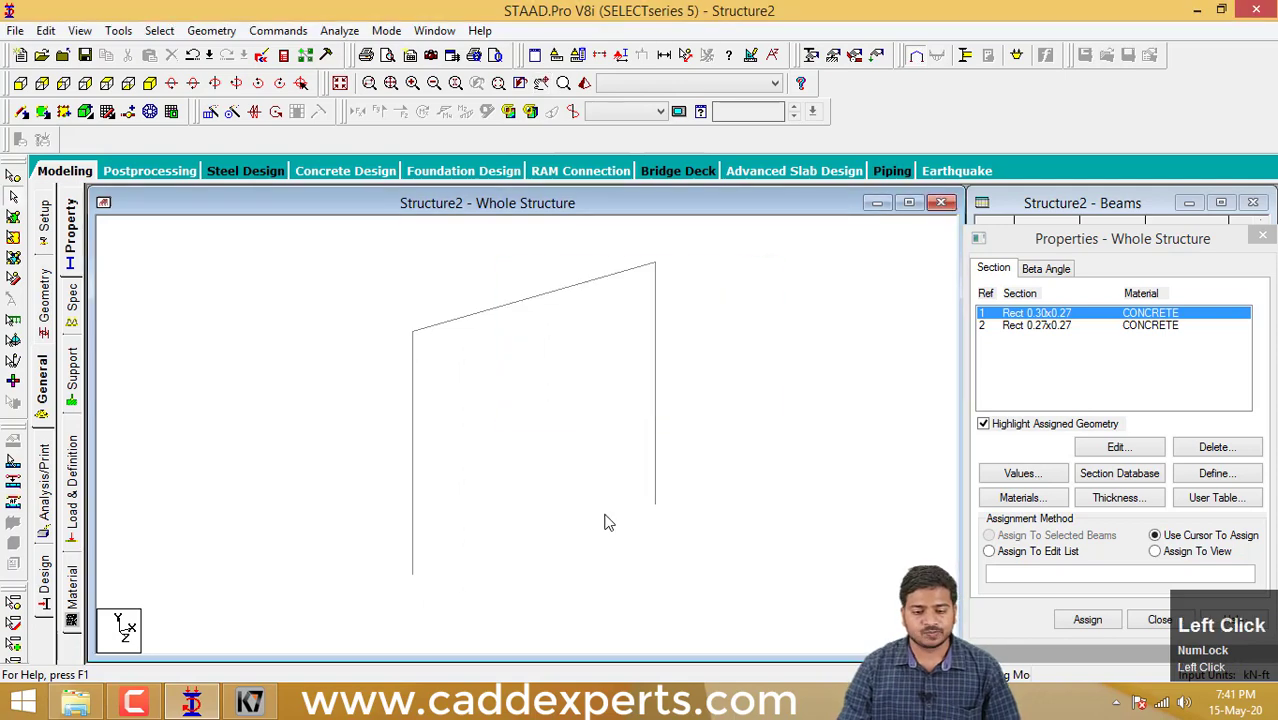
middle_click_drag(531, 459, 550, 468)
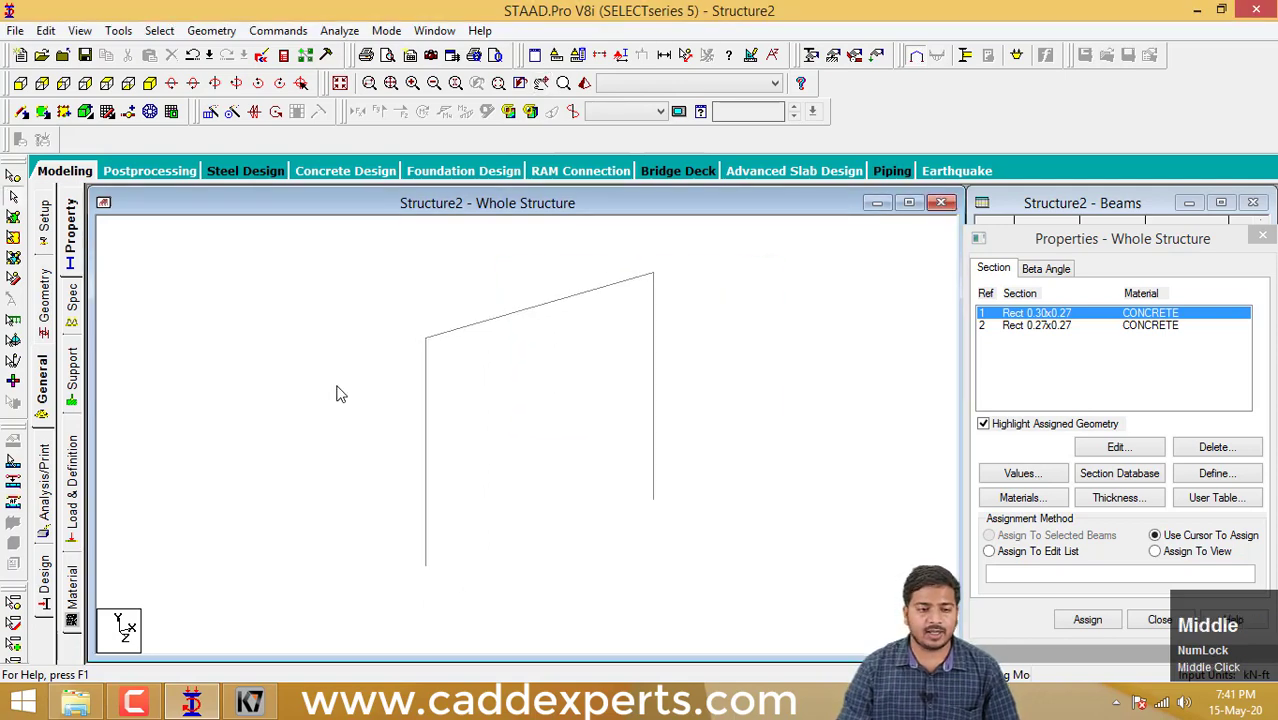
- Select all beams parallel to Y and assign the Rect 0.30x0.27 concrete section to these two columns
left_click(157, 31)
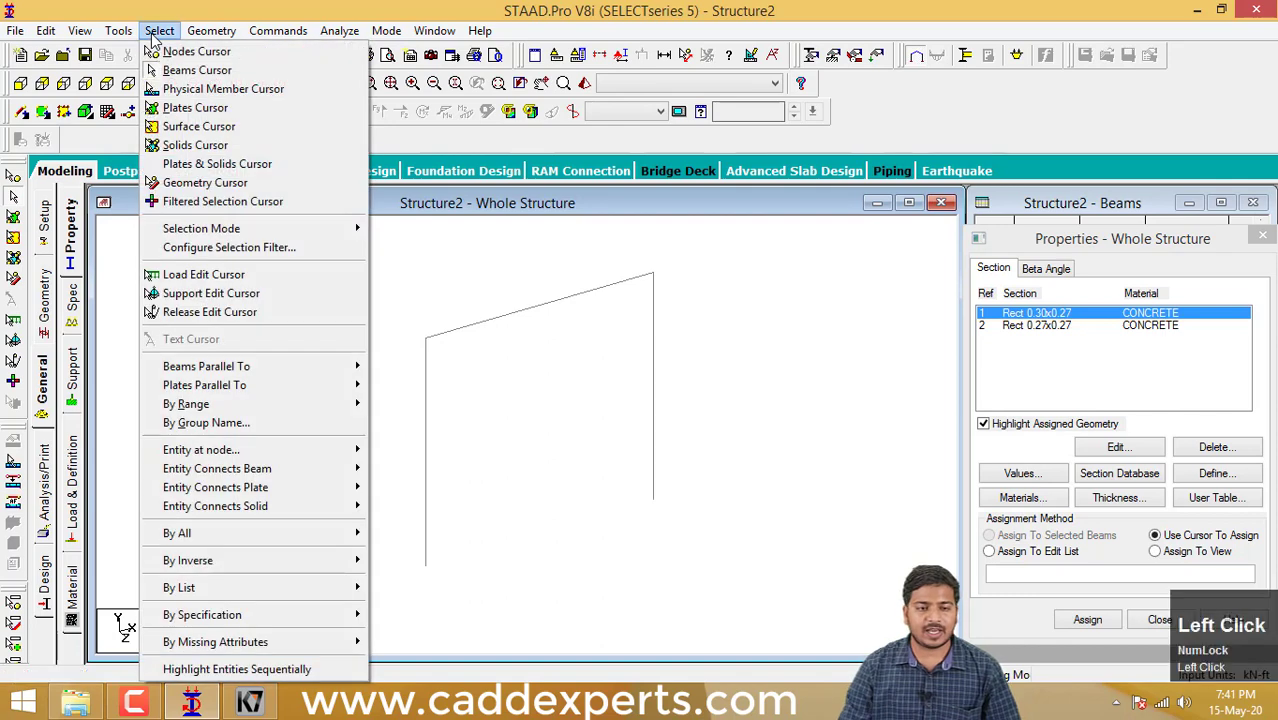
mouse_move(264, 369)
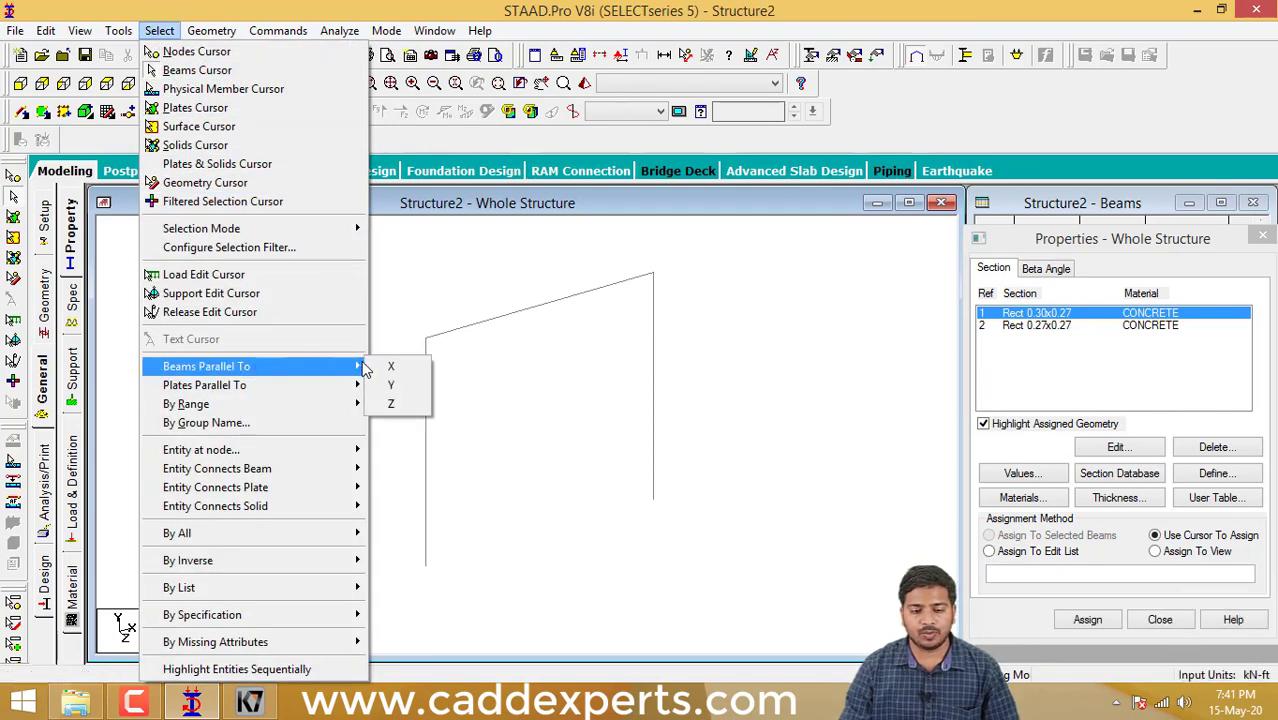
left_click(391, 387)
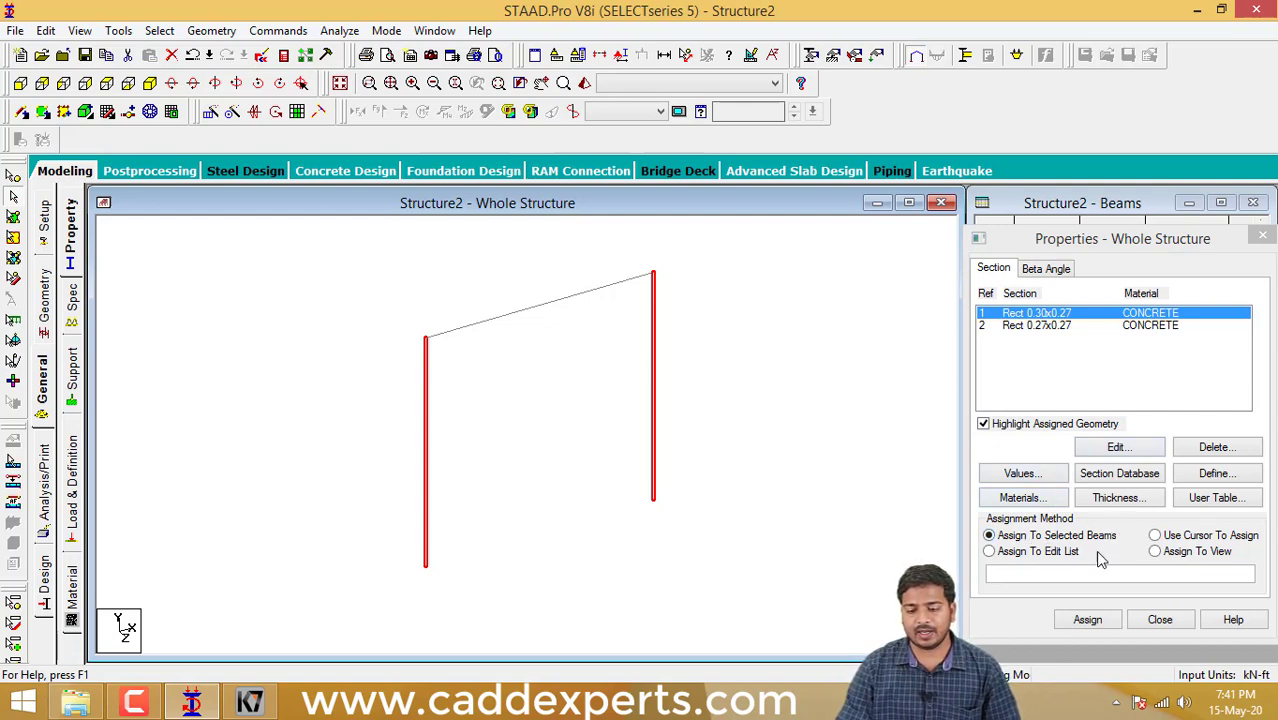
left_click(1098, 621)
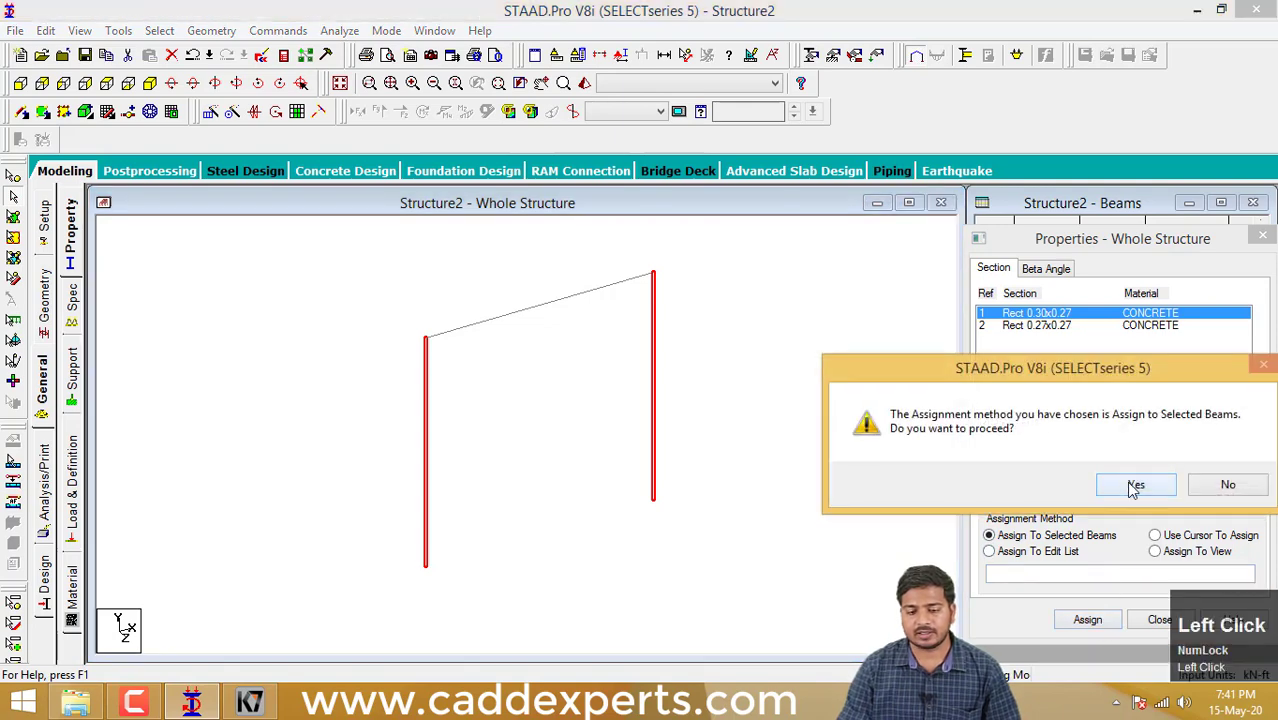
left_click(1133, 484)
left_click(685, 540)
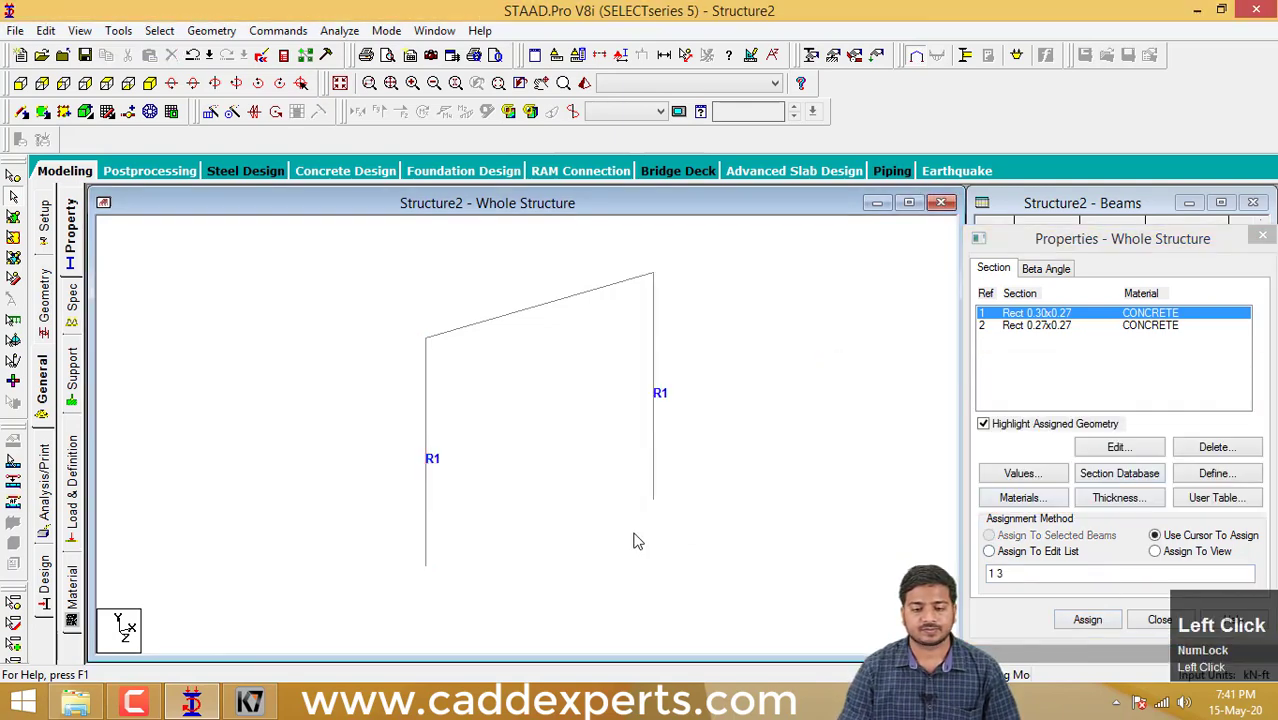
- Assign the Rect 0.27x0.27 concrete section to the top beam connecting the two columns
left_click_drag(566, 400, 476, 270)
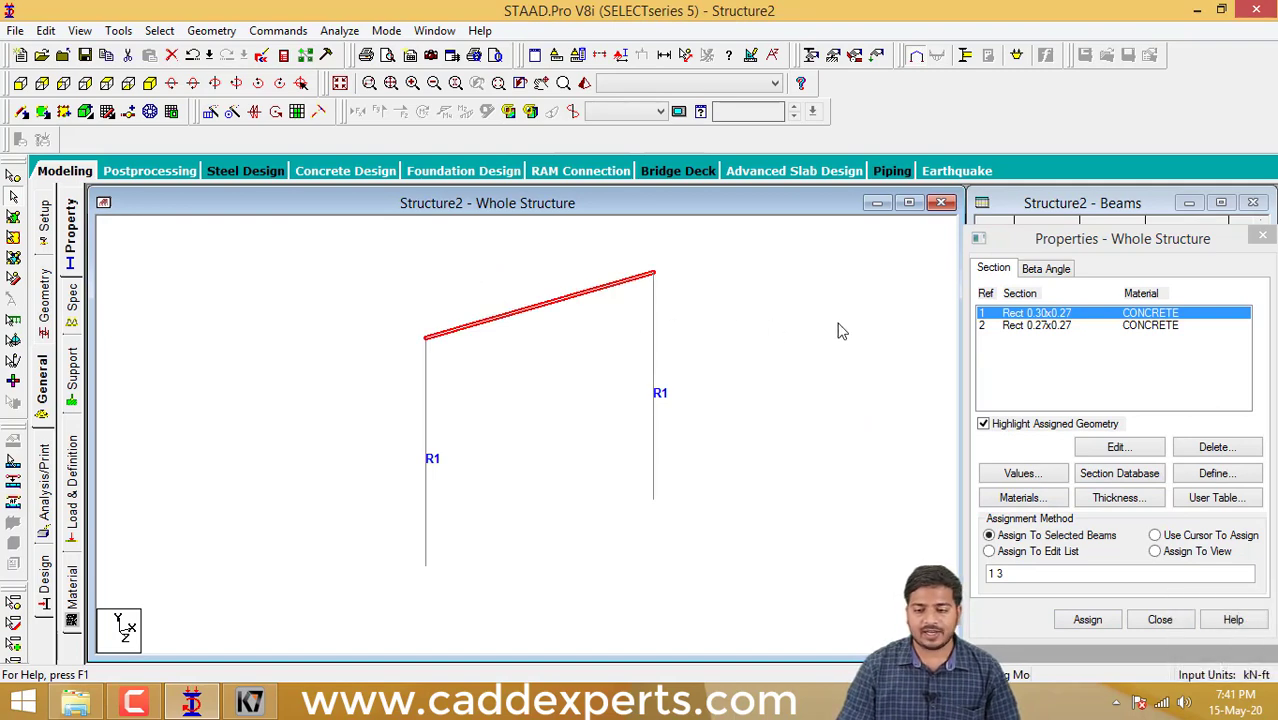
left_click(1011, 328)
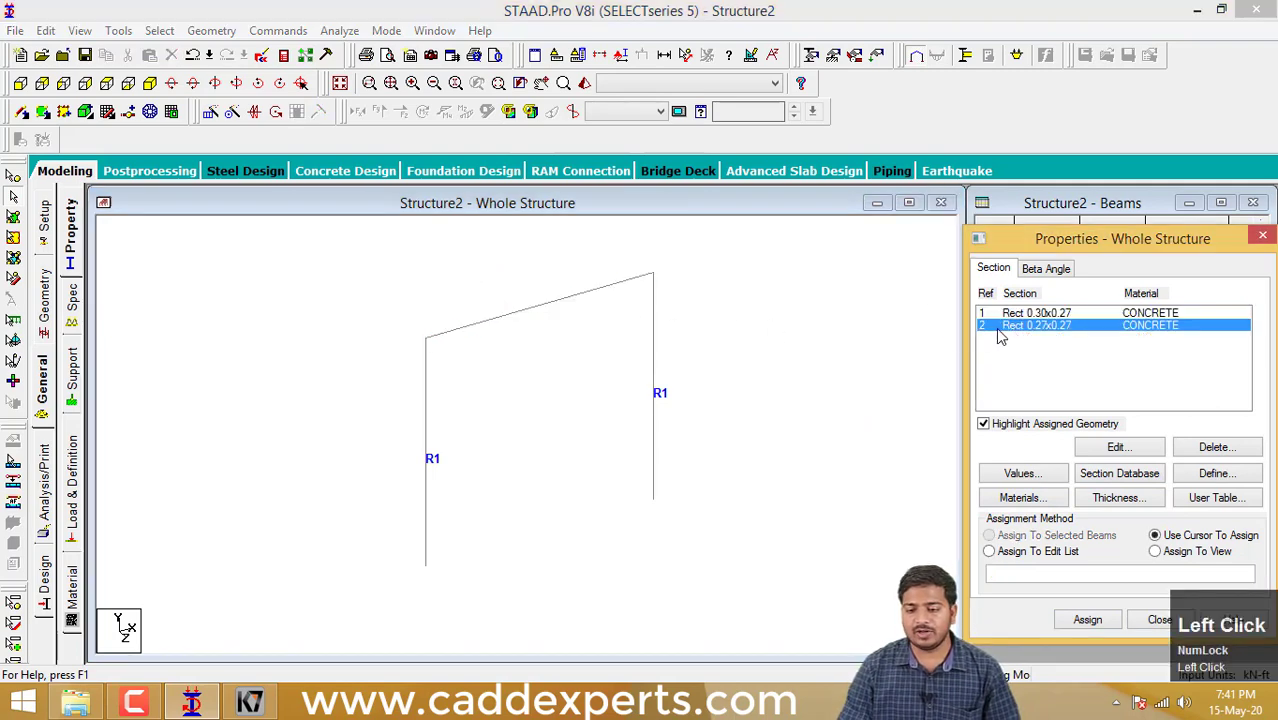
left_click_drag(600, 386, 456, 282)
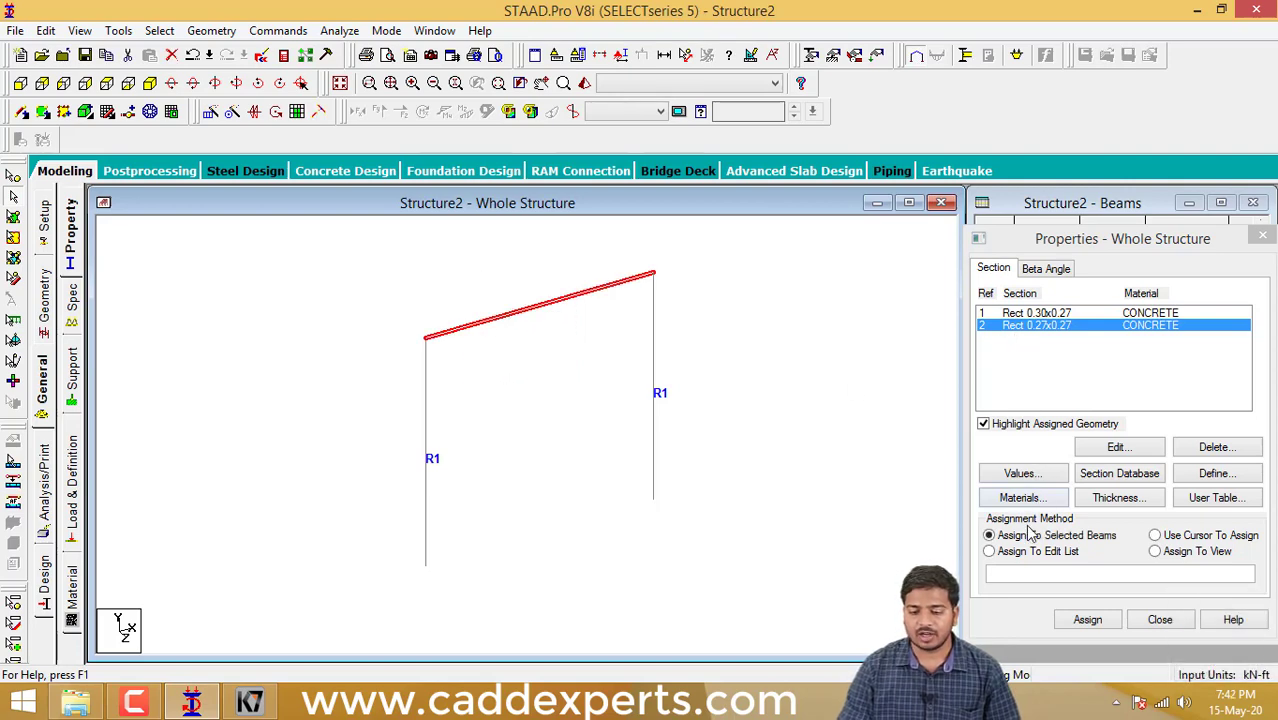
left_click(1087, 620)
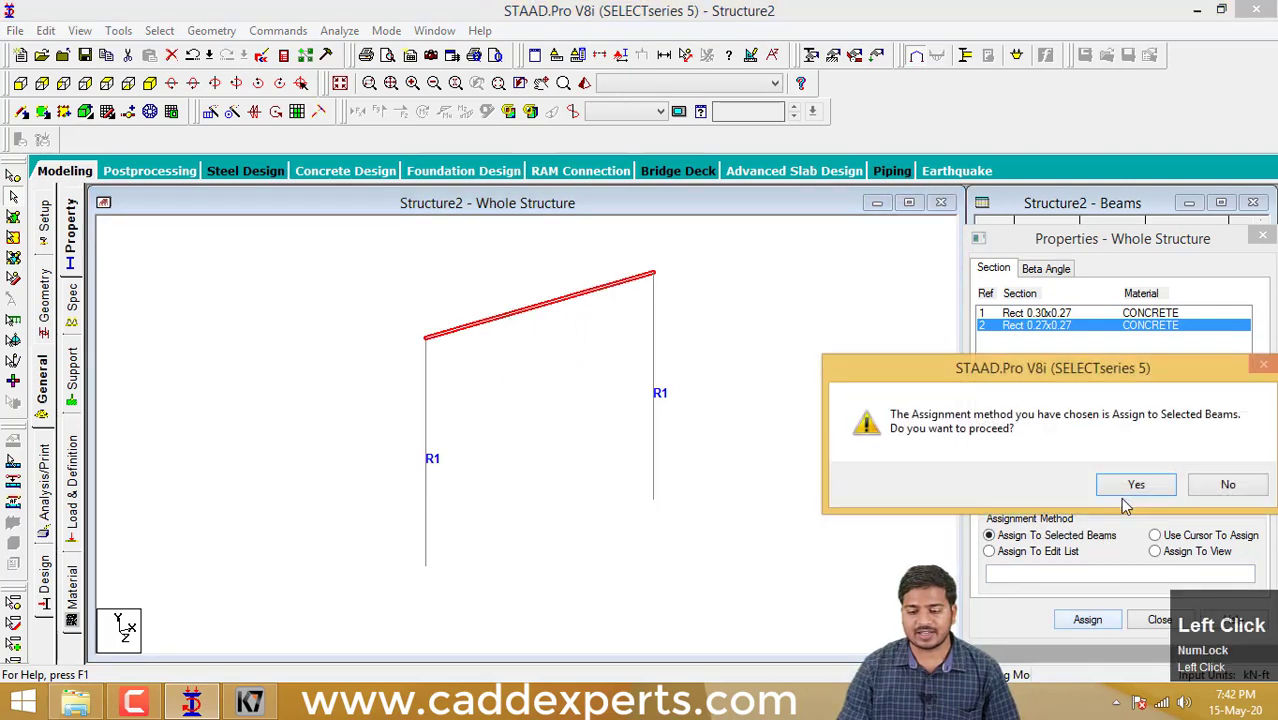
left_click(1134, 487)
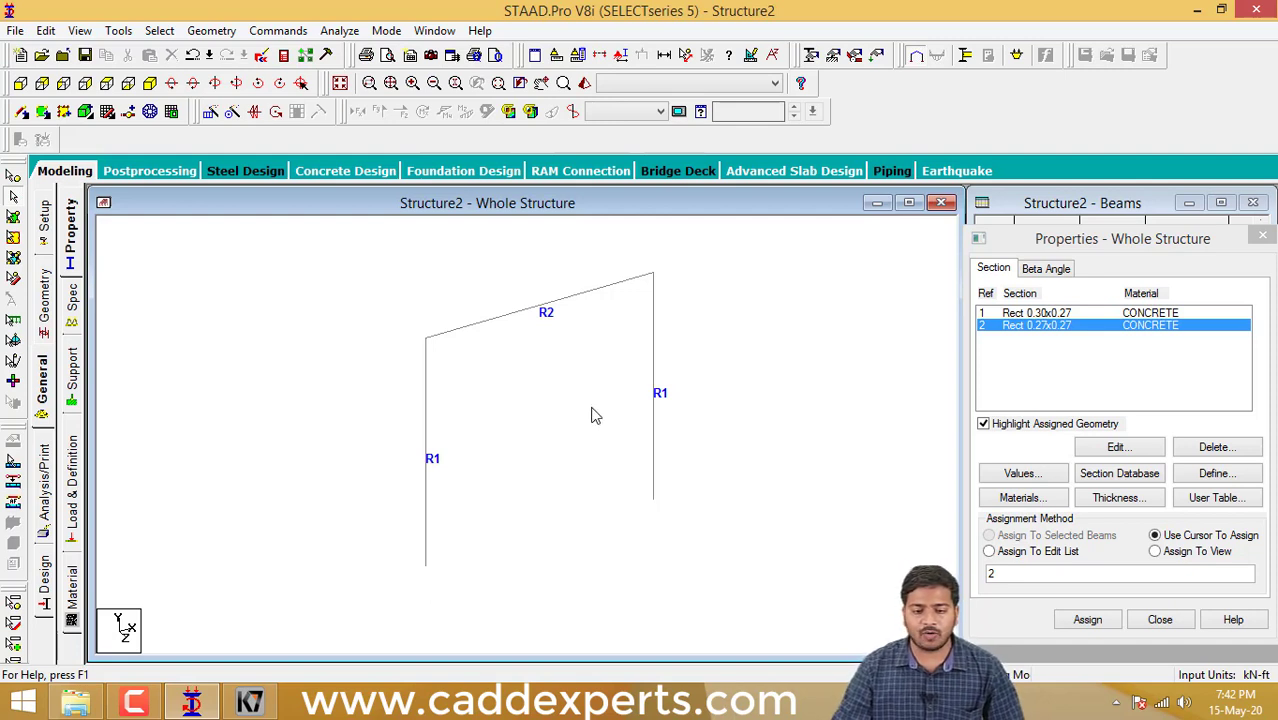
- Inspect the columns and top beam with their assigned sections in the 3D rendered view and close that view
middle_click_drag(591, 414, 698, 413)
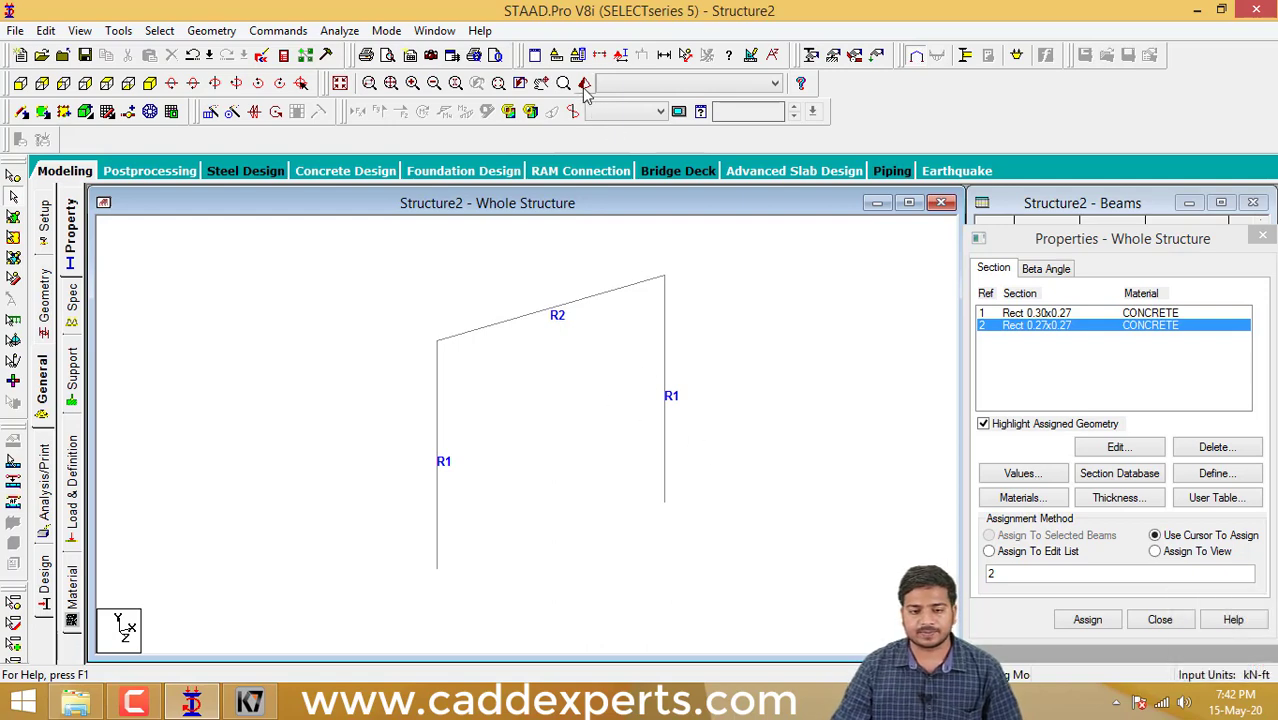
left_click(585, 83)
middle_click(579, 349)
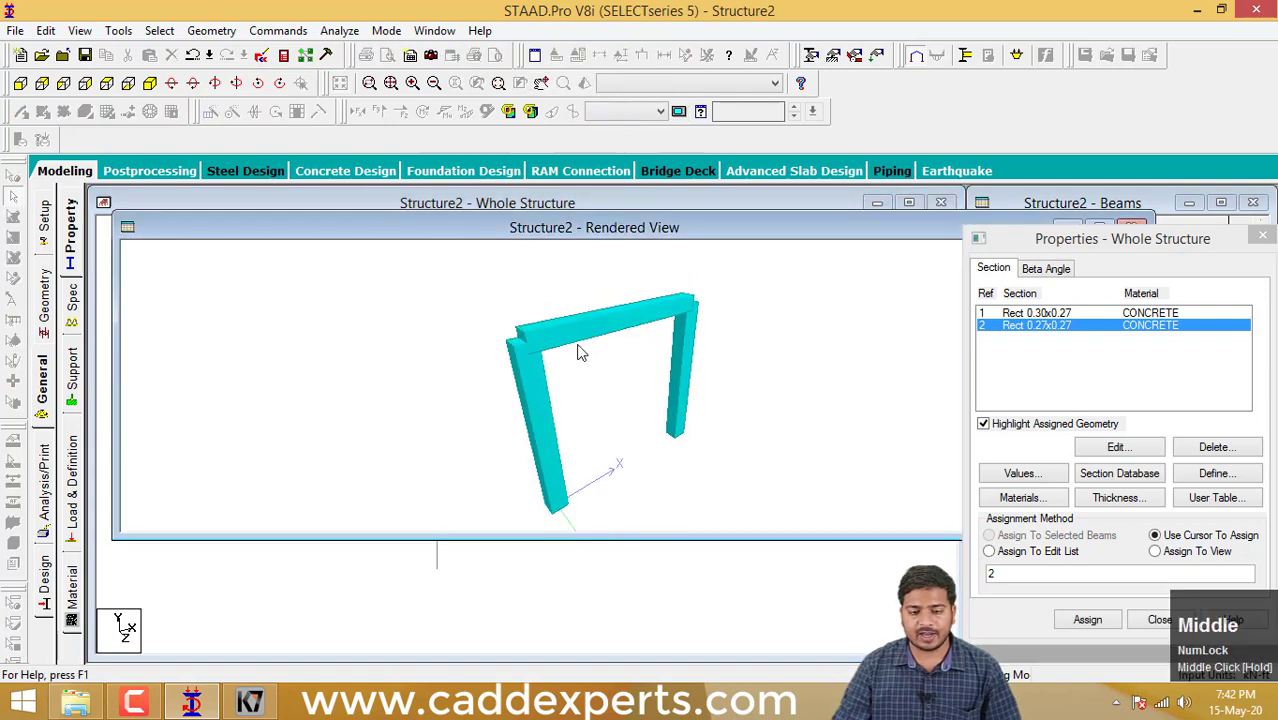
scroll(608, 363, "up", 4)
scroll(608, 360, "up", 1)
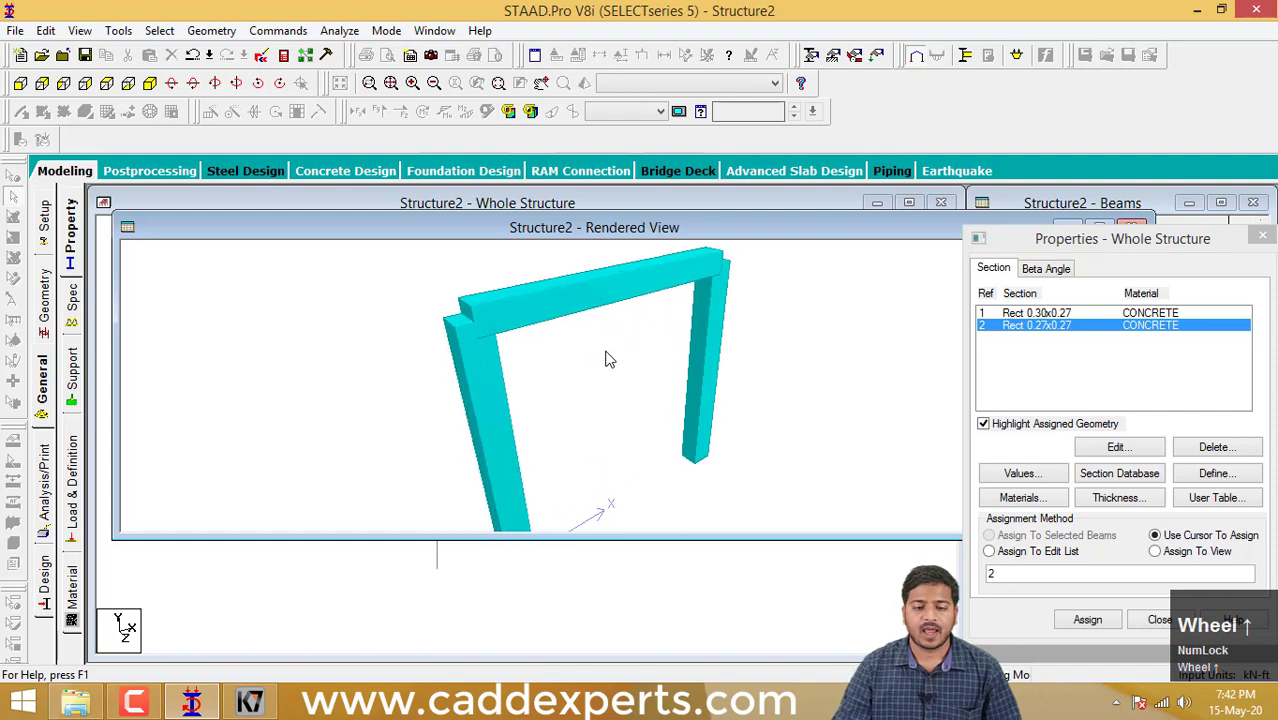
scroll(608, 360, "down", 4)
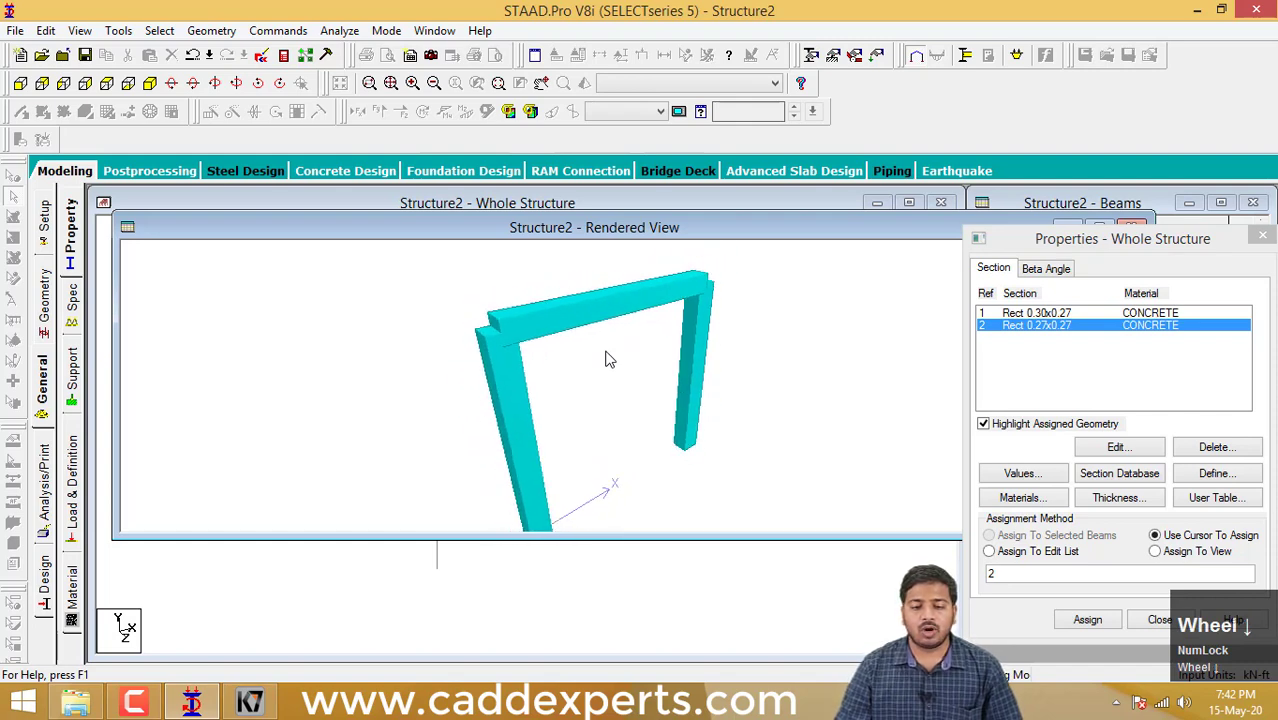
left_click_drag(678, 238, 505, 267)
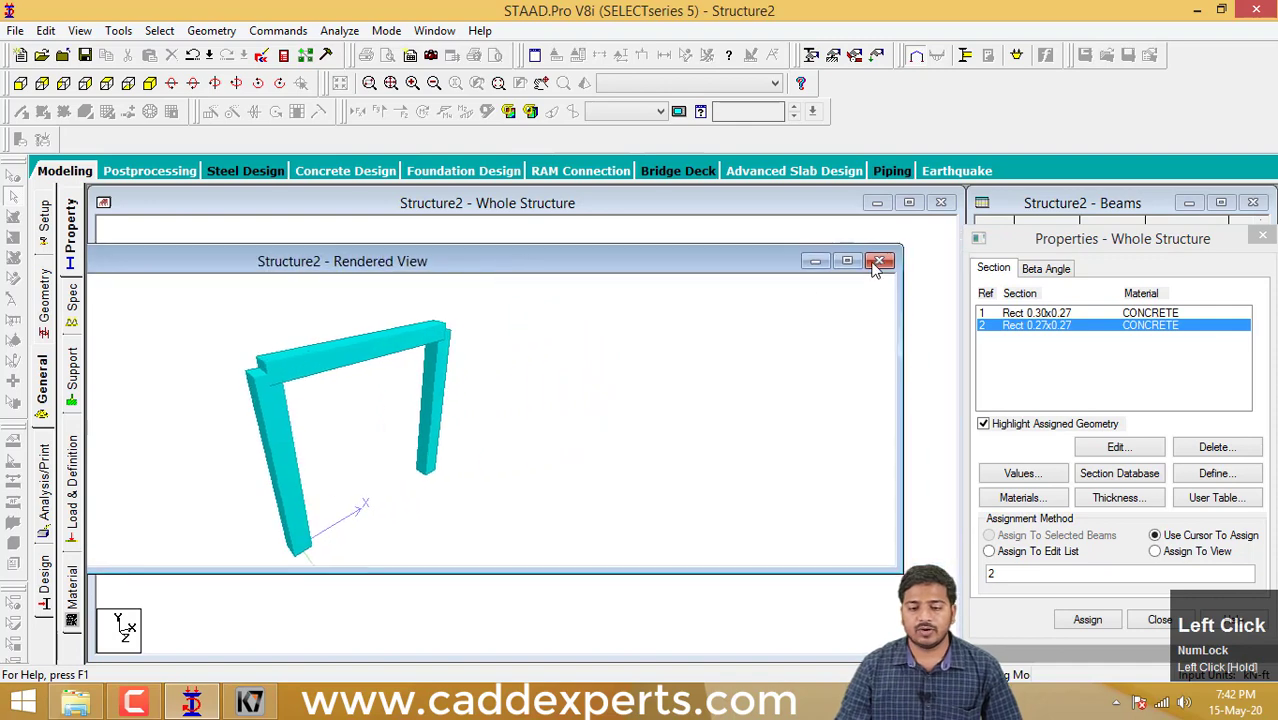
left_click(879, 263)
middle_click_drag(596, 330, 596, 340)
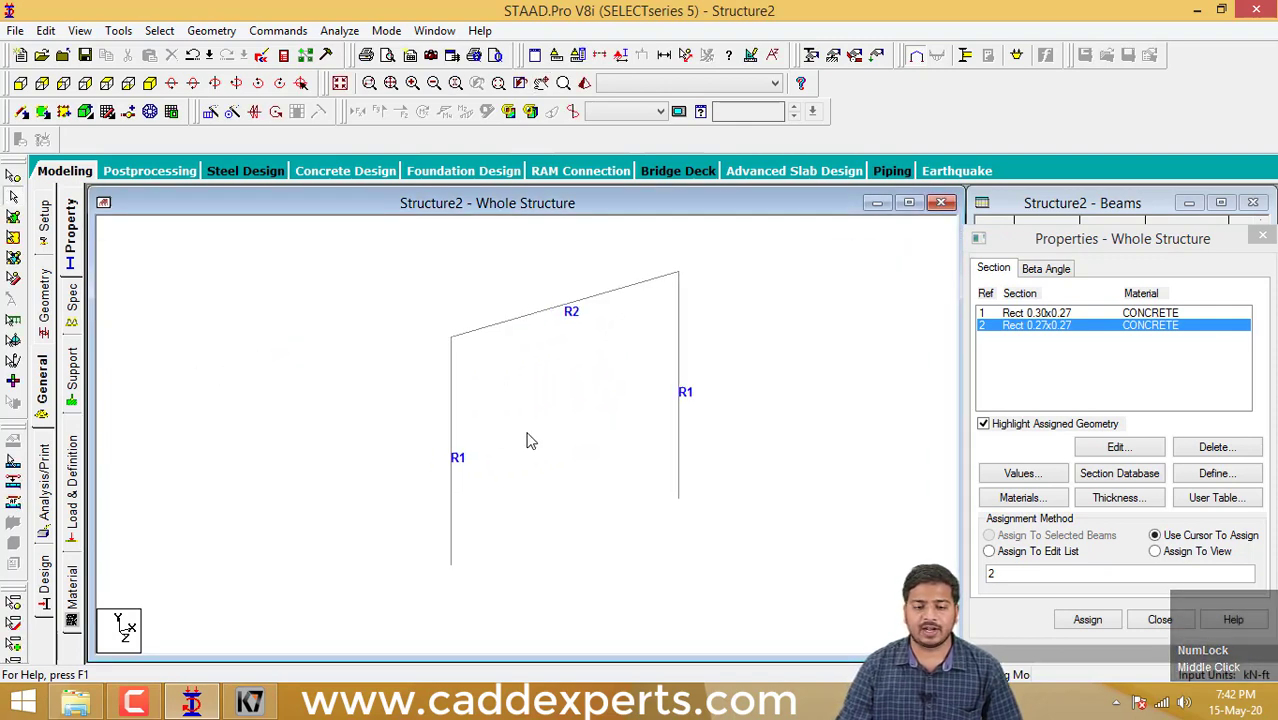
middle_click_drag(528, 436, 525, 479)
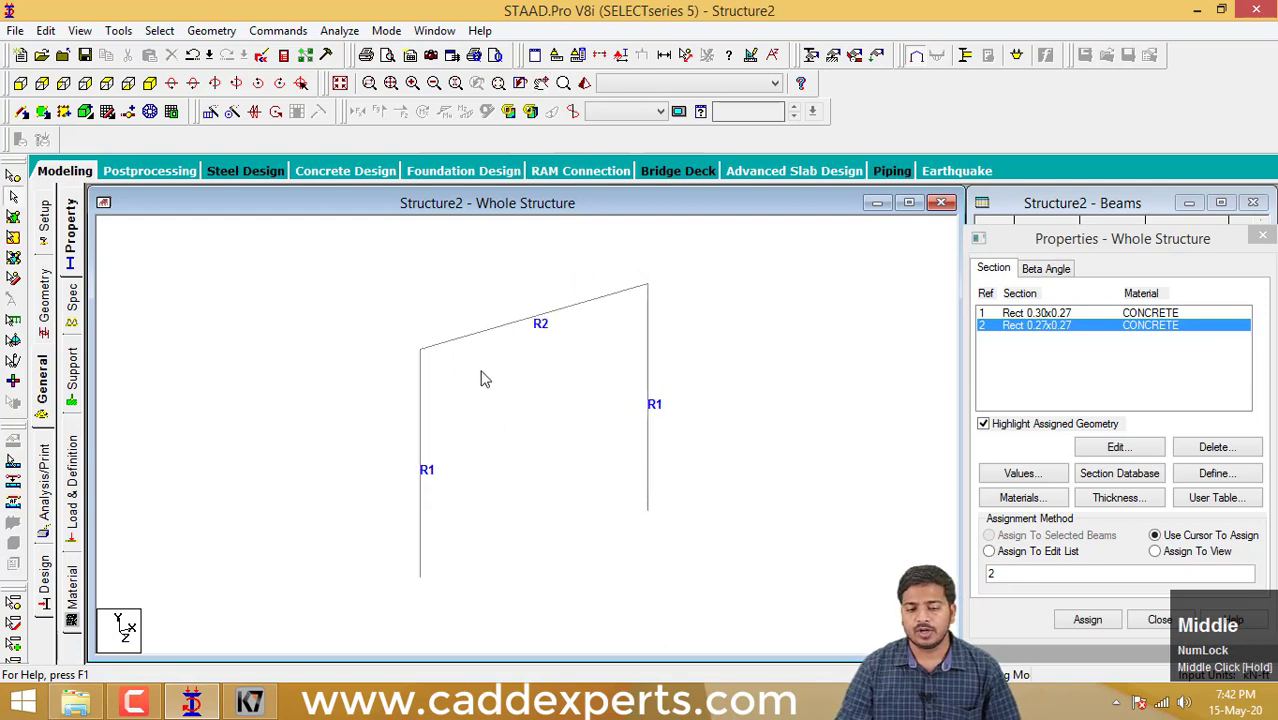
middle_click_drag(585, 436, 599, 428)
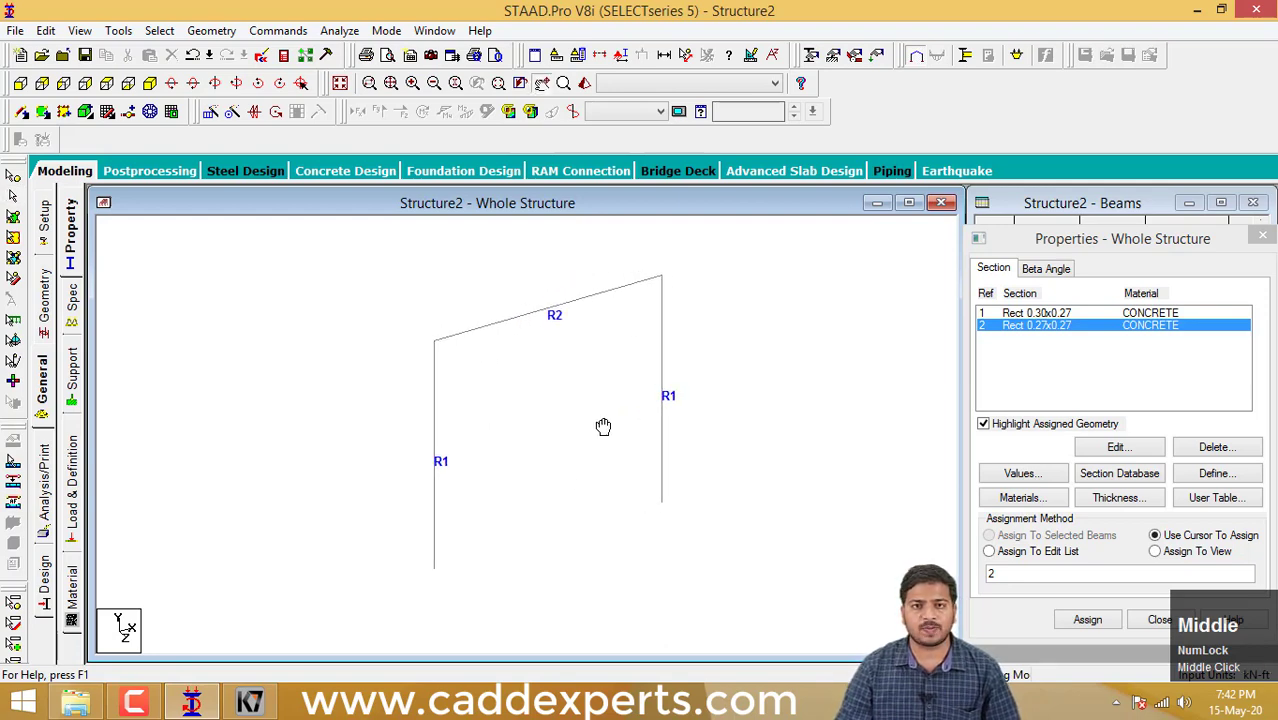
middle_click_drag(478, 440, 489, 396)
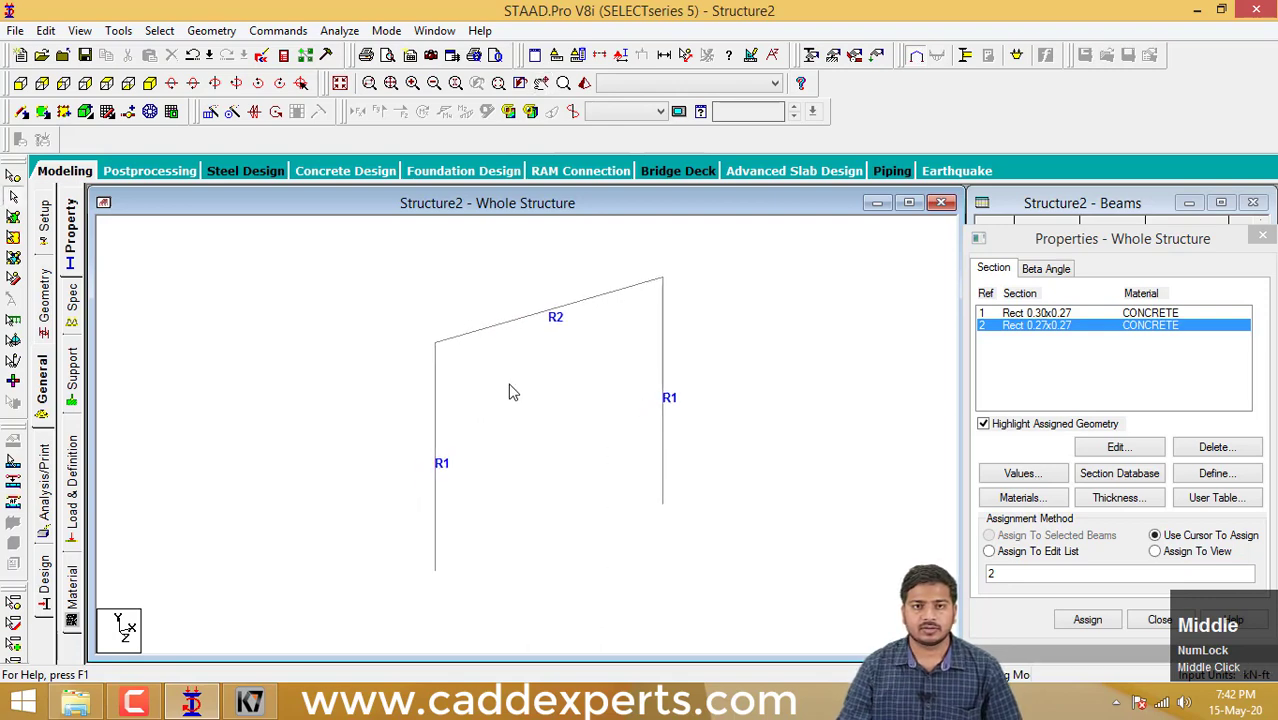